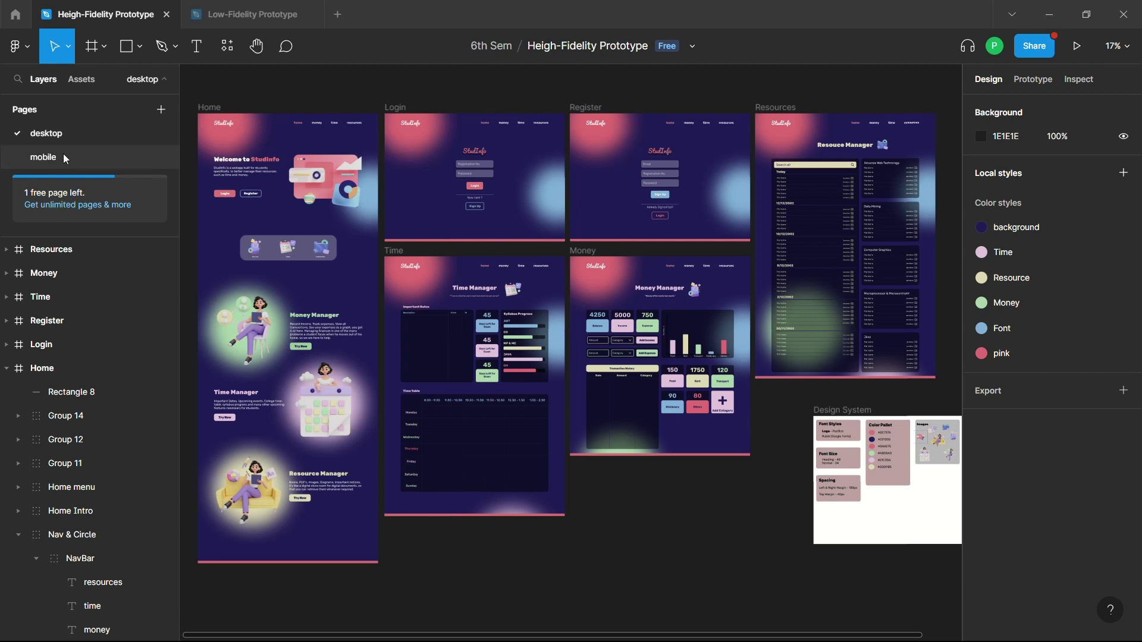
# Add an iPhone 14 Pro frame to the mobile page, filled with the 'background' colour style.
pyautogui.click(63, 153)
pyautogui.click(104, 48)
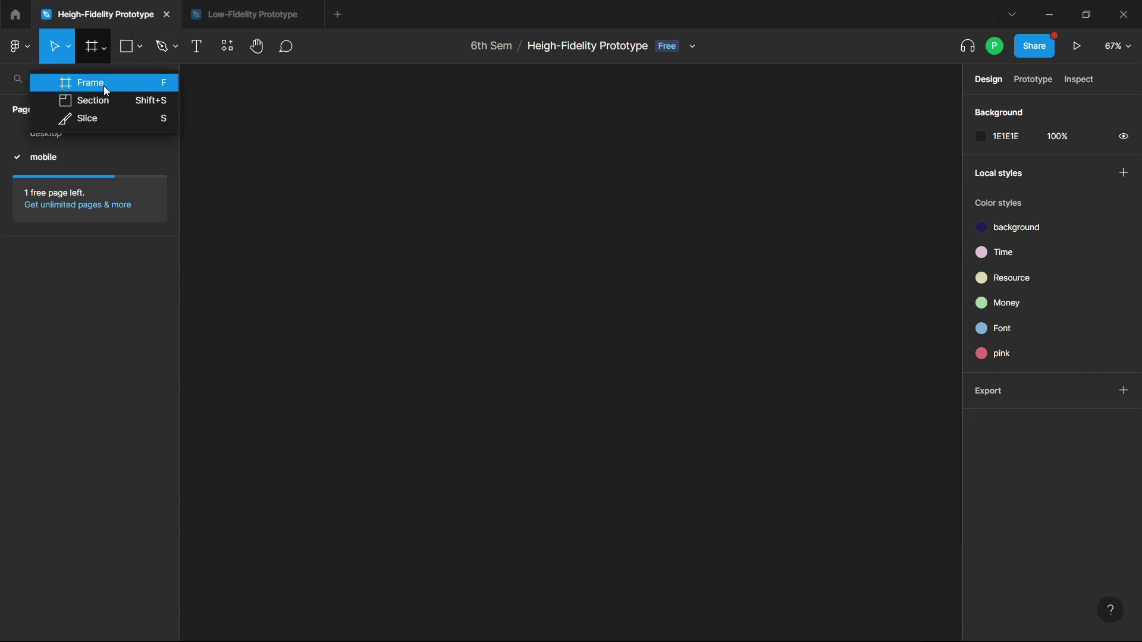
pyautogui.click(101, 82)
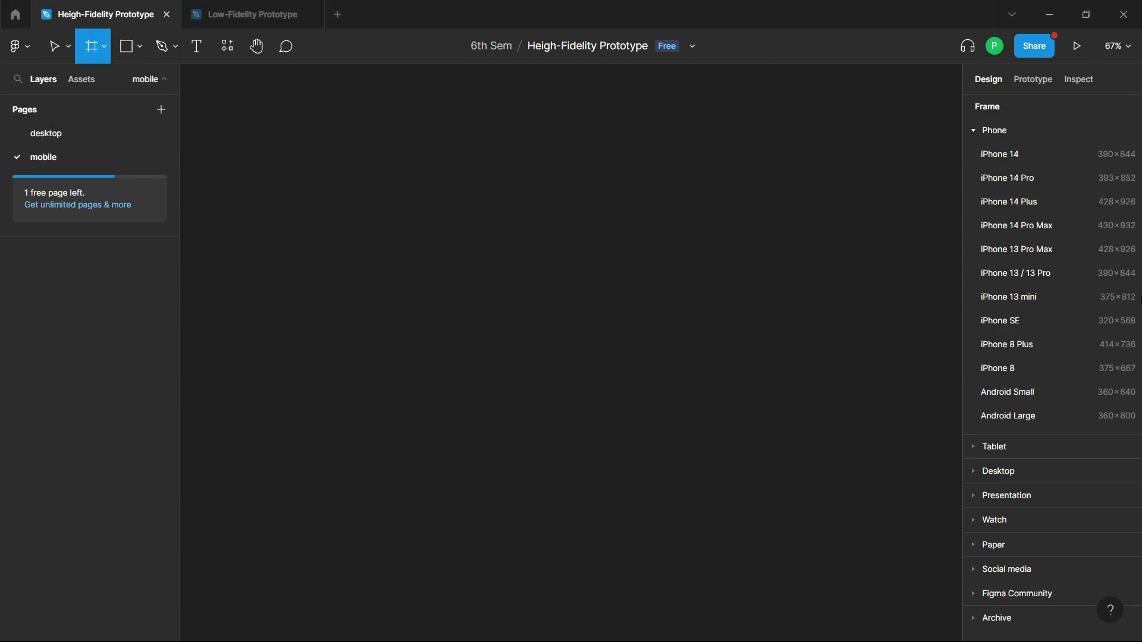
pyautogui.click(1035, 176)
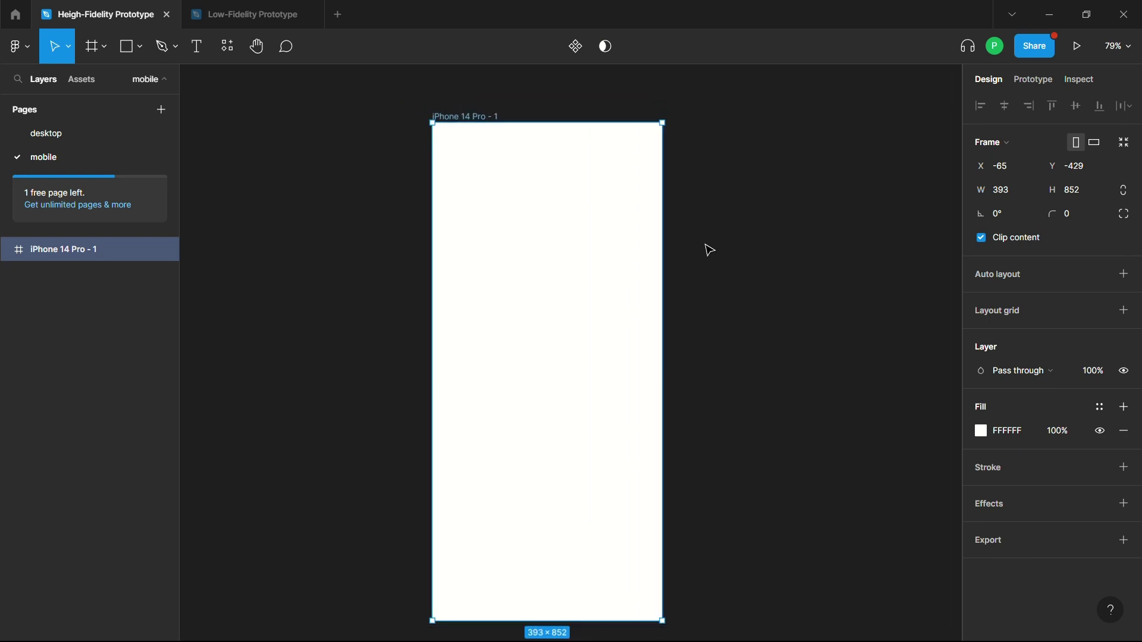
pyautogui.click(1100, 412)
pyautogui.click(992, 495)
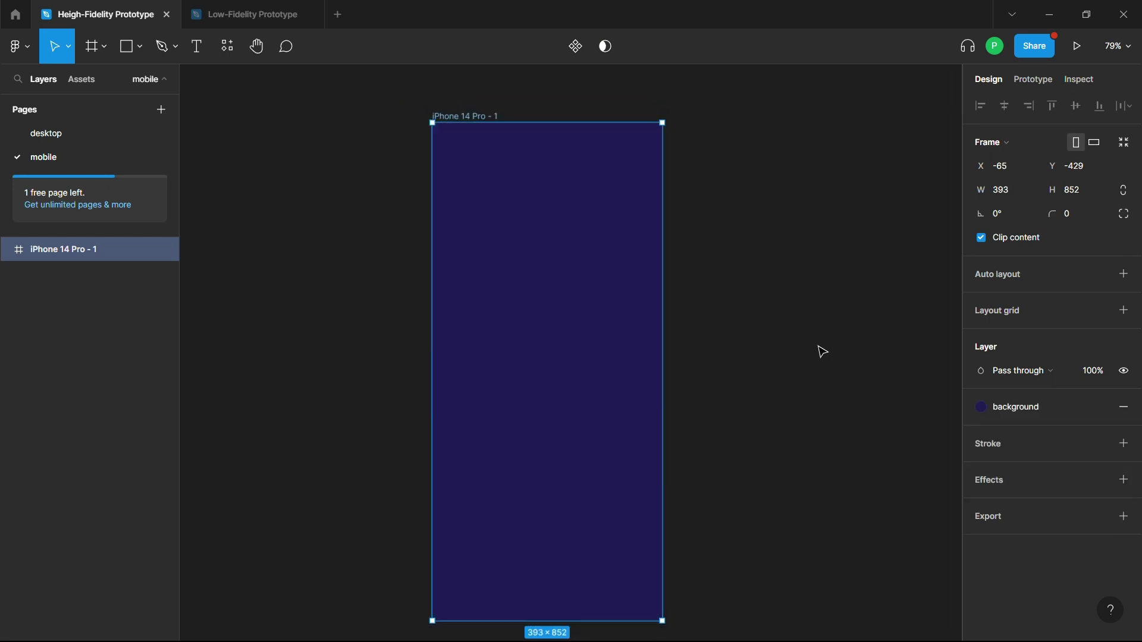
pyautogui.click(822, 351)
# Copy the blurred pink Ellipse 1 from the desktop Home design into the mobile frame.
pyautogui.click(66, 135)
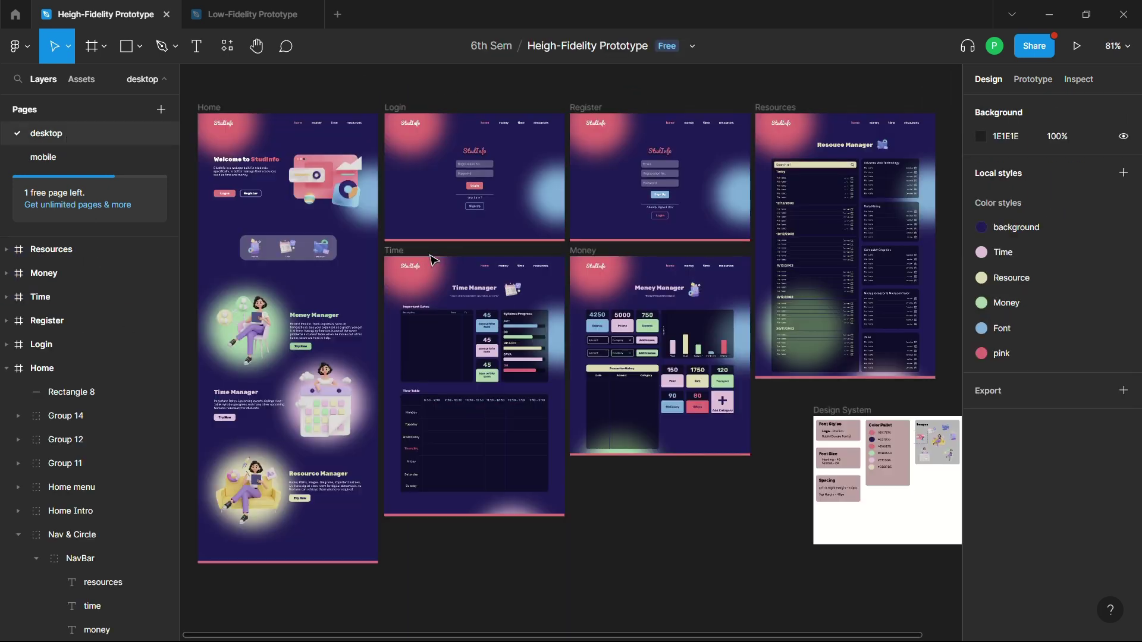
pyautogui.scroll(10, 242, 265)
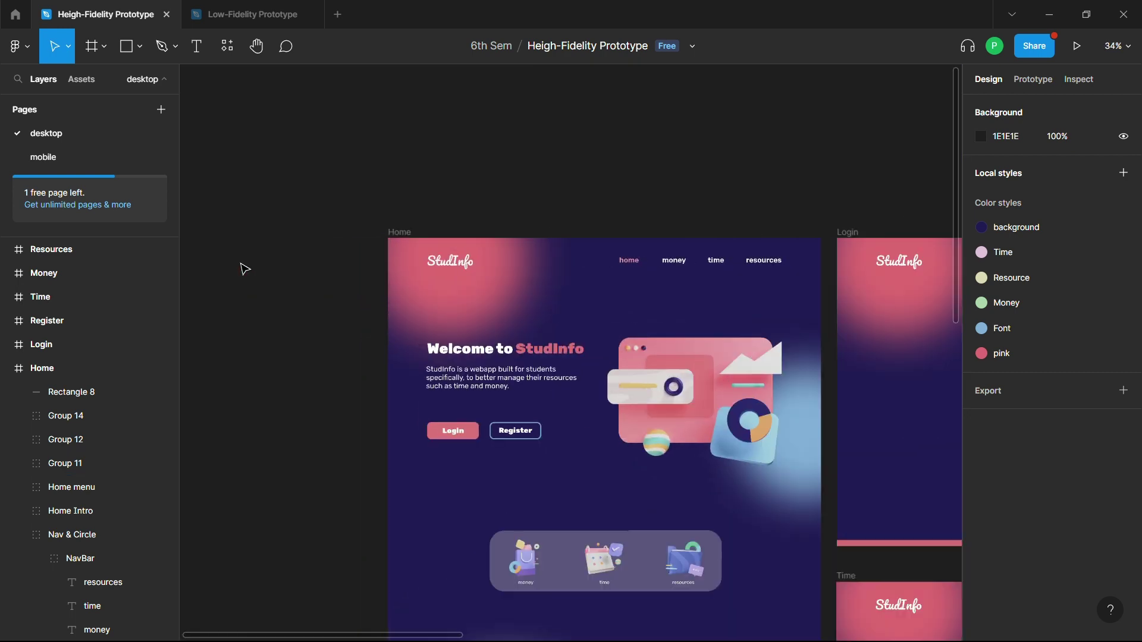
pyautogui.doubleClick(647, 320)
pyautogui.click(647, 320)
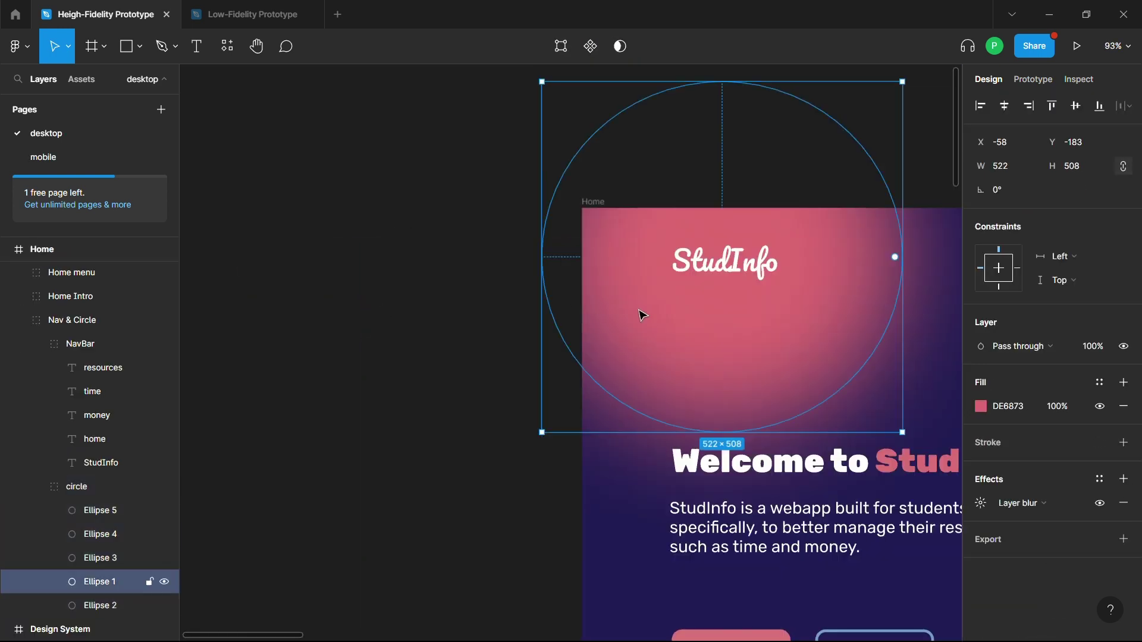
pyautogui.click(65, 157)
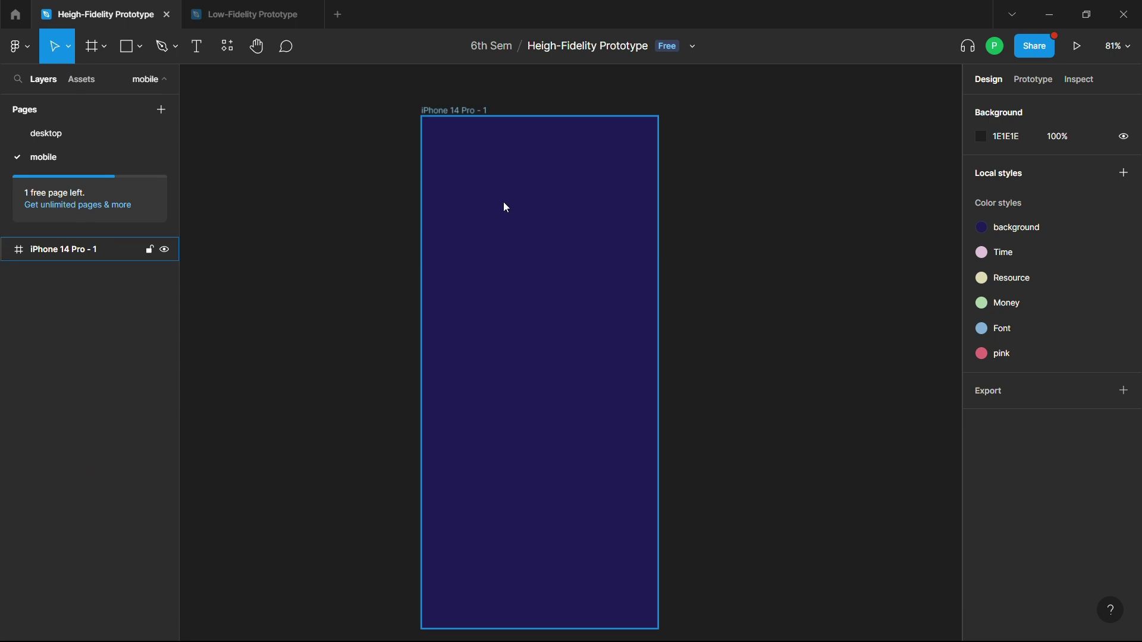
pyautogui.hotkey('ctrl', 'v')
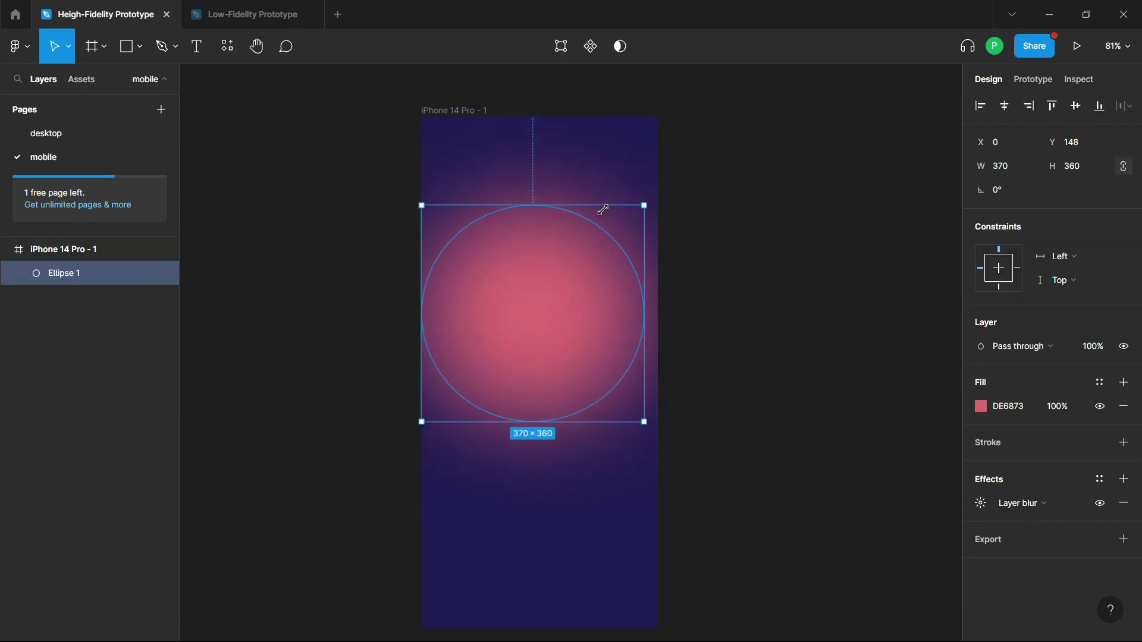
# Resize the pasted glow circle to about 241×234 and place it in the frame's top-left corner.
pyautogui.moveTo(735, 118); pyautogui.dragTo(525, 323)
pyautogui.moveTo(487, 386)
pyautogui.mouseDown()
pyautogui.moveTo(467, 171)
pyautogui.moveTo(453, 149)
pyautogui.mouseUp()
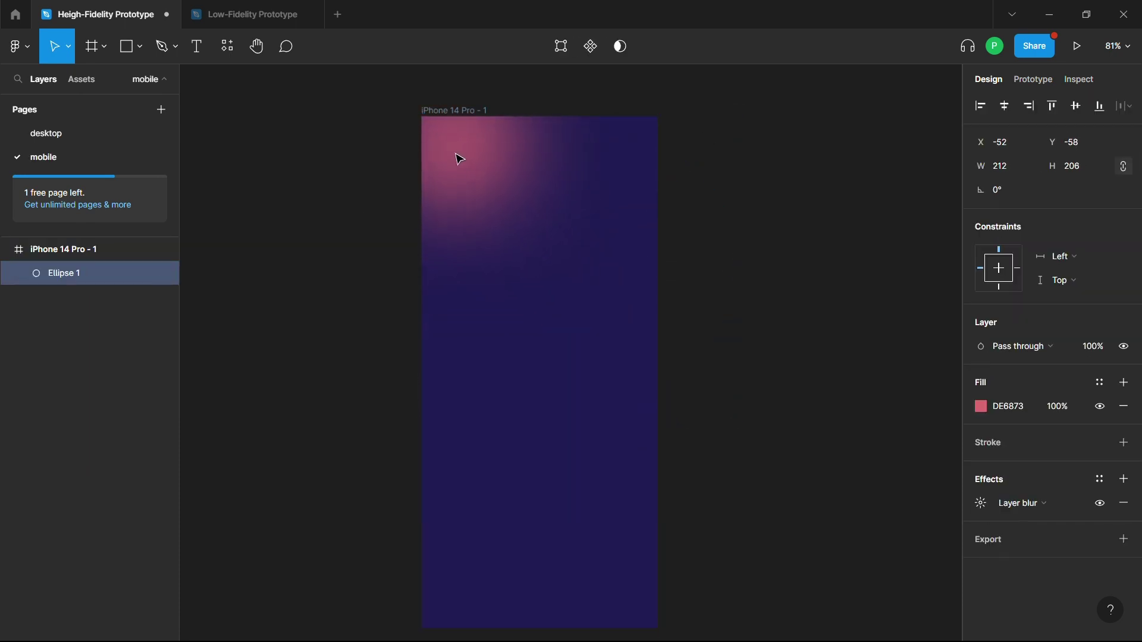
pyautogui.moveTo(512, 191); pyautogui.dragTo(527, 206)
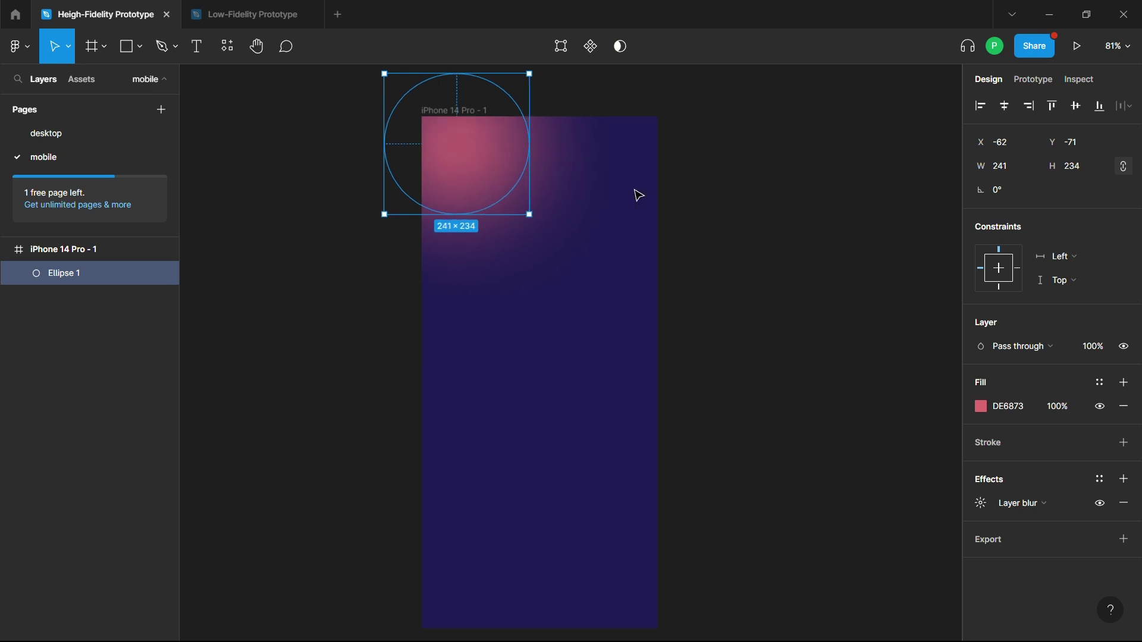
pyautogui.click(381, 95)
# Copy the StudInfo logo text from the desktop NavBar into the iPhone frame's top-left.
pyautogui.click(98, 132)
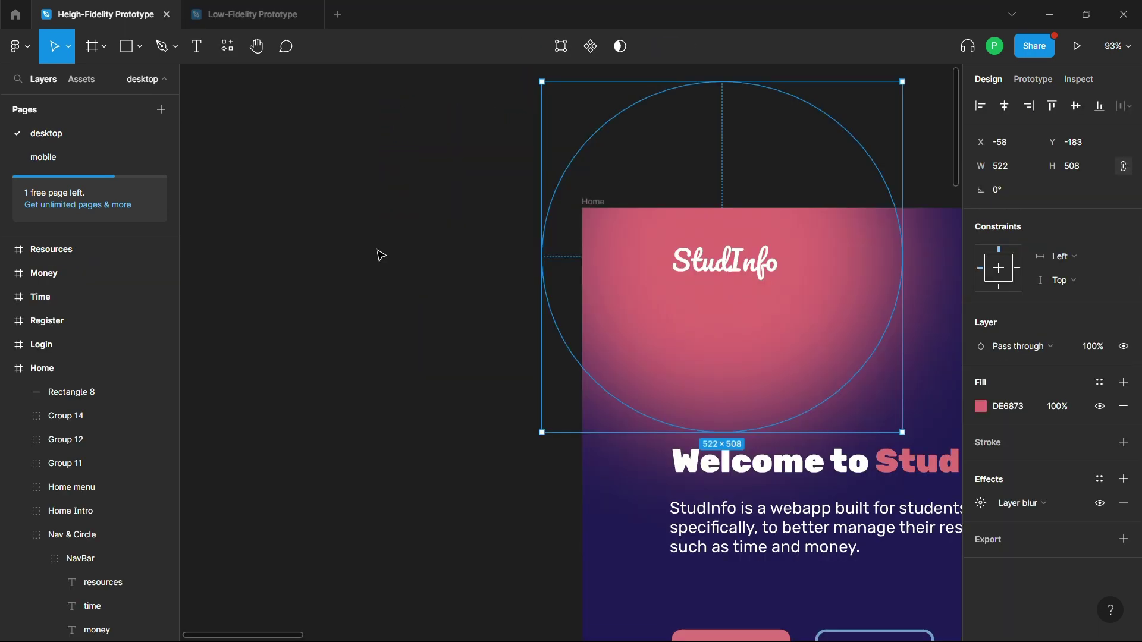
pyautogui.click(737, 266)
pyautogui.doubleClick(731, 262)
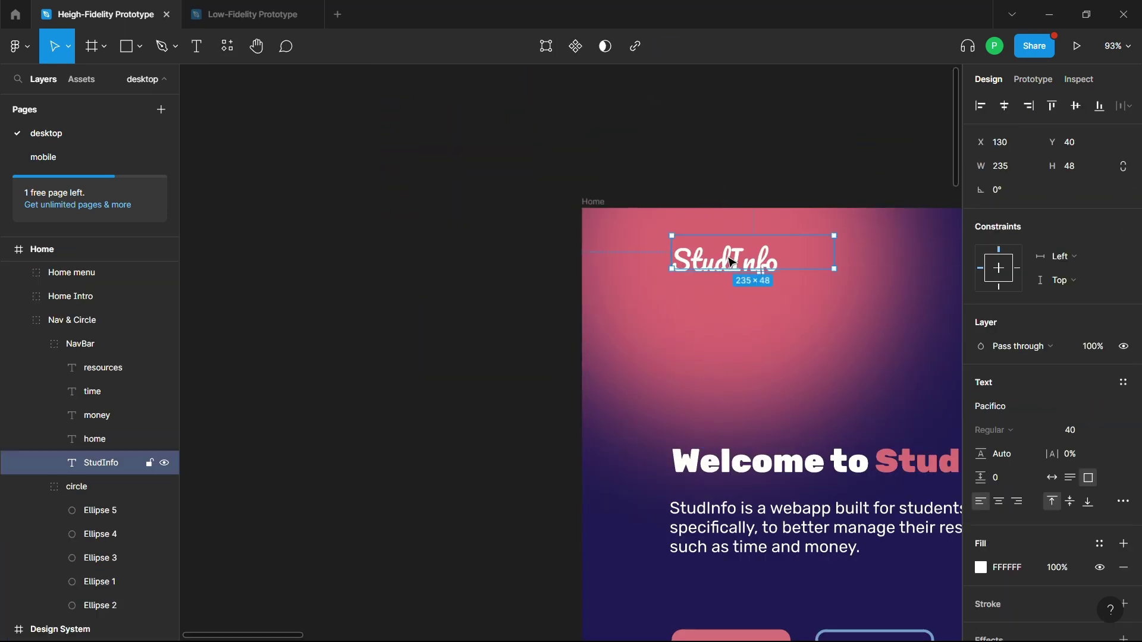
pyautogui.click(250, 14)
pyautogui.click(119, 14)
pyautogui.click(107, 150)
pyautogui.hotkey('ctrl', 'v')
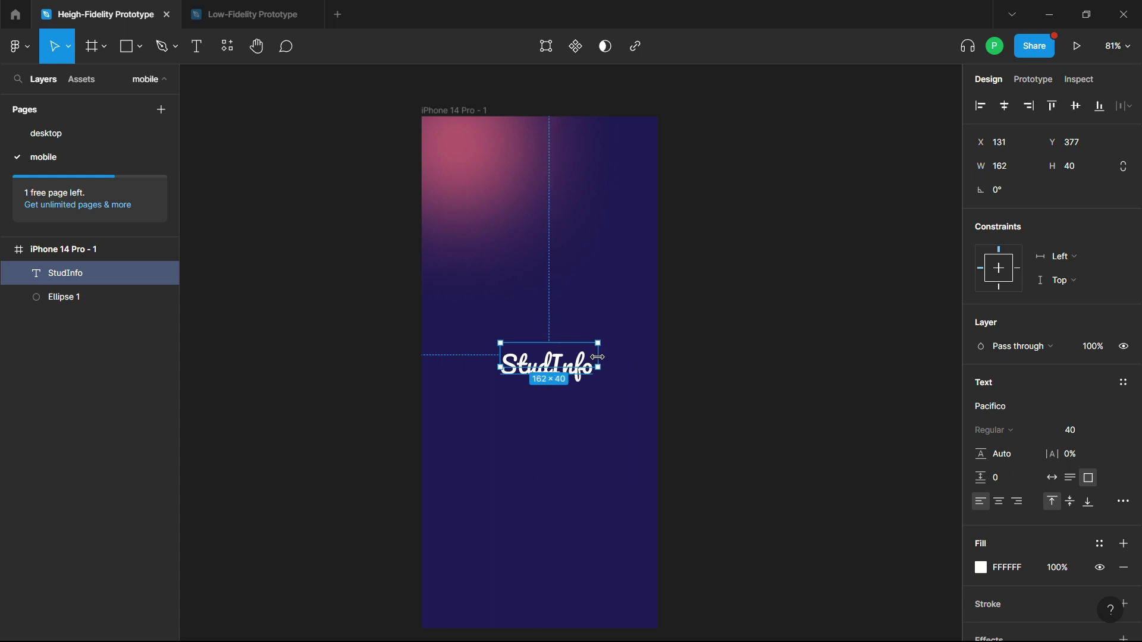
pyautogui.moveTo(638, 336); pyautogui.dragTo(598, 343)
pyautogui.moveTo(551, 373); pyautogui.dragTo(485, 155)
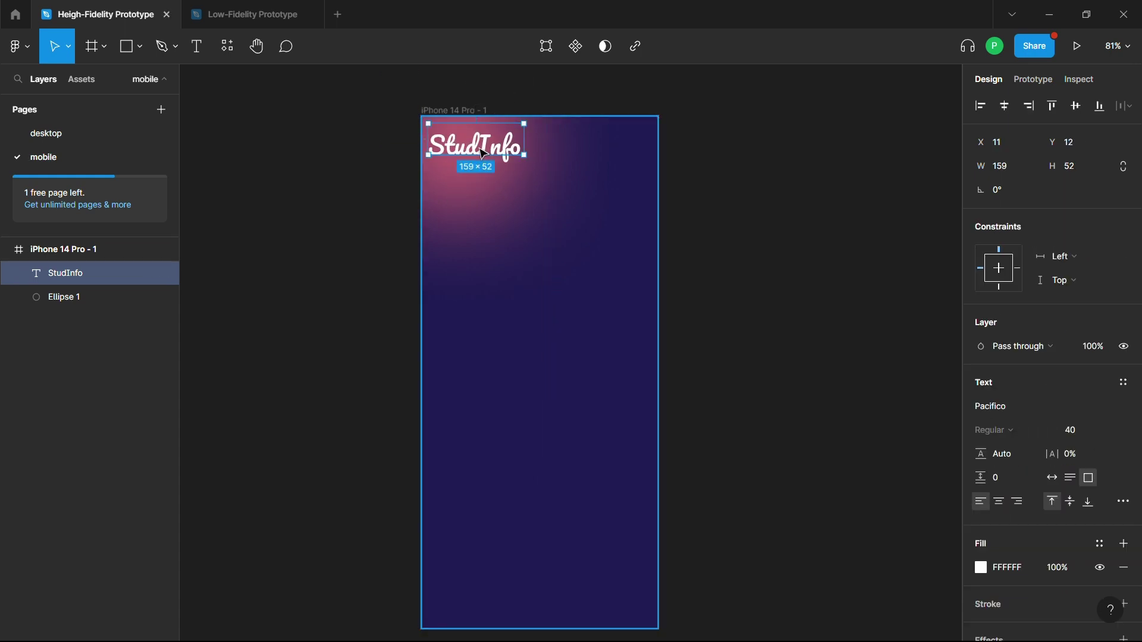
# Set the StudInfo text to 24 px with auto width, flush against the frame's left edge.
pyautogui.click(1114, 435)
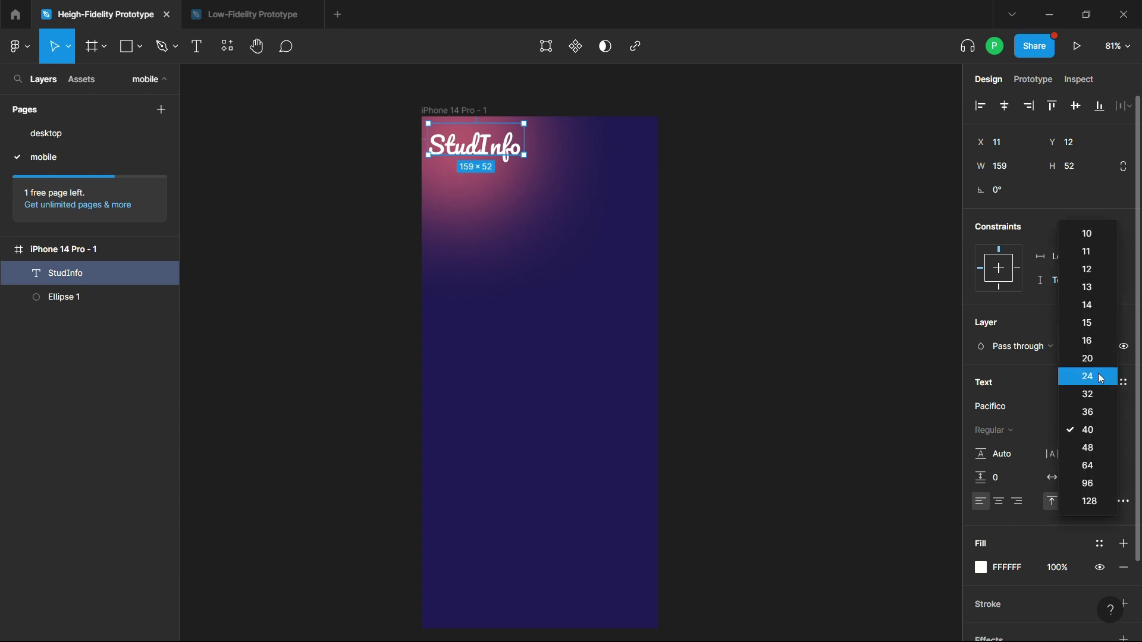
pyautogui.click(1103, 378)
pyautogui.moveTo(526, 135); pyautogui.dragTo(497, 136)
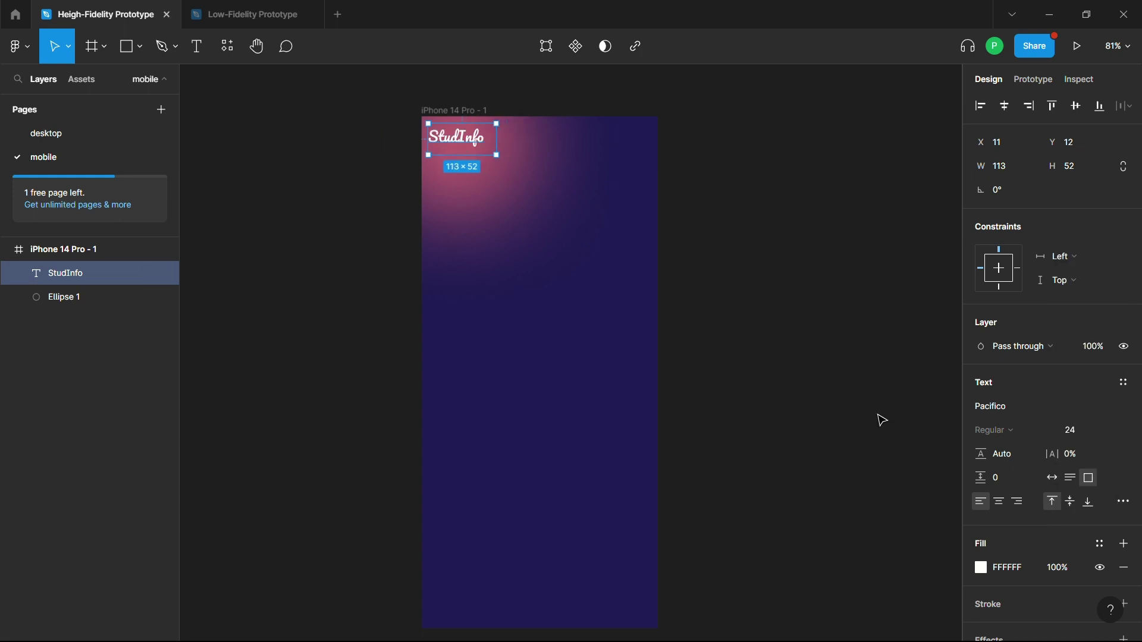
pyautogui.click(1059, 486)
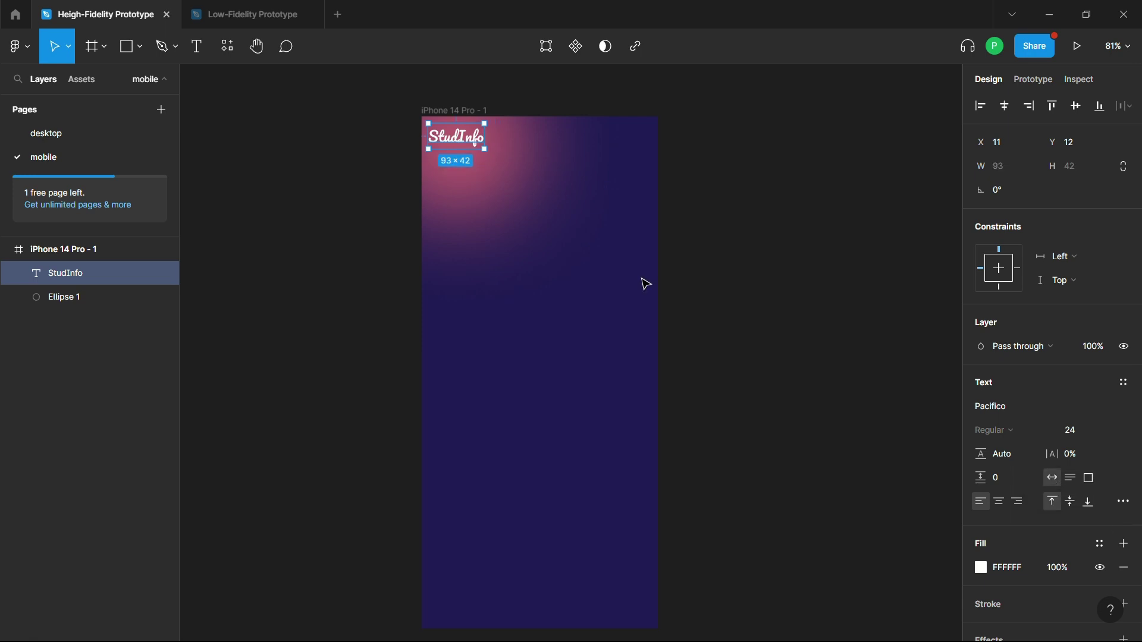
pyautogui.moveTo(462, 142); pyautogui.dragTo(465, 146)
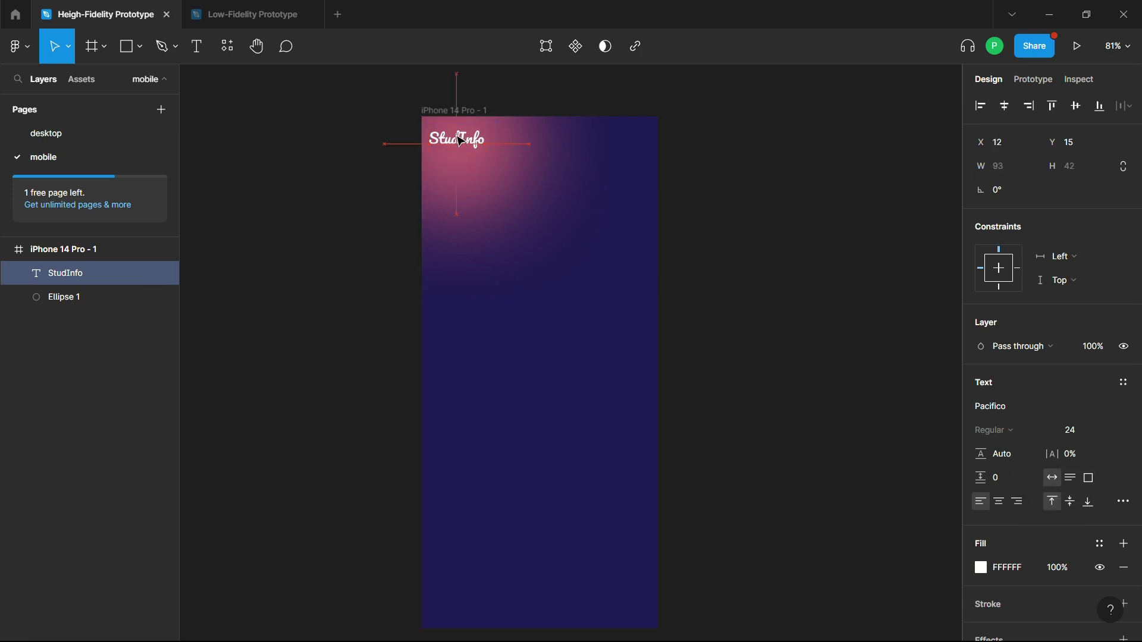
pyautogui.click(637, 170)
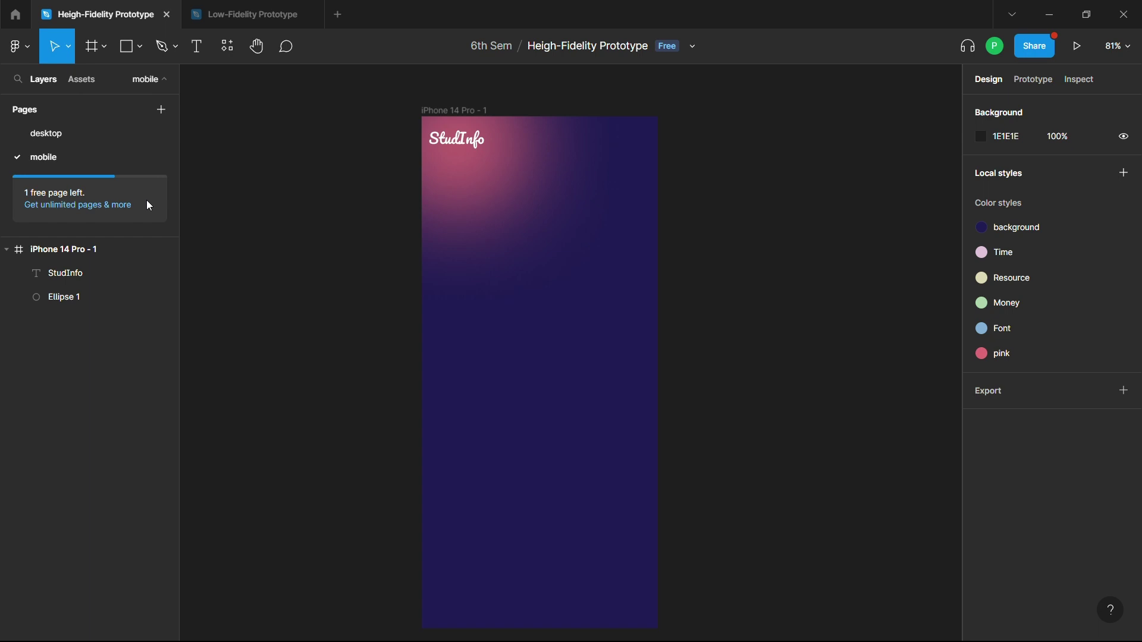
# Browse the local components, then draw a short horizontal line near the frame's top right.
pyautogui.click(84, 89)
pyautogui.click(61, 143)
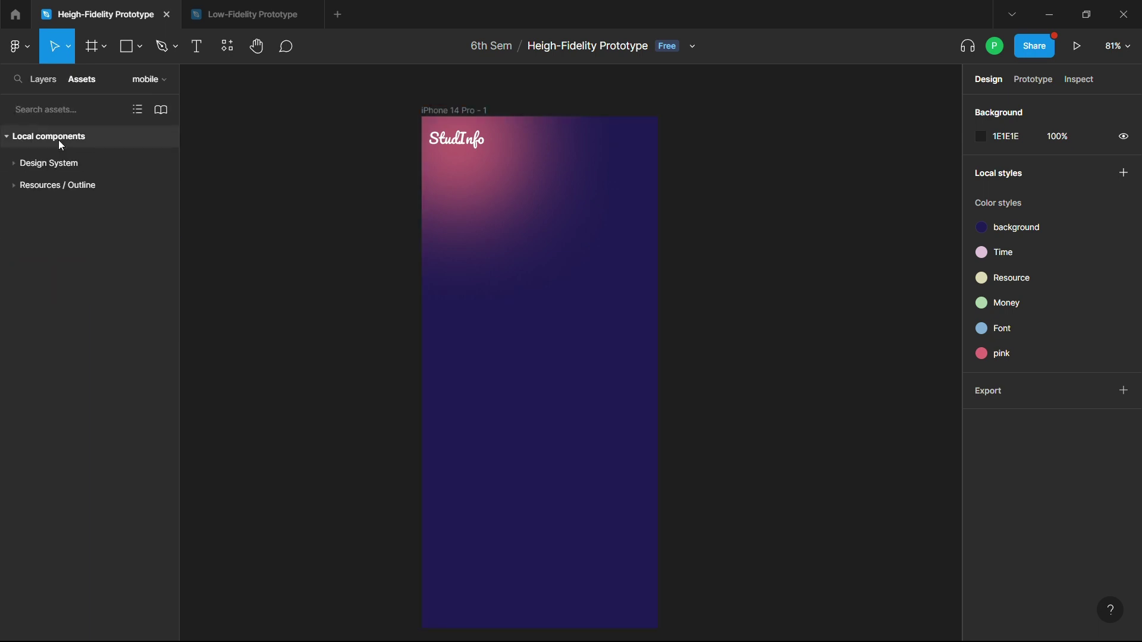
pyautogui.click(57, 162)
pyautogui.click(47, 81)
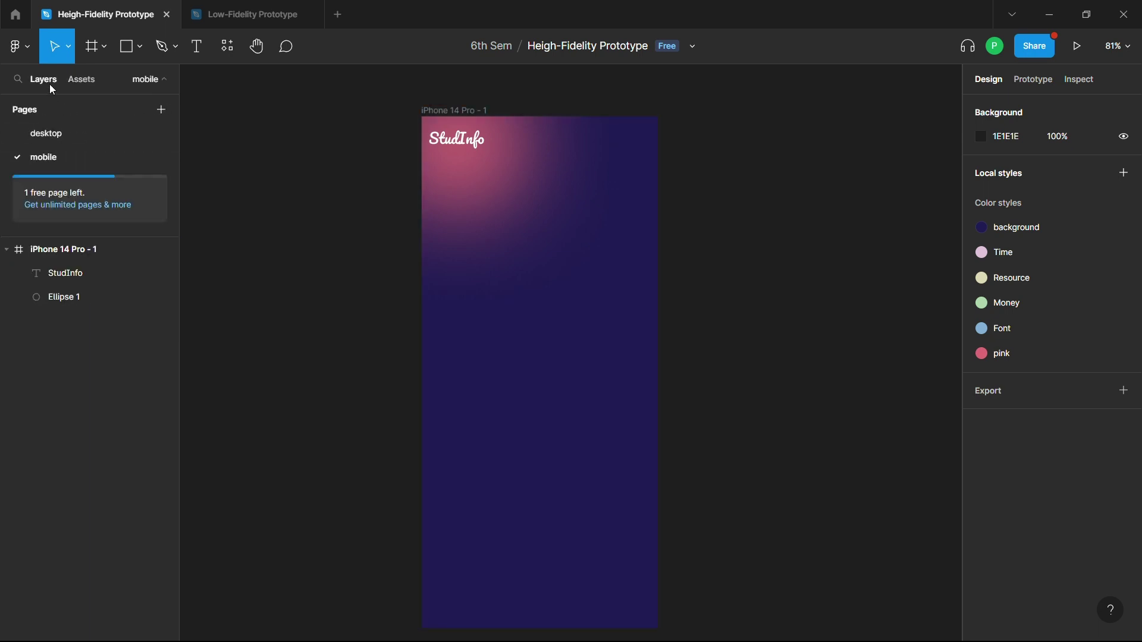
pyautogui.click(141, 53)
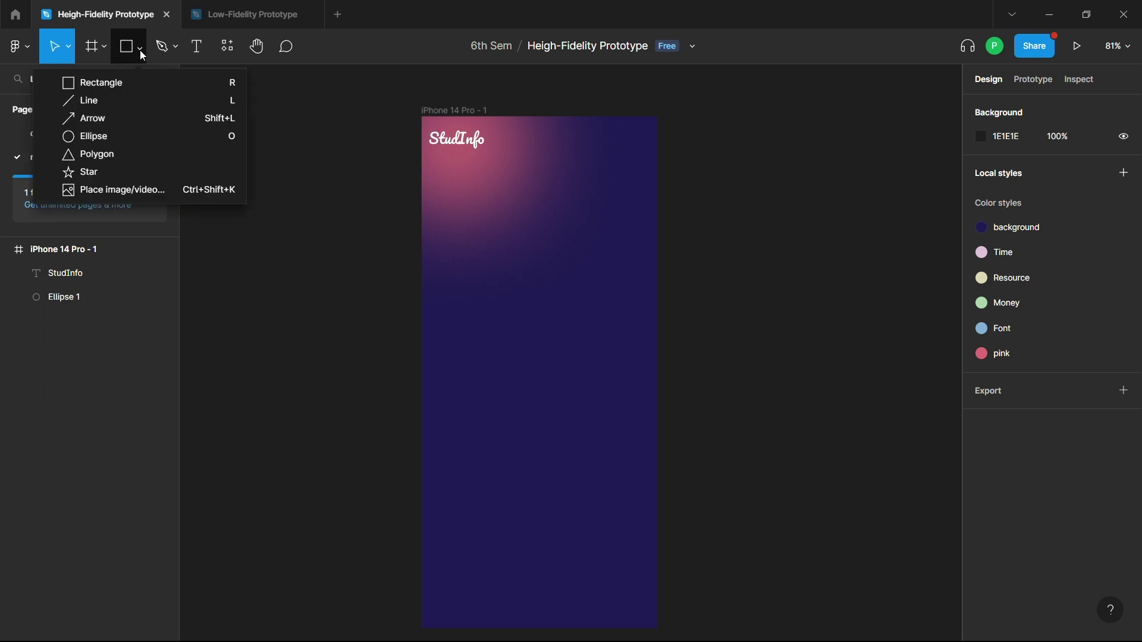
pyautogui.click(119, 100)
pyautogui.scroll(5, 617, 146)
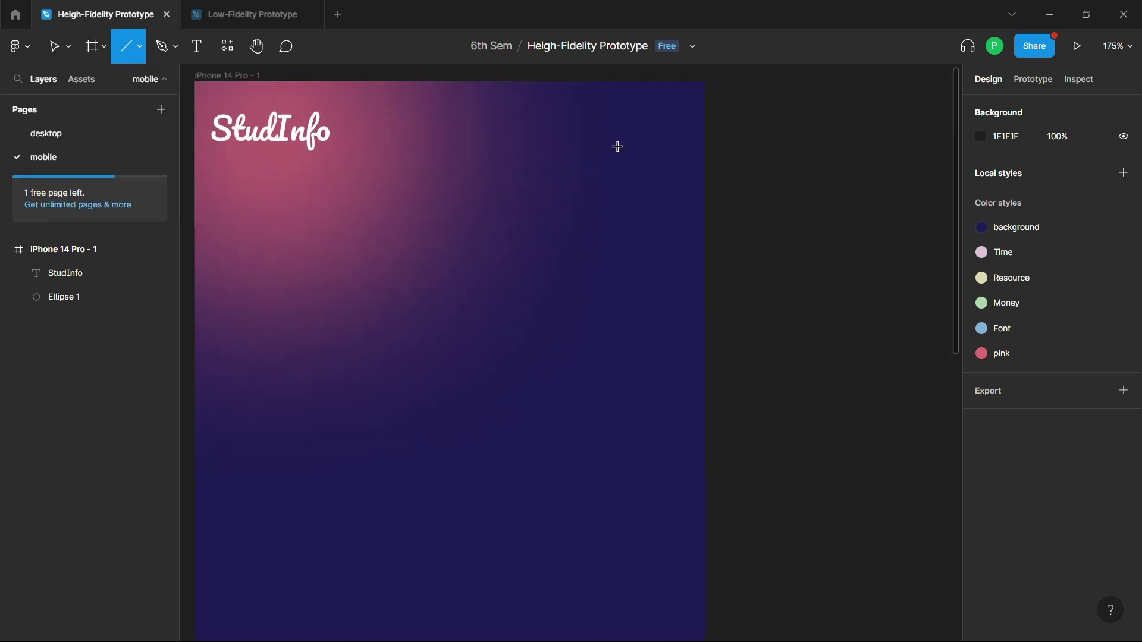
pyautogui.moveTo(605, 141); pyautogui.dragTo(650, 141)
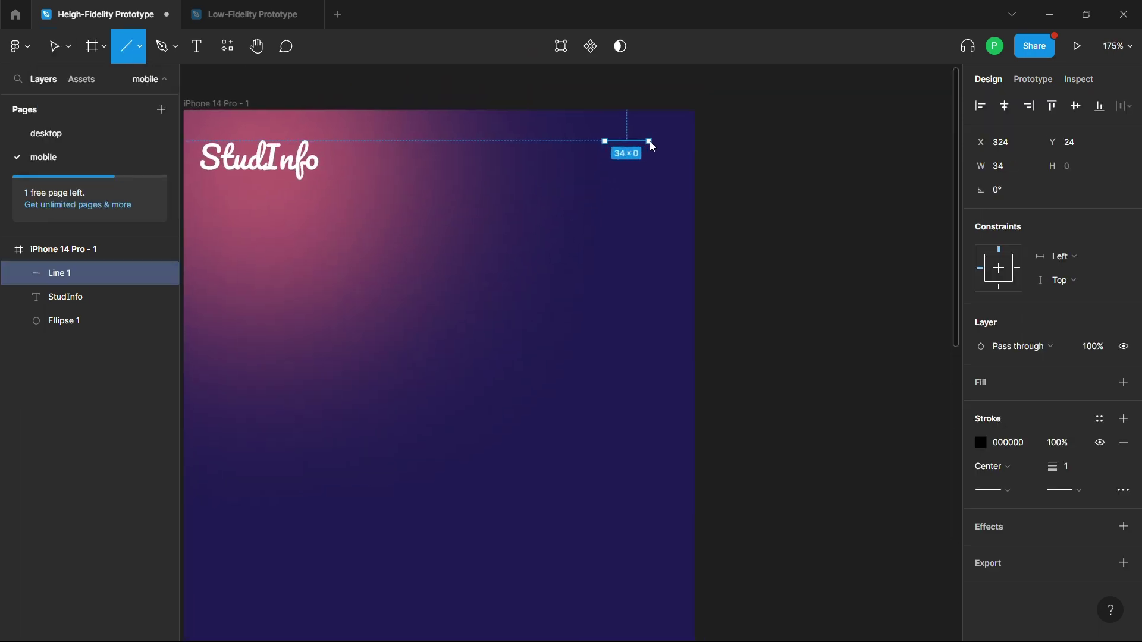
pyautogui.press('v')
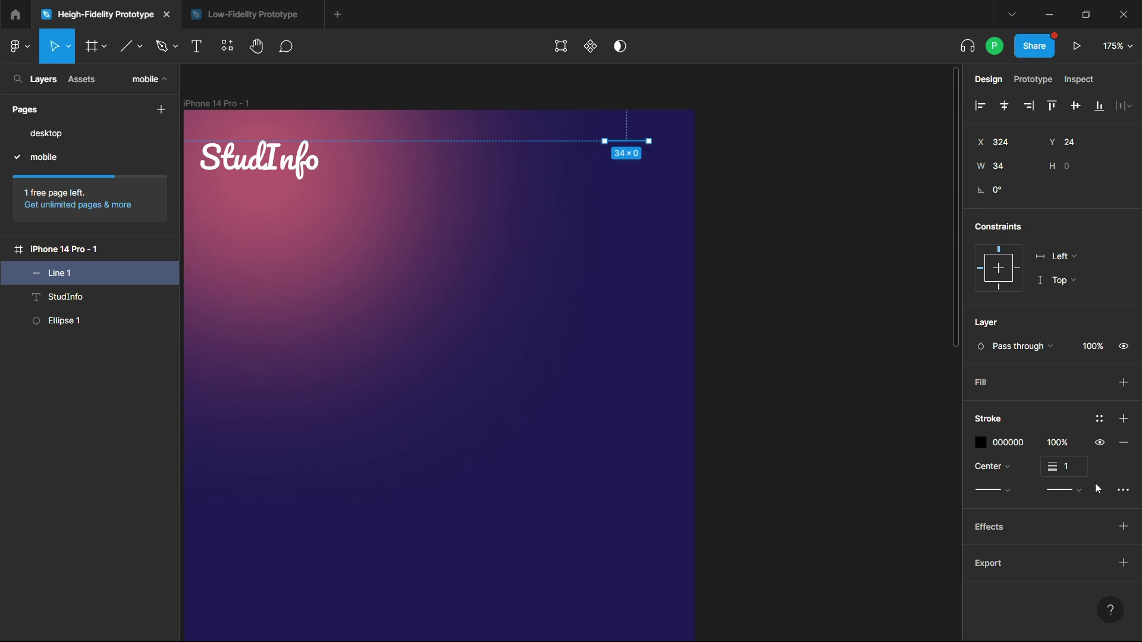
# Set the line's stroke weight to 5.
pyautogui.moveTo(1058, 466); pyautogui.dragTo(1077, 472)
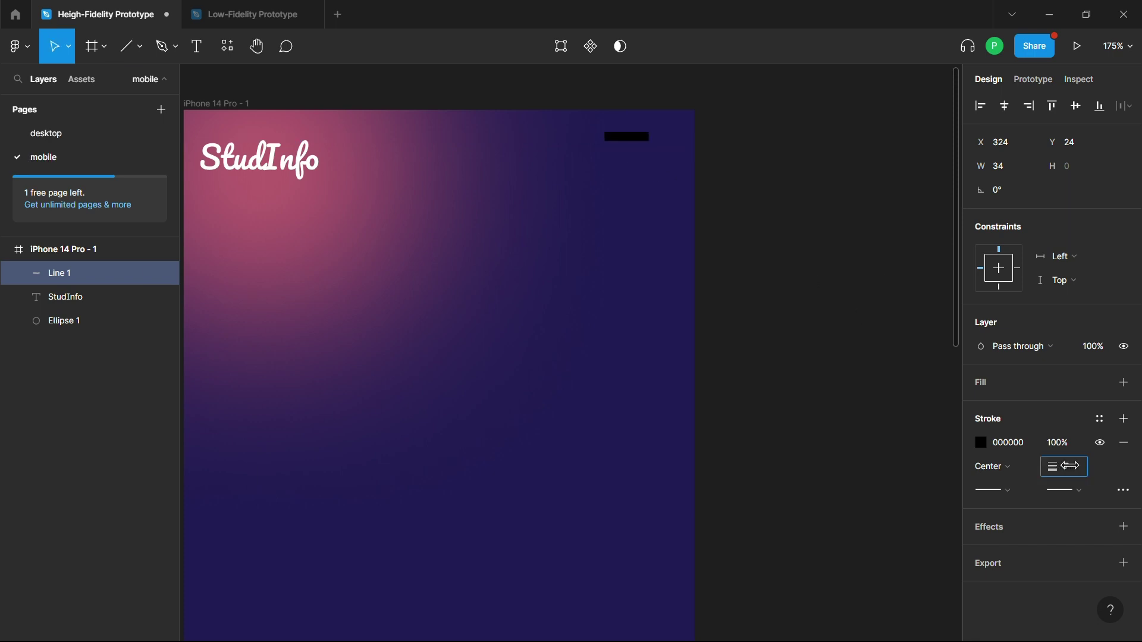
pyautogui.click(1078, 475)
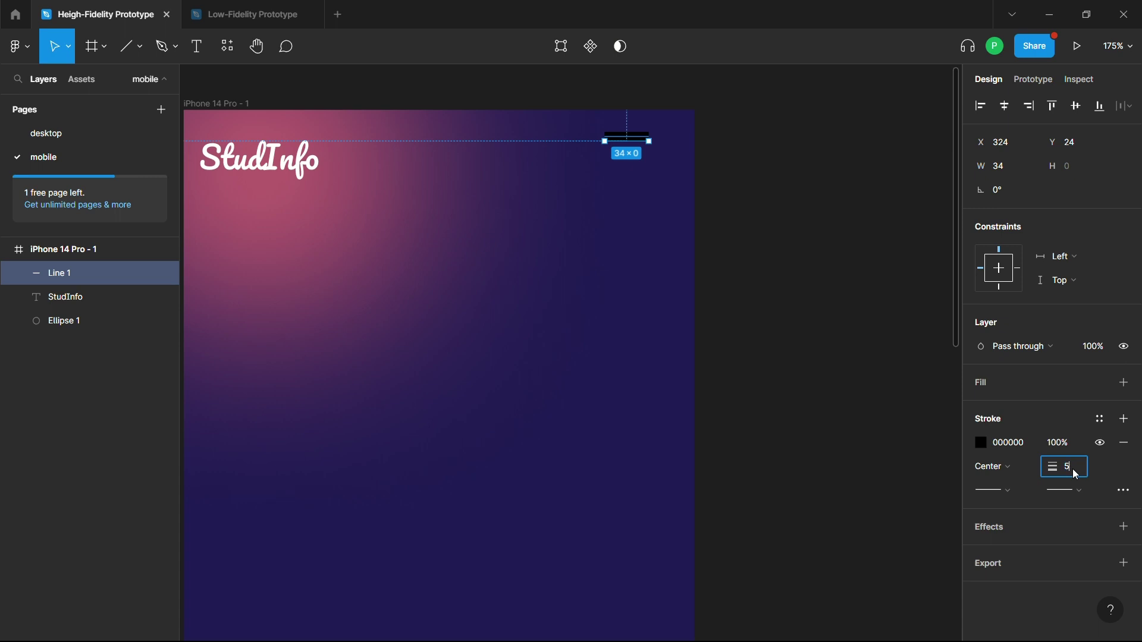
pyautogui.click(724, 183)
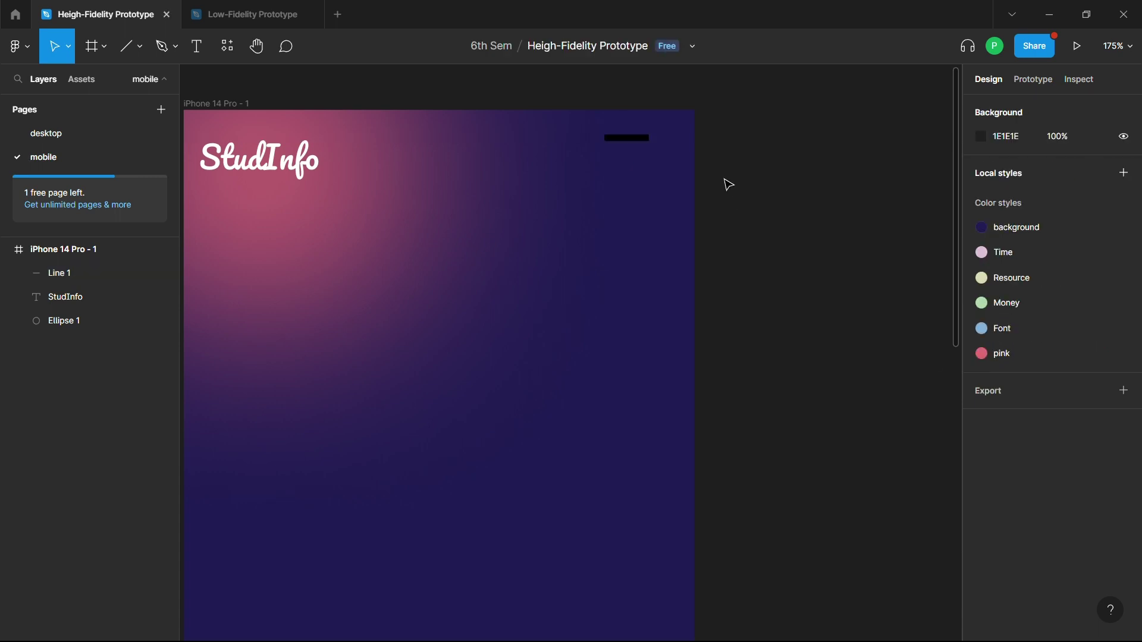
pyautogui.click(642, 139)
# Make the line's stroke white (FFFFFF) with round start and end caps.
pyautogui.click(982, 443)
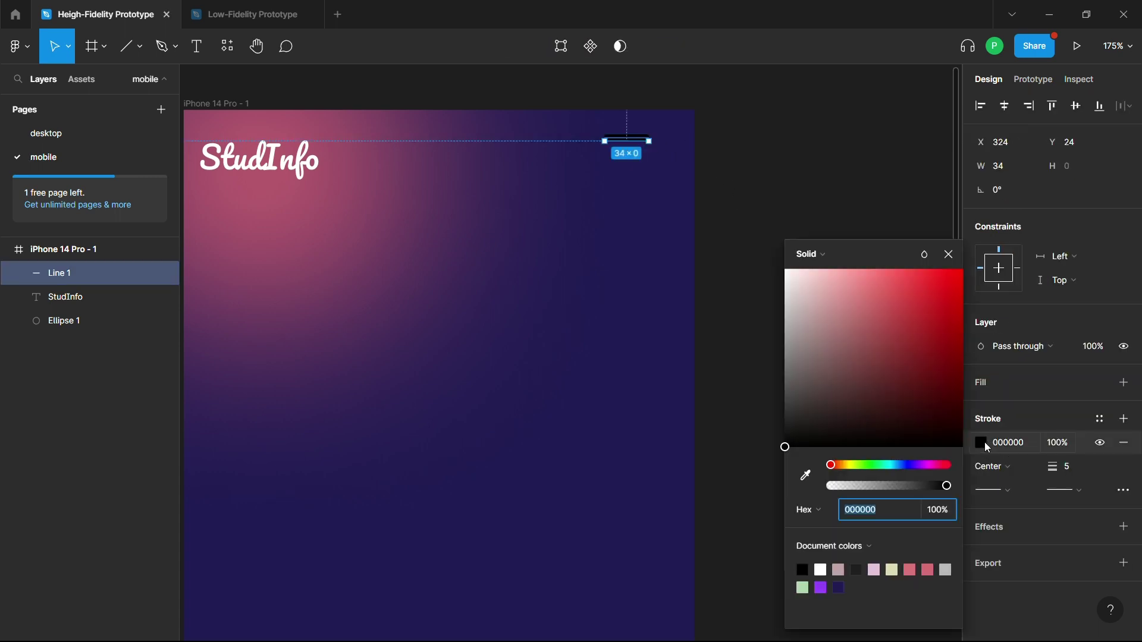
pyautogui.moveTo(797, 280); pyautogui.dragTo(770, 268)
pyautogui.click(1042, 495)
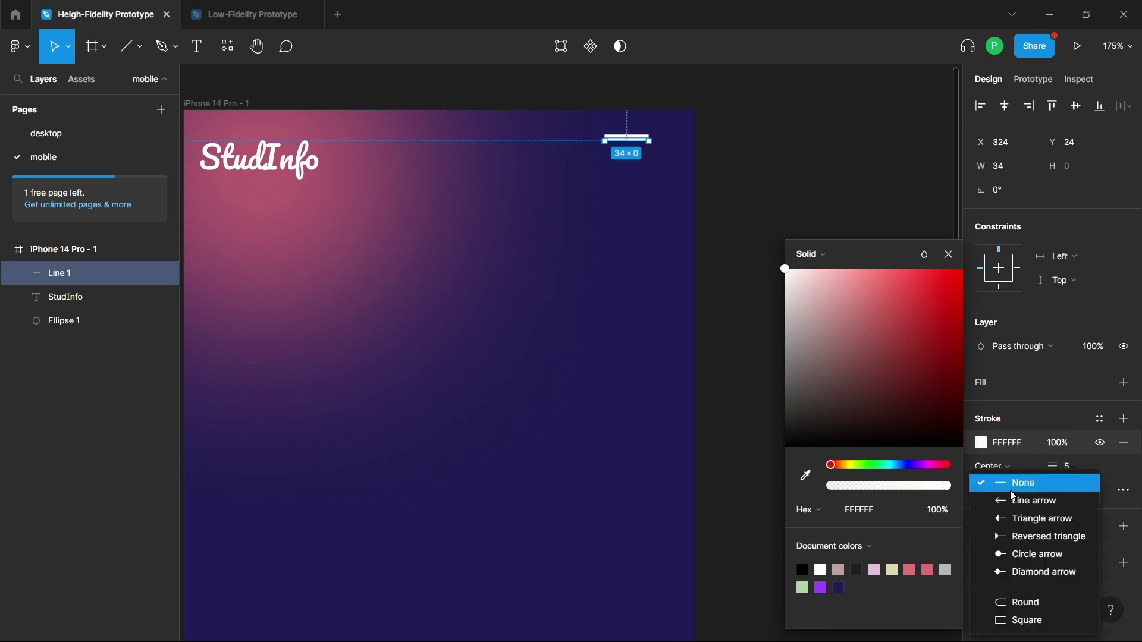
pyautogui.click(1017, 604)
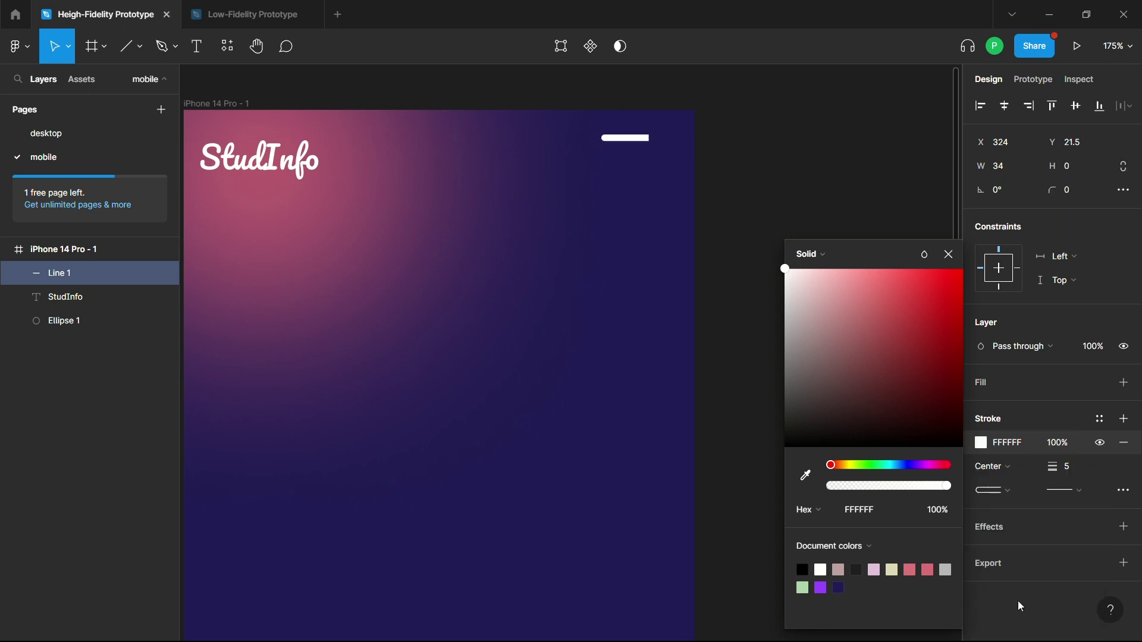
pyautogui.click(1074, 498)
pyautogui.click(1045, 610)
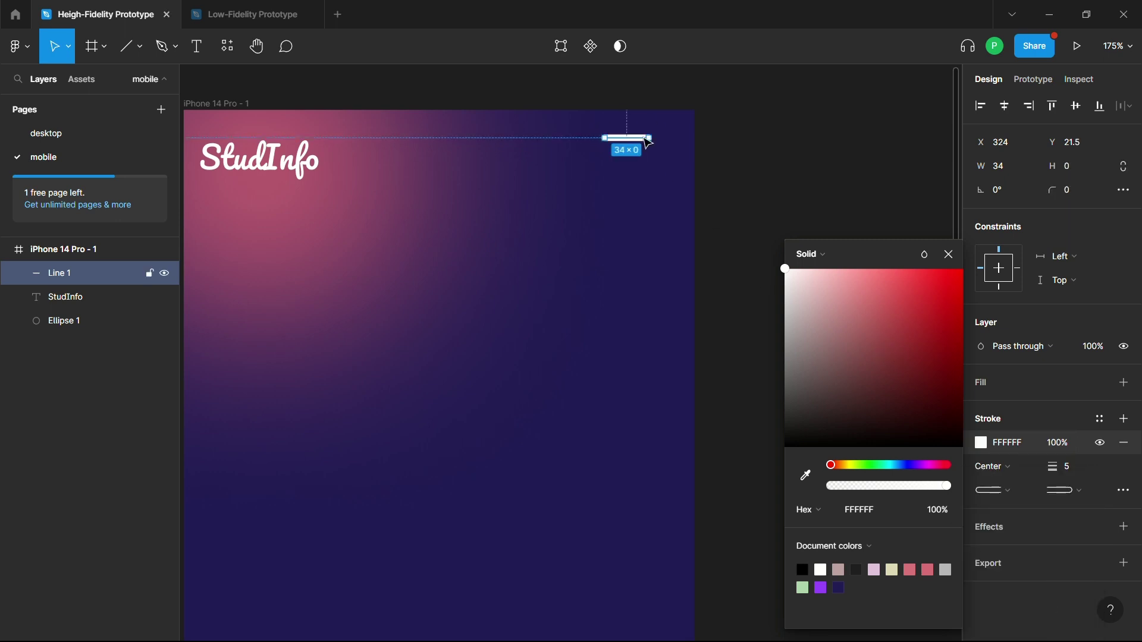
pyautogui.click(640, 141)
pyautogui.moveTo(640, 141); pyautogui.dragTo(638, 147)
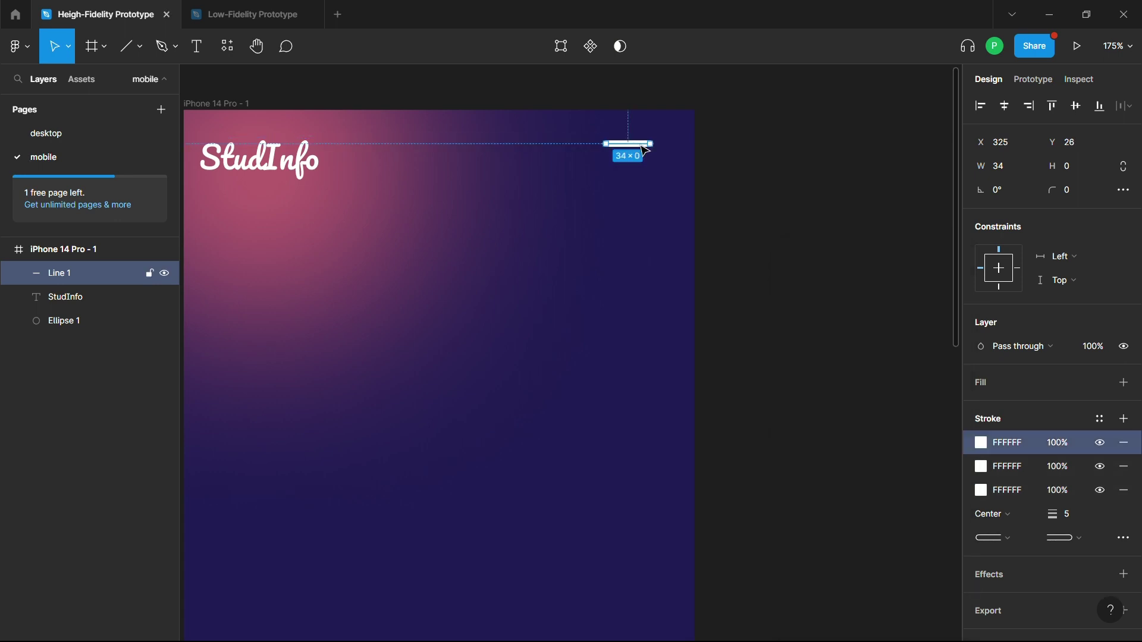
# Undo the stray edits, then duplicate the line twice to stack three bars.
pyautogui.hotkey('ctrl', 'z')
pyautogui.hotkey('ctrl', 'z')
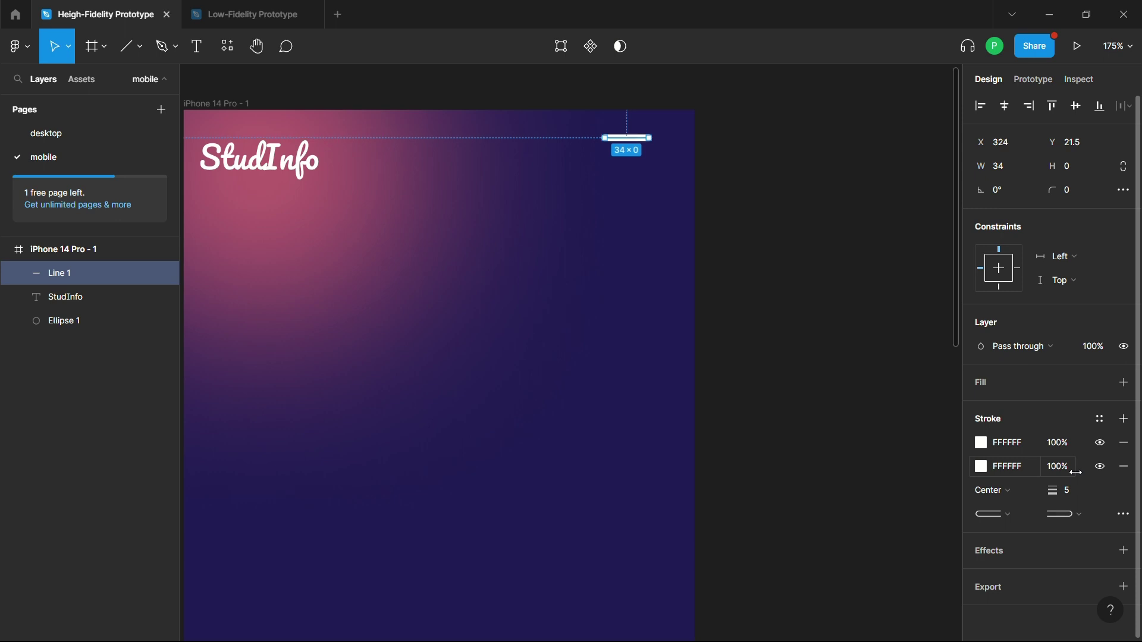
pyautogui.hotkey('ctrl', 'z')
pyautogui.click(854, 301)
pyautogui.click(636, 140)
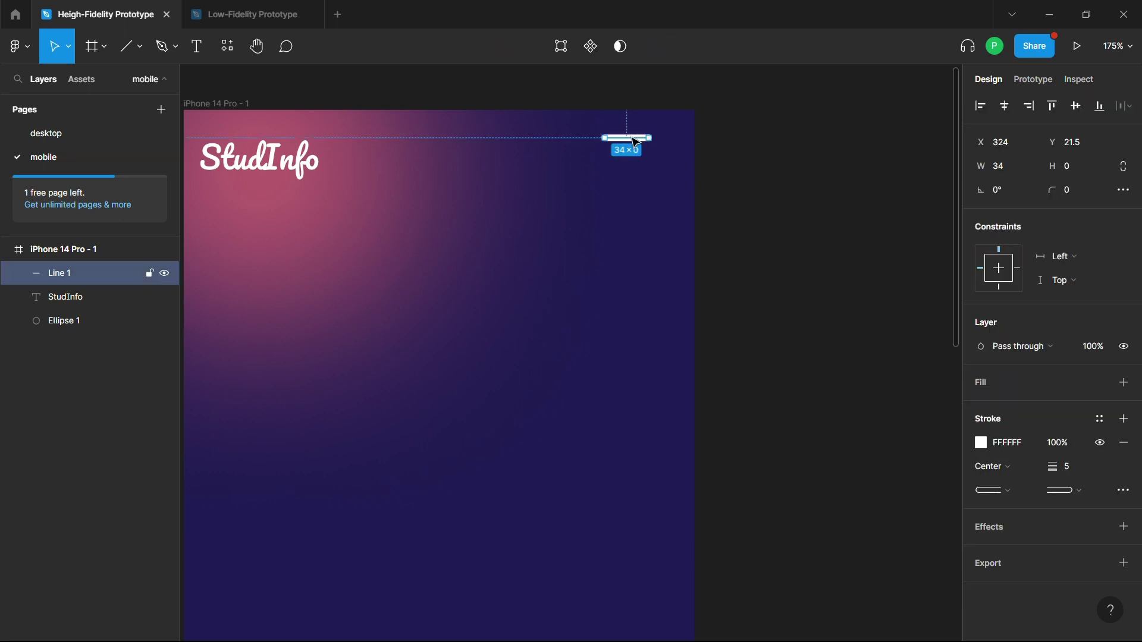
pyautogui.hotkey('ctrl', 'd')
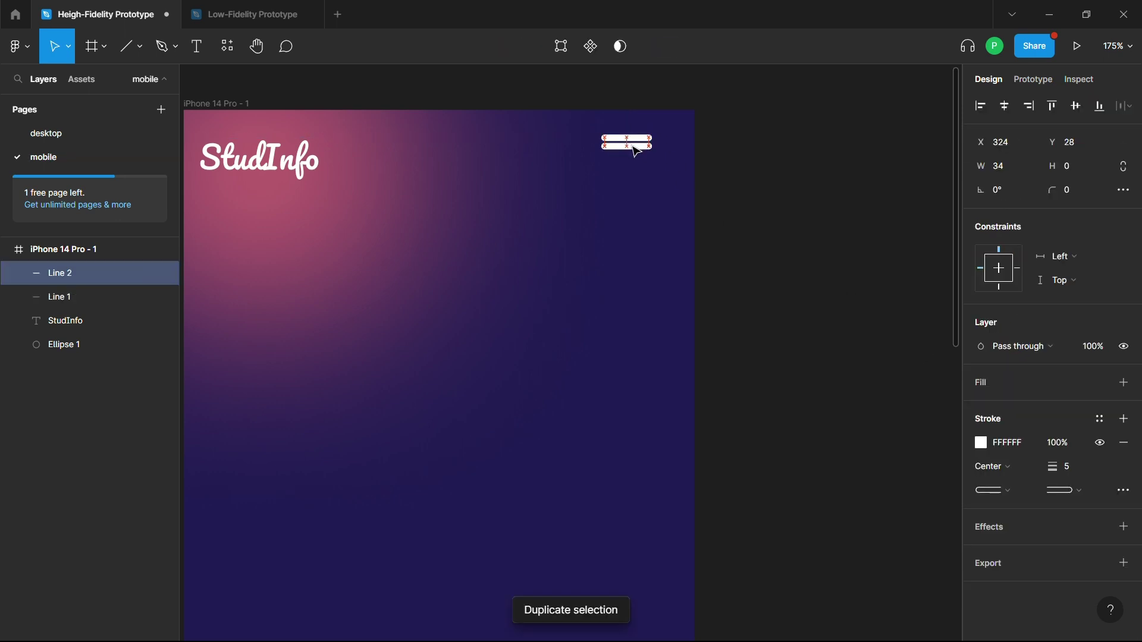
pyautogui.moveTo(637, 142); pyautogui.dragTo(611, 160)
pyautogui.hotkey('ctrl', 'd')
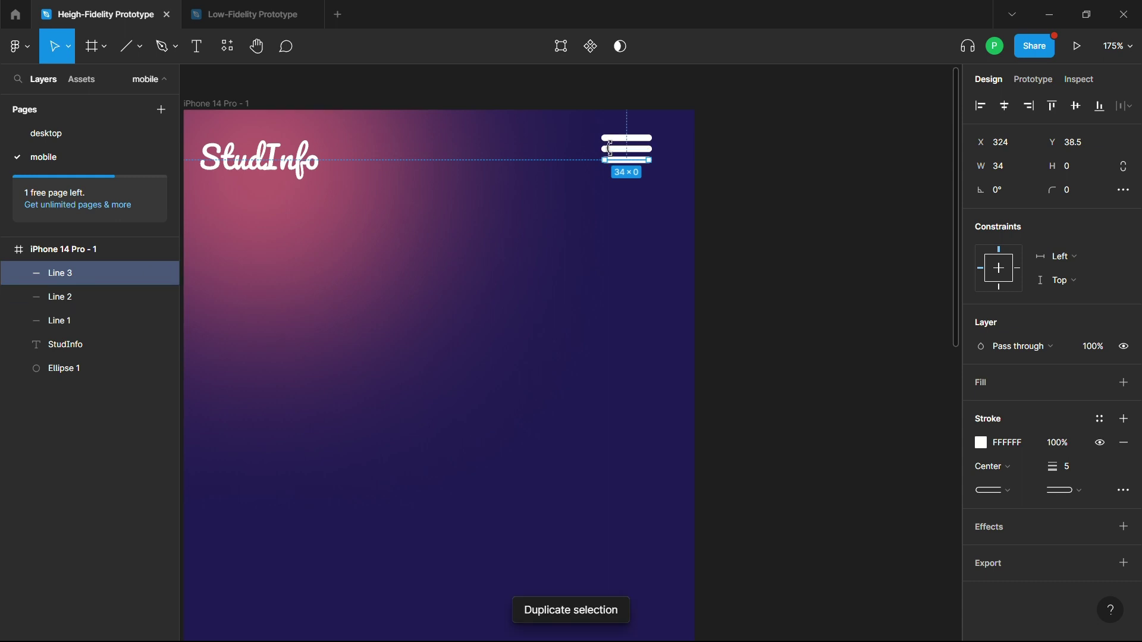
# Shorten the middle and bottom bars from their left ends, keeping them right-aligned.
pyautogui.click(629, 150)
pyautogui.doubleClick(605, 148)
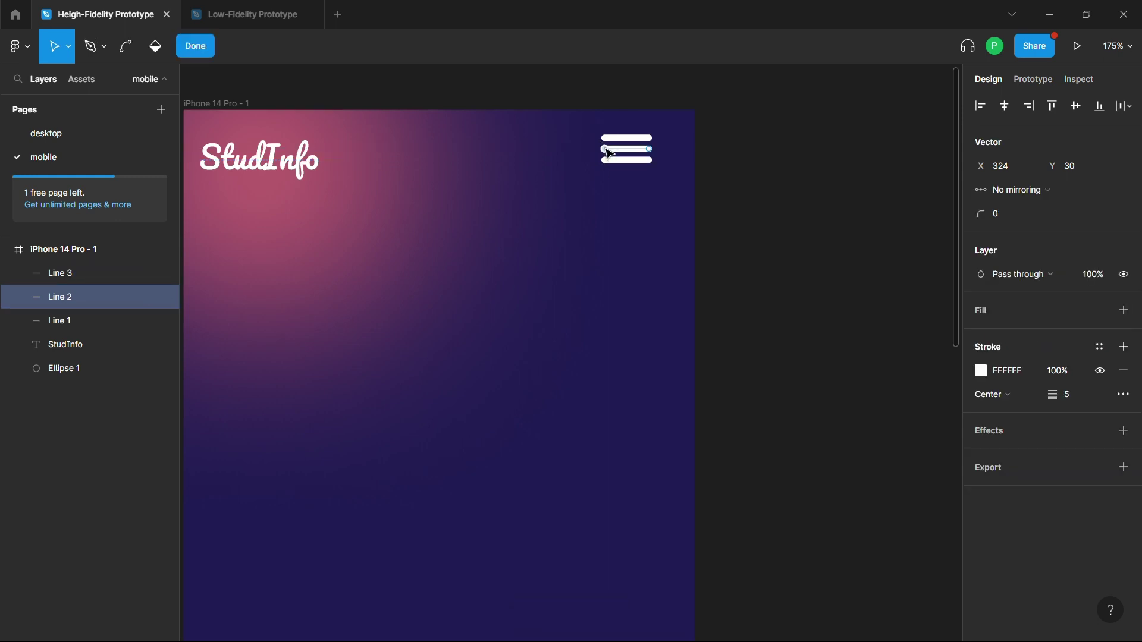
pyautogui.press('Escape')
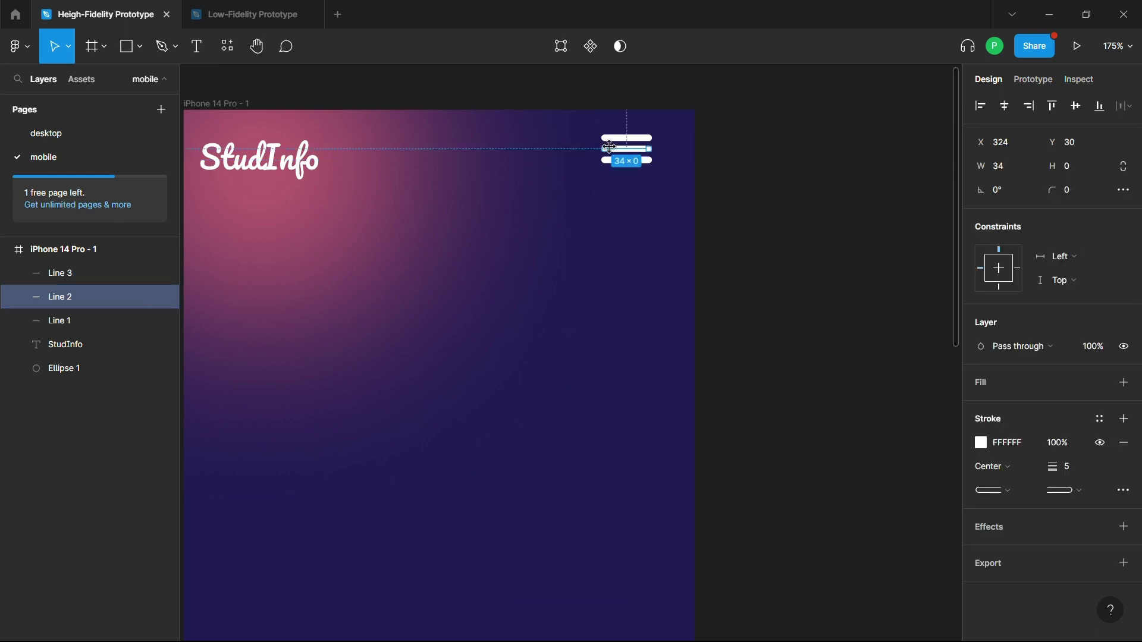
pyautogui.moveTo(603, 151); pyautogui.dragTo(619, 148)
pyautogui.click(616, 160)
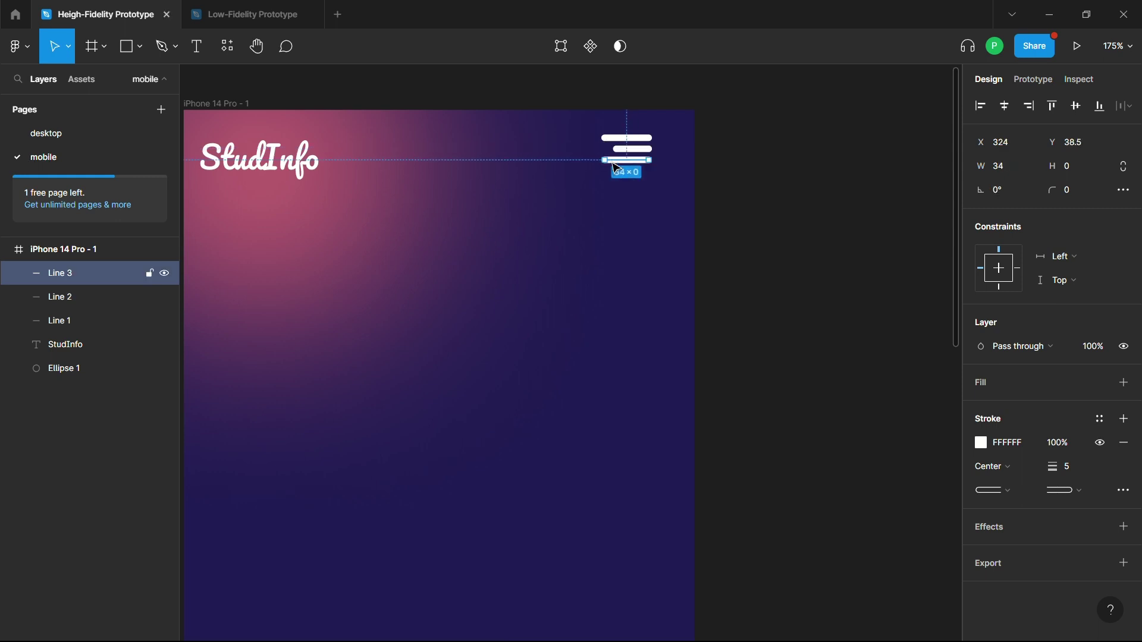
pyautogui.moveTo(89, 296)
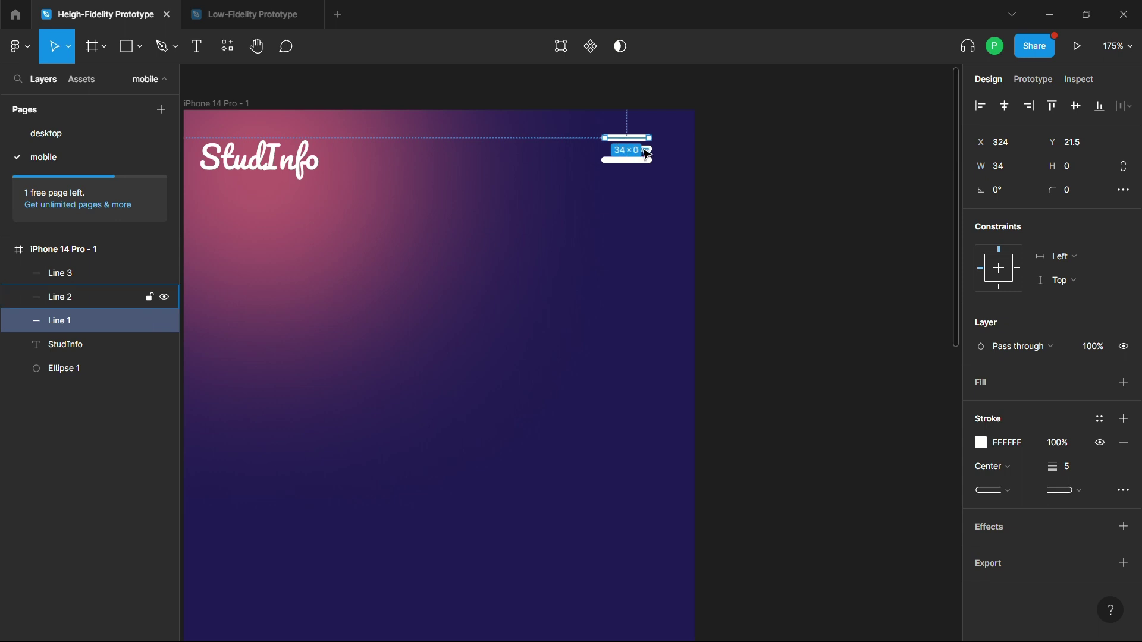
pyautogui.click(617, 150)
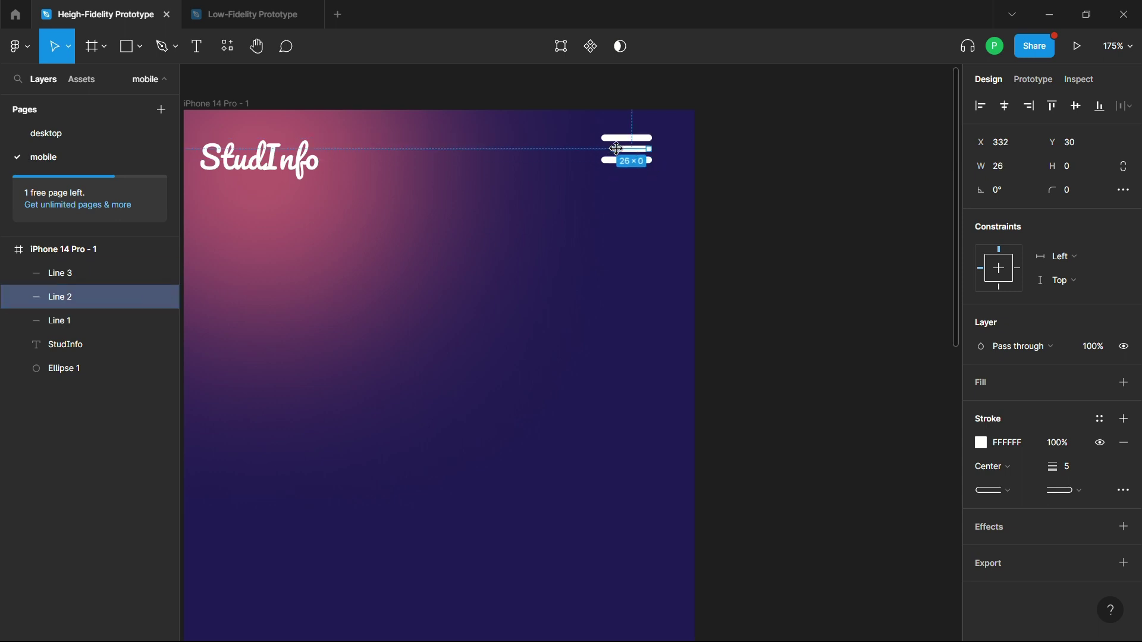
pyautogui.click(613, 162)
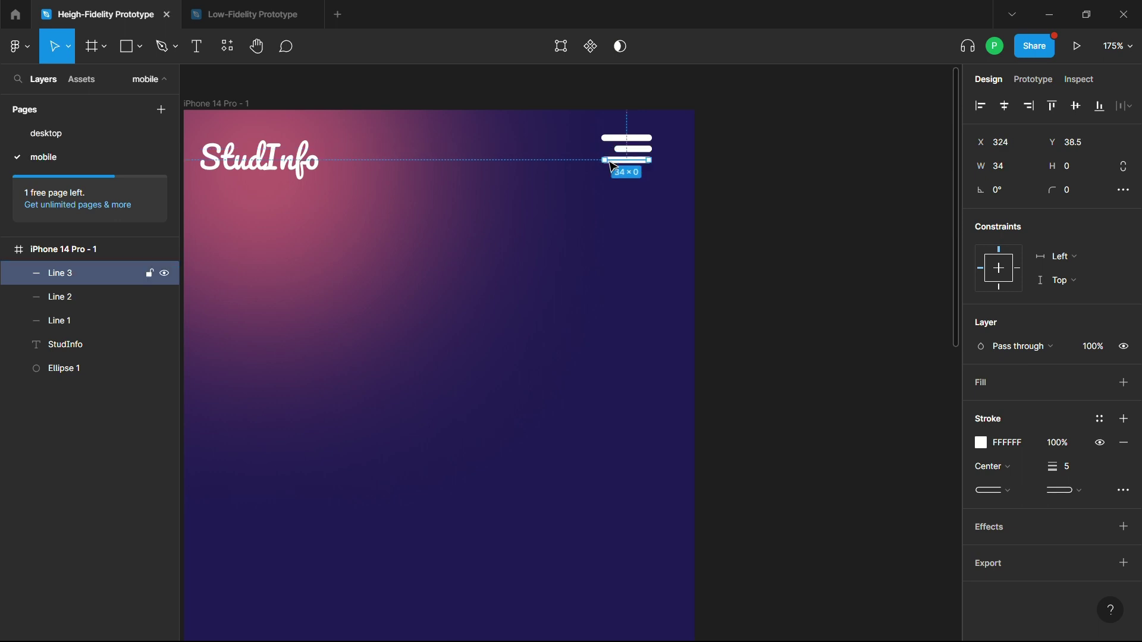
pyautogui.moveTo(604, 160); pyautogui.dragTo(628, 161)
pyautogui.click(727, 167)
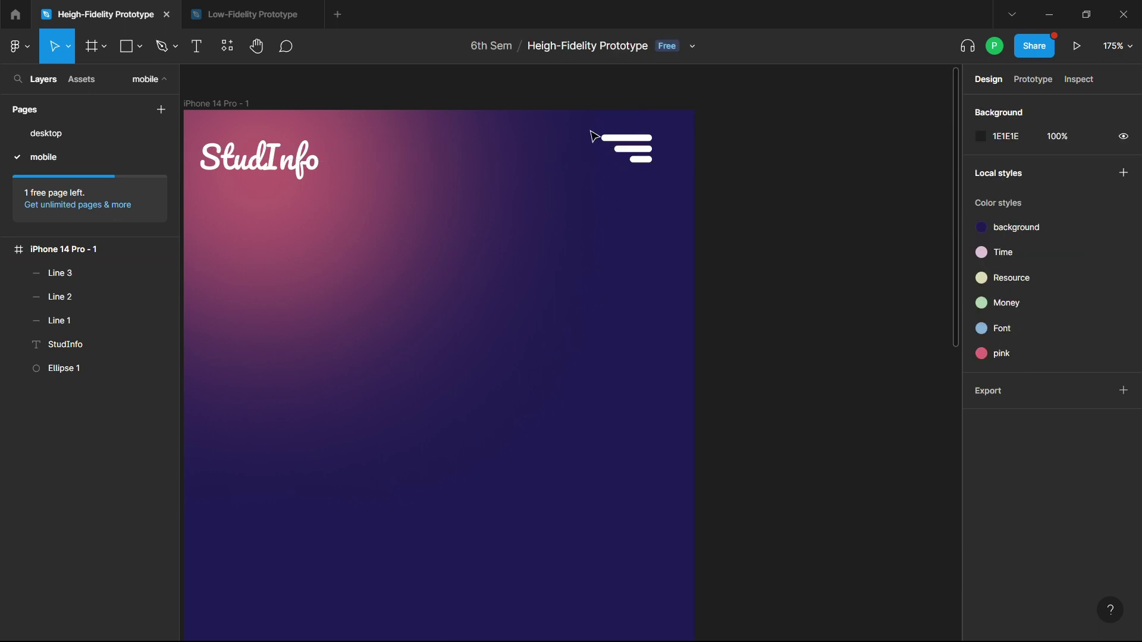
# Group the three bars as 'hamburger', level it with StudInfo, and hide the Ellipse 1 glow.
pyautogui.moveTo(596, 132); pyautogui.dragTo(654, 167)
pyautogui.hotkey('ctrl', 'g')
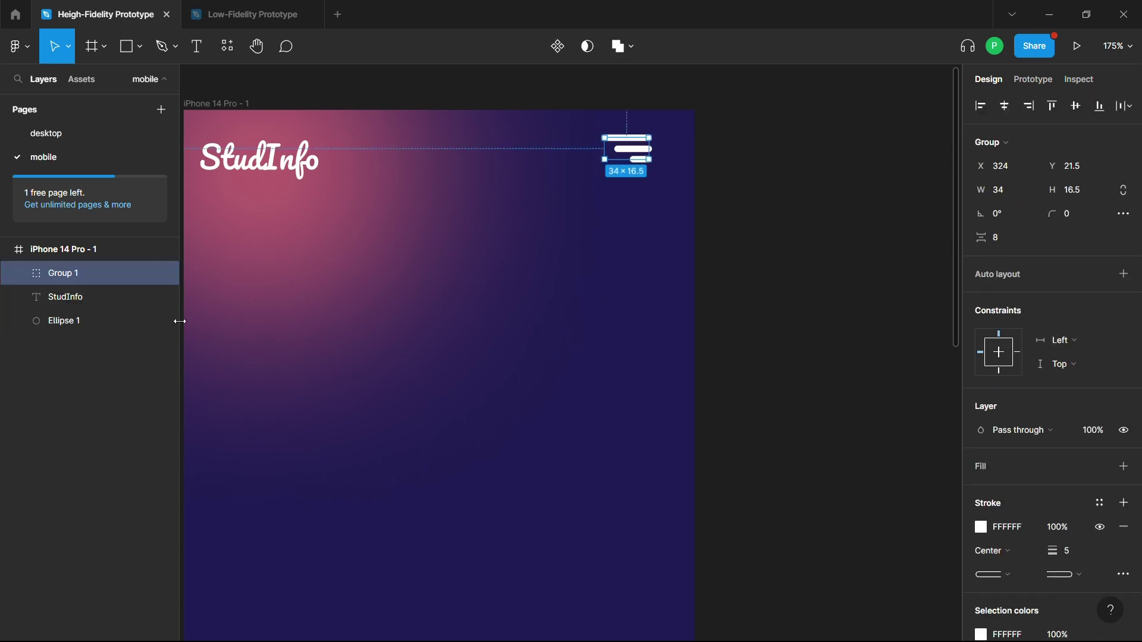
pyautogui.doubleClick(64, 275)
pyautogui.write('haM')
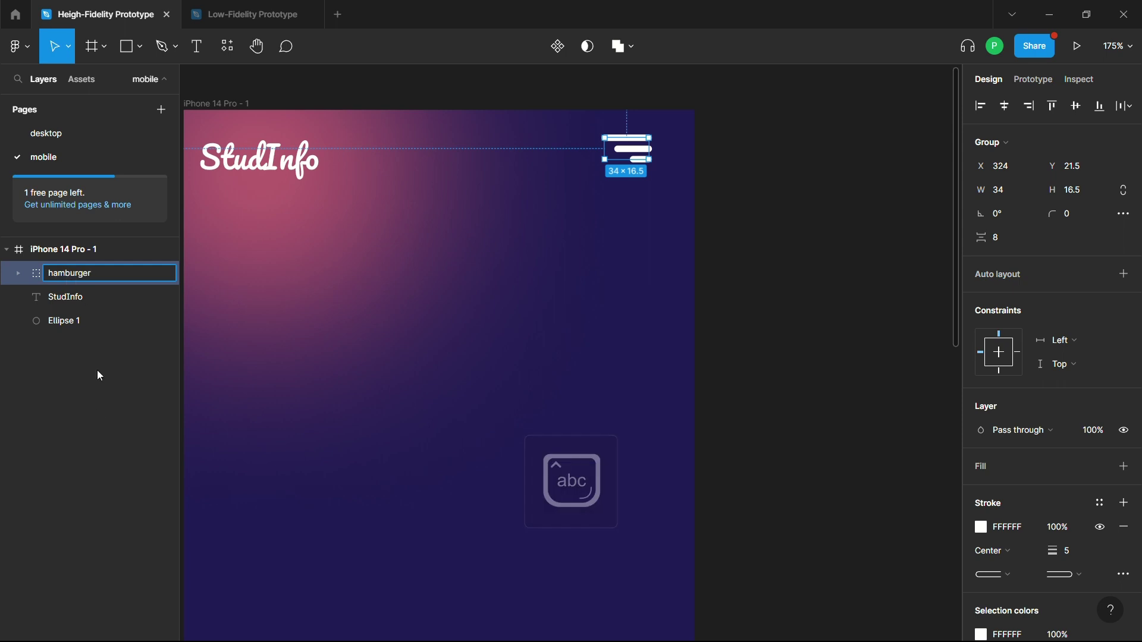
pyautogui.press('Return')
pyautogui.moveTo(644, 160); pyautogui.dragTo(660, 168)
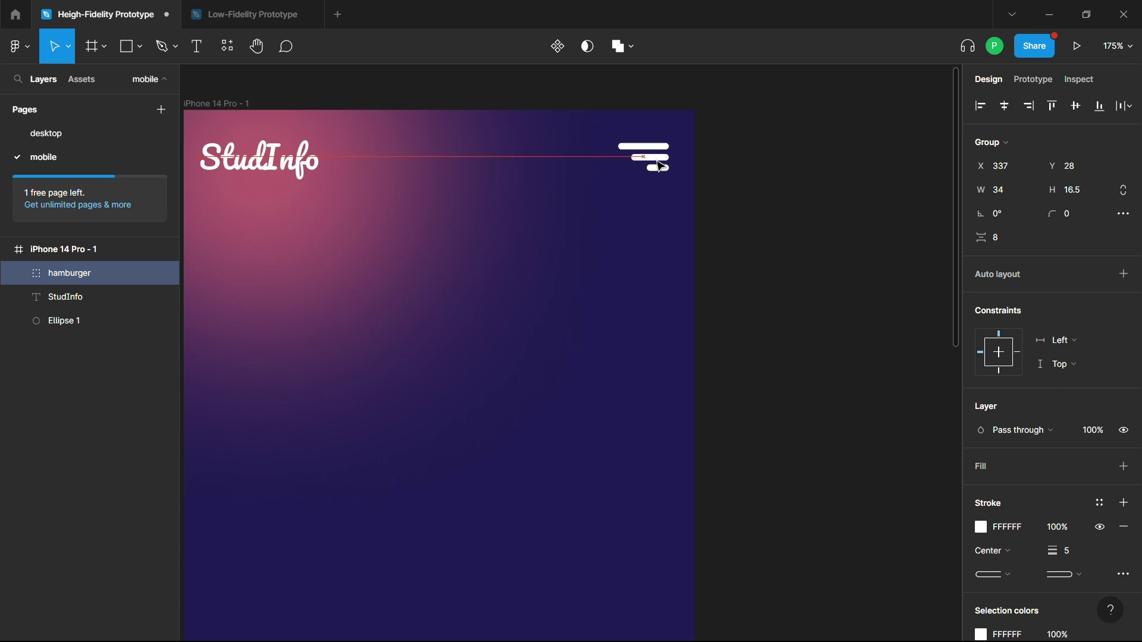
pyautogui.click(243, 156)
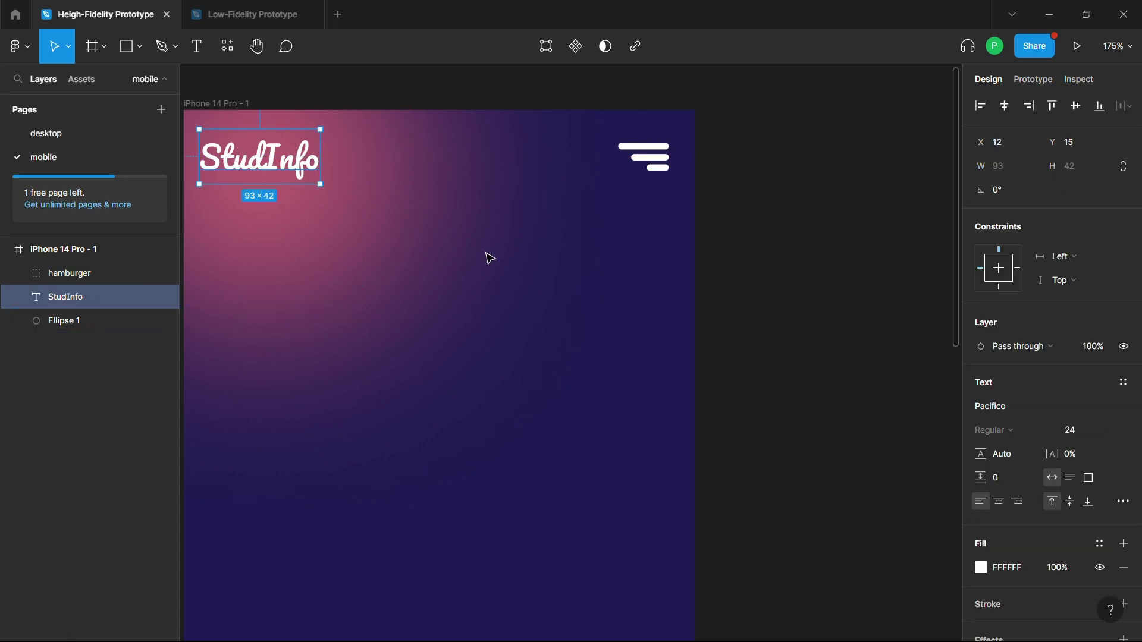
pyautogui.hscroll(-3, 323, 183)
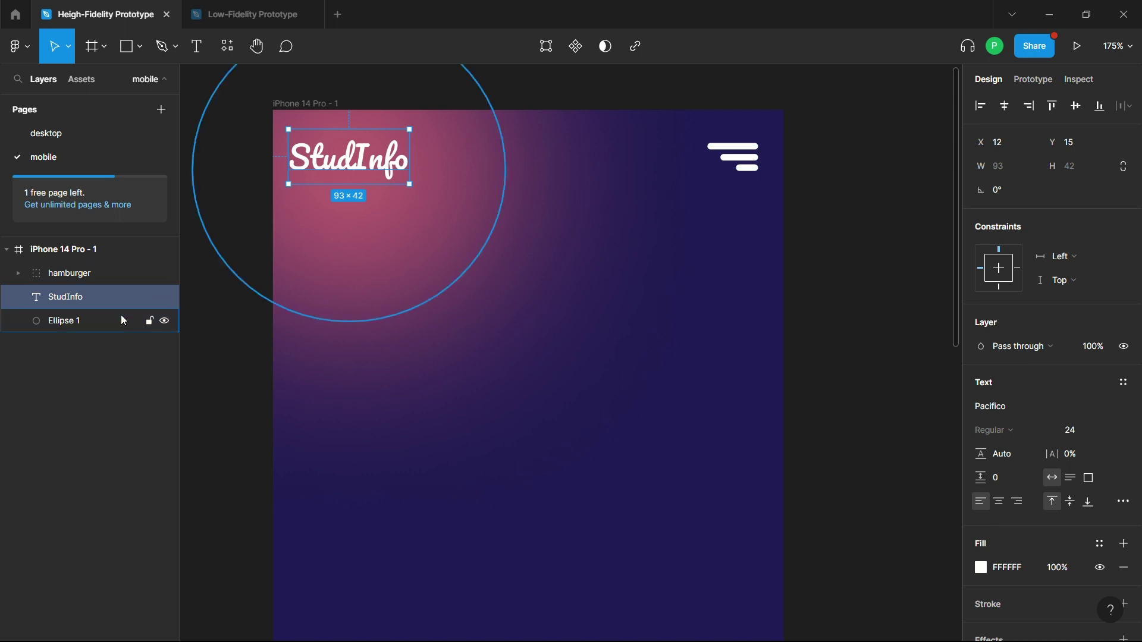
pyautogui.click(165, 322)
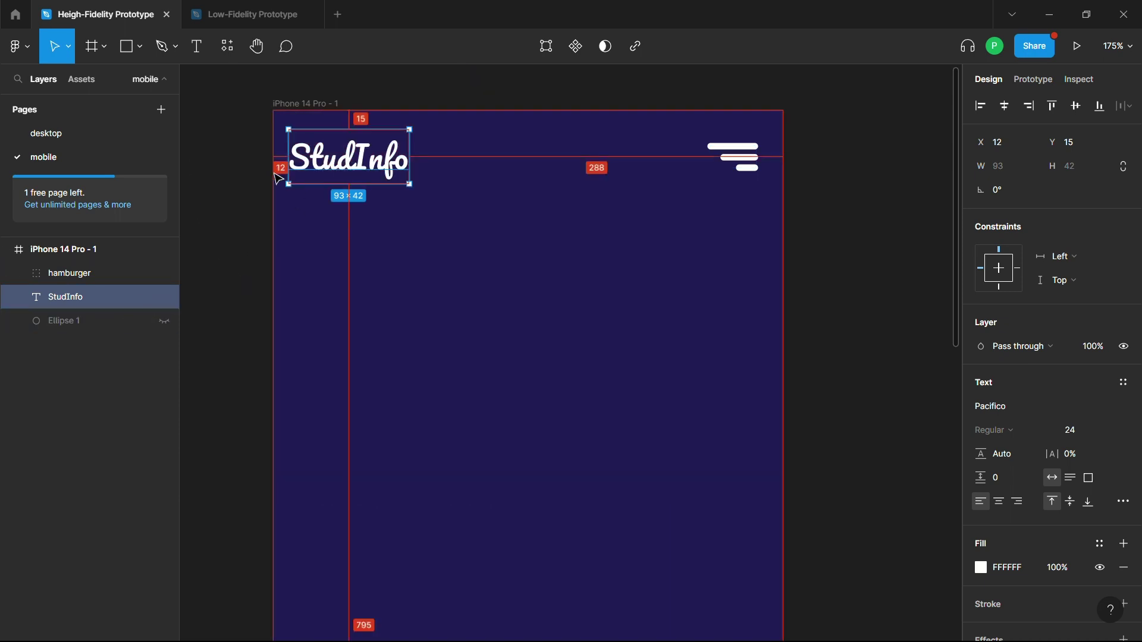
# Constrain the hamburger group to the Right and place it 12 px from the frame's right edge.
pyautogui.click(735, 156)
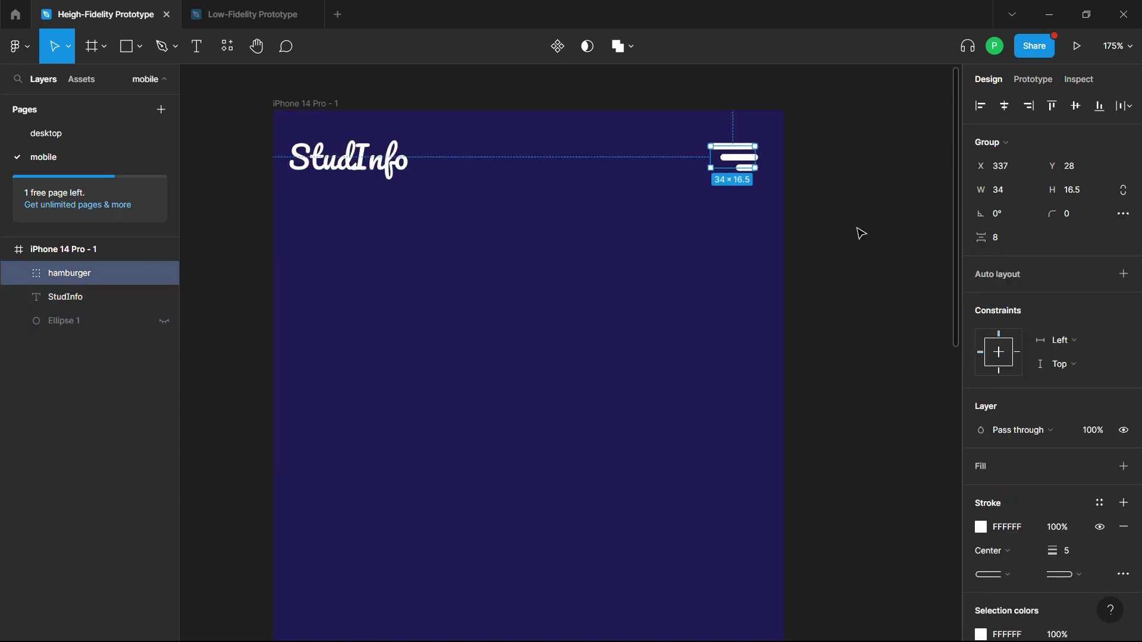
pyautogui.click(1084, 346)
pyautogui.click(1083, 354)
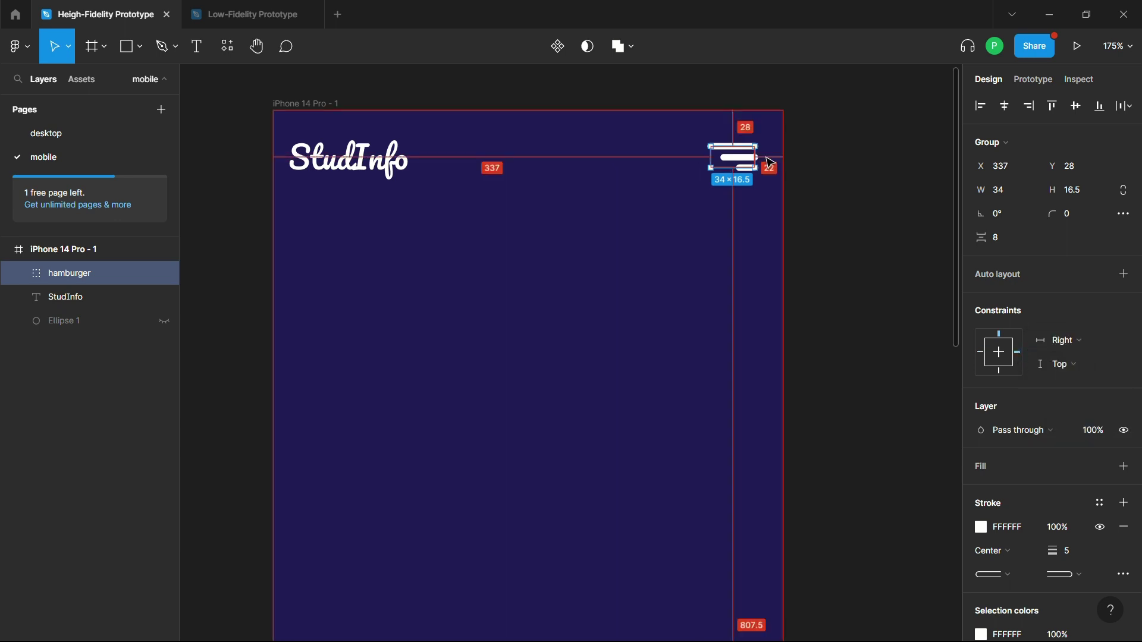
pyautogui.moveTo(754, 162); pyautogui.dragTo(774, 154)
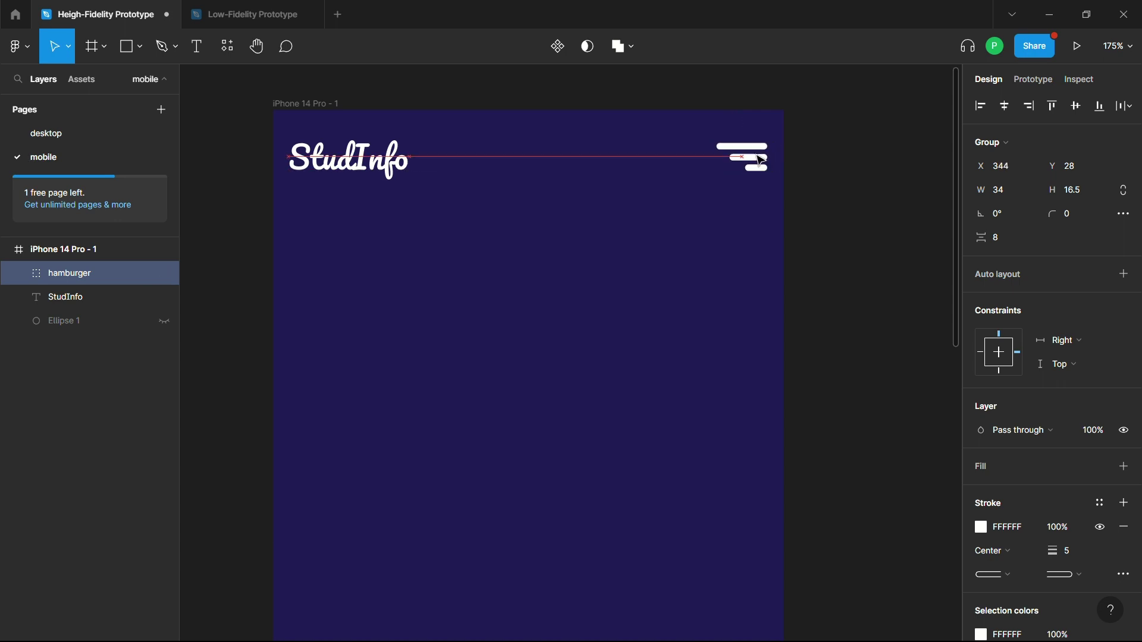
pyautogui.press('alt')
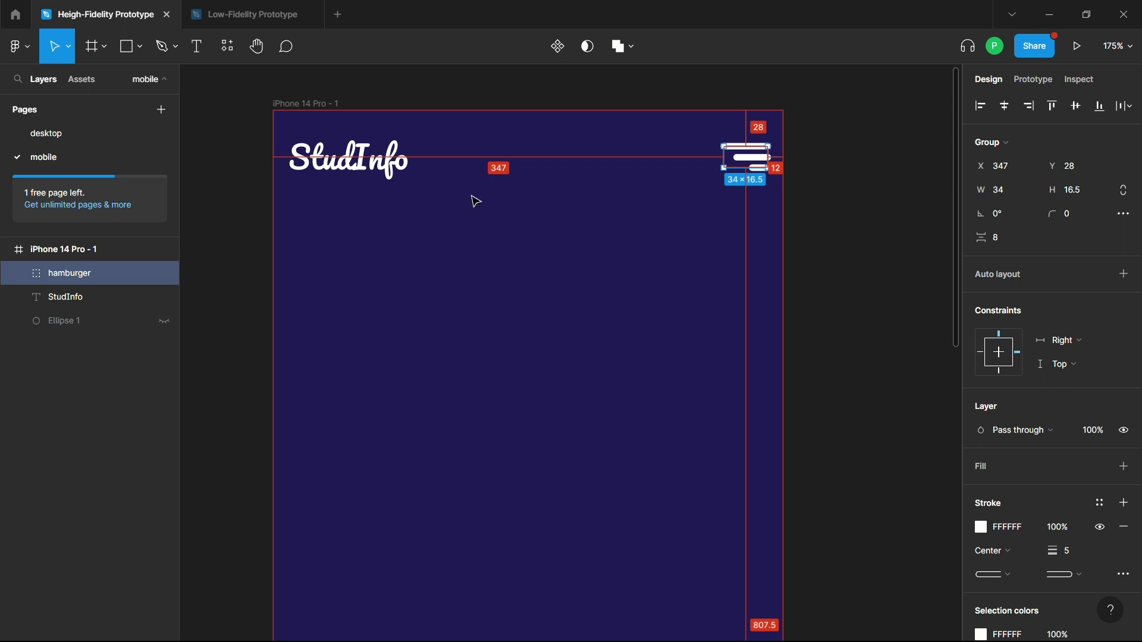
pyautogui.click(287, 161)
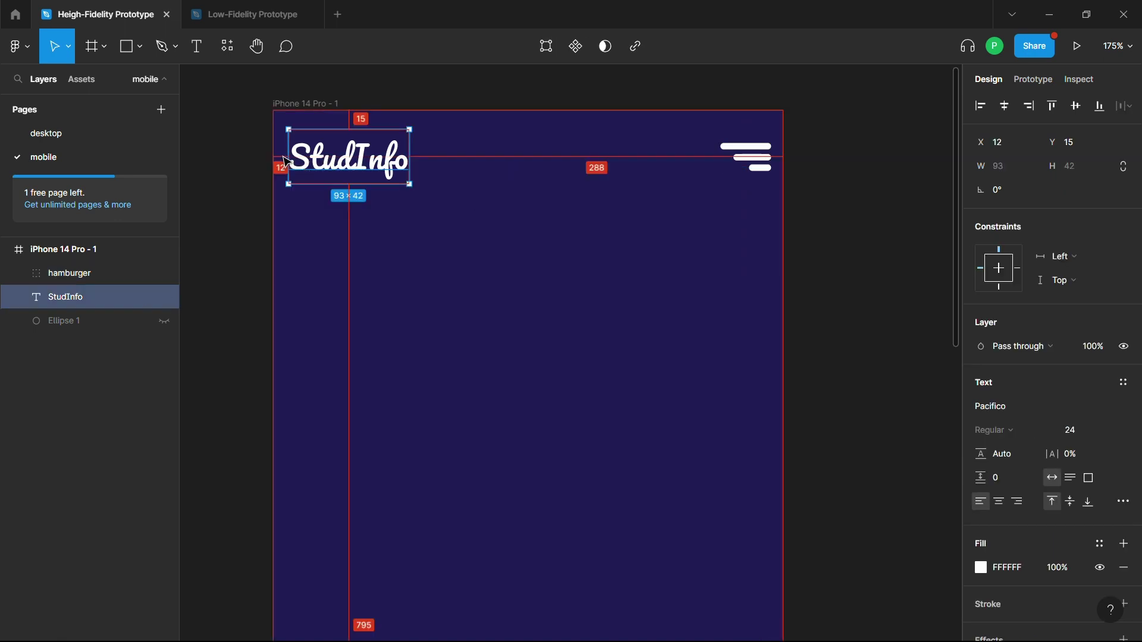
pyautogui.press('Escape')
pyautogui.click(762, 158)
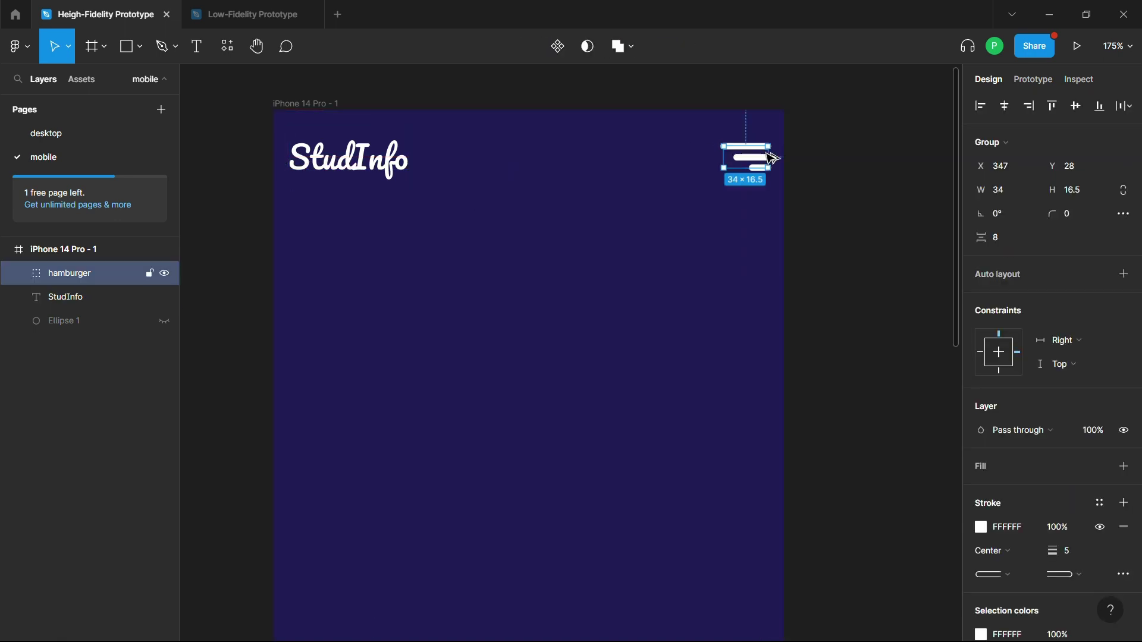
pyautogui.press('alt')
pyautogui.click(864, 234)
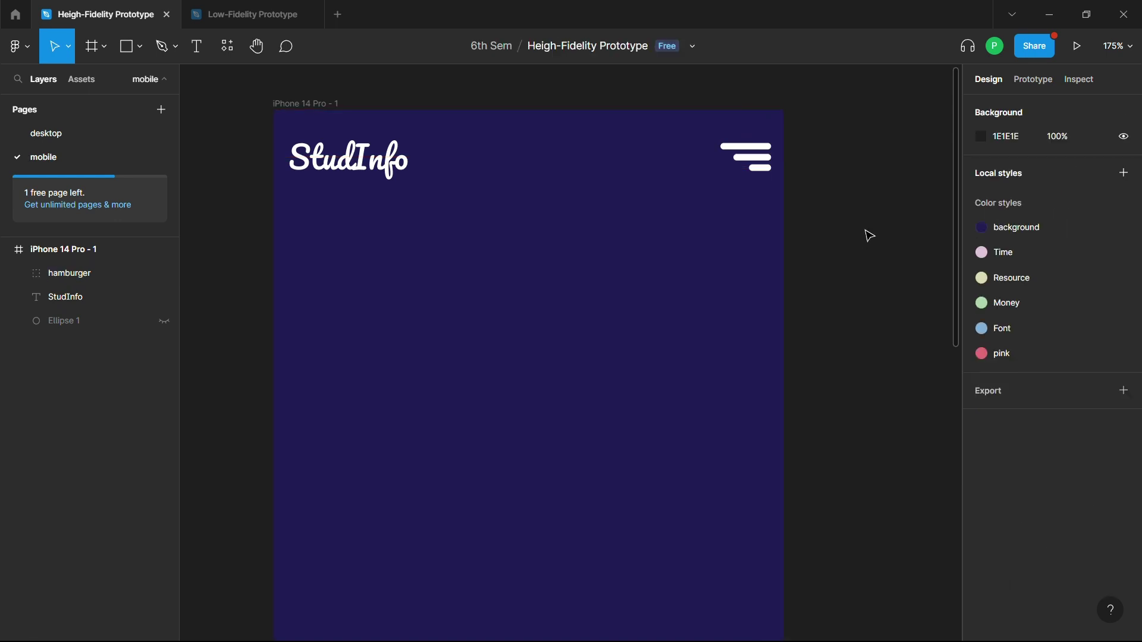
pyautogui.scroll(-5, 864, 234)
pyautogui.hscroll(2, 857, 233)
# Unhide the pink glow circle Ellipse 1 in the mobile frame.
pyautogui.click(164, 321)
pyautogui.moveTo(253, 14)
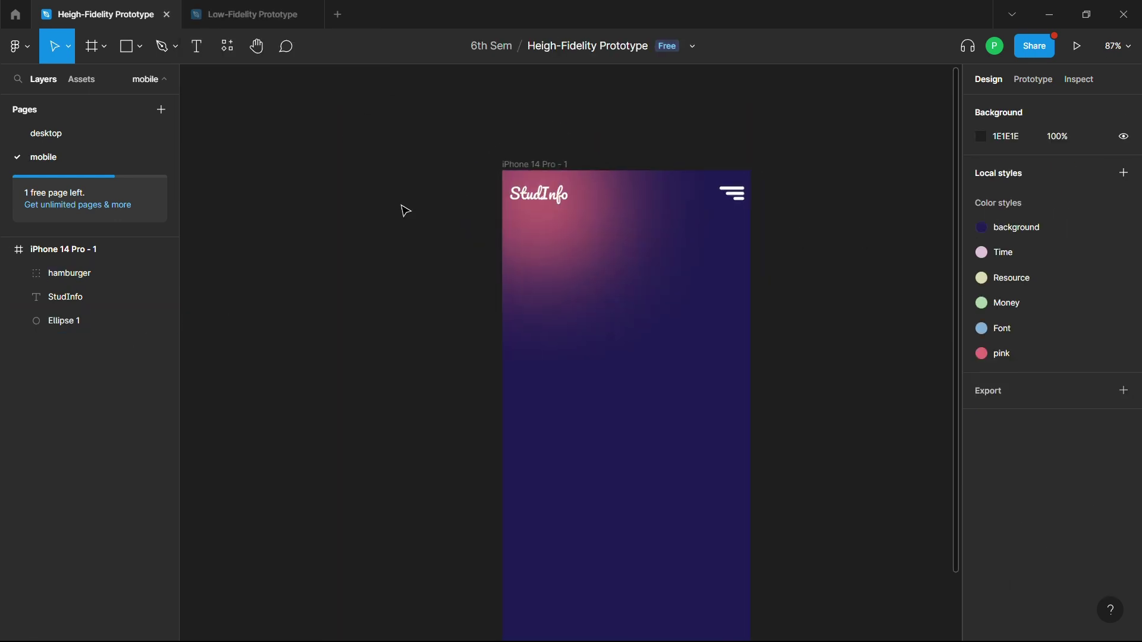
pyautogui.scroll(-1, 410, 210)
pyautogui.hscroll(2, 410, 210)
pyautogui.scroll(5, 632, 205)
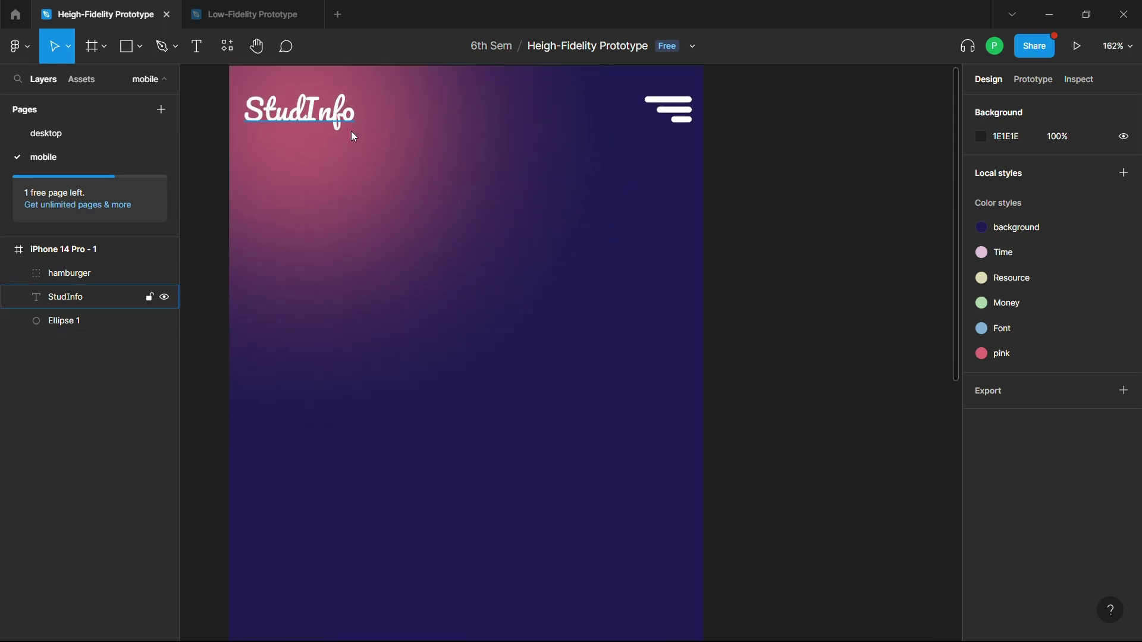
pyautogui.click(313, 118)
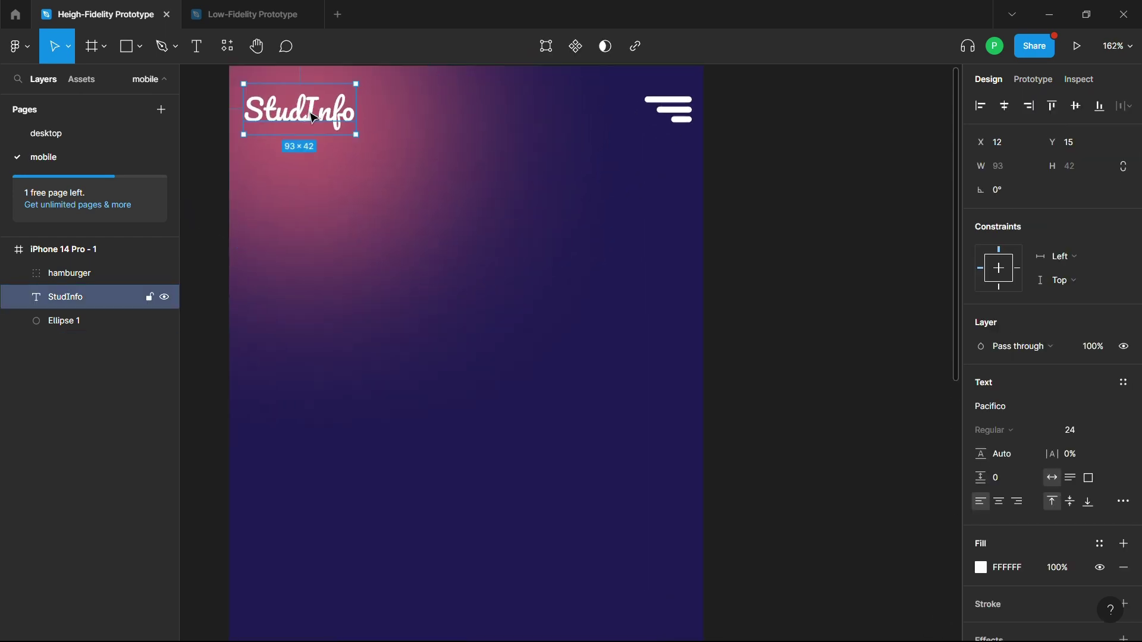
# Glance at the Low-Fidelity Prototype wireframes, then open the desktop page's Home design.
pyautogui.click(226, 15)
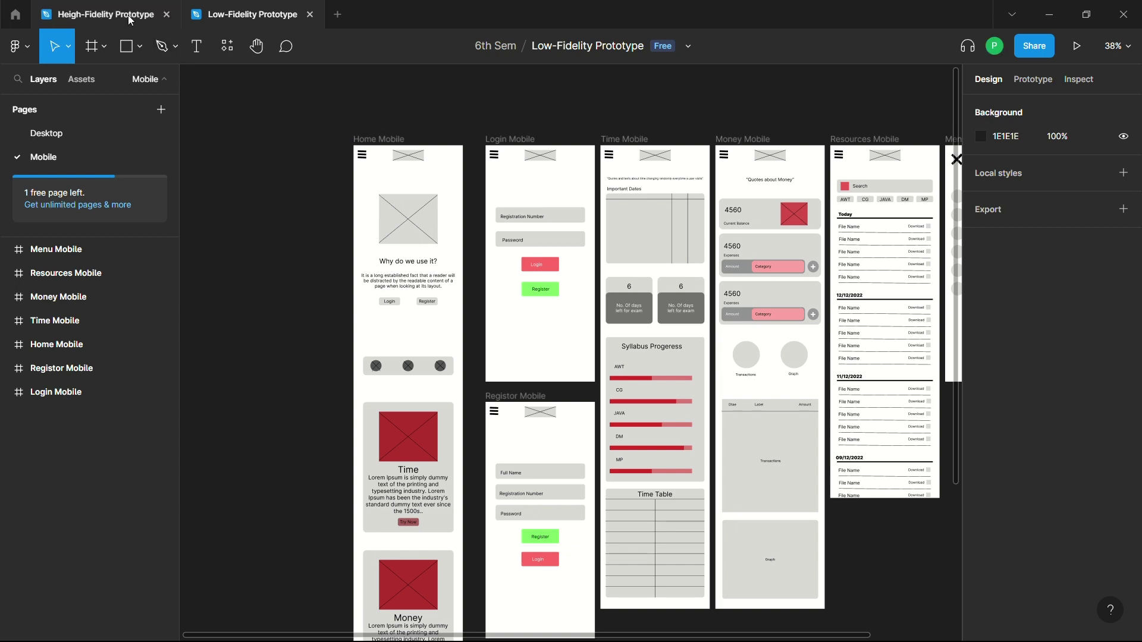
pyautogui.click(99, 14)
pyautogui.click(488, 325)
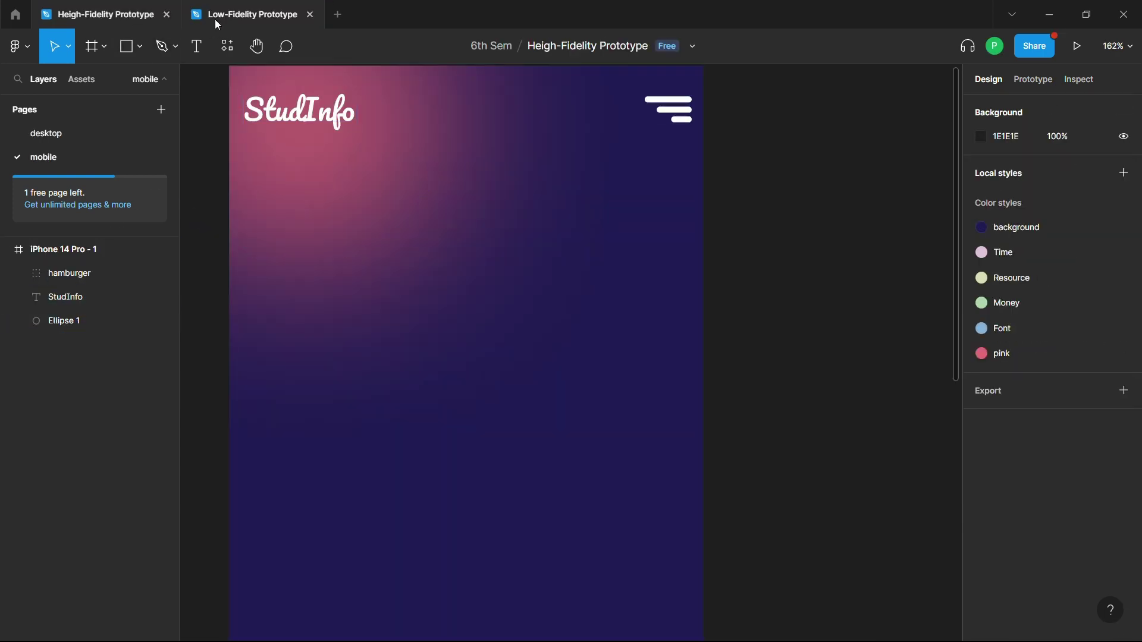
pyautogui.click(82, 133)
# Copy the Object/Other 11 illustration onto the mobile frame, scaled to 300×268 below StudInfo.
pyautogui.scroll(-5, 743, 381)
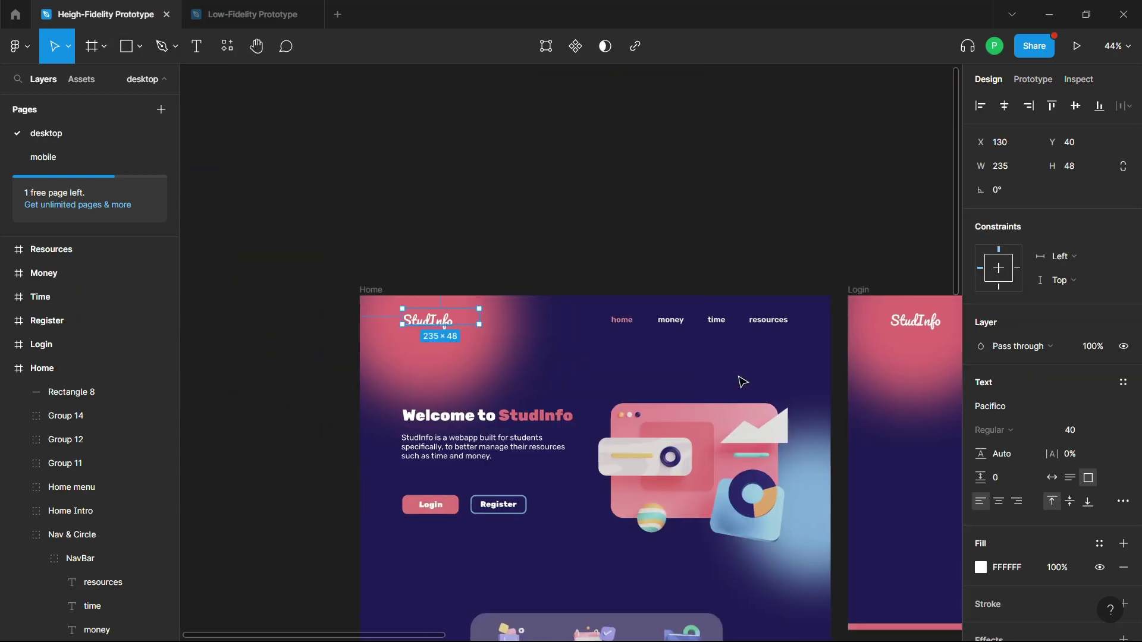
pyautogui.doubleClick(742, 381)
pyautogui.hotkey('ctrl', 'c')
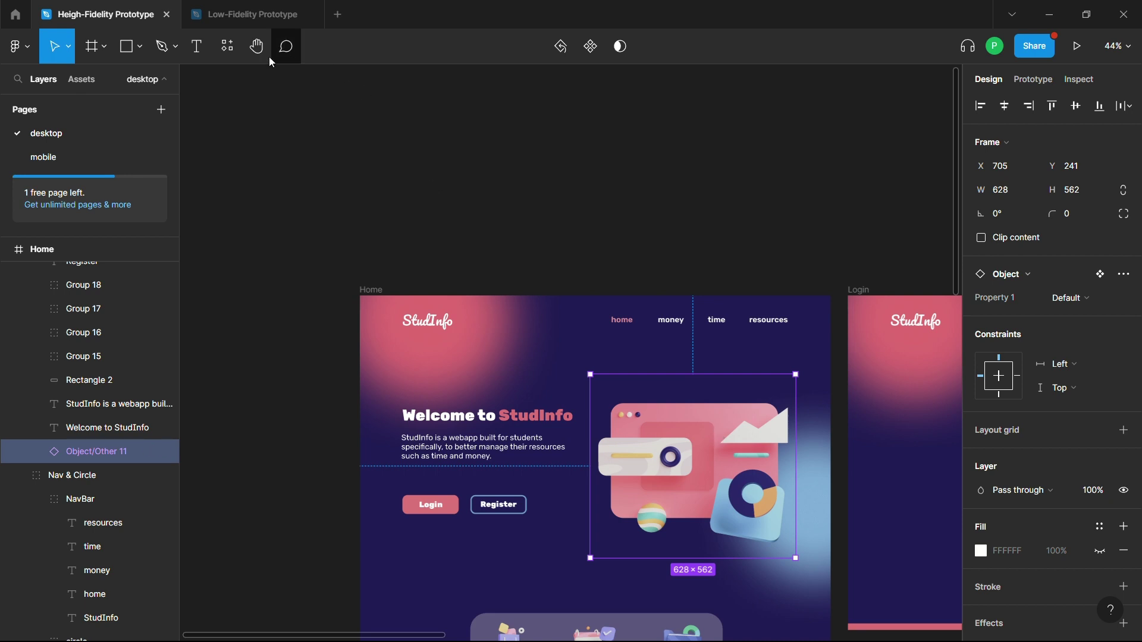
pyautogui.click(95, 160)
pyautogui.hotkey('ctrl', 'v')
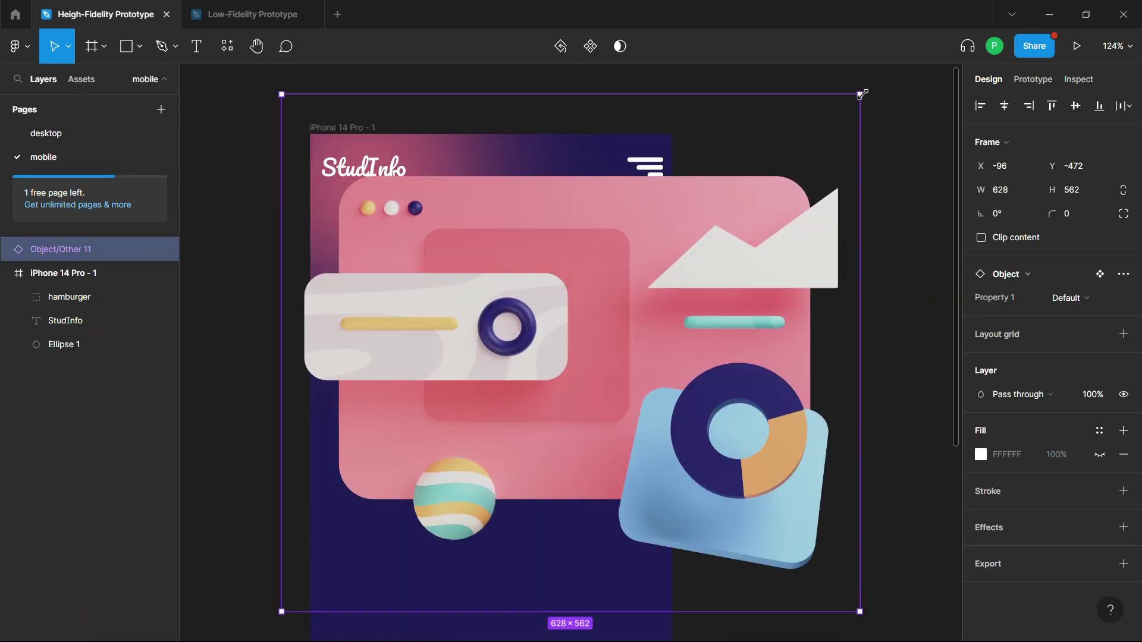
pyautogui.moveTo(860, 94)
pyautogui.mouseDown()
pyautogui.moveTo(502, 414)
pyautogui.moveTo(526, 345)
pyautogui.moveTo(515, 313)
pyautogui.mouseUp()
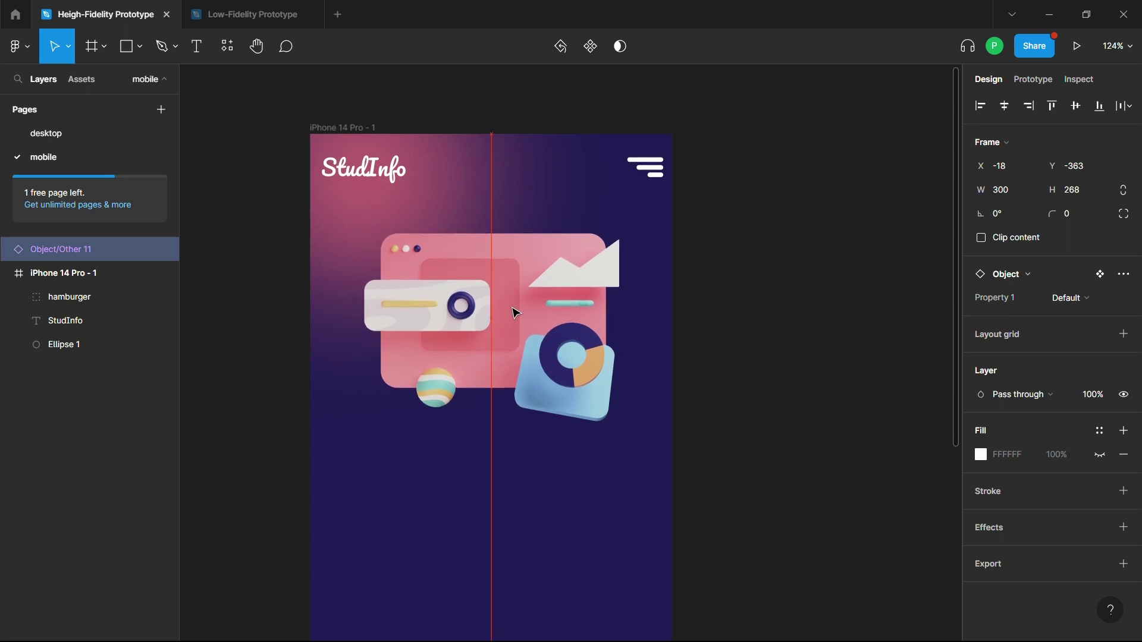
pyautogui.click(780, 223)
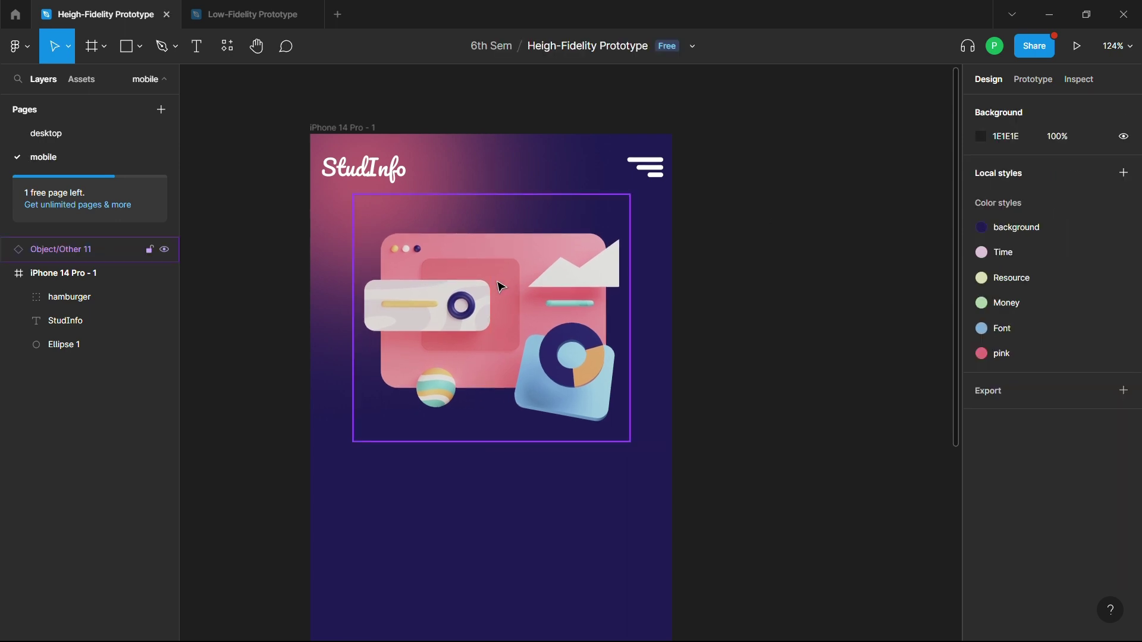
# Copy the blurred light-blue Ellipse 2 from desktop onto the mobile page at 224×224.
pyautogui.click(120, 145)
pyautogui.click(819, 531)
pyautogui.doubleClick(819, 529)
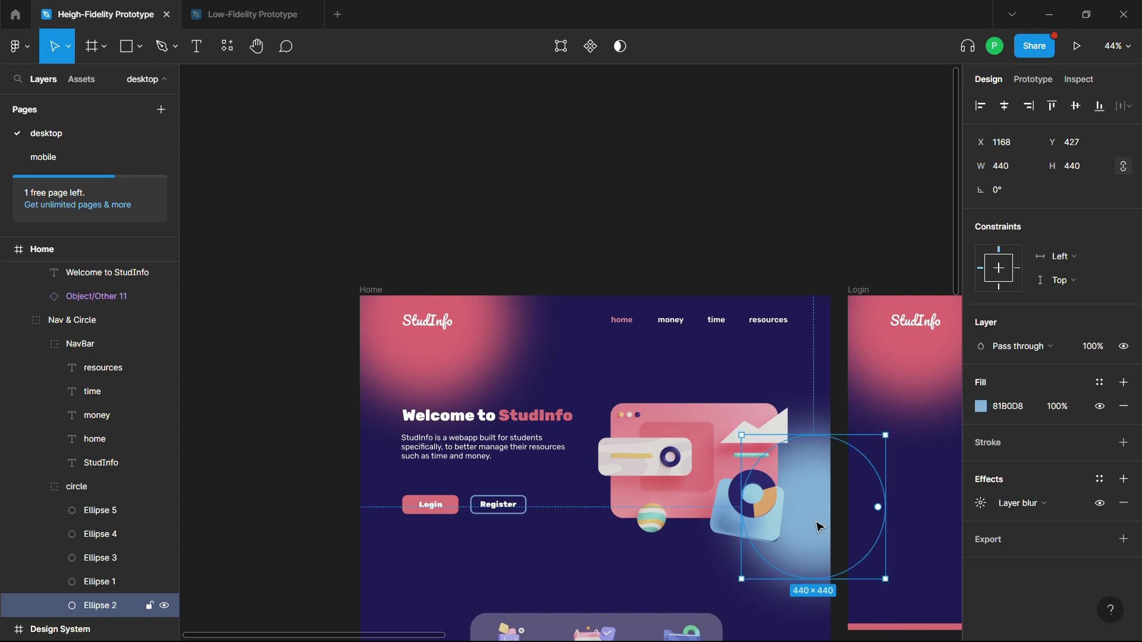
pyautogui.click(74, 156)
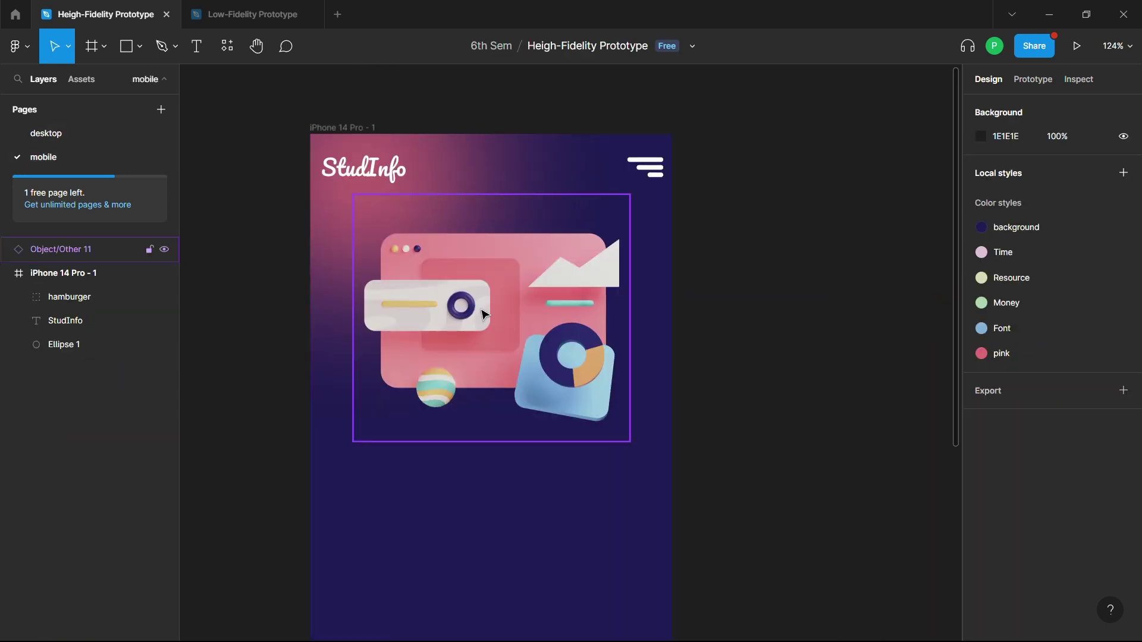
pyautogui.hotkey('ctrl', 'v')
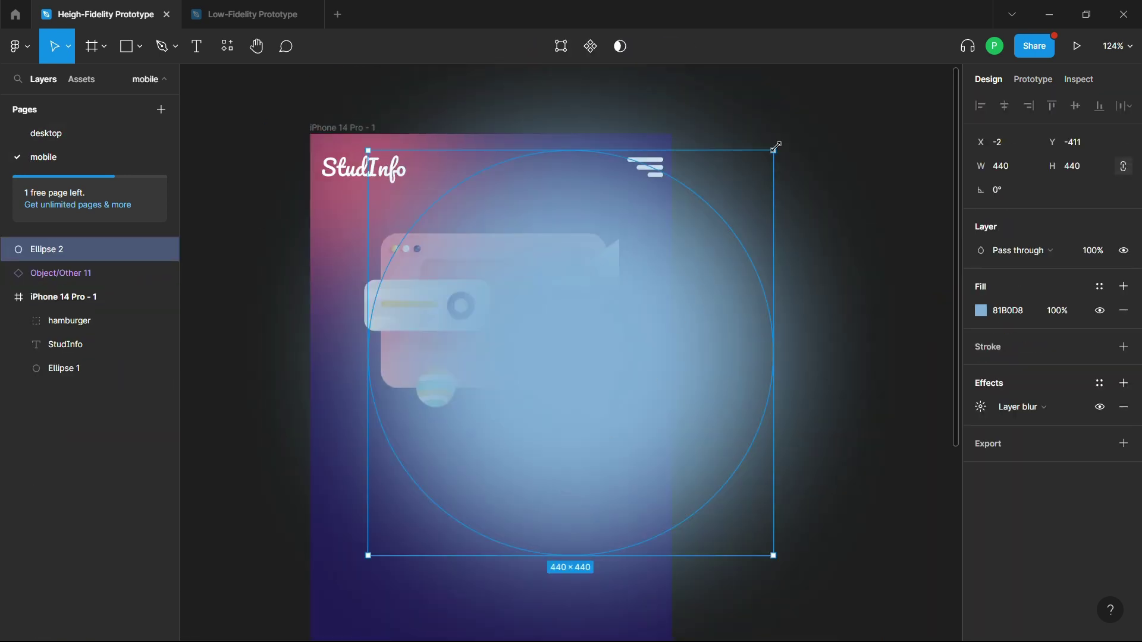
pyautogui.moveTo(775, 150); pyautogui.dragTo(575, 350)
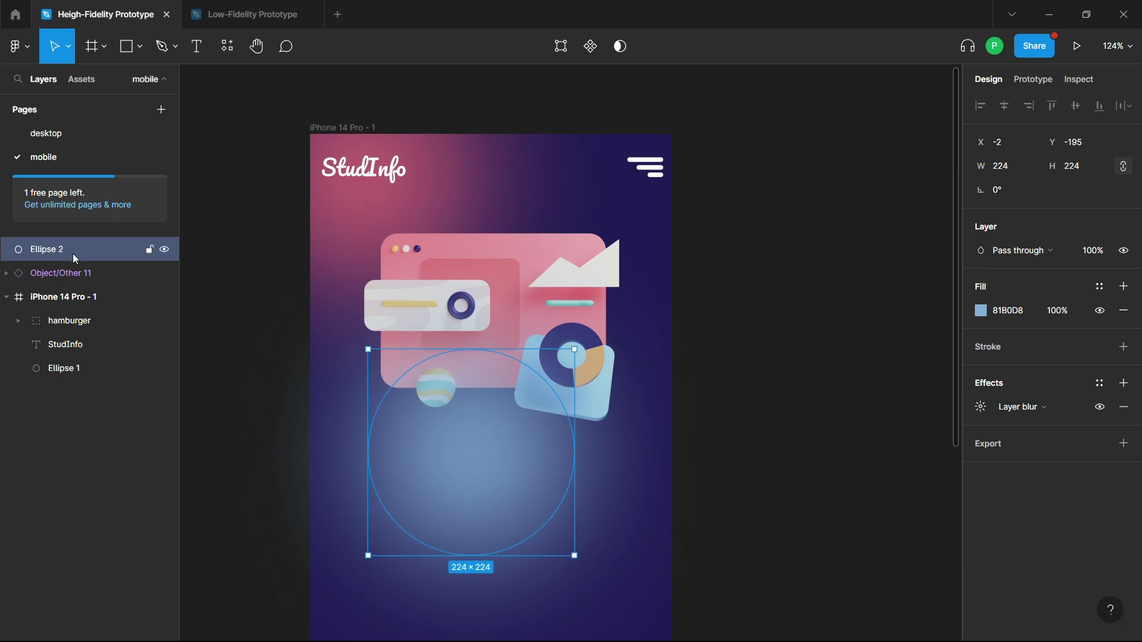
# Nest the blue glow and the illustration inside the iPhone frame, with the glow behind it.
pyautogui.moveTo(74, 254)
pyautogui.mouseDown()
pyautogui.moveTo(77, 359)
pyautogui.moveTo(87, 360)
pyautogui.mouseUp()
pyautogui.click(94, 252)
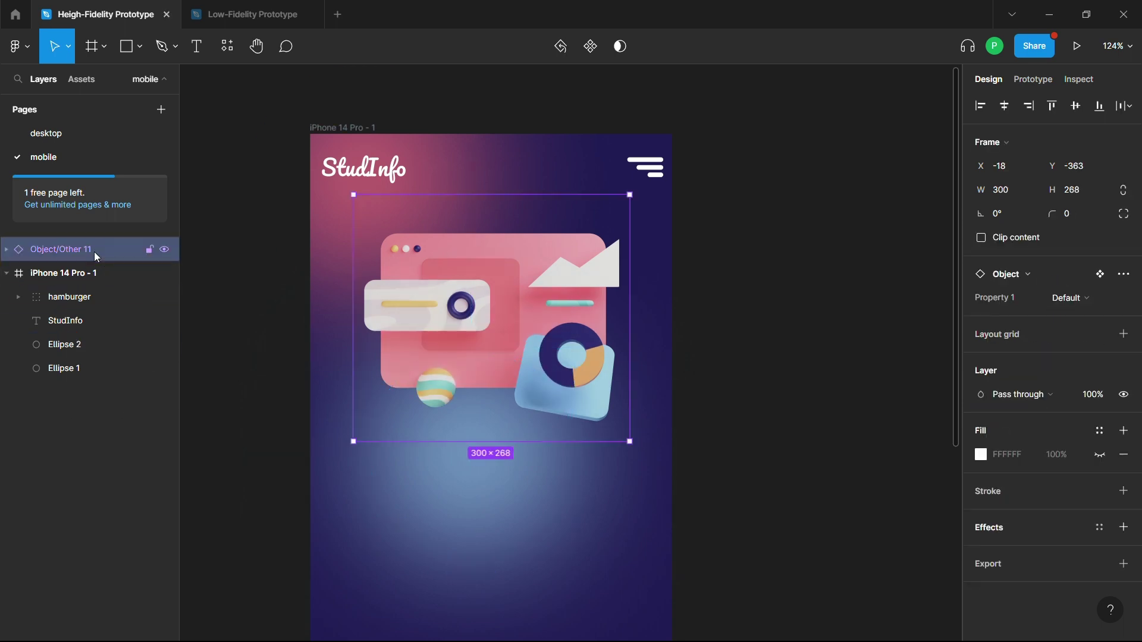
pyautogui.moveTo(94, 252); pyautogui.dragTo(90, 332)
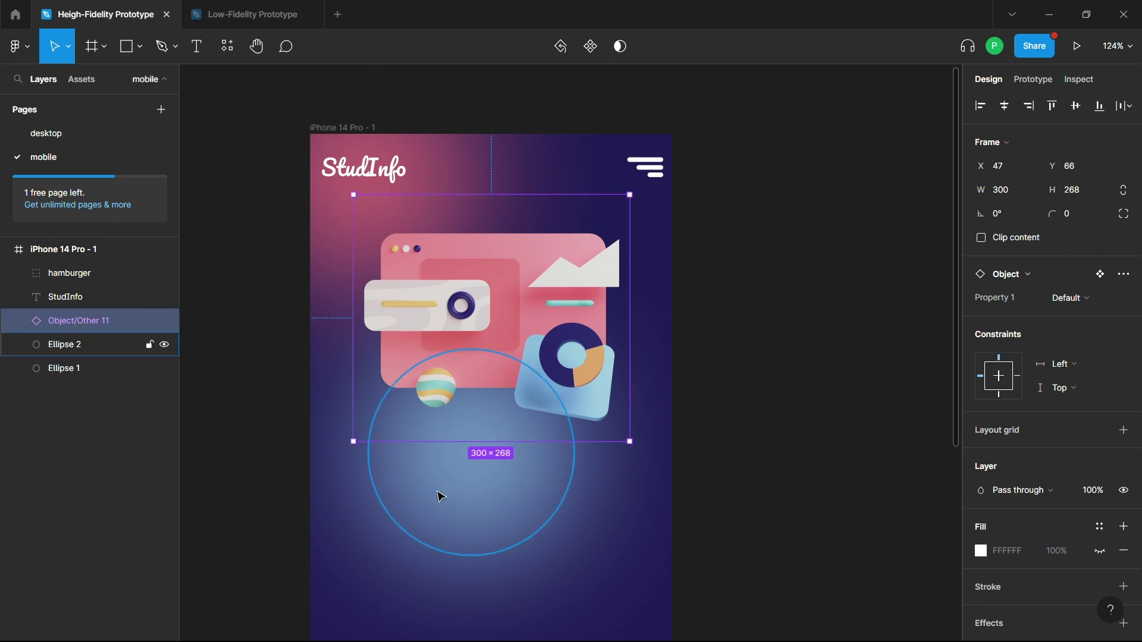
pyautogui.moveTo(505, 476); pyautogui.dragTo(619, 400)
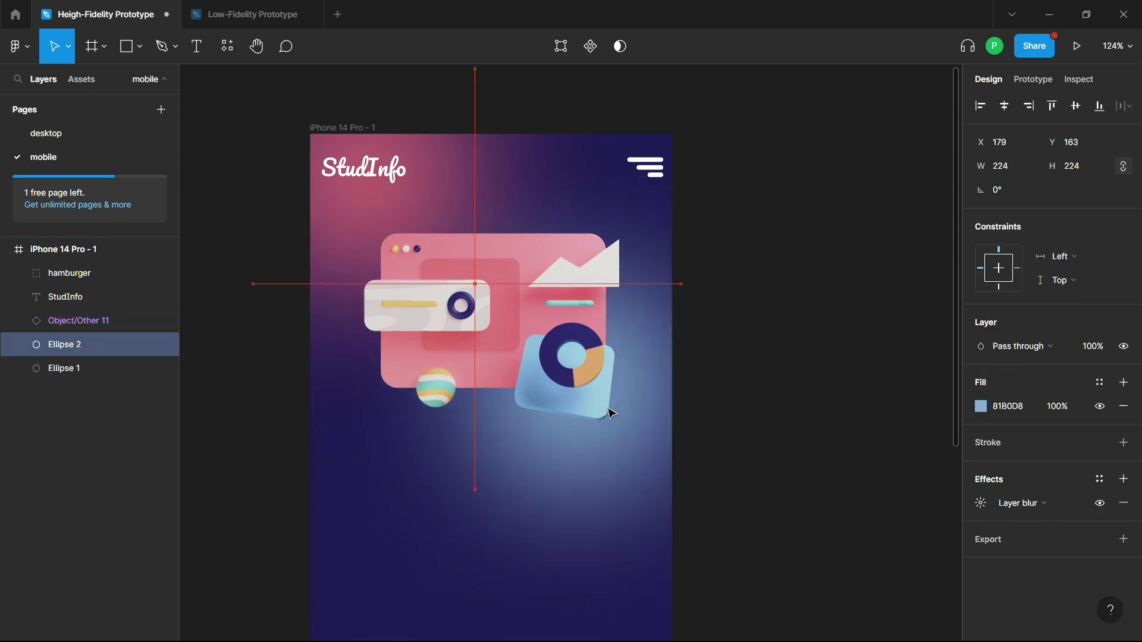
pyautogui.click(816, 357)
pyautogui.scroll(-2, 817, 358)
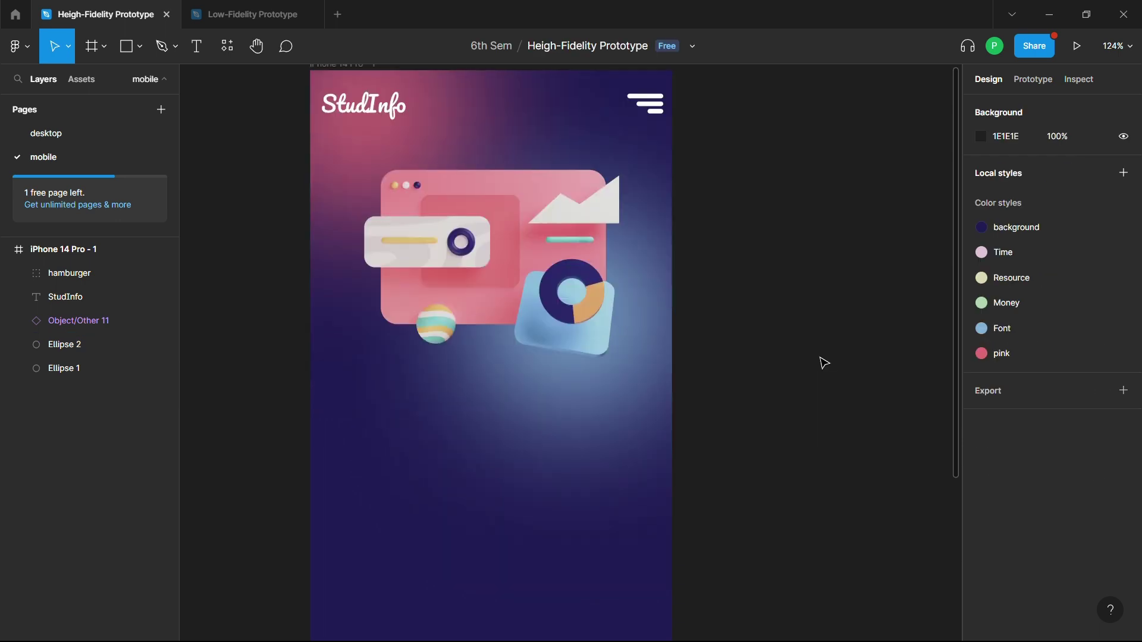
pyautogui.scroll(4, 819, 363)
pyautogui.scroll(-5, 815, 359)
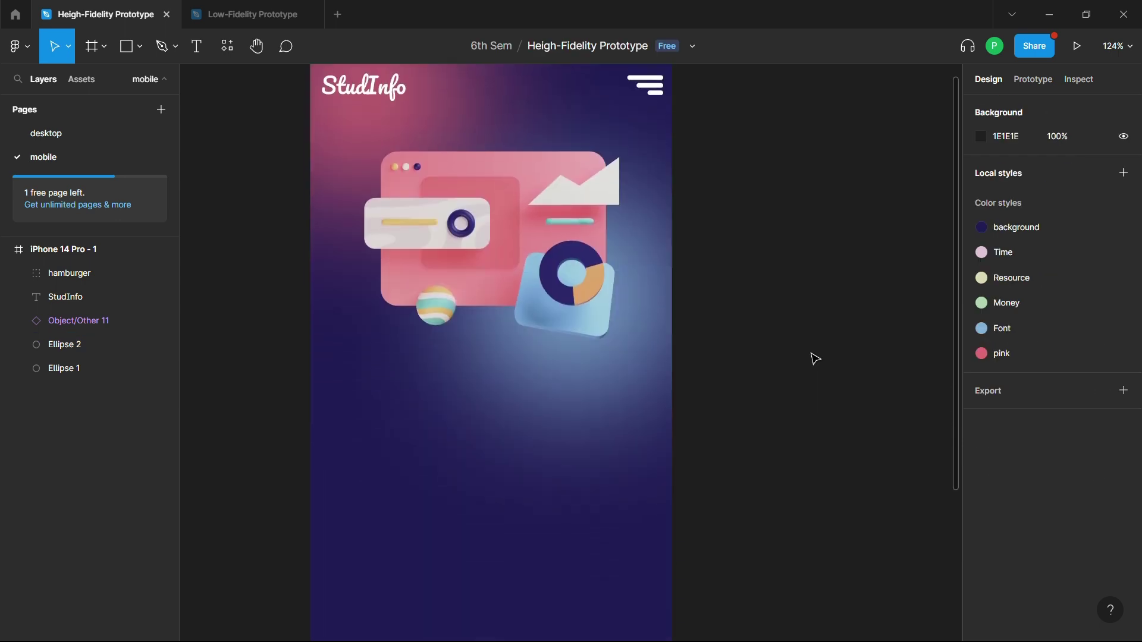
pyautogui.moveTo(514, 246); pyautogui.dragTo(518, 250)
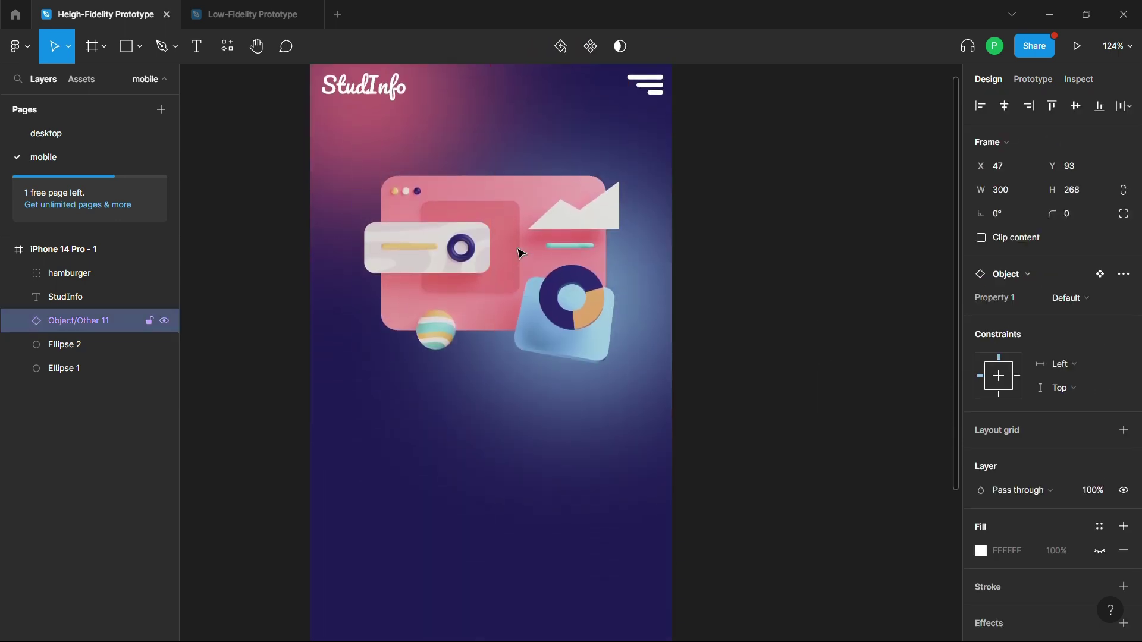
pyautogui.click(683, 270)
pyautogui.click(640, 285)
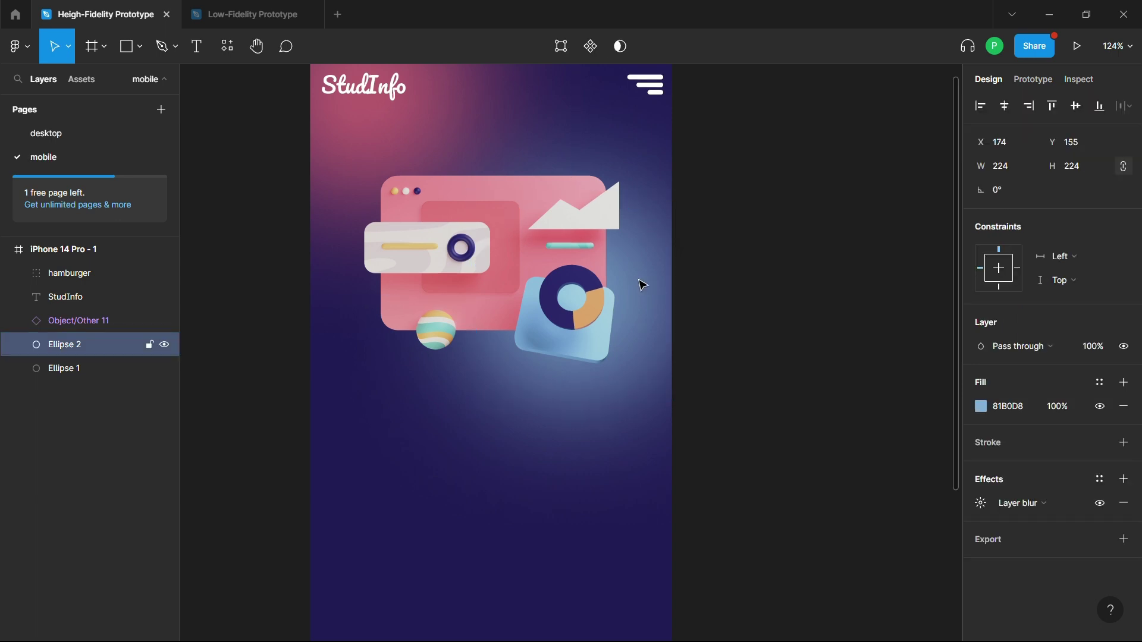
pyautogui.press('Down')
# Apply the pink colour style to the hamburger icon's stroke.
pyautogui.scroll(-3, 450, 281)
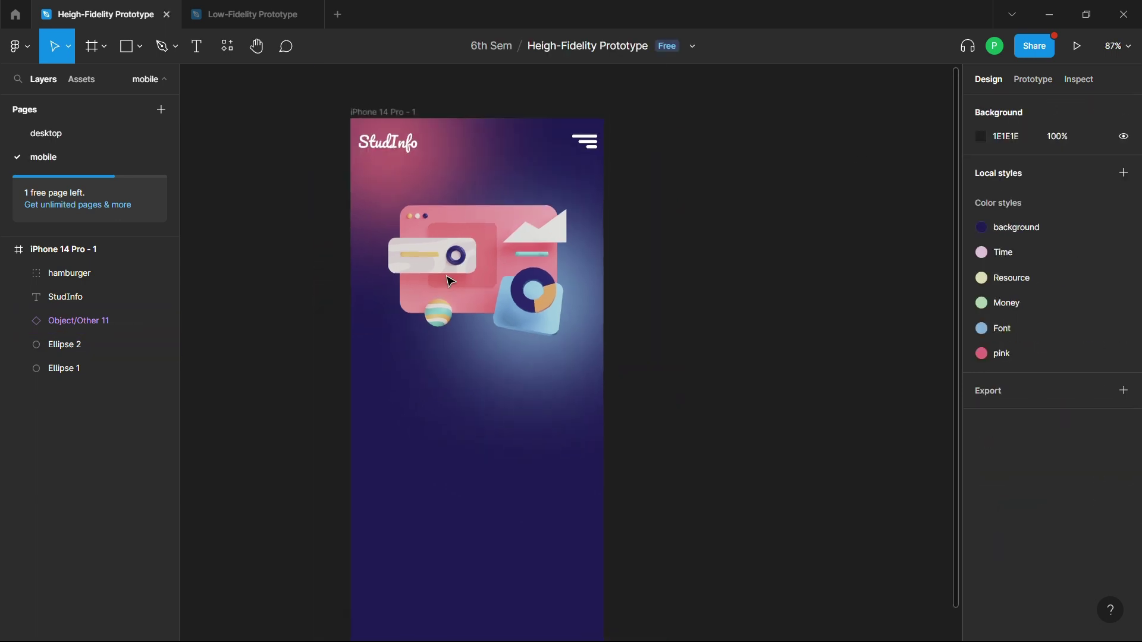
pyautogui.click(58, 129)
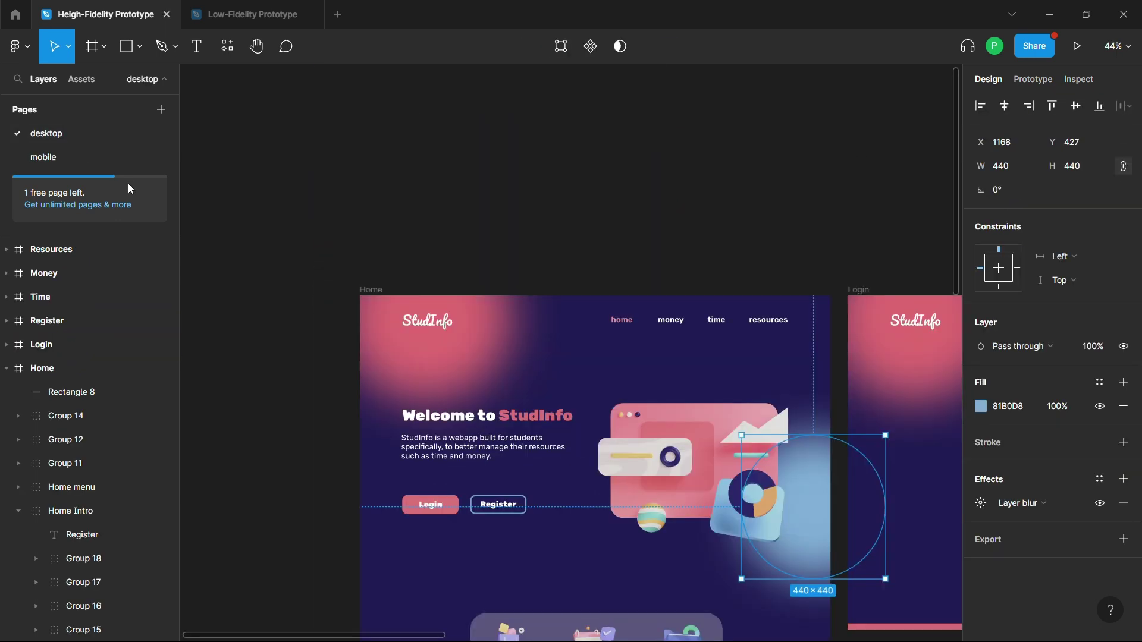
pyautogui.click(85, 159)
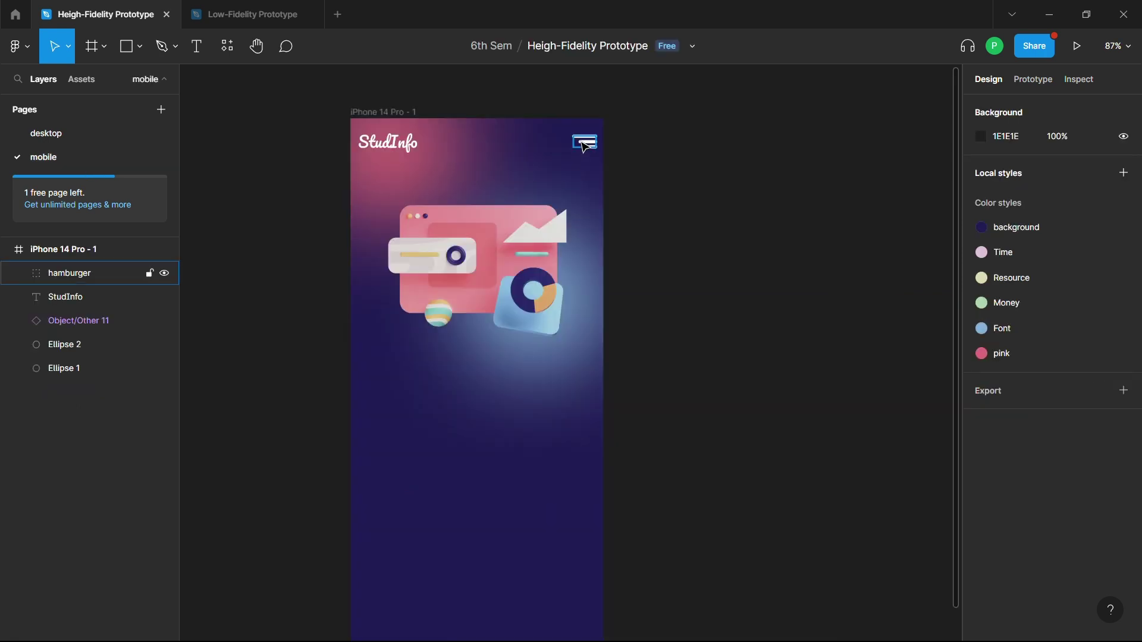
pyautogui.click(579, 142)
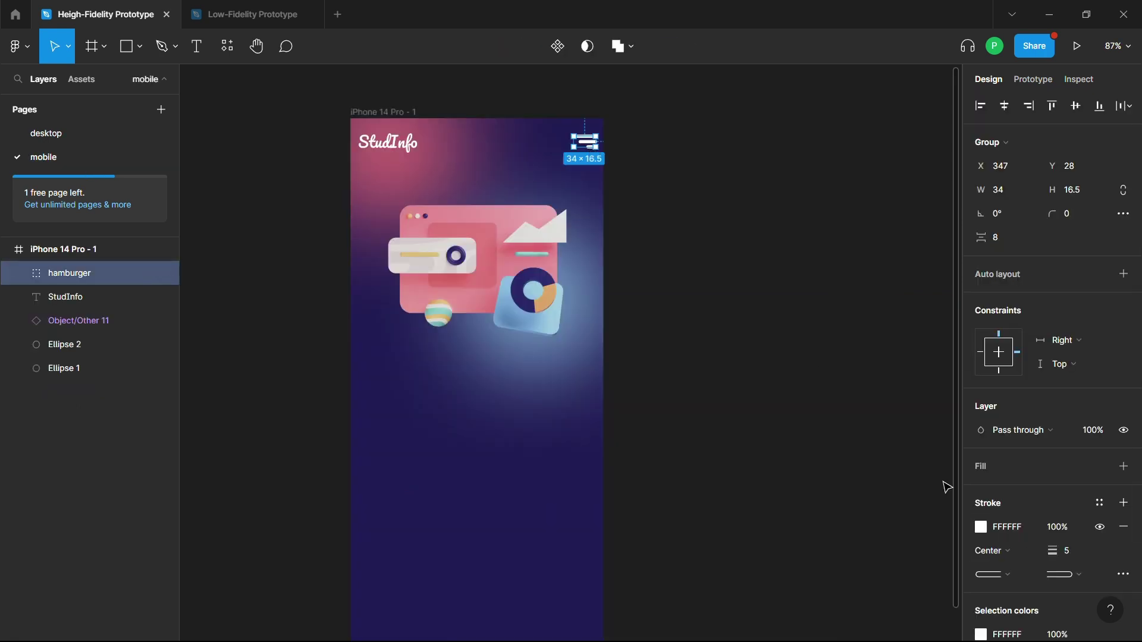
pyautogui.scroll(-2, 952, 487)
pyautogui.click(1100, 502)
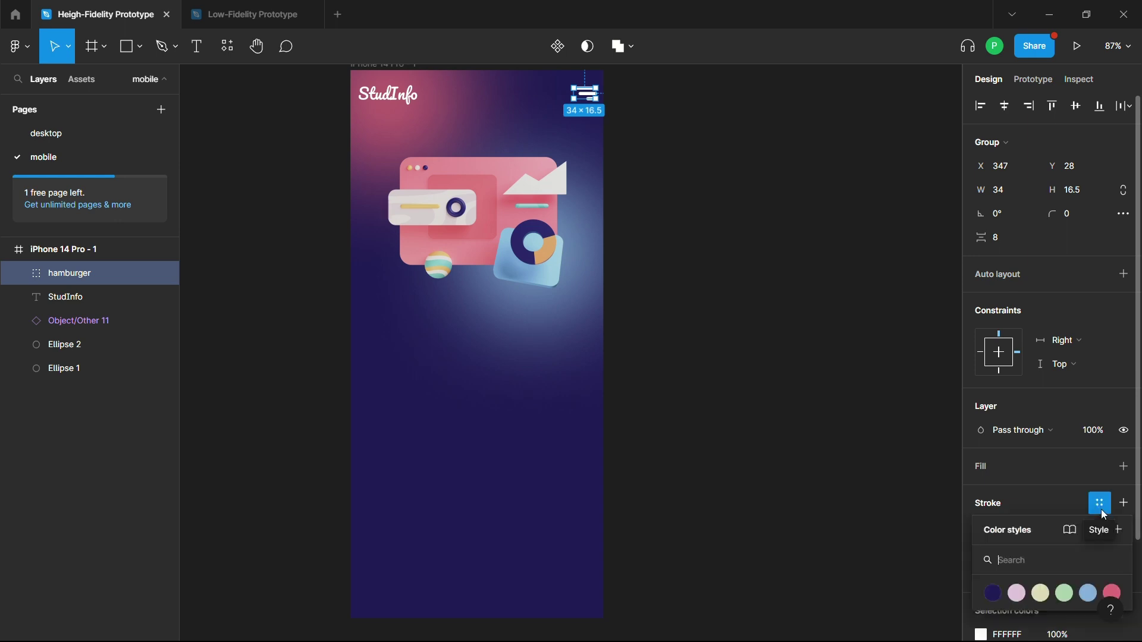
pyautogui.click(1108, 595)
pyautogui.click(855, 426)
# Scale the hamburger icon down to 28×13.59 and set its stroke weight to 10.
pyautogui.scroll(2, 855, 426)
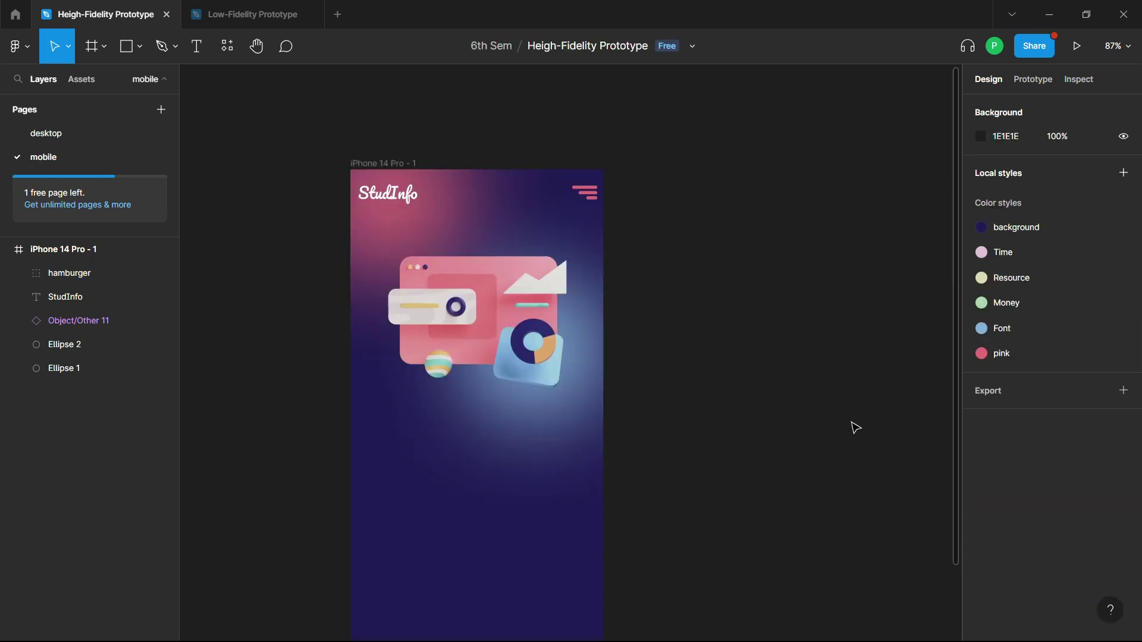
pyautogui.scroll(3, 852, 422)
pyautogui.hscroll(-2, 852, 422)
pyautogui.click(640, 180)
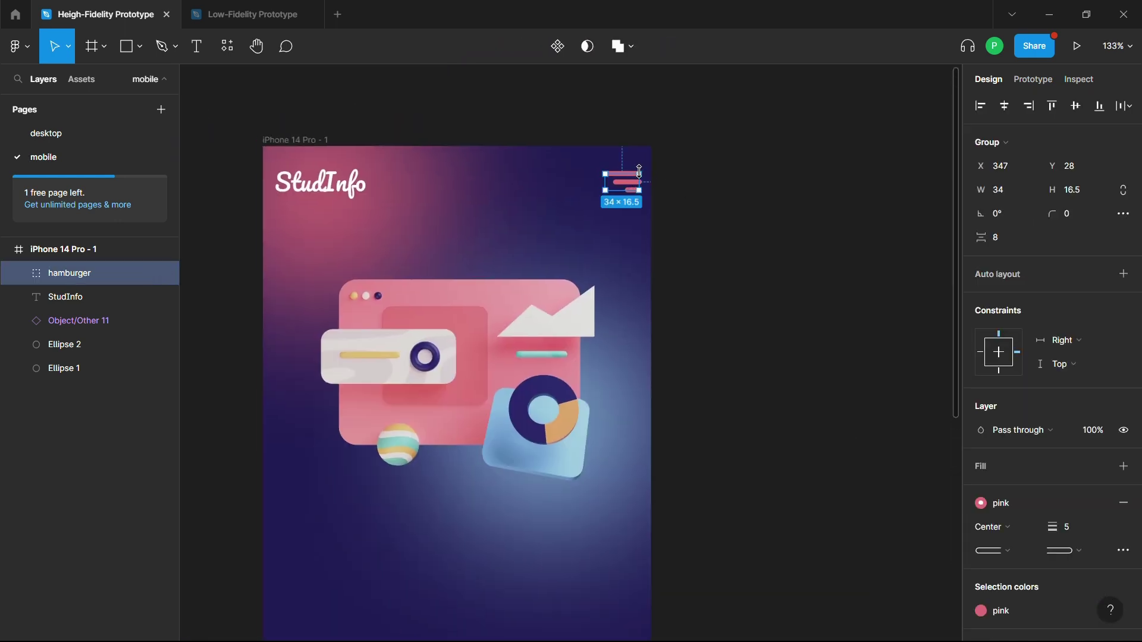
pyautogui.moveTo(641, 173); pyautogui.dragTo(620, 185)
pyautogui.click(1085, 531)
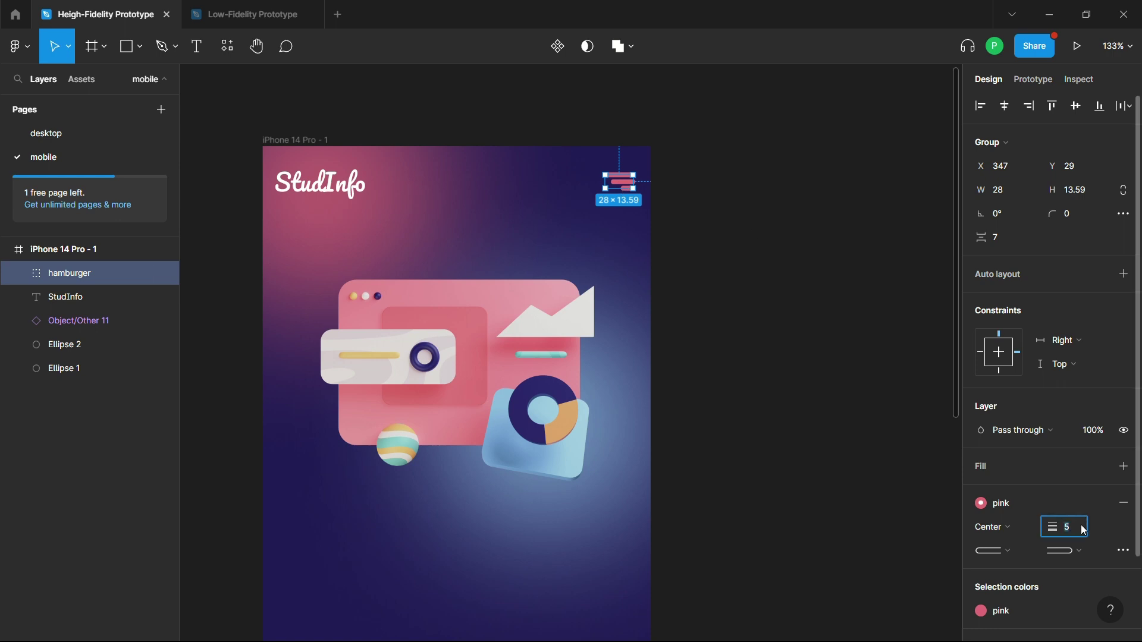
pyautogui.write('10')
pyautogui.click(850, 402)
# Nudge the Money Manager illustration slightly within the mobile frame.
pyautogui.scroll(-1, 849, 402)
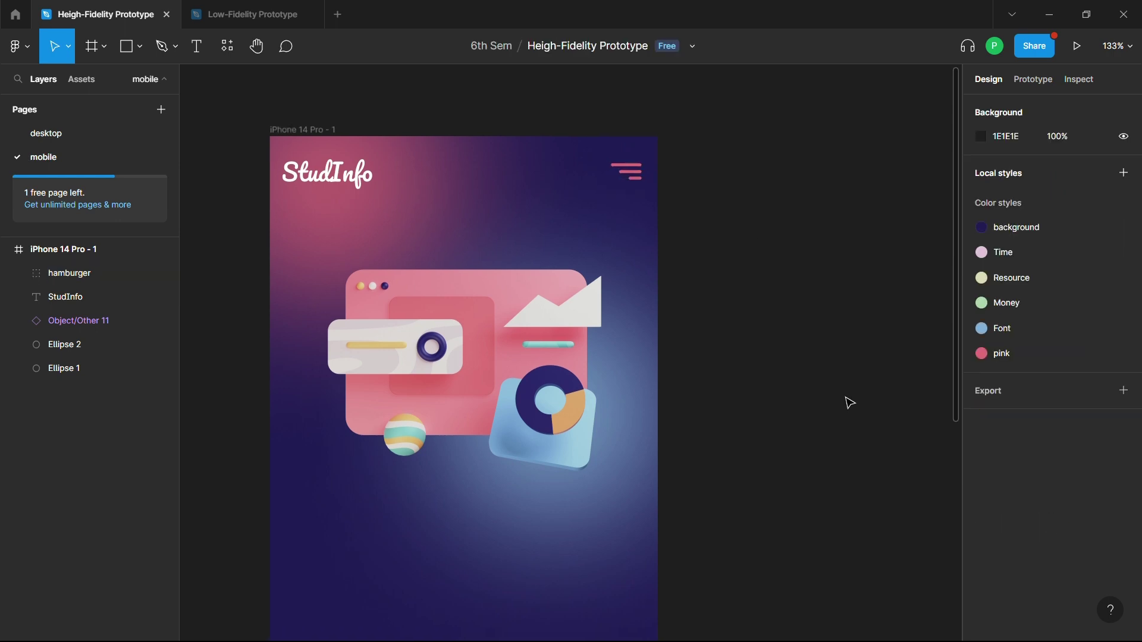
pyautogui.keyDown('ctrl'); pyautogui.scroll(-2, 849, 403); pyautogui.keyUp('ctrl')
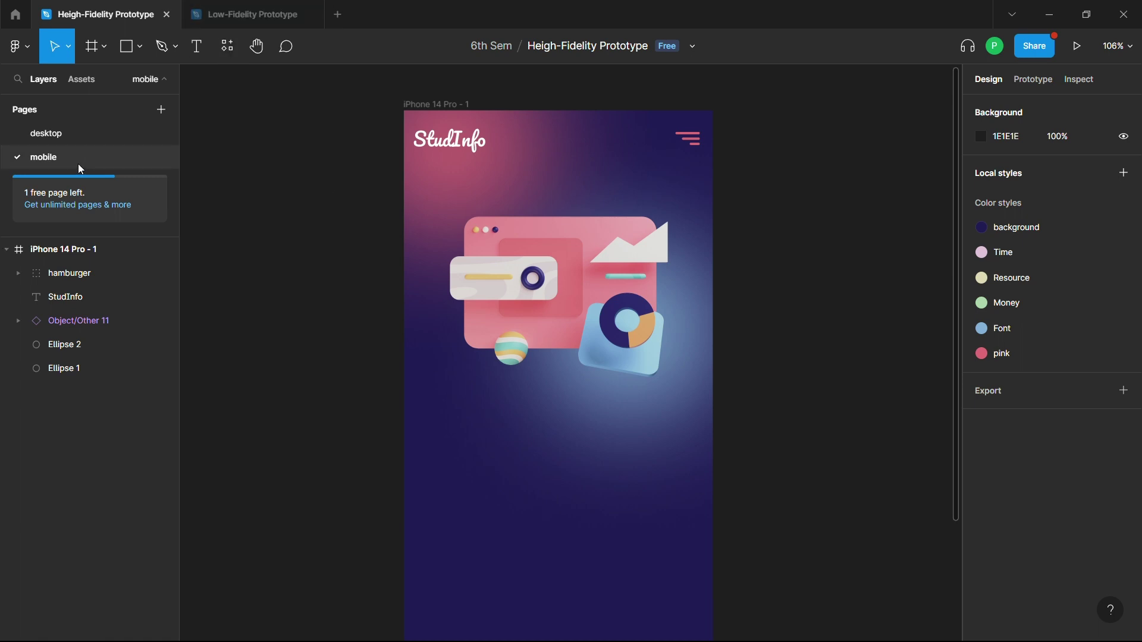
pyautogui.click(99, 139)
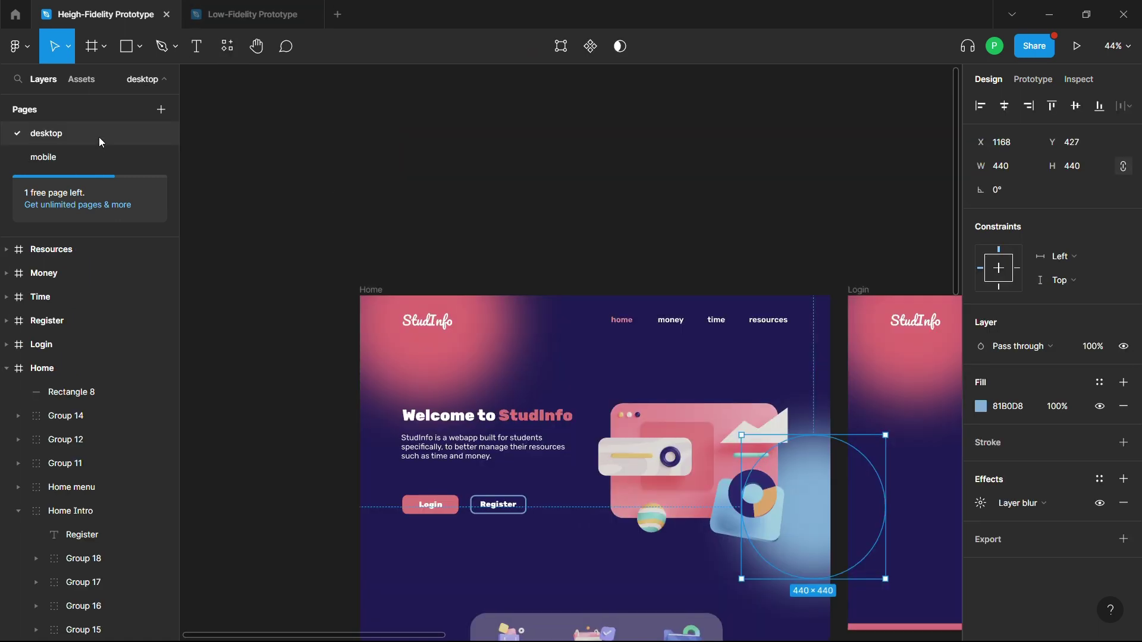
pyautogui.click(91, 156)
pyautogui.scroll(-1, 294, 435)
pyautogui.moveTo(562, 288); pyautogui.dragTo(577, 290)
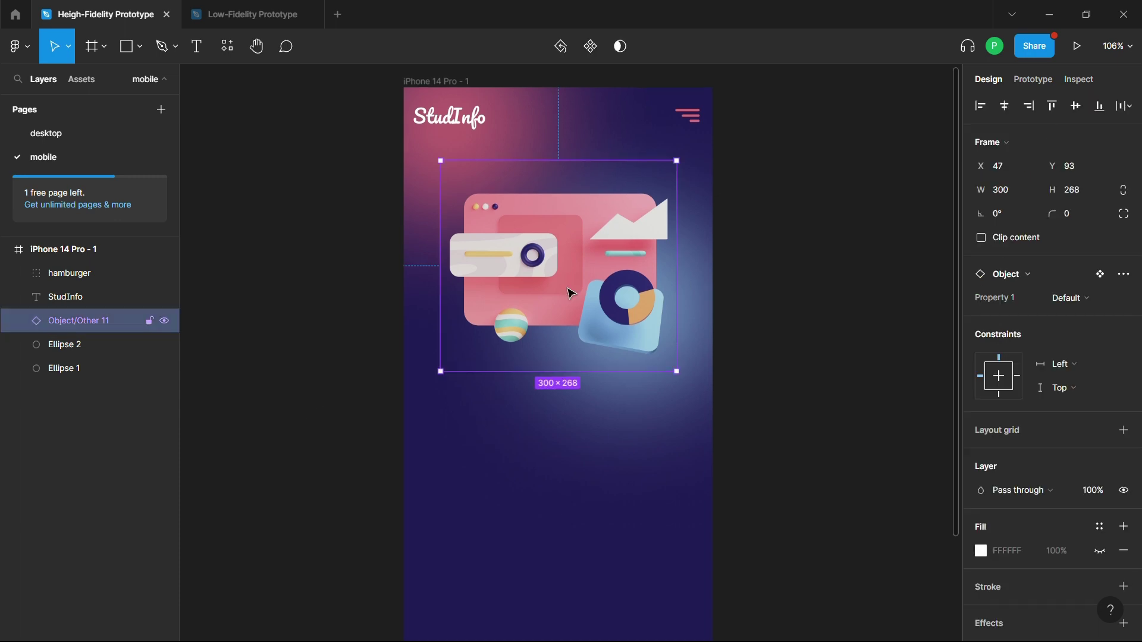
pyautogui.click(813, 278)
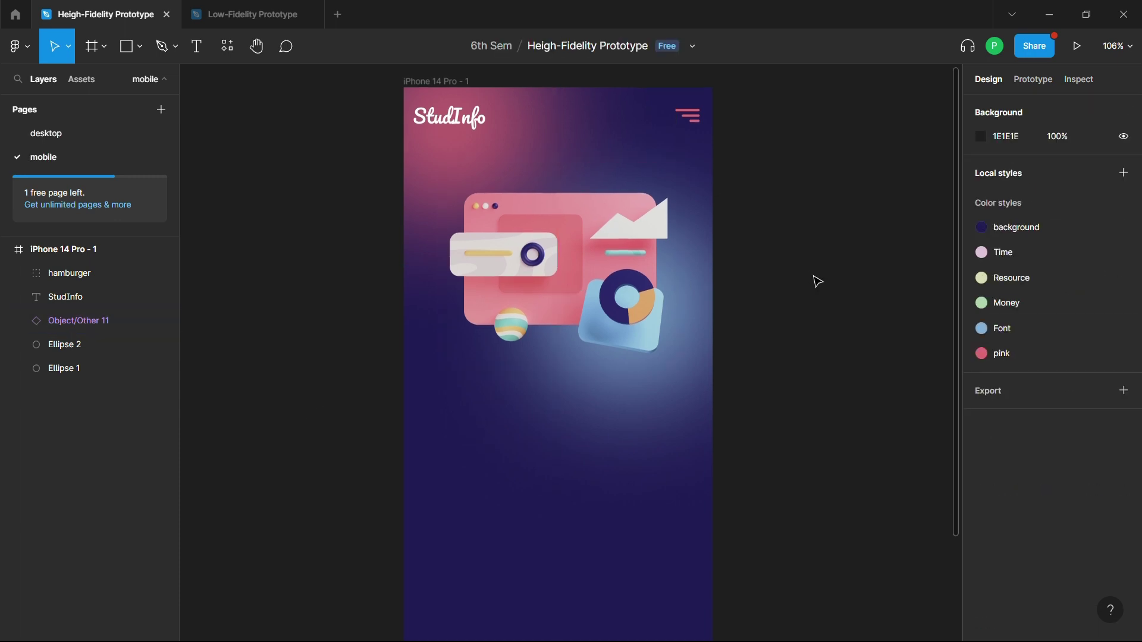
pyautogui.scroll(-1, 815, 280)
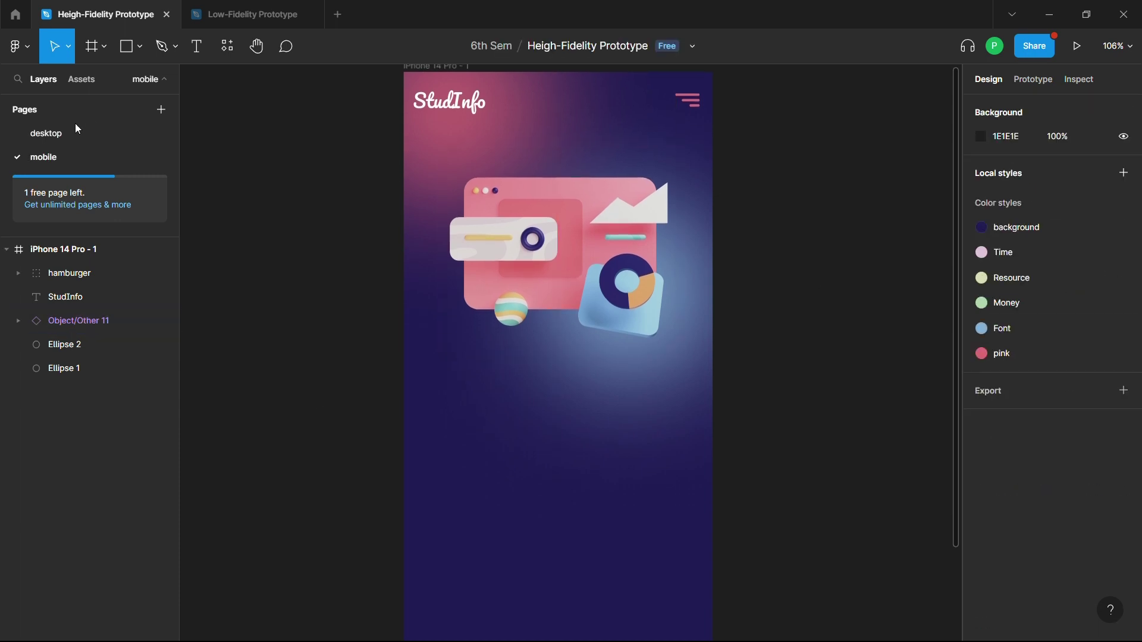
# Copy the Welcome to StudInfo heading from the desktop page into the iPhone frame.
pyautogui.click(75, 125)
pyautogui.doubleClick(493, 424)
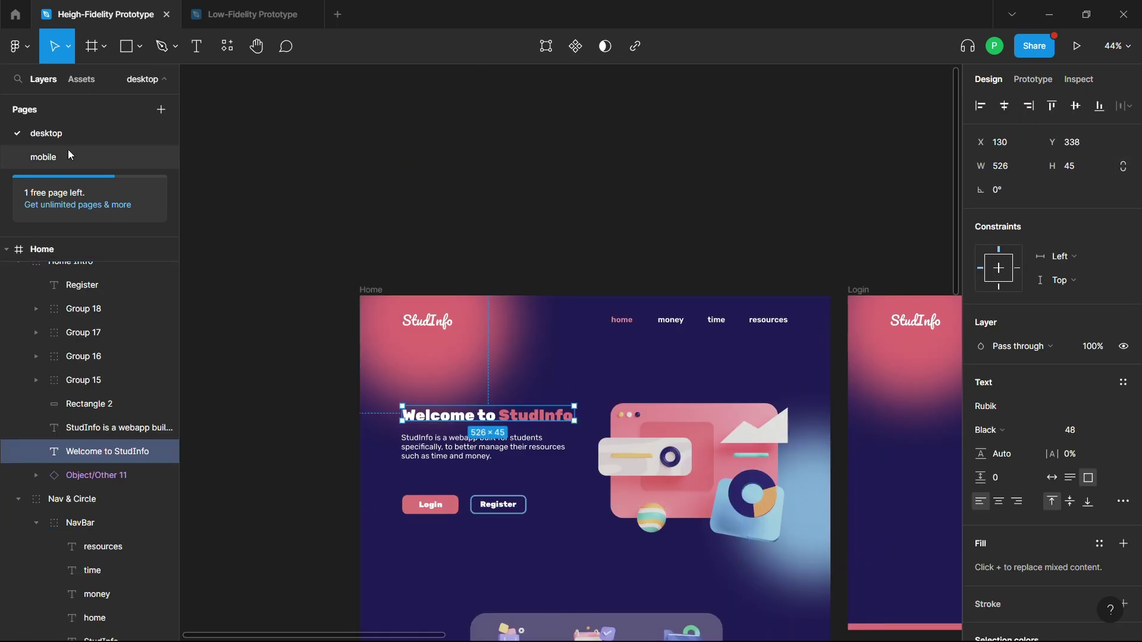
pyautogui.click(43, 157)
pyautogui.hotkey('ctrl', 'v')
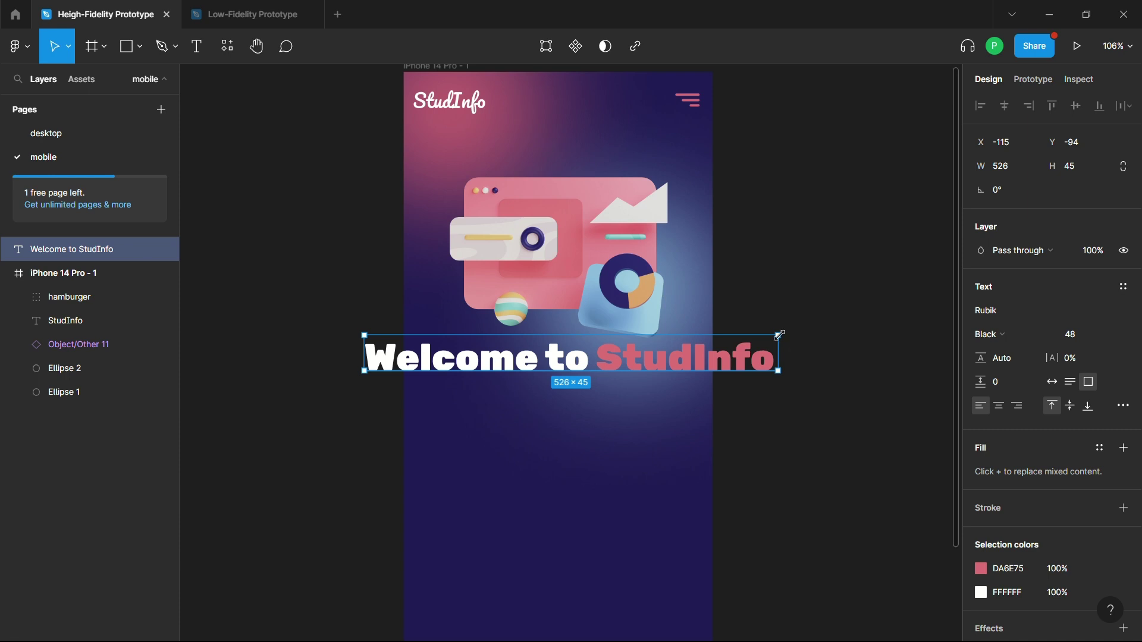
pyautogui.moveTo(780, 334); pyautogui.dragTo(675, 336)
pyautogui.hotkey('ctrl', 'z')
# Set the heading to size 24 with auto width, centred below the illustration.
pyautogui.scroll(-1, 1016, 482)
pyautogui.scroll(-2, 1037, 539)
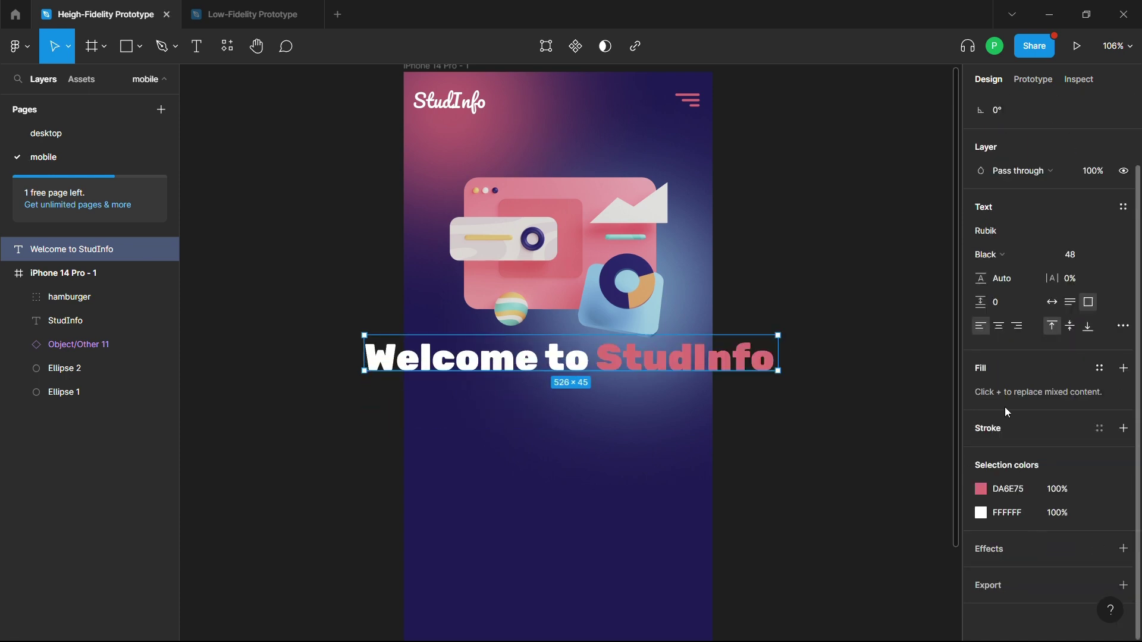
pyautogui.click(1112, 256)
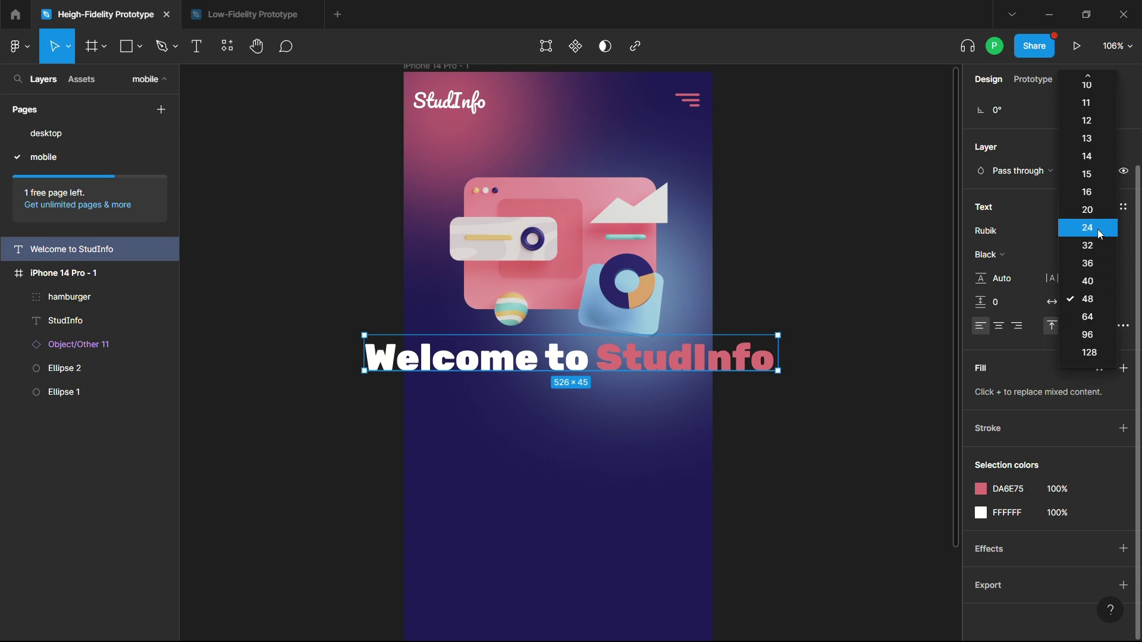
pyautogui.click(1101, 235)
pyautogui.click(1053, 303)
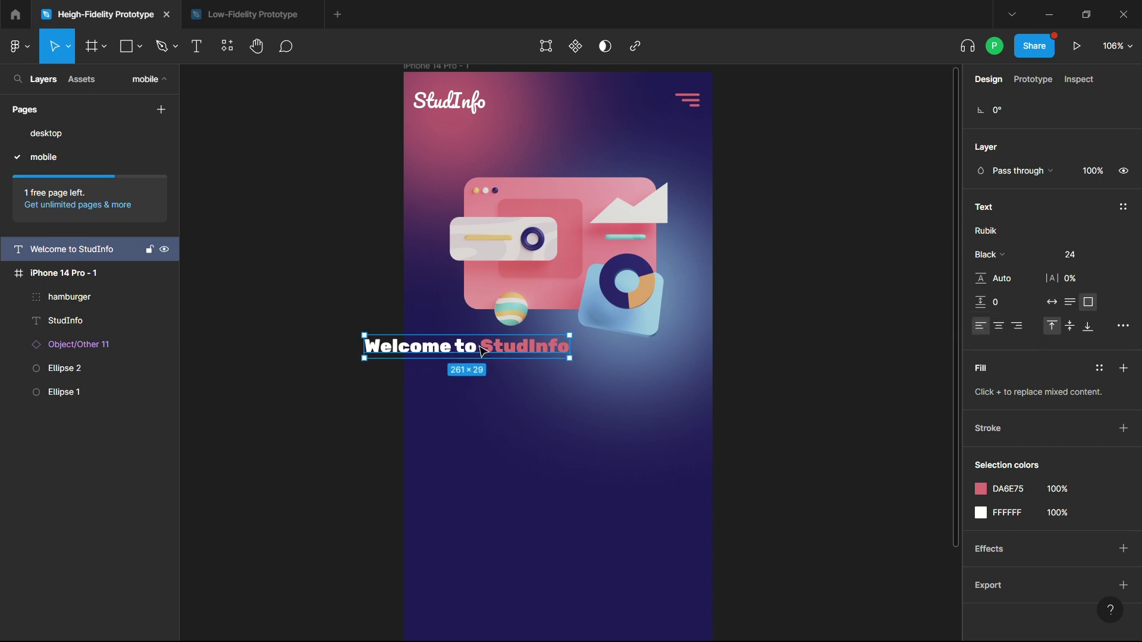
pyautogui.moveTo(483, 349); pyautogui.dragTo(575, 383)
pyautogui.click(804, 388)
pyautogui.hotkey('alt', 'Tab')
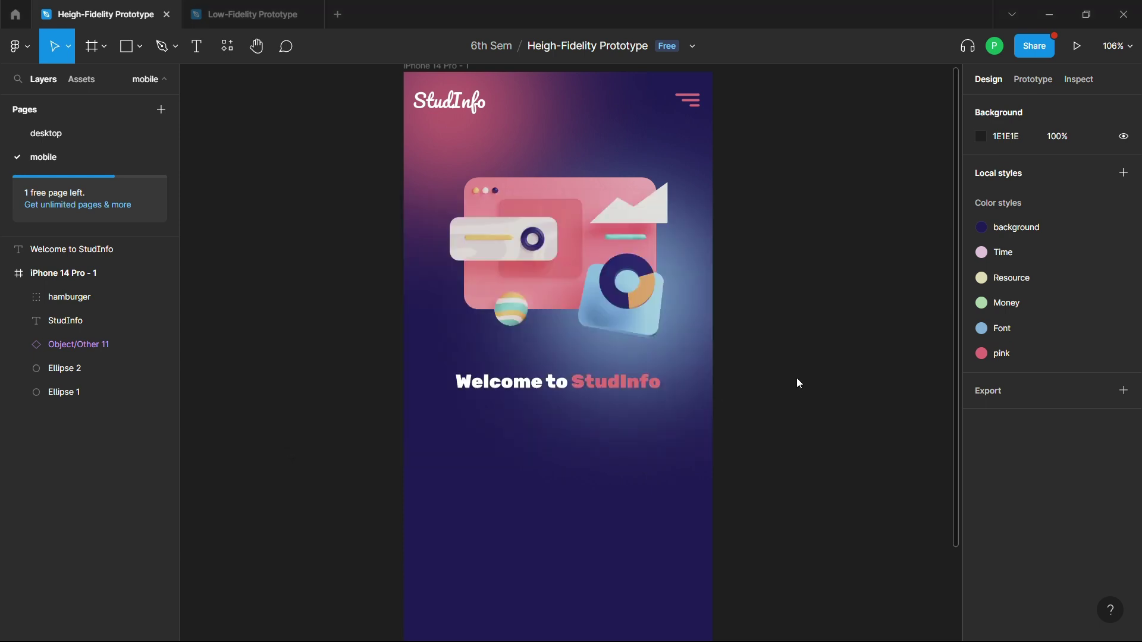
# Copy the desktop description paragraph into the iPhone frame.
pyautogui.click(60, 133)
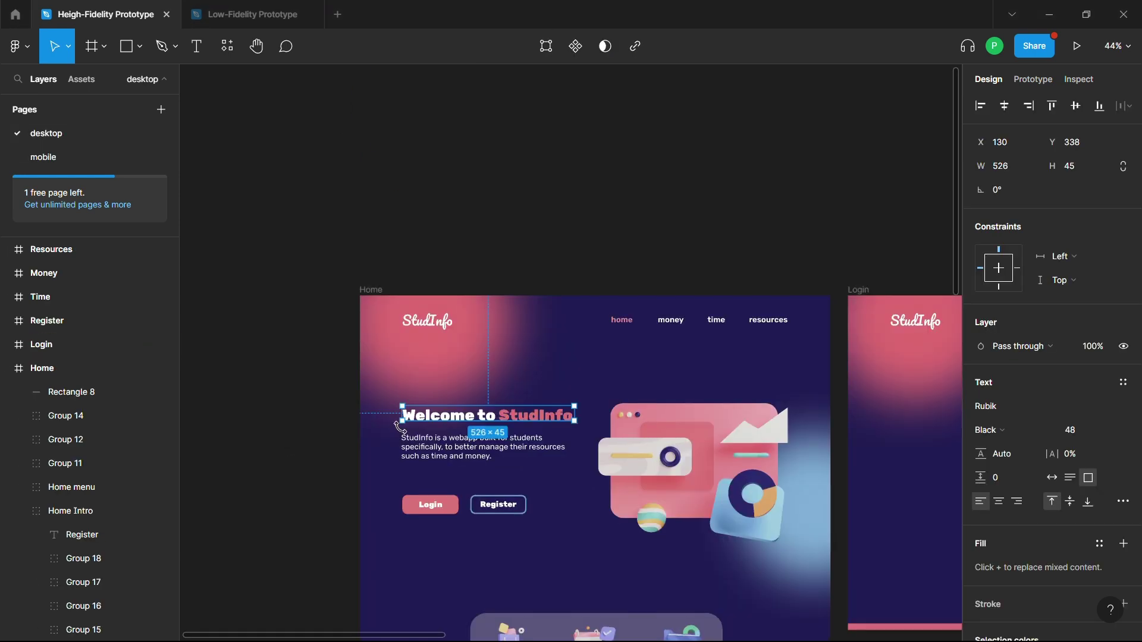
pyautogui.click(433, 458)
pyautogui.doubleClick(433, 457)
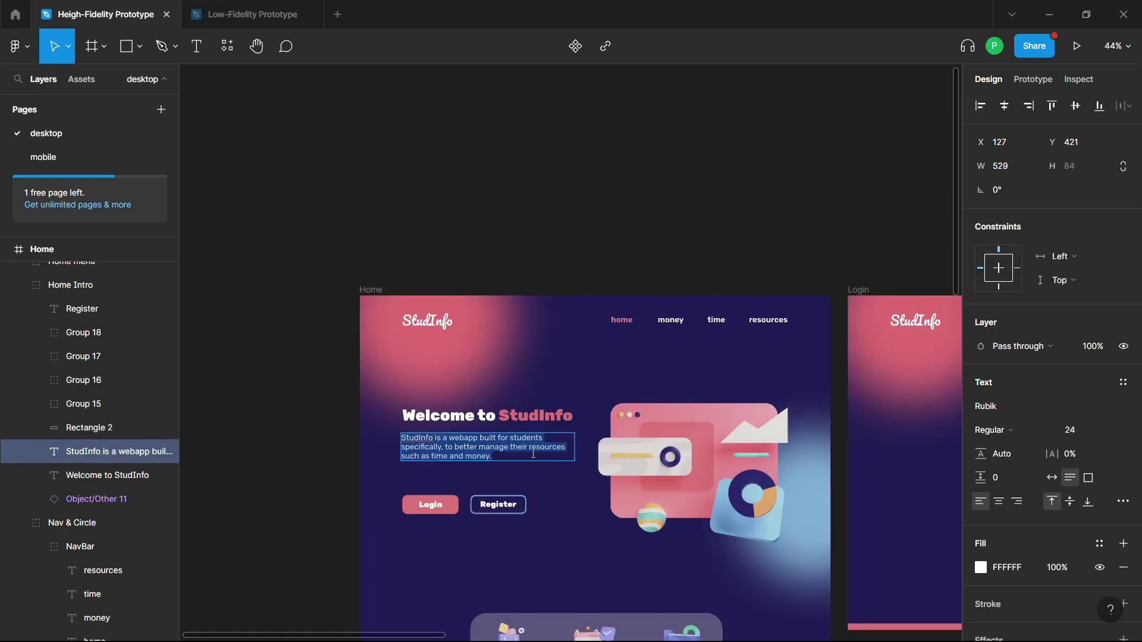
pyautogui.press('Escape')
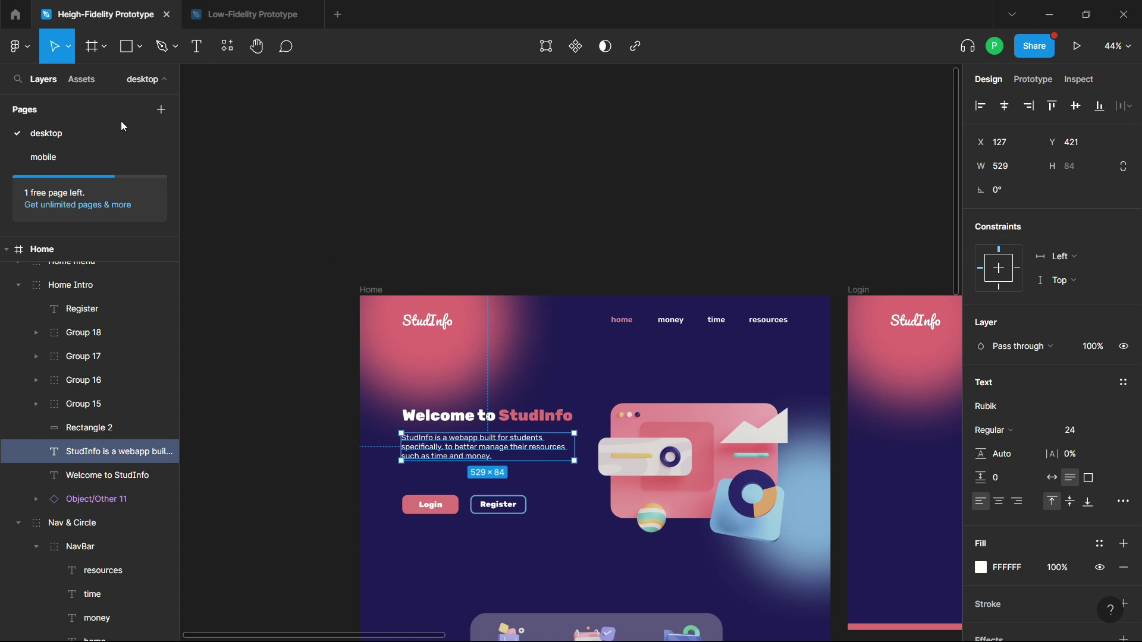
pyautogui.click(90, 157)
pyautogui.hotkey('ctrl', 'v')
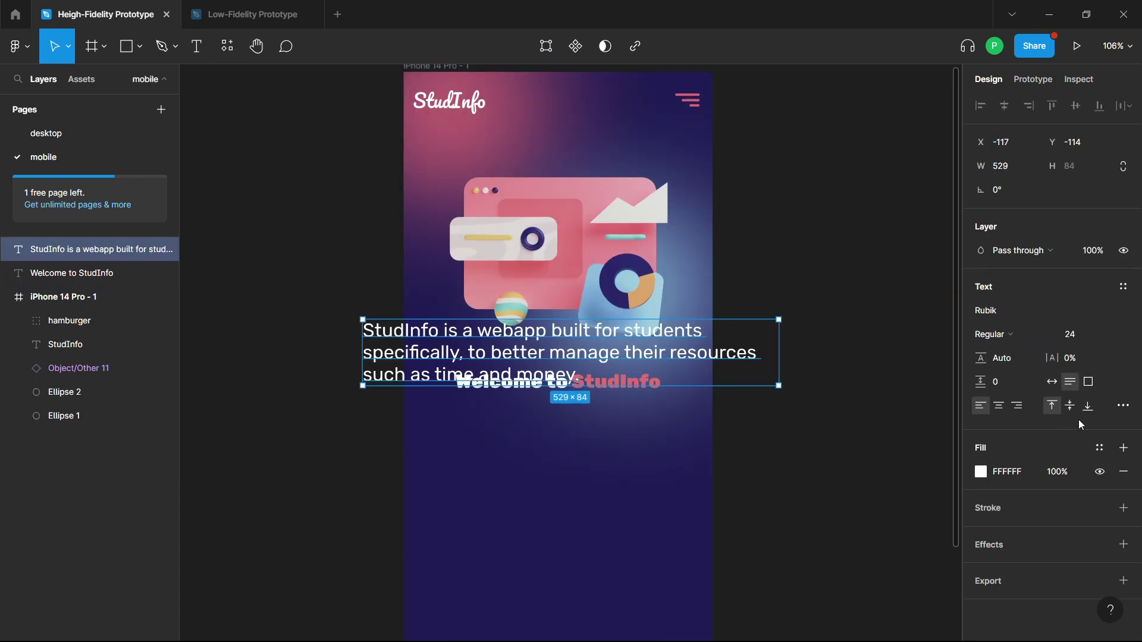
# Make the description size 16, 340 wide, centre-aligned and centred in the frame.
pyautogui.click(1105, 336)
pyautogui.click(1098, 299)
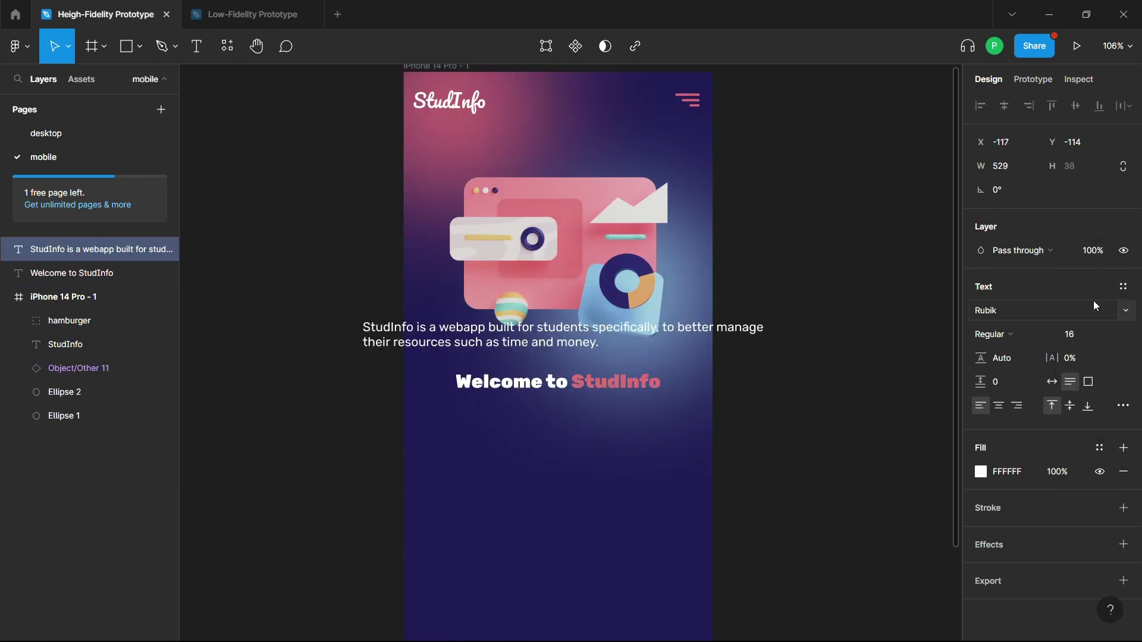
pyautogui.moveTo(778, 335)
pyautogui.mouseDown()
pyautogui.moveTo(601, 332)
pyautogui.moveTo(616, 433)
pyautogui.mouseUp()
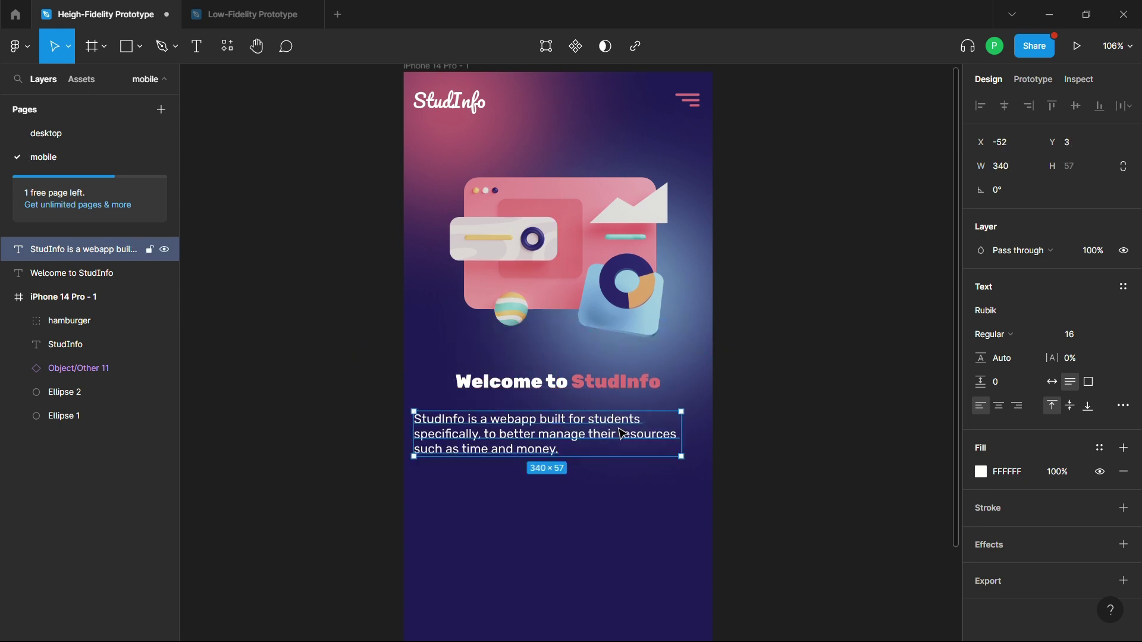
pyautogui.hotkey('ctrl', 'alt', 't')
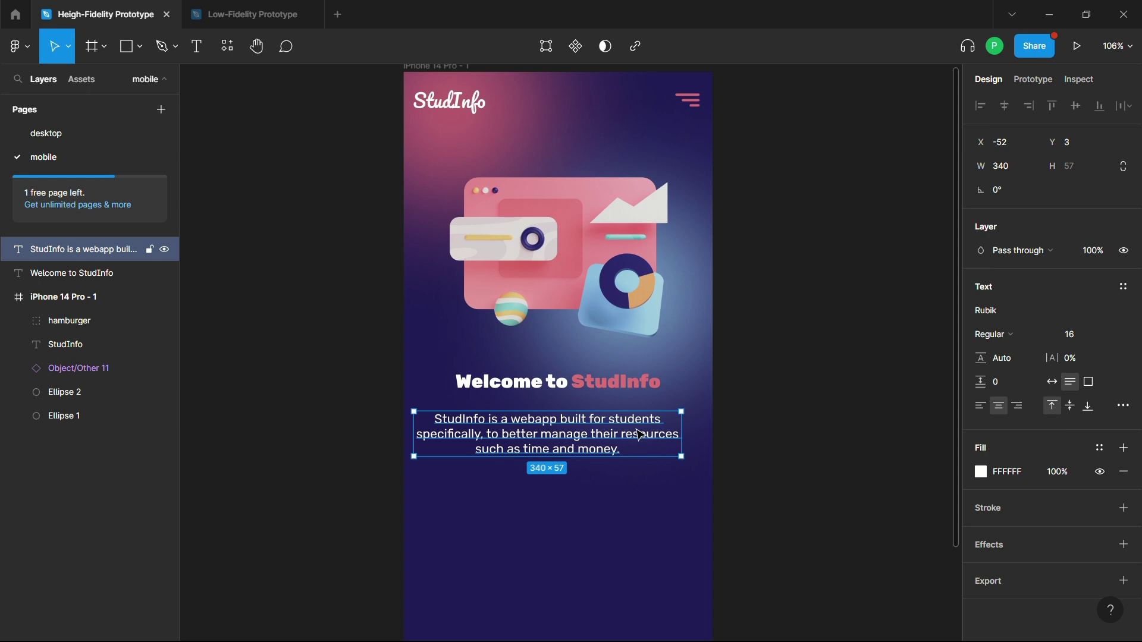
pyautogui.moveTo(637, 433); pyautogui.dragTo(648, 429)
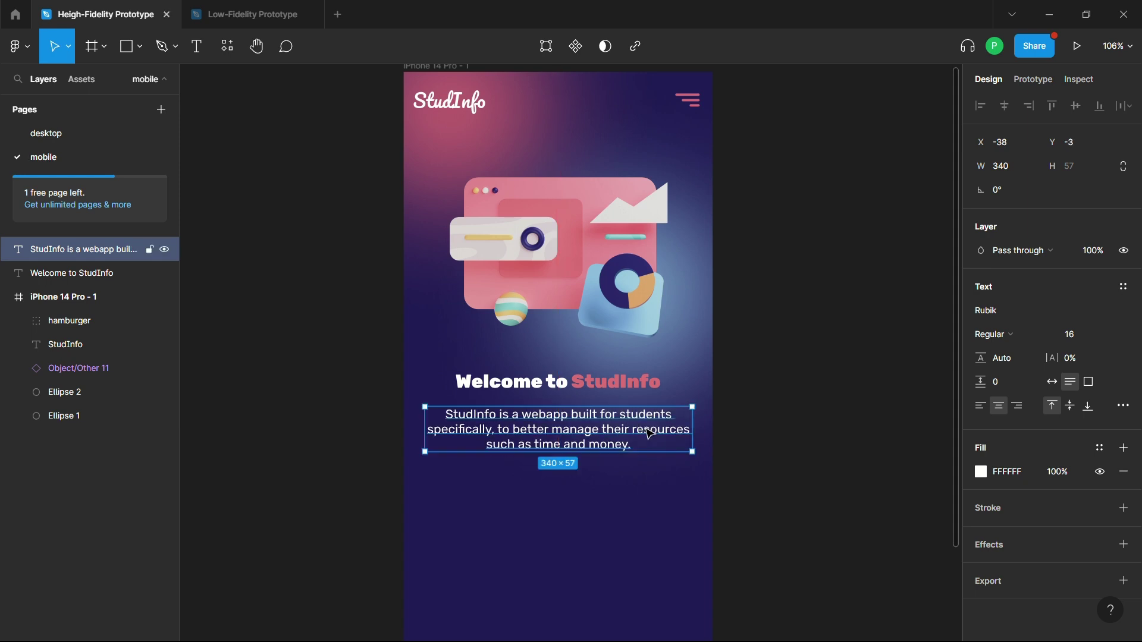
pyautogui.click(810, 422)
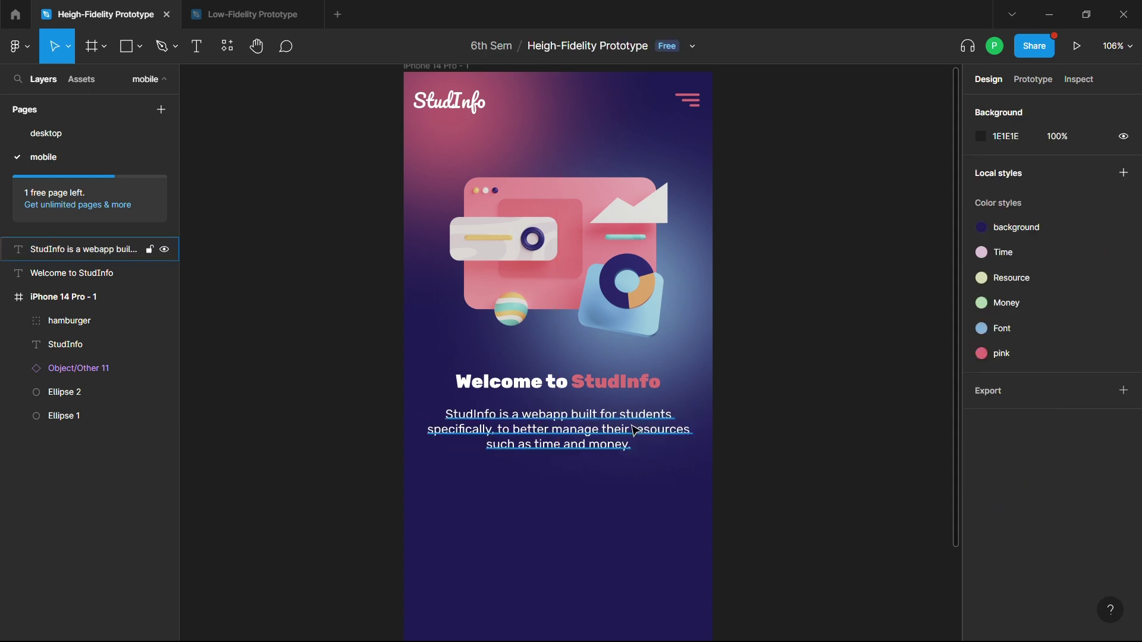
# Reduce the description's font size to 14.
pyautogui.click(660, 442)
pyautogui.click(1112, 335)
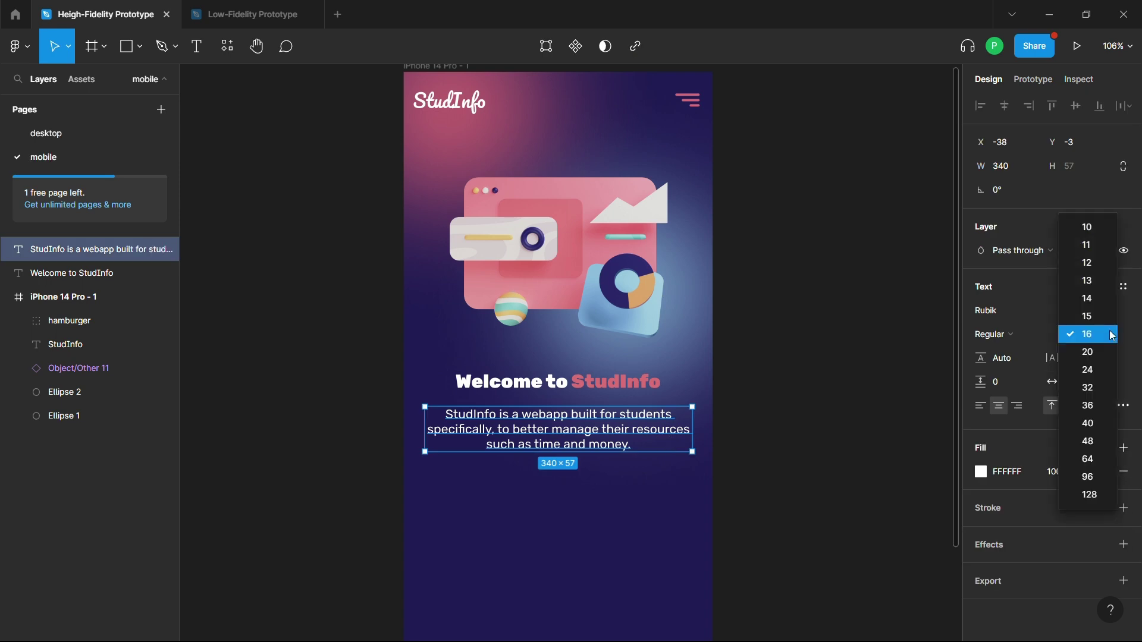
pyautogui.click(1101, 300)
pyautogui.click(810, 420)
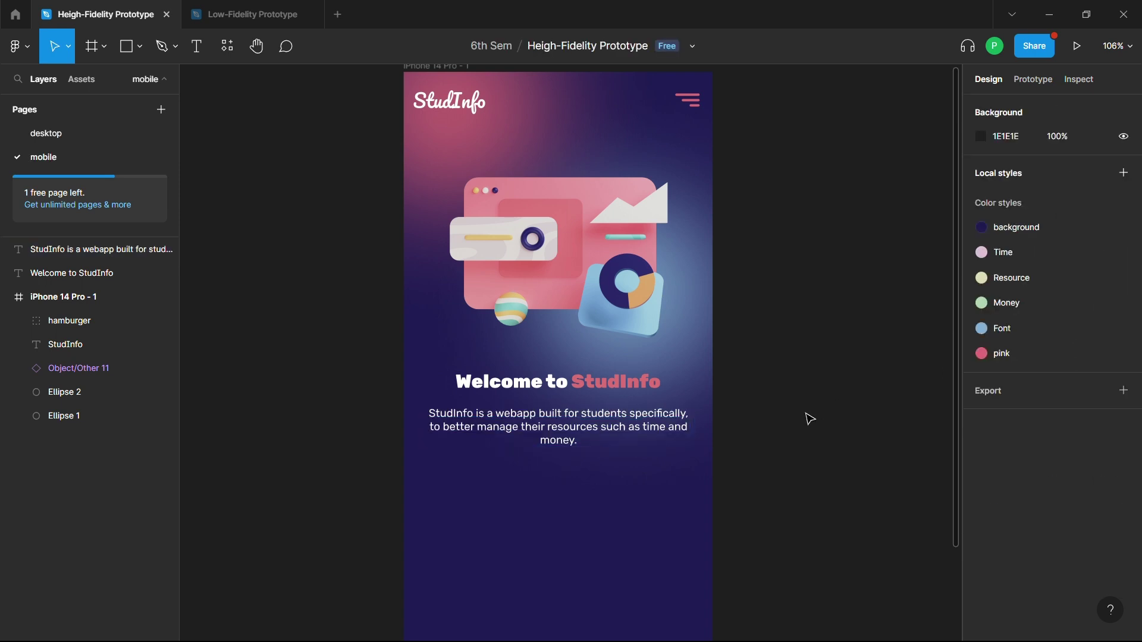
pyautogui.scroll(-2, 811, 420)
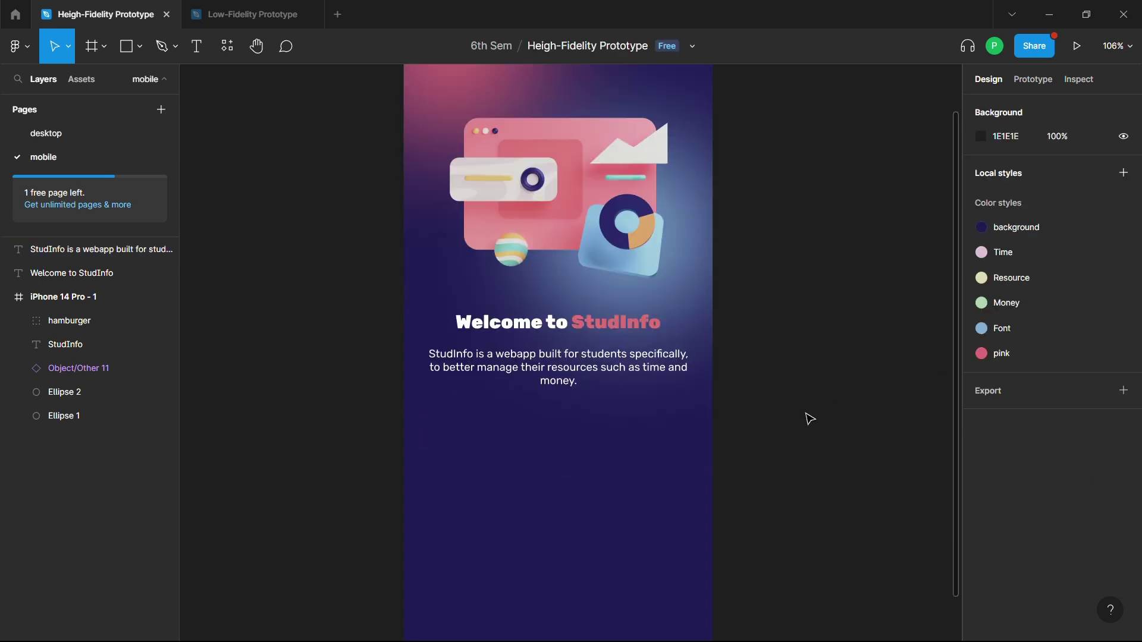
pyautogui.hotkey('alt', 'Tab')
# Copy the pink Login button group into the phone frame below the description.
pyautogui.click(128, 132)
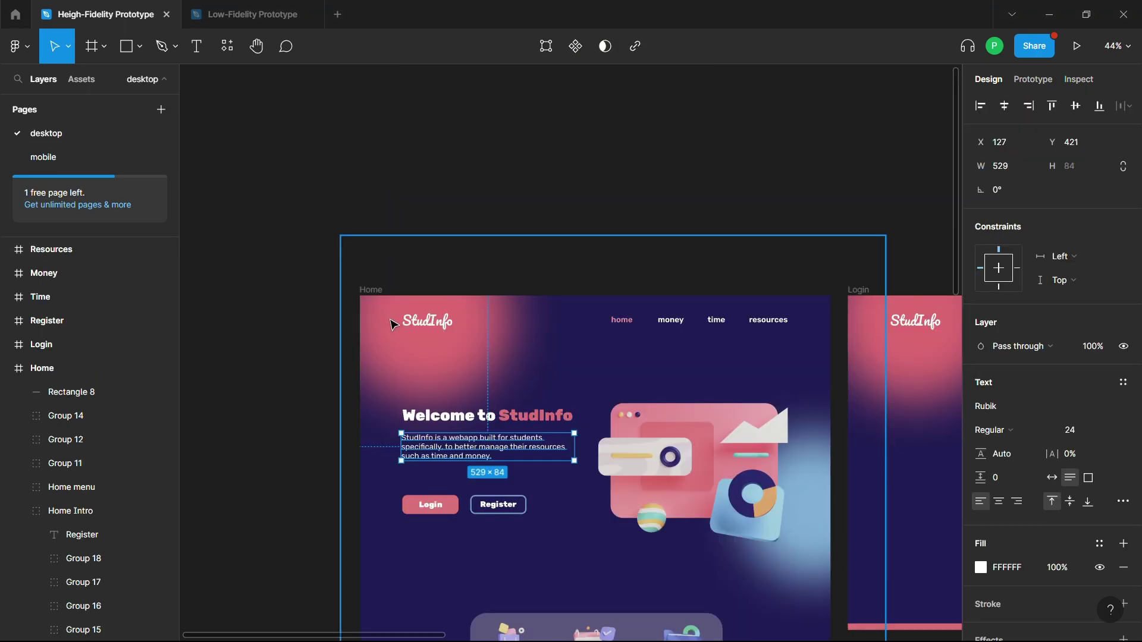
pyautogui.click(434, 505)
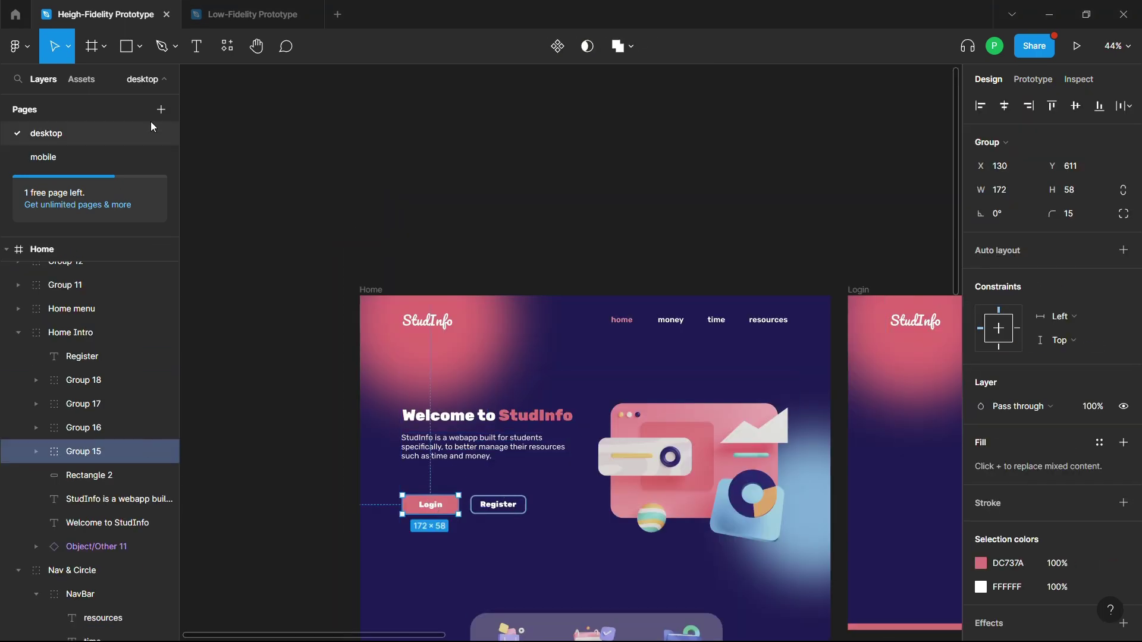
pyautogui.click(47, 157)
pyautogui.scroll(-1, 420, 400)
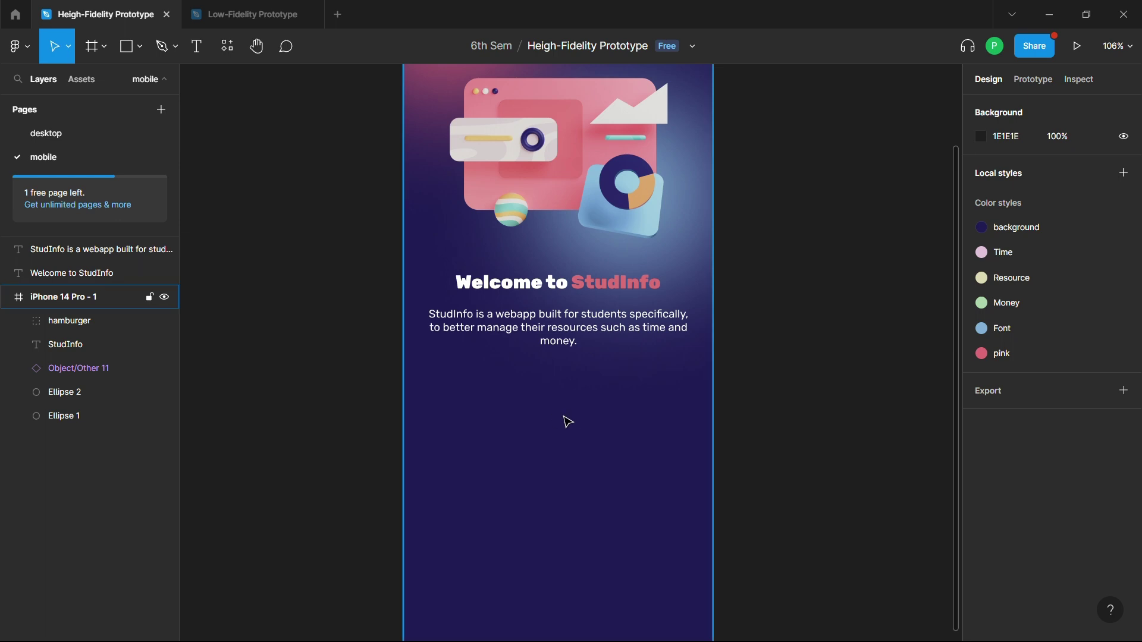
pyautogui.hotkey('ctrl', 'v')
pyautogui.moveTo(602, 364)
pyautogui.mouseDown()
pyautogui.moveTo(590, 386)
pyautogui.moveTo(698, 375)
pyautogui.moveTo(678, 375)
pyautogui.mouseUp()
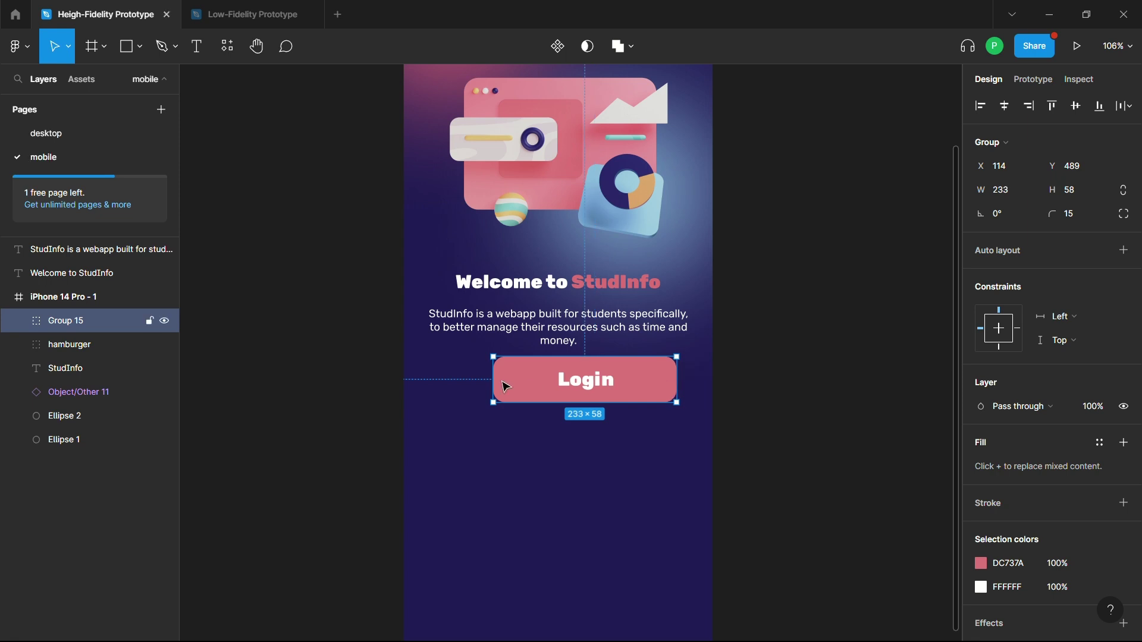
# Widen the Login button to 300 px and make it slightly shorter.
pyautogui.moveTo(495, 378); pyautogui.dragTo(441, 371)
pyautogui.moveTo(588, 403); pyautogui.dragTo(587, 385)
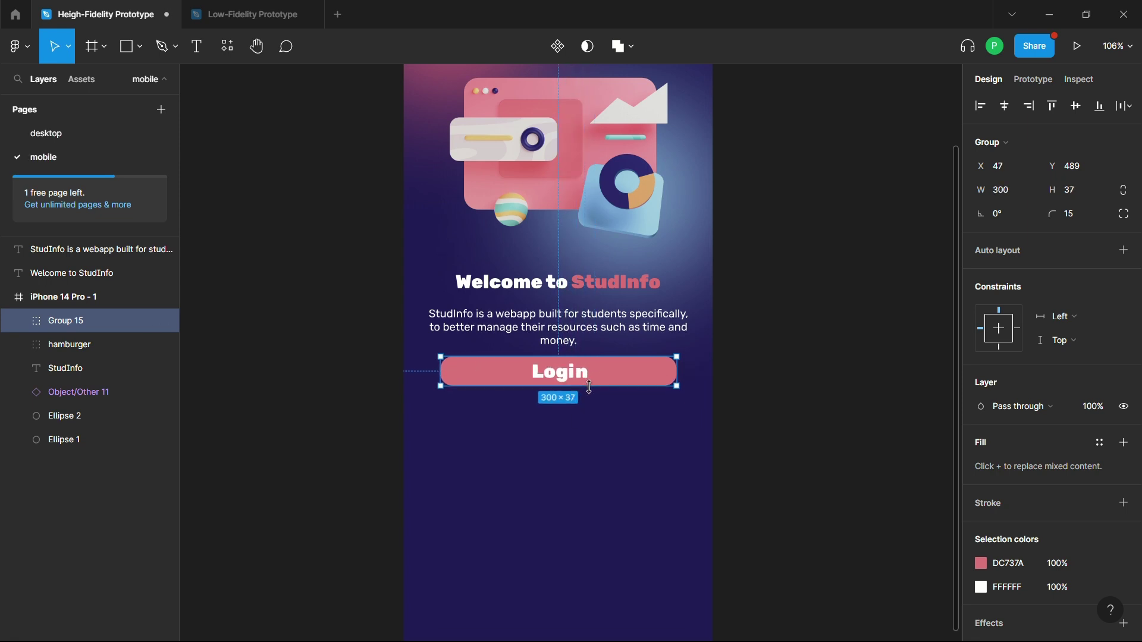
pyautogui.click(842, 336)
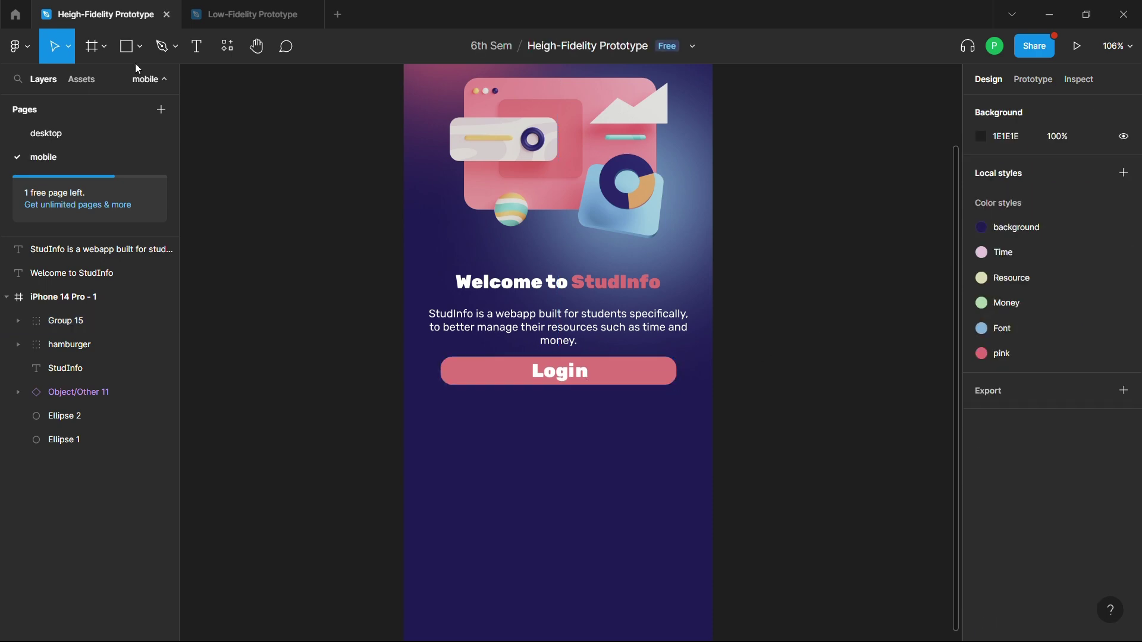
pyautogui.click(58, 137)
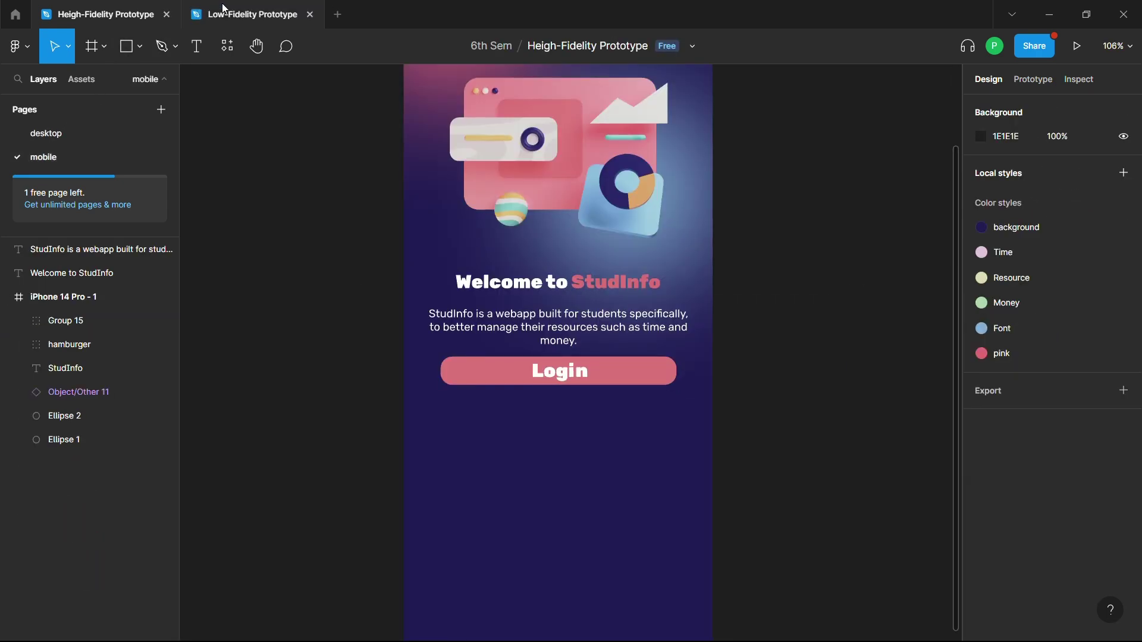
# Review the low-fidelity desktop and mobile wireframes for reference.
pyautogui.click(238, 13)
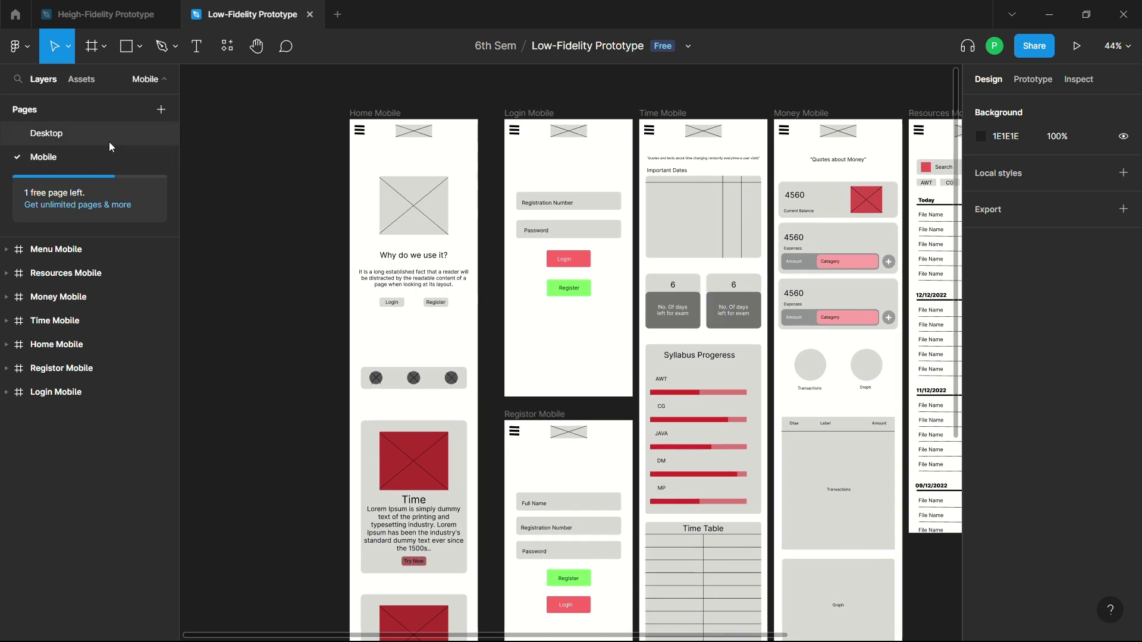
pyautogui.click(109, 140)
pyautogui.click(119, 156)
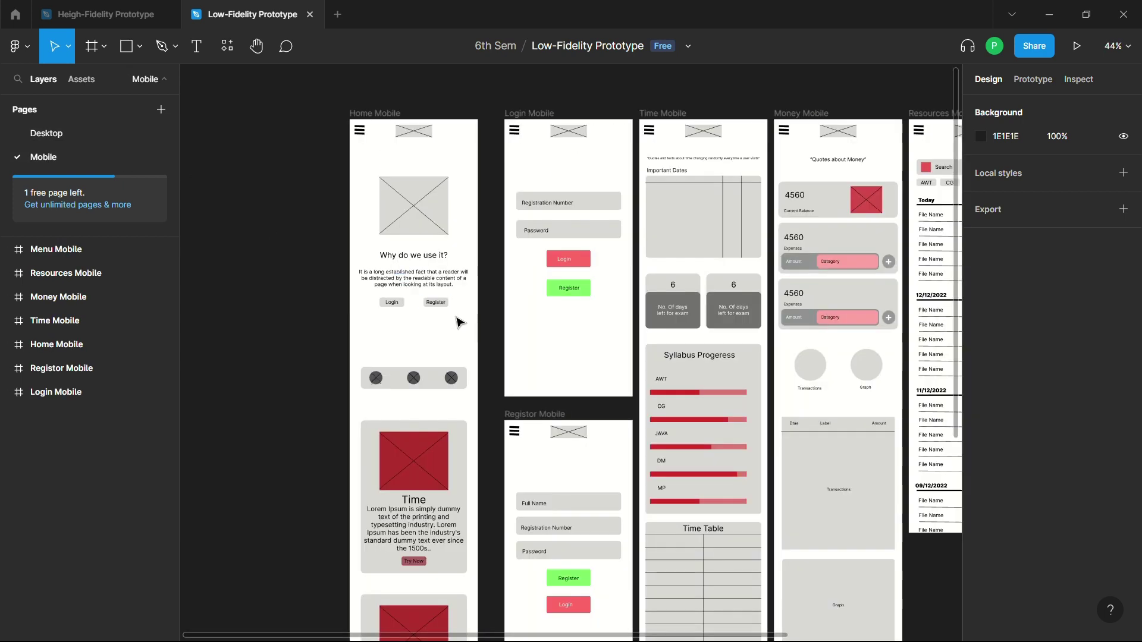
pyautogui.click(106, 14)
pyautogui.scroll(5, 612, 449)
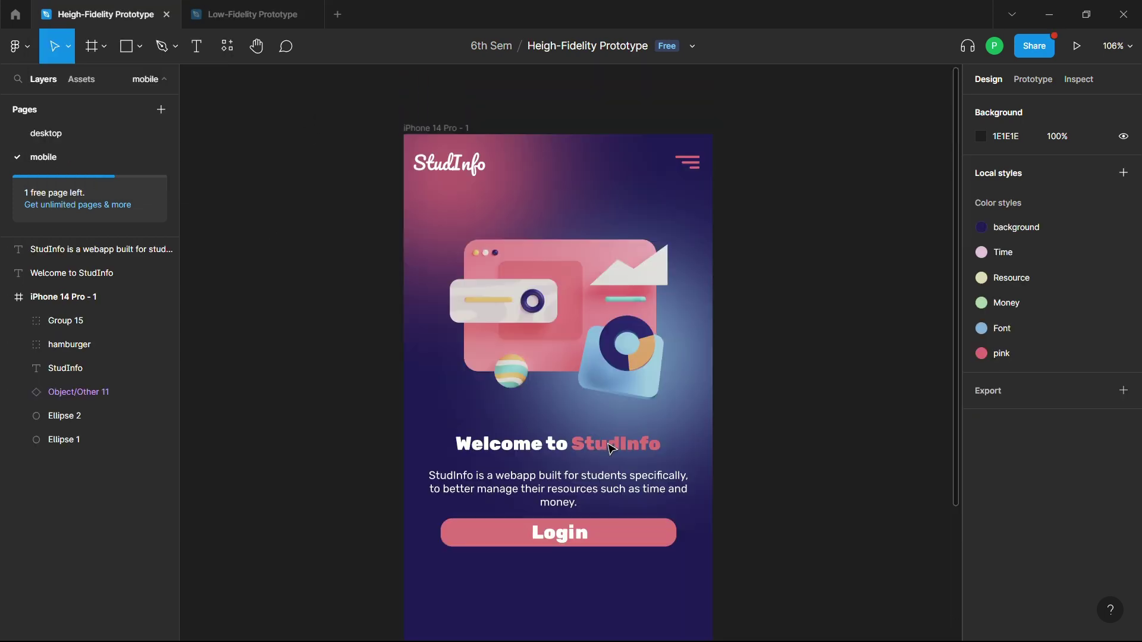
pyautogui.scroll(-6, 609, 444)
# Narrow the Login button to 142 wide and place it at X 47, Y 506.
pyautogui.click(593, 366)
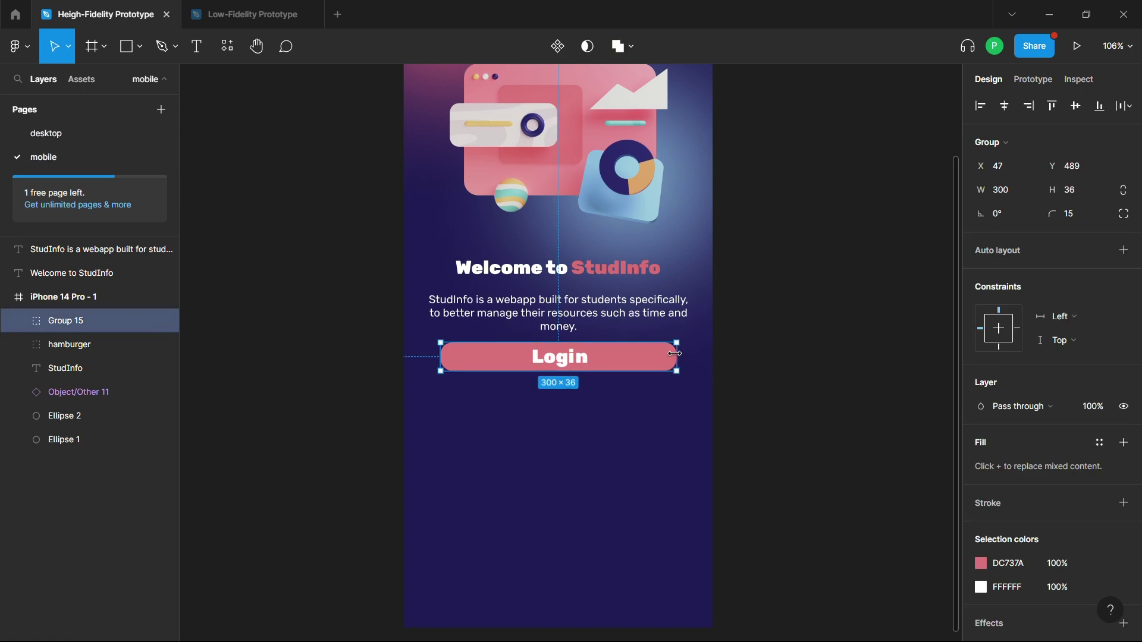
pyautogui.moveTo(675, 353)
pyautogui.mouseDown()
pyautogui.moveTo(530, 355)
pyautogui.moveTo(515, 372)
pyautogui.moveTo(526, 376)
pyautogui.mouseUp()
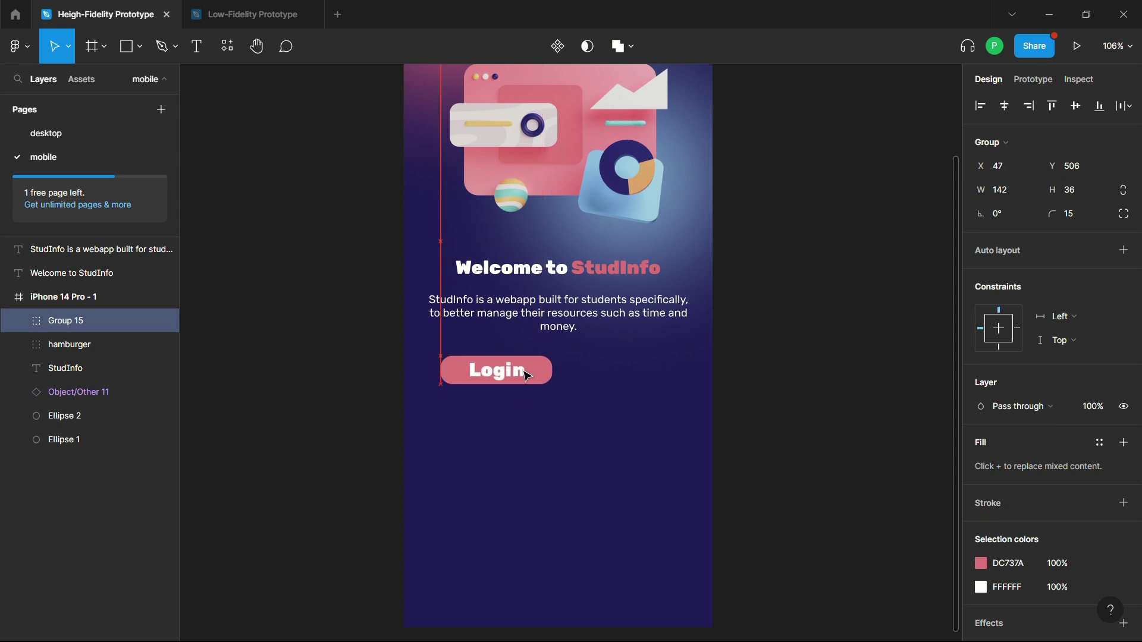
pyautogui.moveTo(525, 375); pyautogui.dragTo(527, 376)
# Group the desktop Register label and its outline rectangle into Group 62.
pyautogui.click(101, 131)
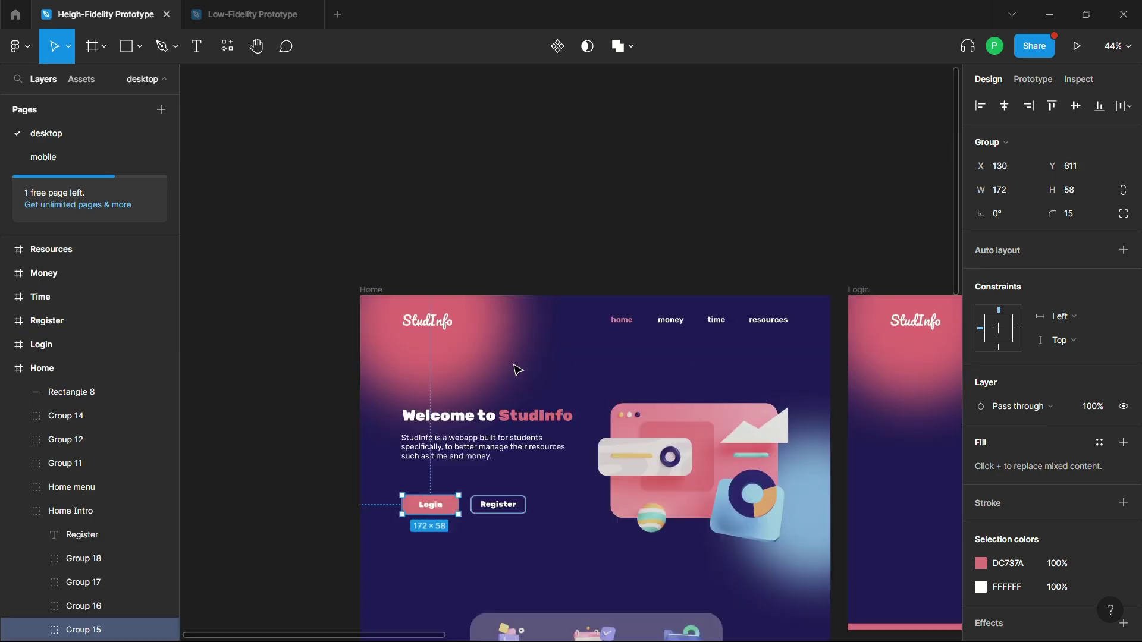
pyautogui.click(487, 510)
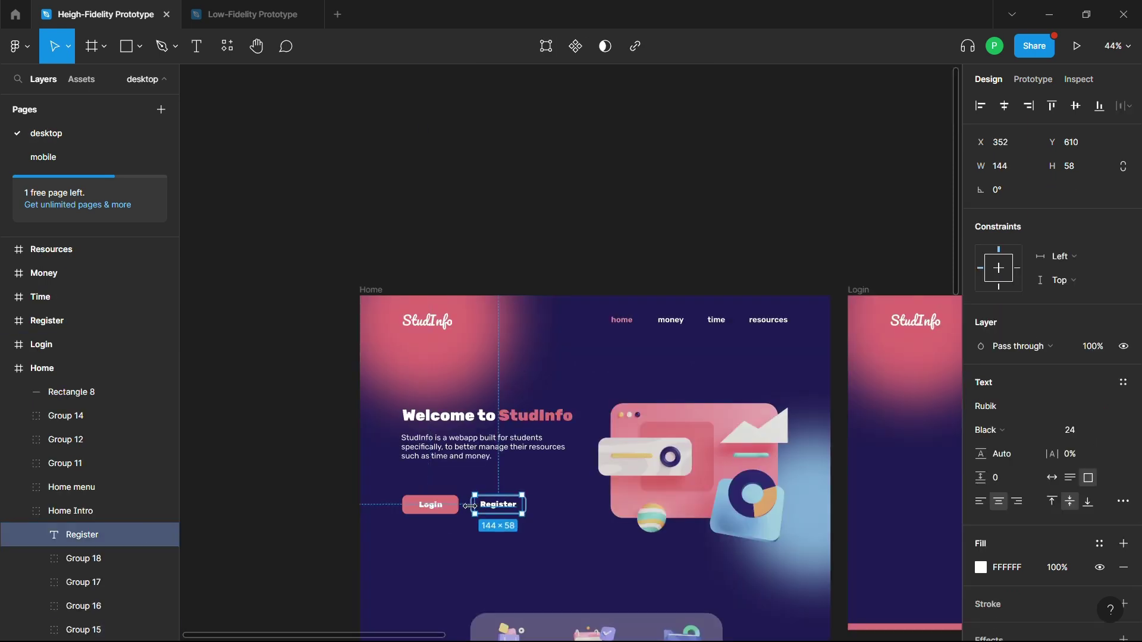
pyautogui.click(557, 553)
pyautogui.click(528, 510)
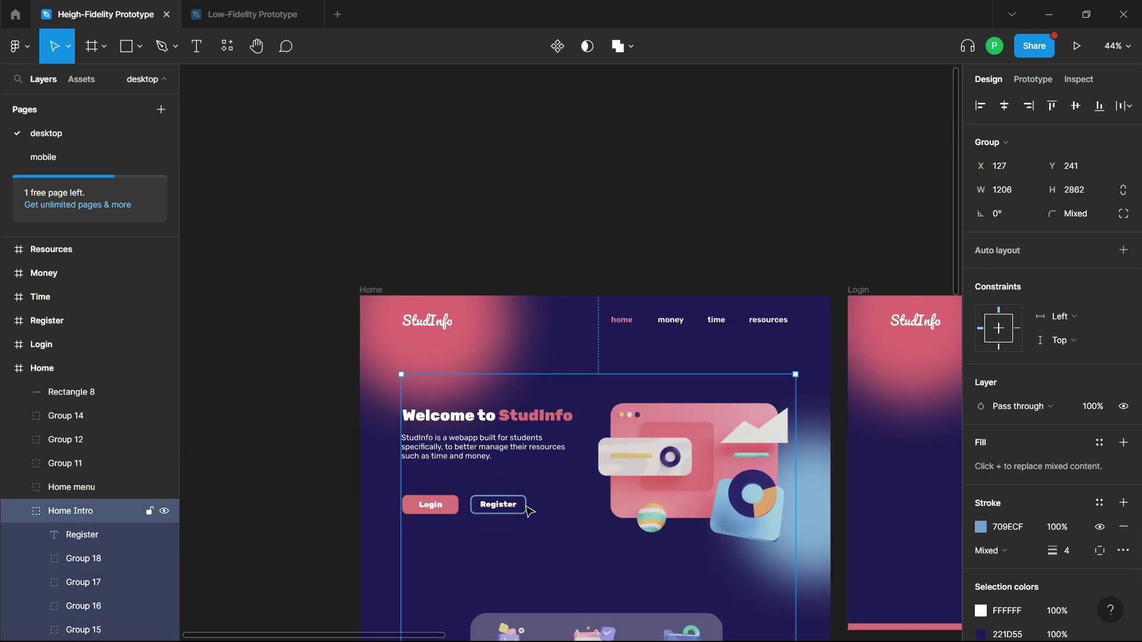
pyautogui.doubleClick(525, 505)
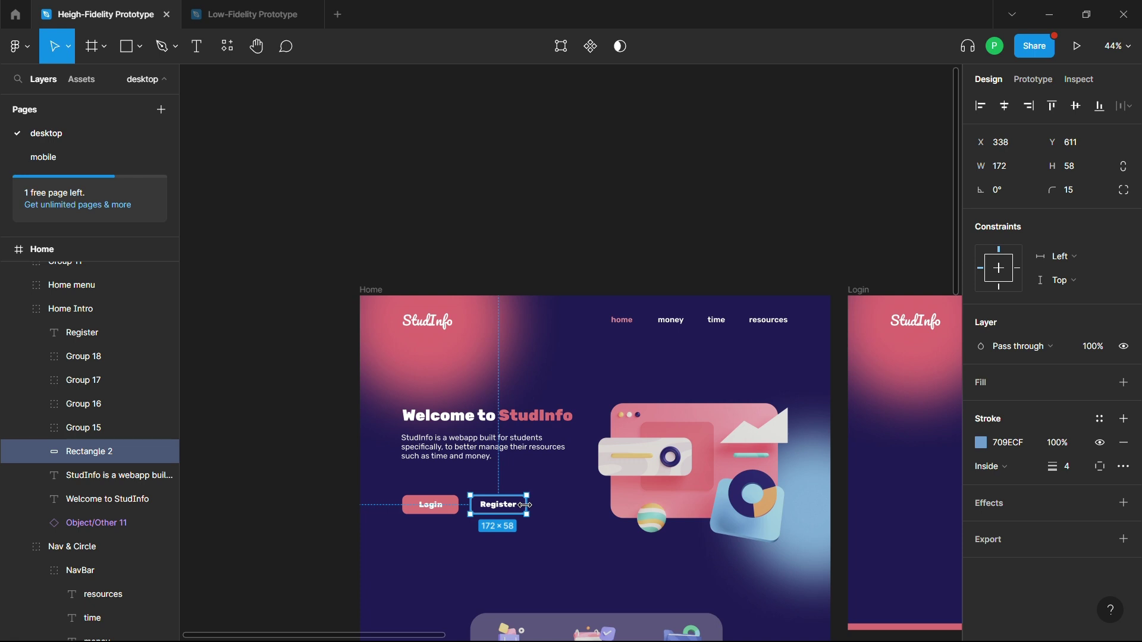
pyautogui.moveTo(89, 332)
pyautogui.click(502, 513)
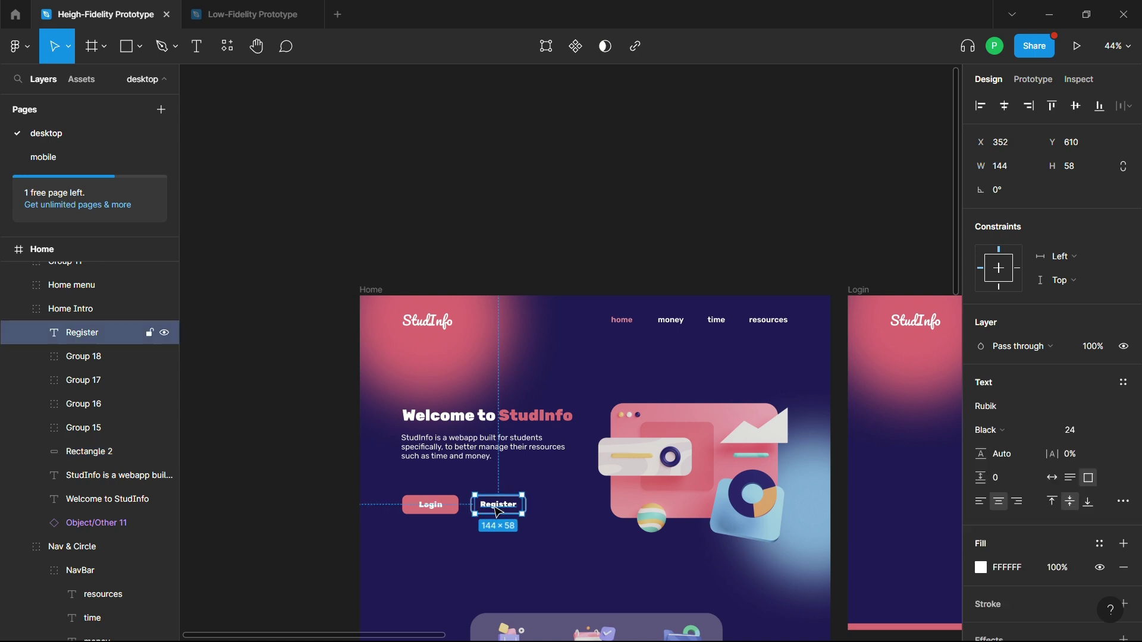
pyautogui.keyDown('shift'); pyautogui.click(133, 459); pyautogui.keyUp('shift')
pyautogui.hotkey('ctrl', 'g')
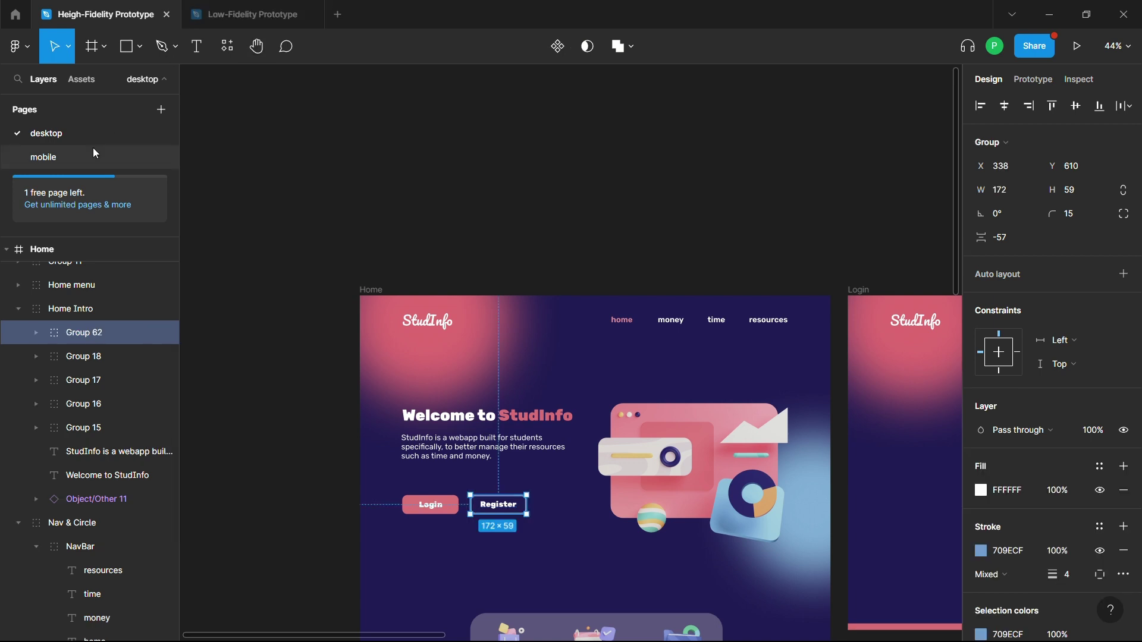
pyautogui.click(44, 157)
pyautogui.click(643, 438)
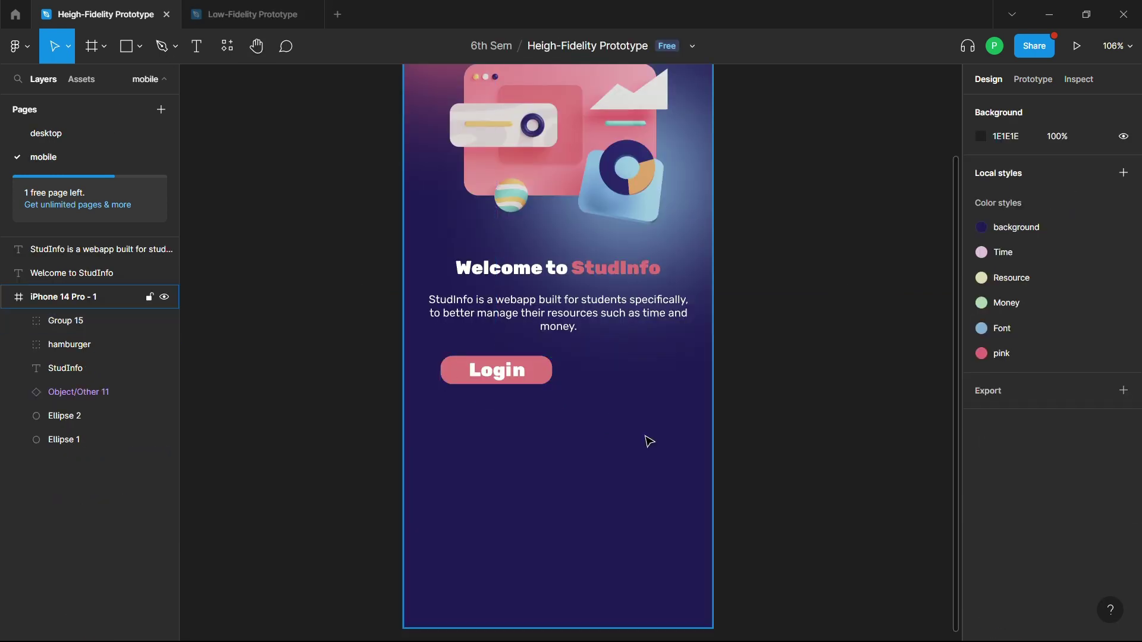
# Paste the Register button beside Login and resize it to about 145×42.
pyautogui.hotkey('ctrl', 'v')
pyautogui.moveTo(610, 364); pyautogui.dragTo(658, 385)
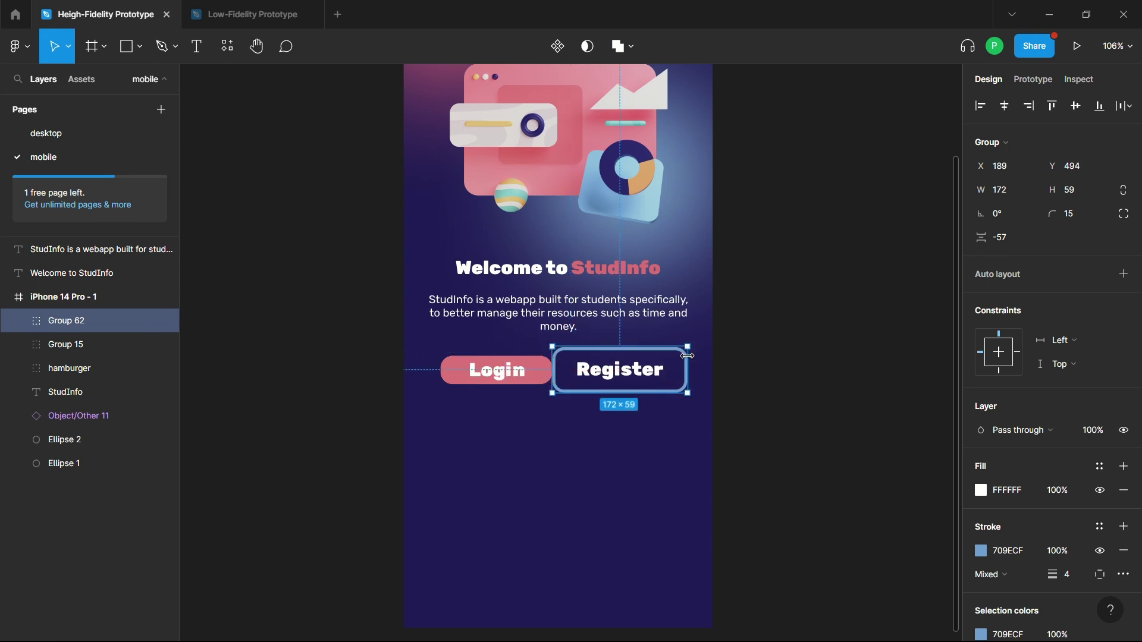
pyautogui.moveTo(687, 349)
pyautogui.mouseDown()
pyautogui.moveTo(615, 367)
pyautogui.moveTo(532, 351)
pyautogui.moveTo(509, 372)
pyautogui.moveTo(655, 373)
pyautogui.mouseUp()
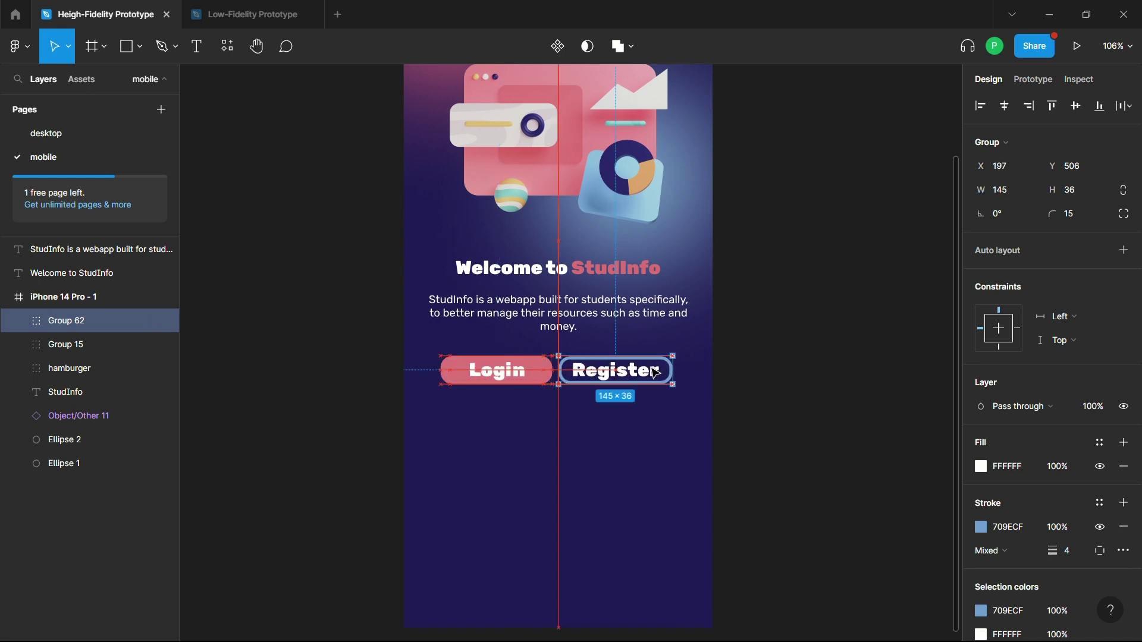
pyautogui.click(658, 451)
# Compare the text settings of the Login and Register labels.
pyautogui.scroll(1, 662, 453)
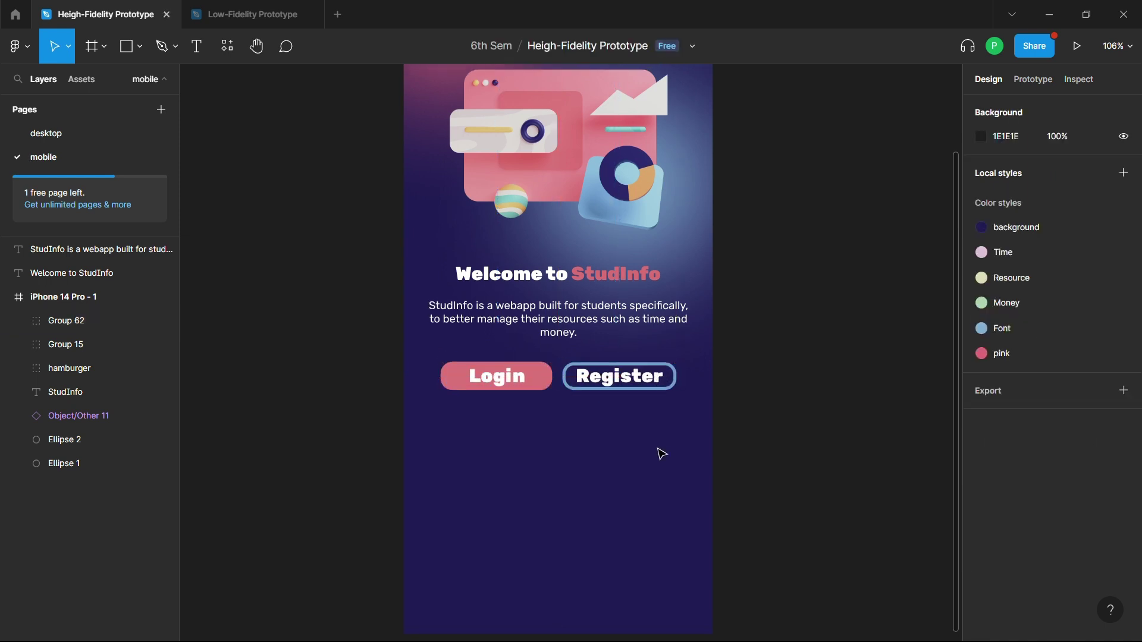
pyautogui.scroll(3, 662, 453)
pyautogui.doubleClick(497, 477)
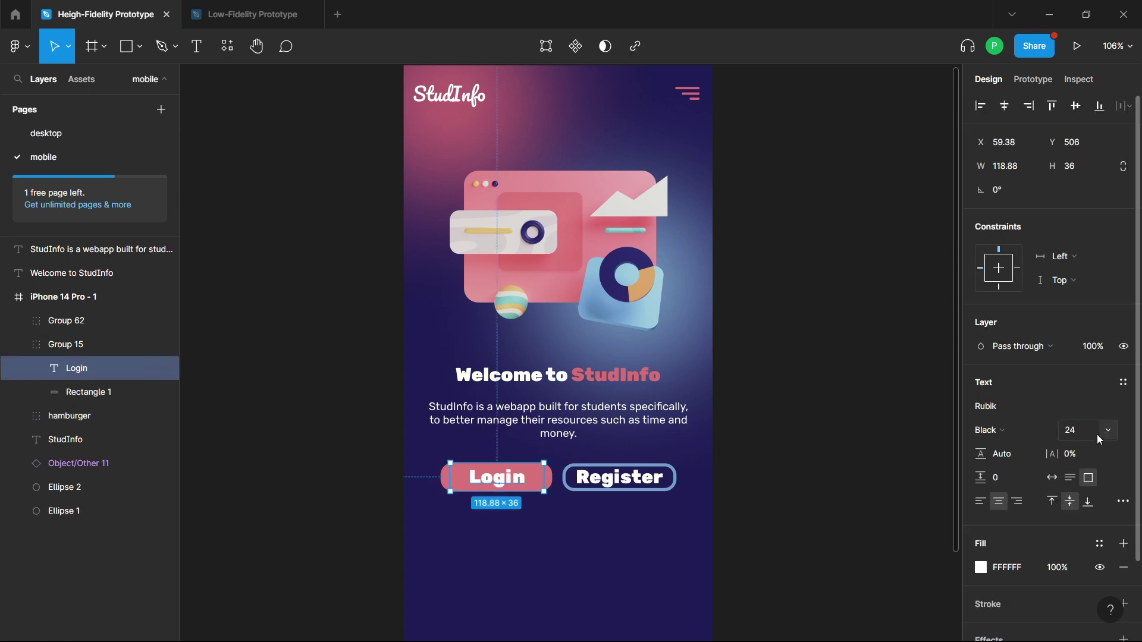
pyautogui.doubleClick(629, 486)
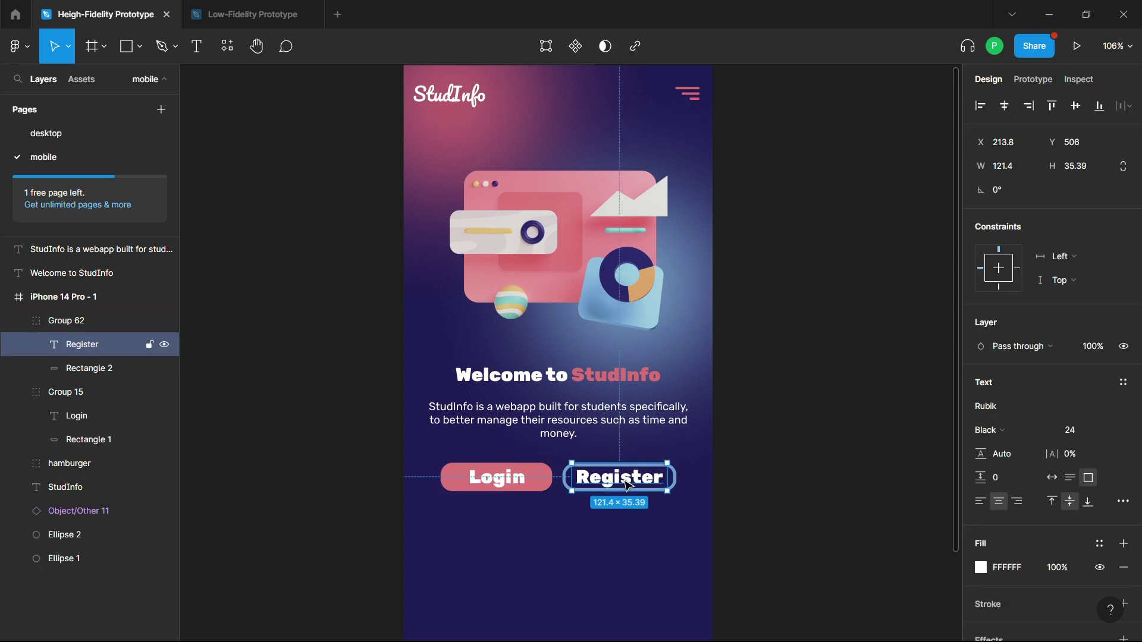
pyautogui.click(607, 540)
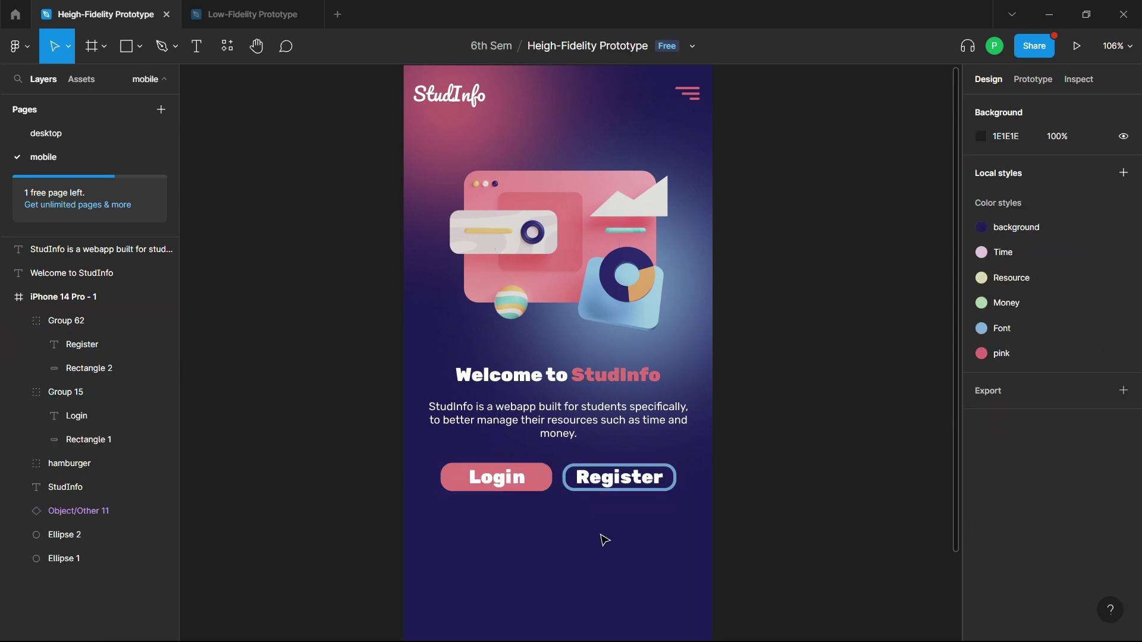
pyautogui.doubleClick(503, 478)
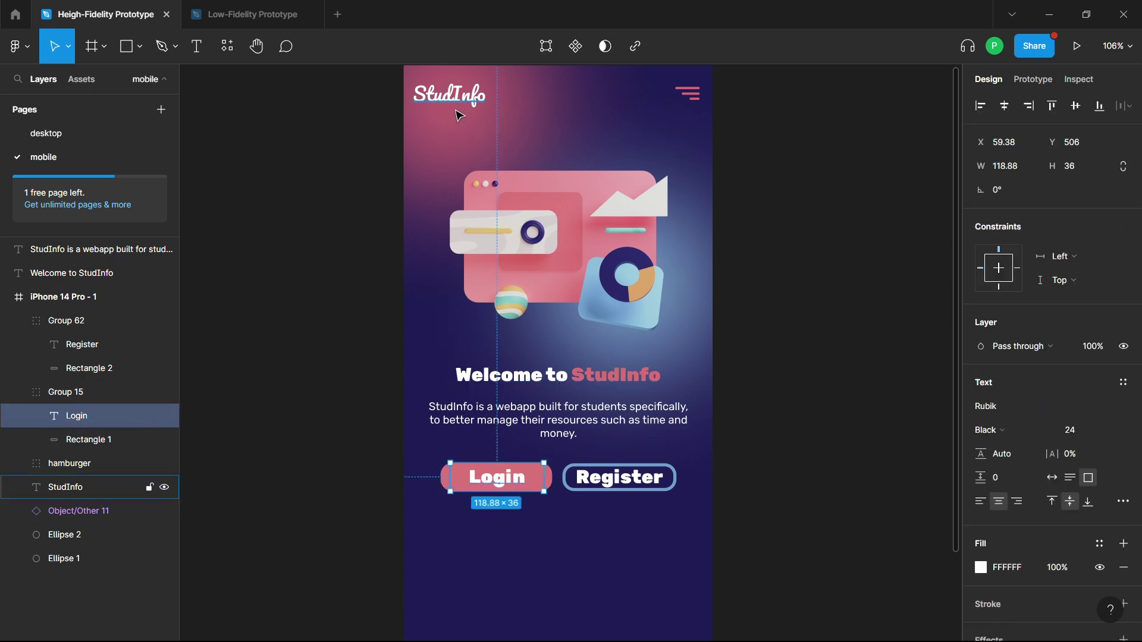
# Make the Register and Login buttons slightly taller so both are about 41–42 px.
pyautogui.click(488, 377)
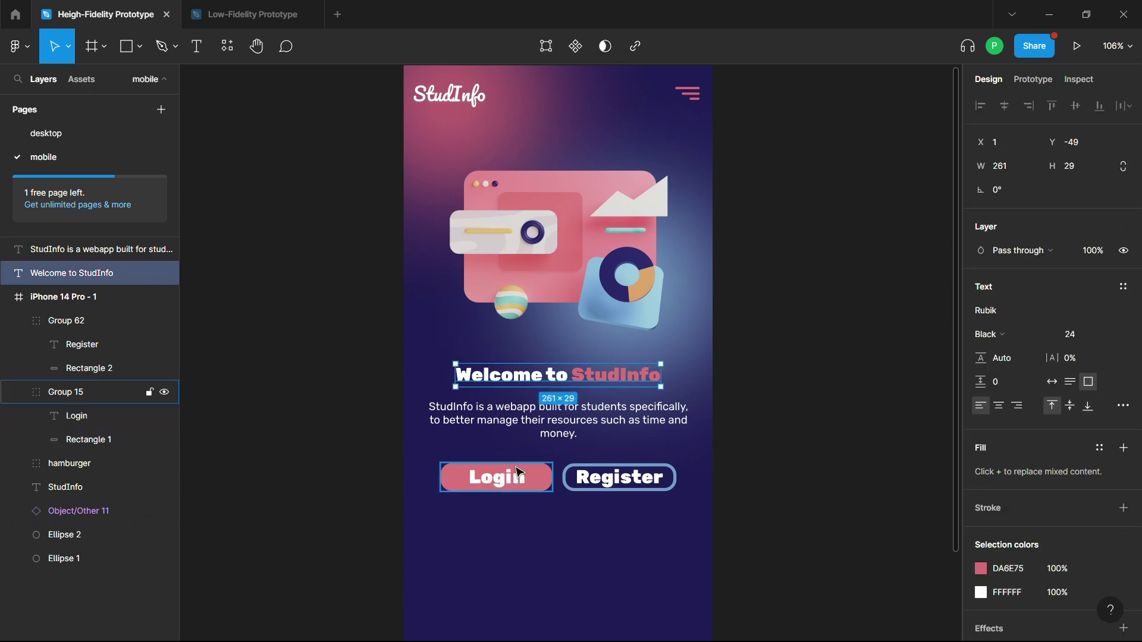
pyautogui.click(630, 489)
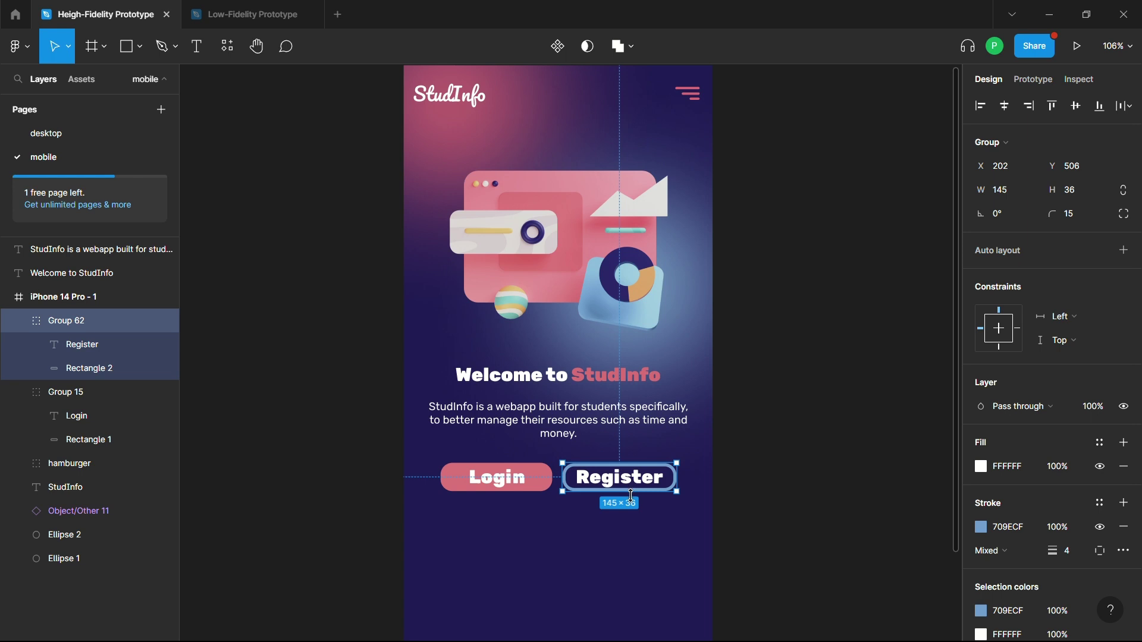
pyautogui.moveTo(632, 496); pyautogui.dragTo(641, 497)
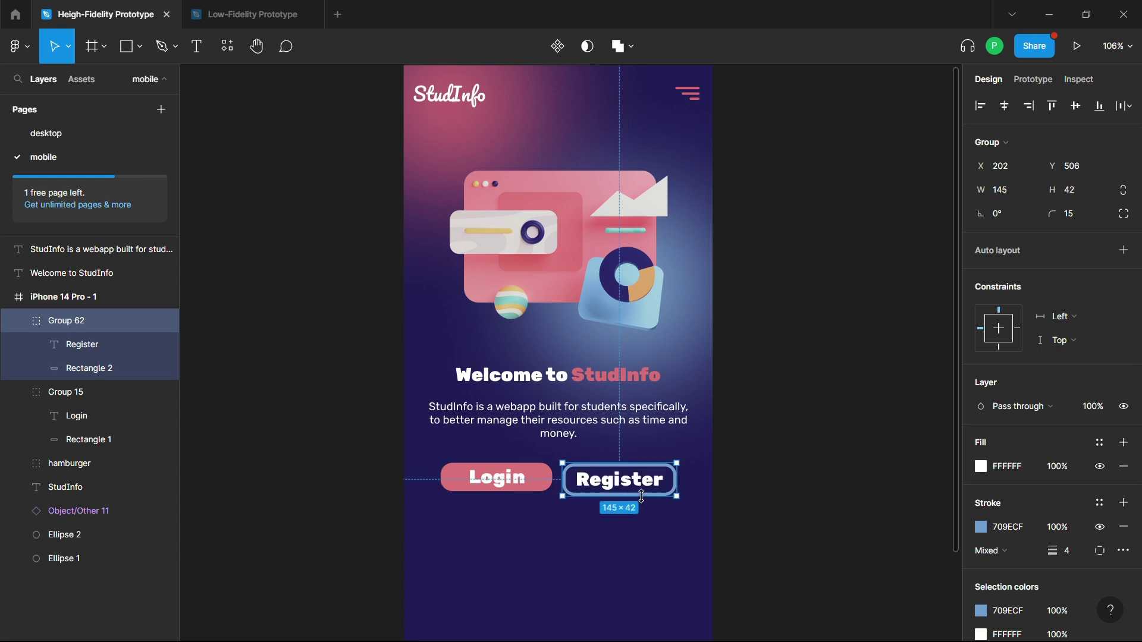
pyautogui.click(490, 487)
pyautogui.moveTo(490, 489); pyautogui.dragTo(499, 498)
pyautogui.click(834, 466)
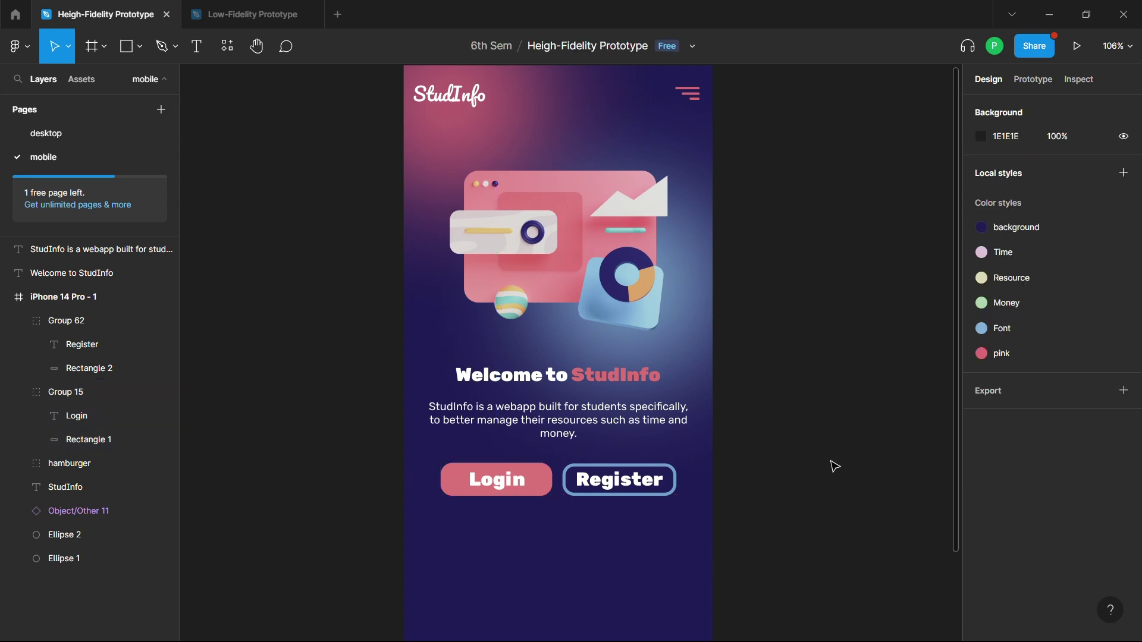
pyautogui.scroll(-1, 834, 466)
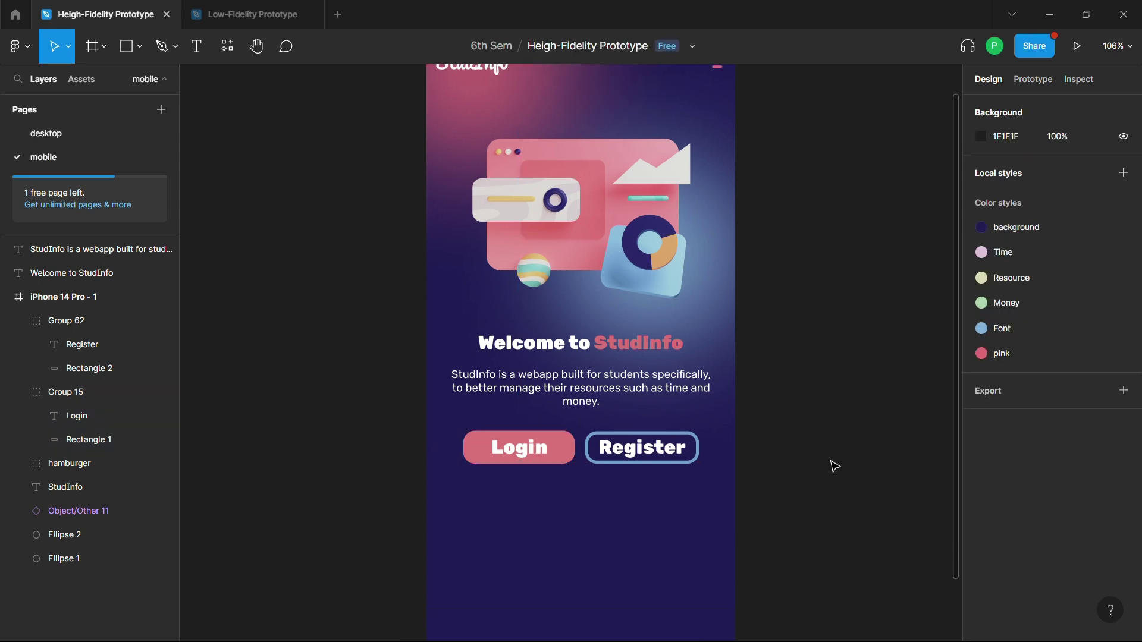
# Select the desktop Home menu icon bar after comparing with the low-fidelity wireframes.
pyautogui.click(214, 13)
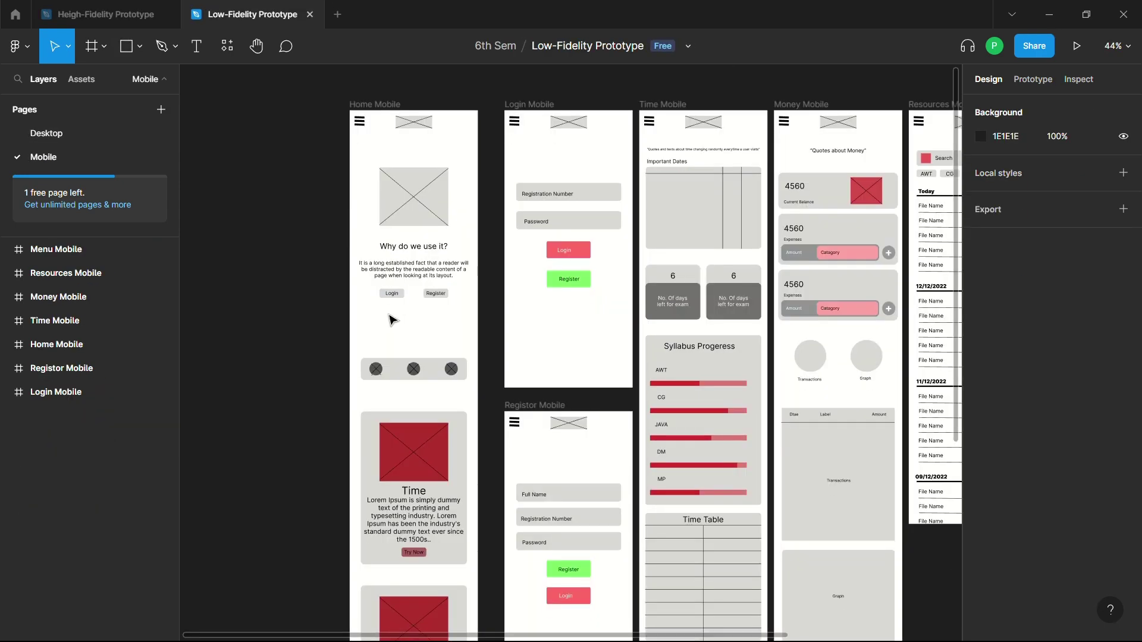
pyautogui.click(128, 23)
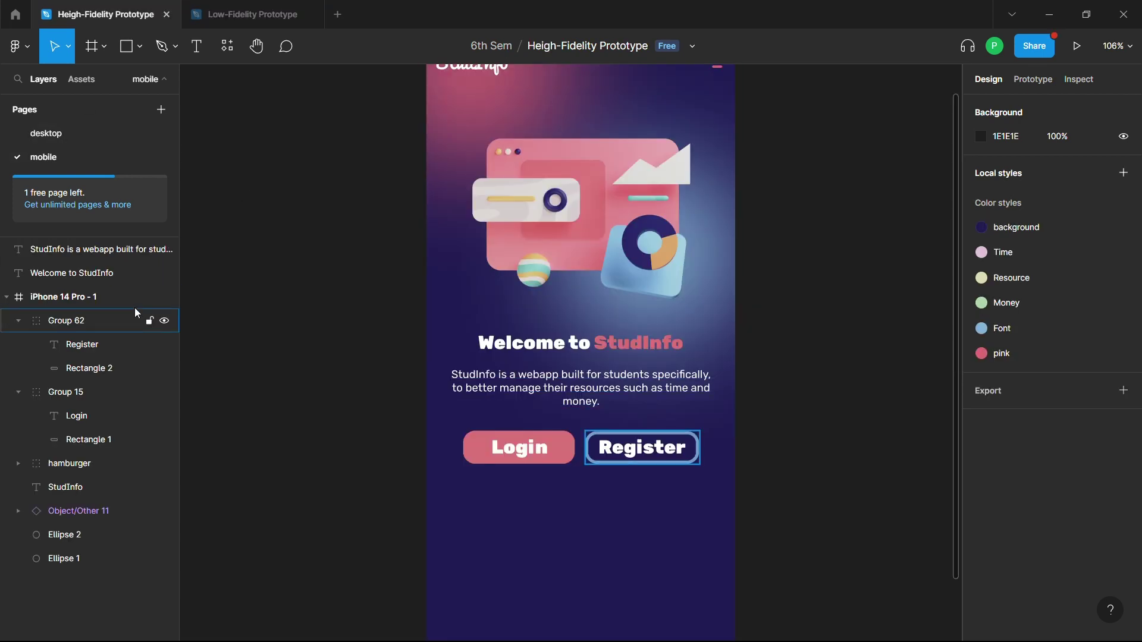
pyautogui.click(84, 134)
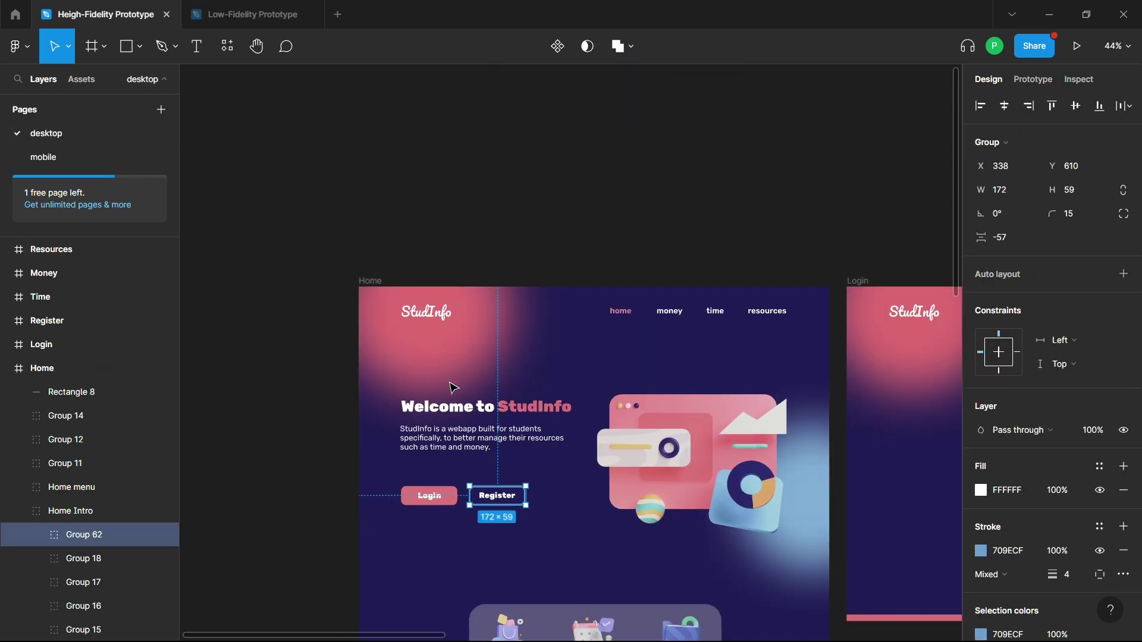
pyautogui.scroll(-5, 454, 385)
pyautogui.click(511, 264)
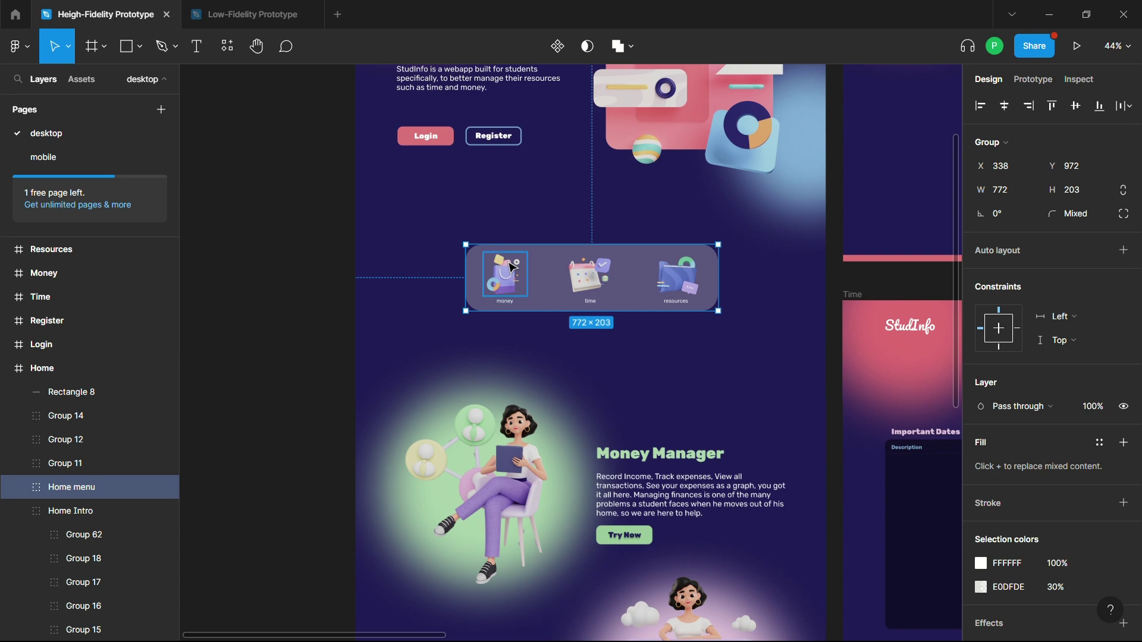
# Paste the Home menu group onto the prototype's mobile page.
pyautogui.click(240, 15)
pyautogui.click(120, 21)
pyautogui.click(76, 155)
pyautogui.scroll(-5, 408, 375)
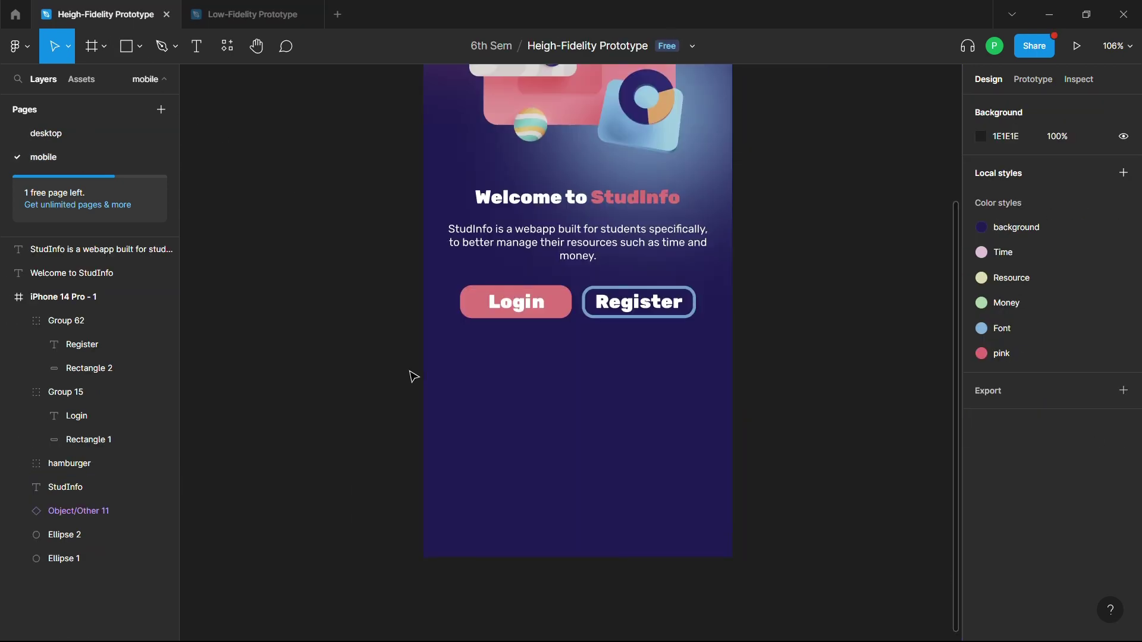
pyautogui.hotkey('ctrl', 'v')
# Enlarge the pasted menu and set the money, time and resources labels to size 12.
pyautogui.moveTo(738, 328); pyautogui.dragTo(893, 268)
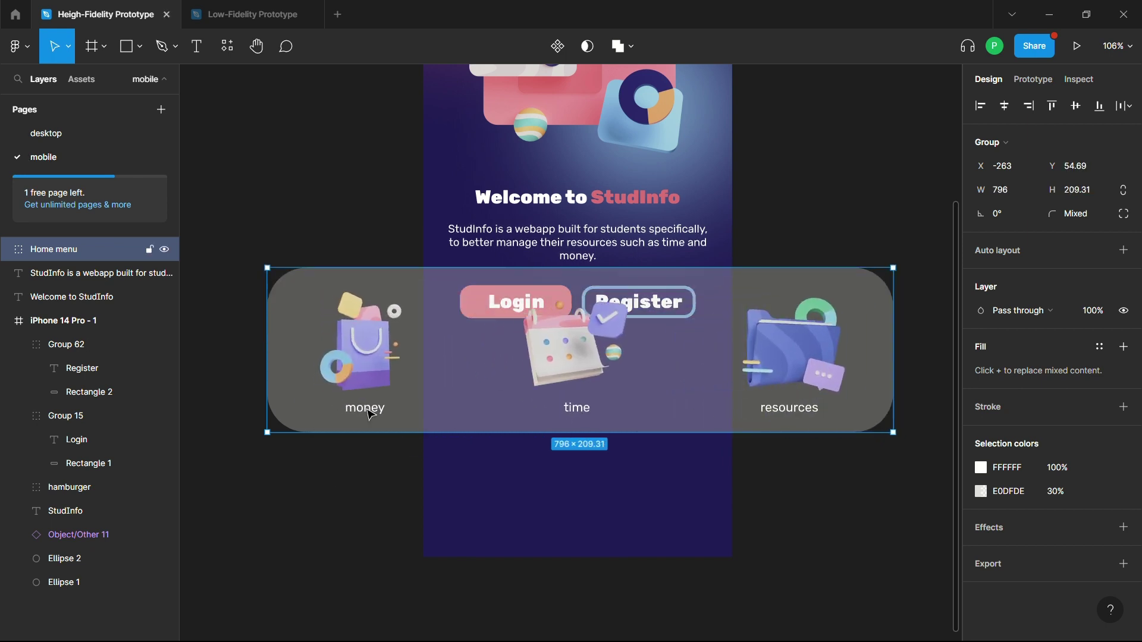
pyautogui.doubleClick(369, 411)
pyautogui.click(1115, 336)
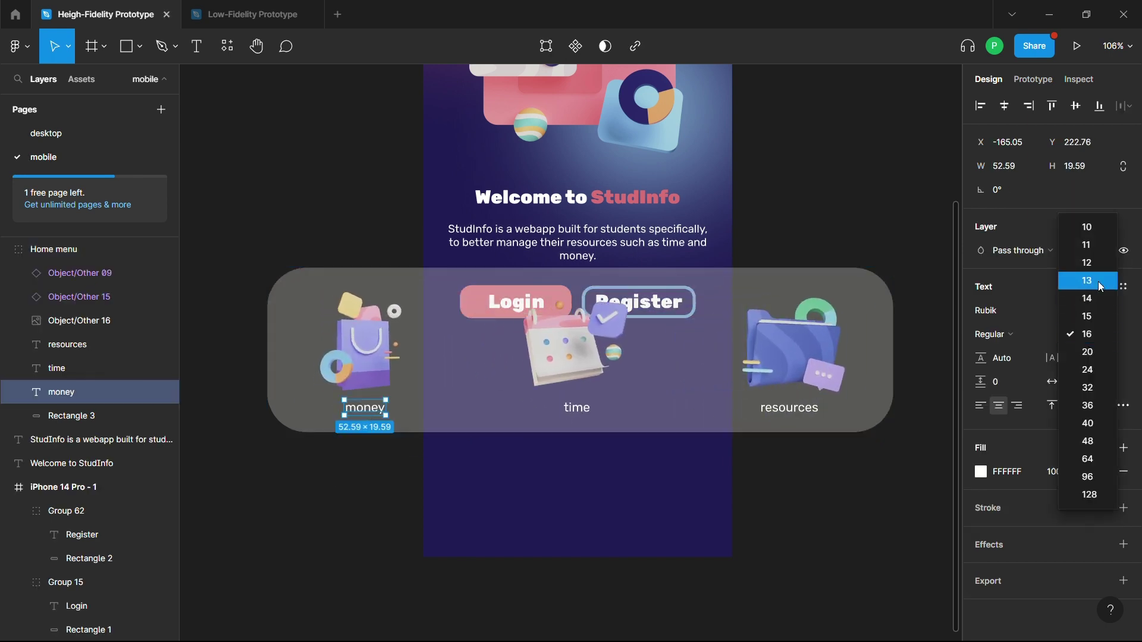
pyautogui.click(1088, 262)
pyautogui.click(585, 419)
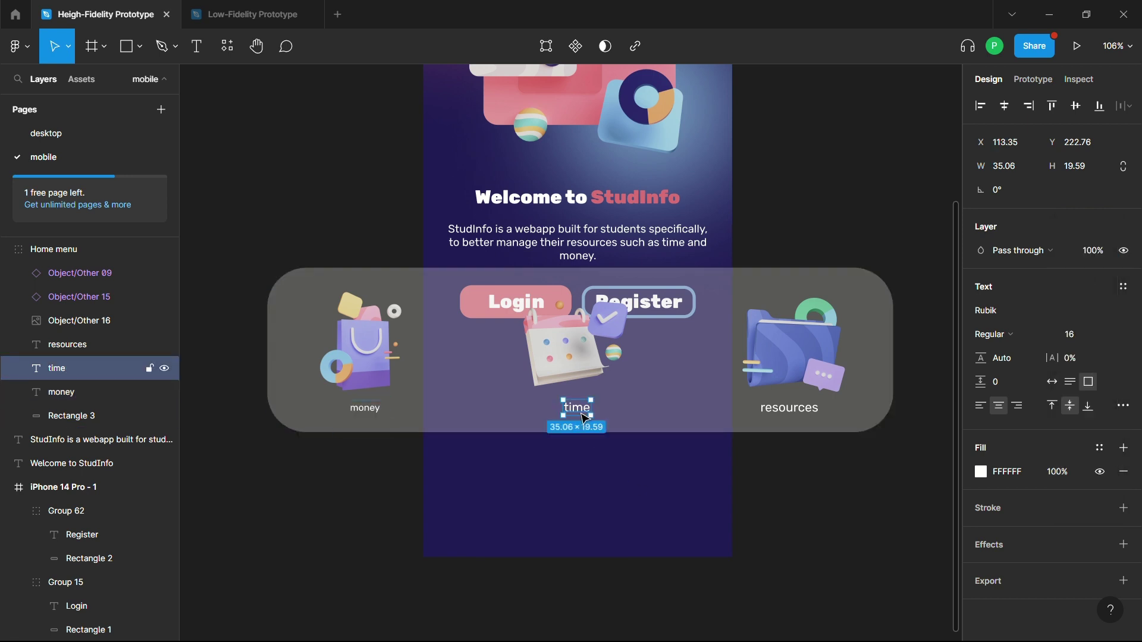
pyautogui.click(1107, 334)
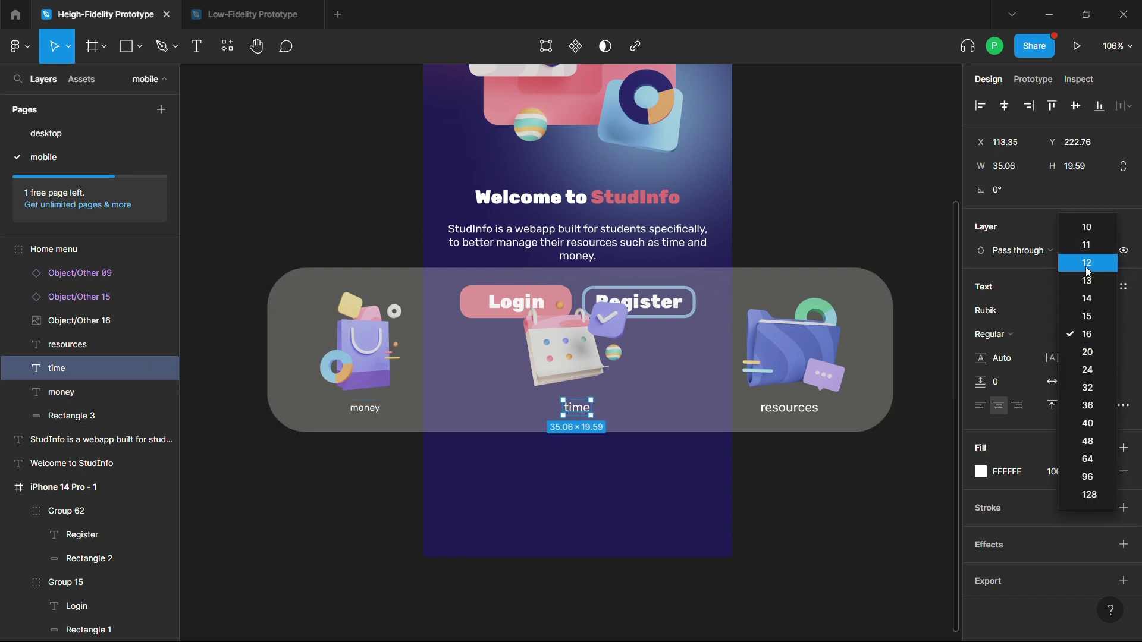
pyautogui.click(1089, 266)
pyautogui.click(803, 419)
pyautogui.click(1097, 335)
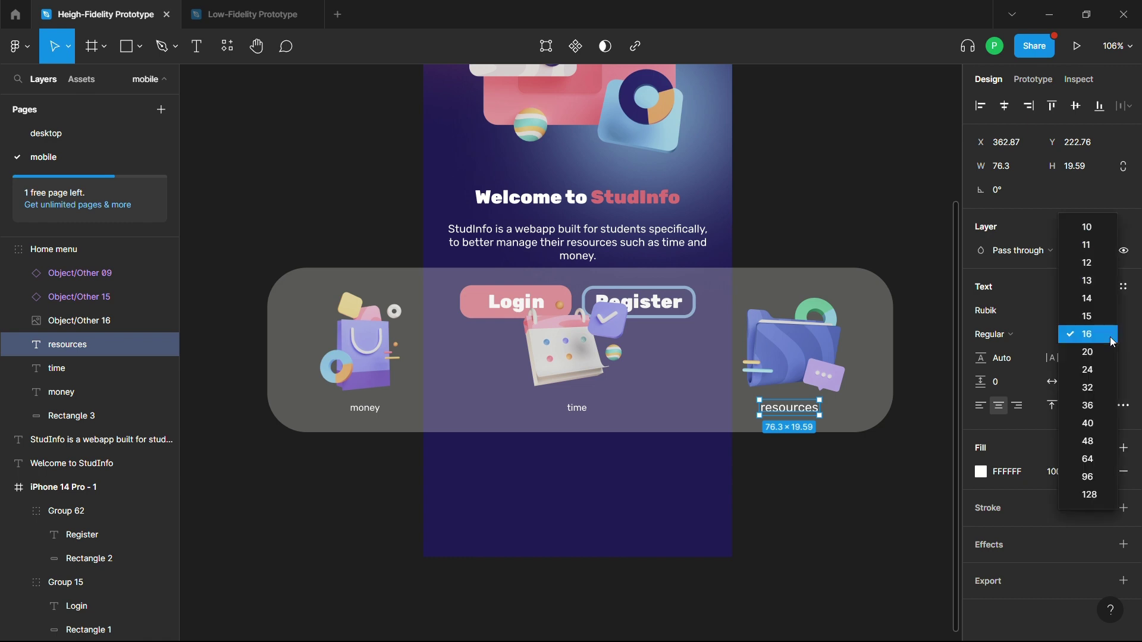
pyautogui.click(1092, 266)
# Try resizing the menu's background rectangle alone, undo it, and reselect the whole group.
pyautogui.click(890, 295)
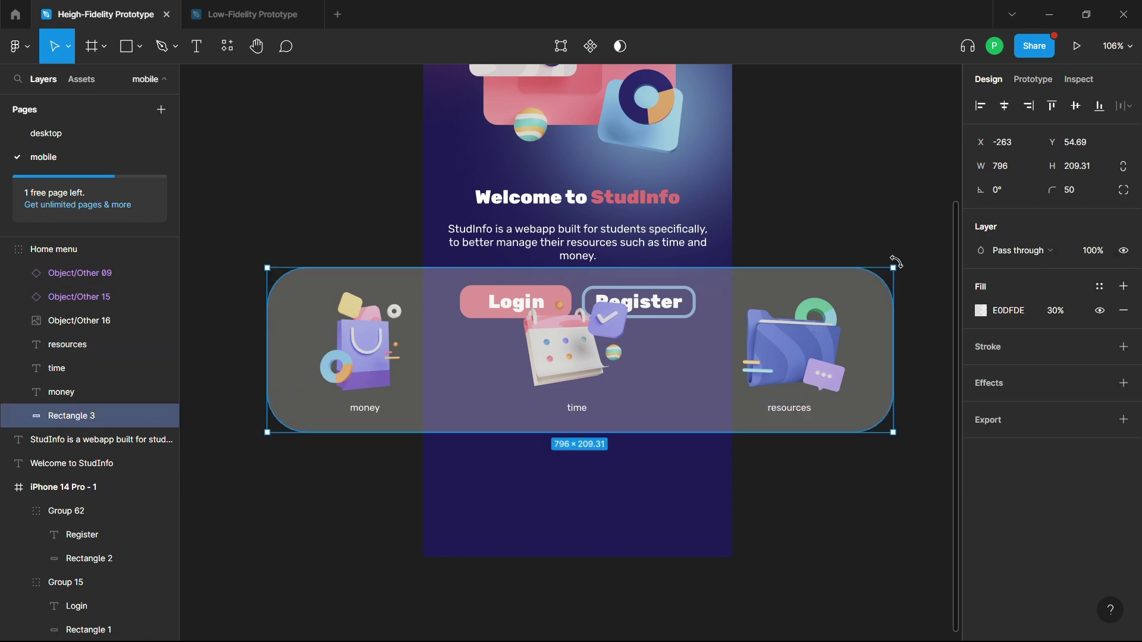
pyautogui.moveTo(892, 267); pyautogui.dragTo(795, 294)
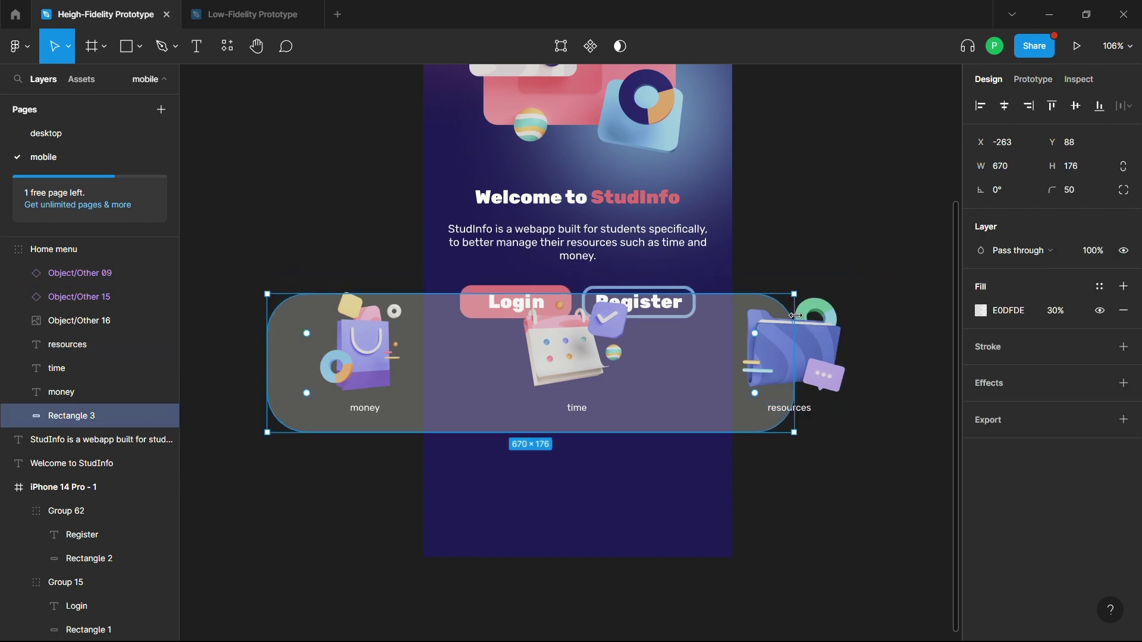
pyautogui.hotkey('ctrl', 'z')
pyautogui.click(860, 289)
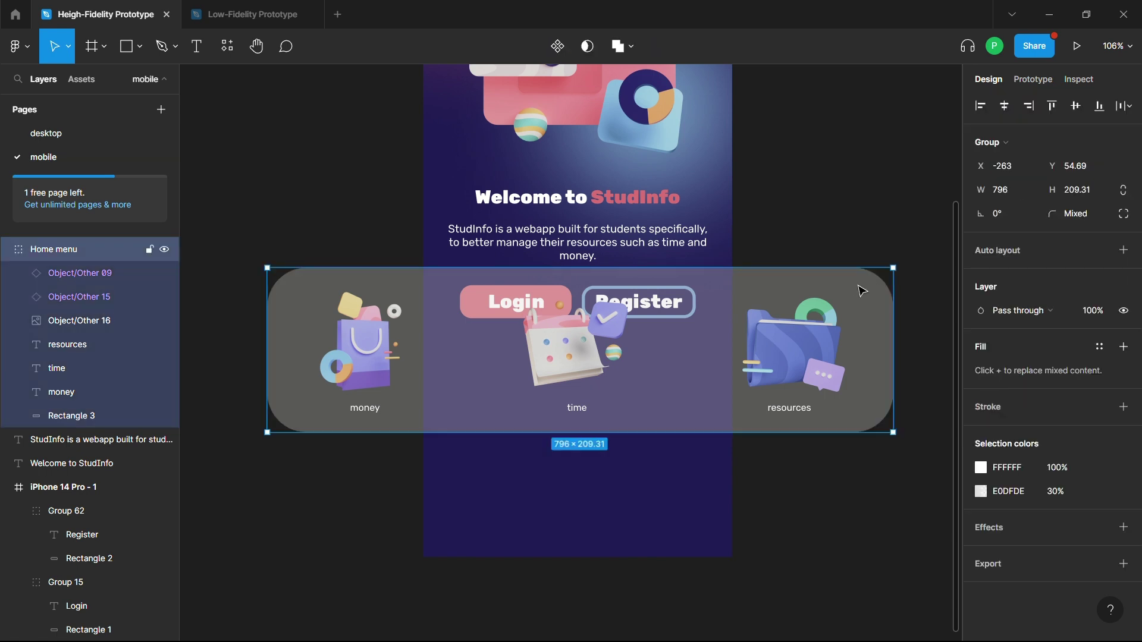
# Shrink the Home menu and centre it inside the phone below the buttons.
pyautogui.moveTo(894, 264); pyautogui.dragTo(570, 413)
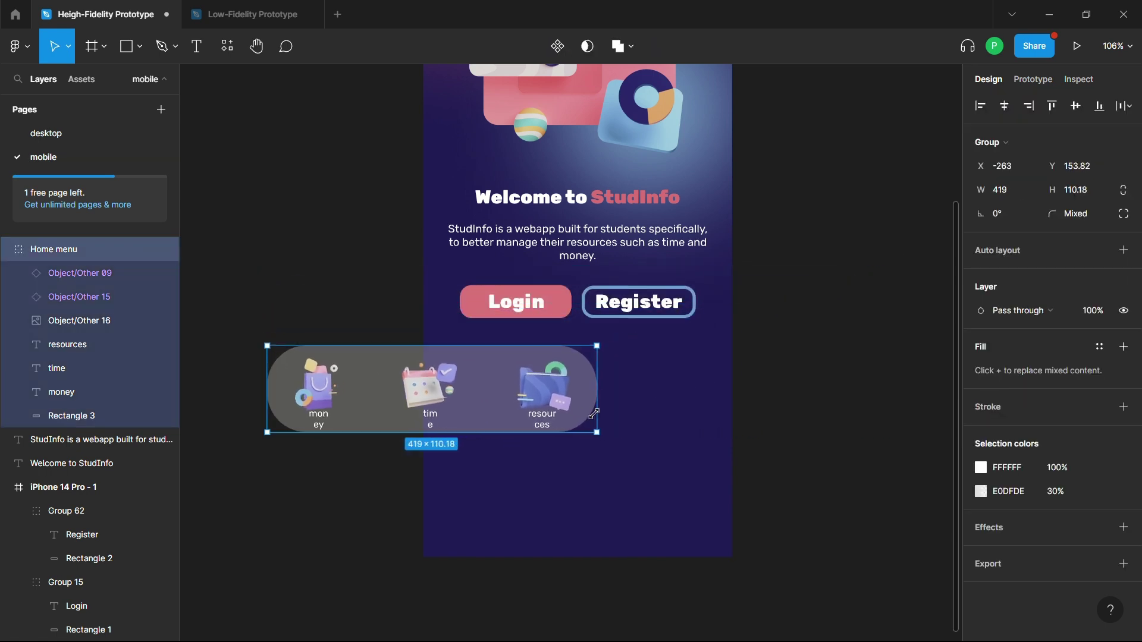
pyautogui.moveTo(474, 416); pyautogui.dragTo(638, 416)
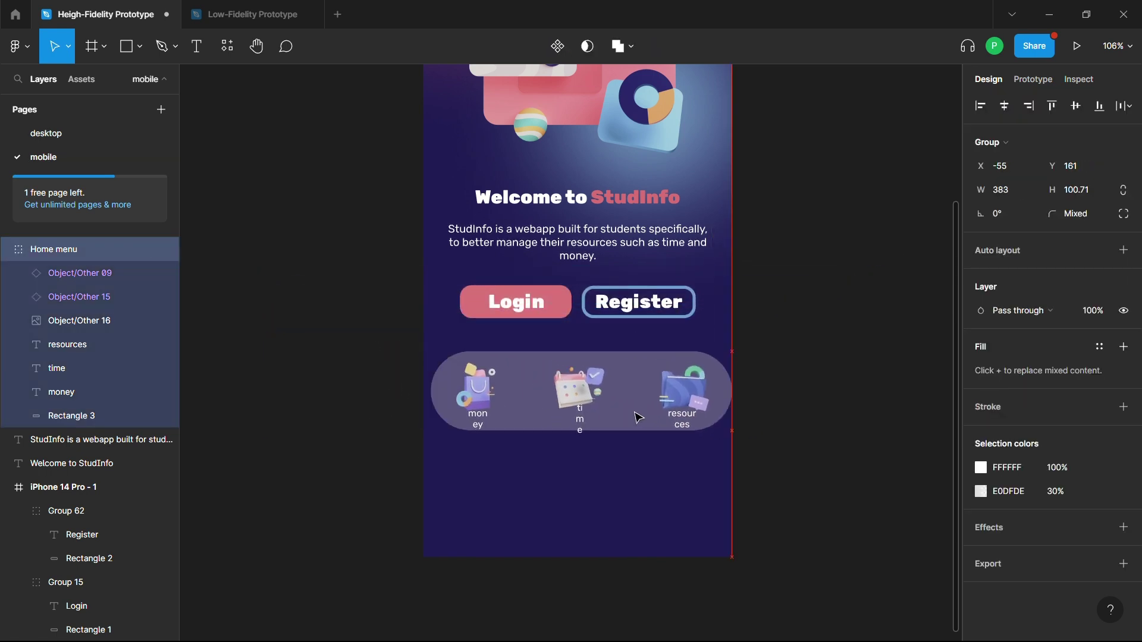
pyautogui.moveTo(731, 351); pyautogui.dragTo(712, 357)
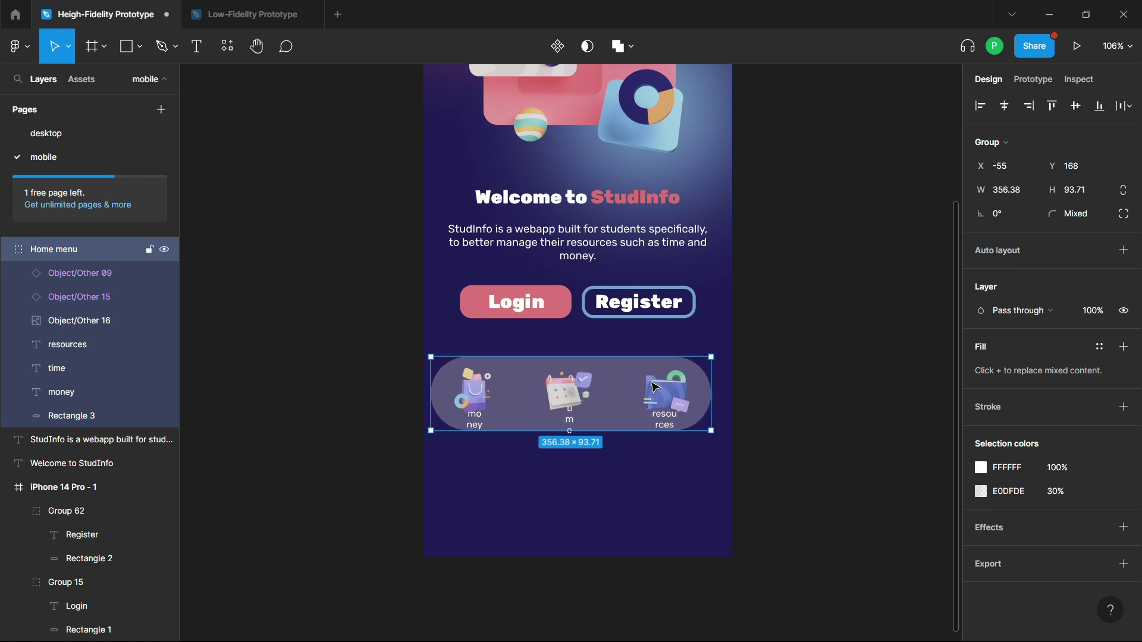
pyautogui.moveTo(654, 387); pyautogui.dragTo(668, 388)
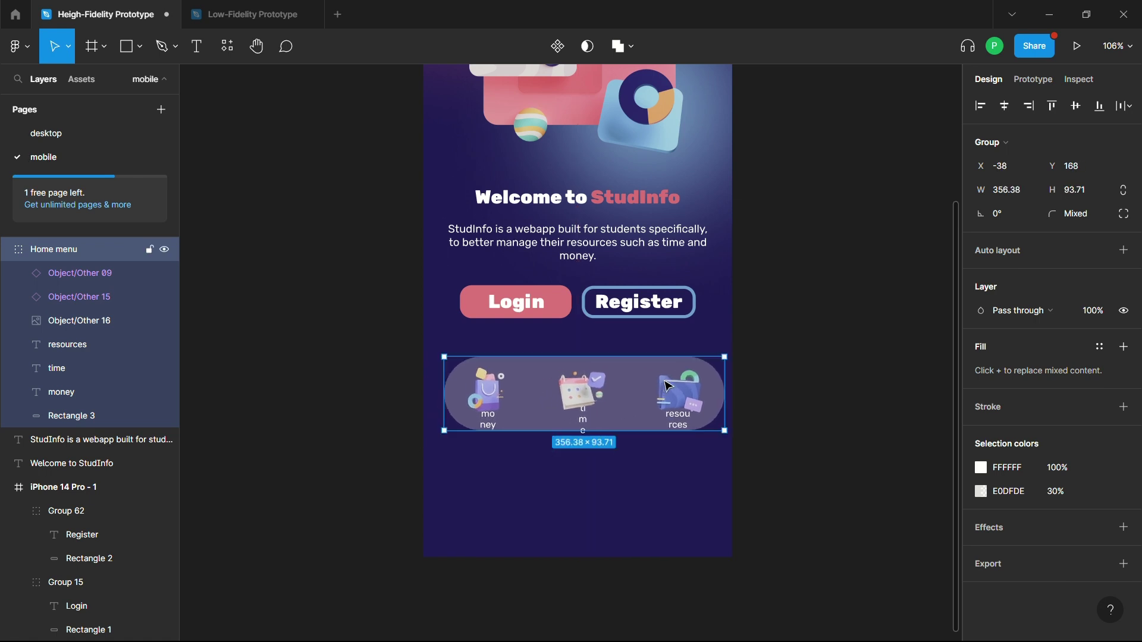
pyautogui.moveTo(725, 355)
pyautogui.mouseDown()
pyautogui.moveTo(693, 367)
pyautogui.moveTo(713, 358)
pyautogui.mouseUp()
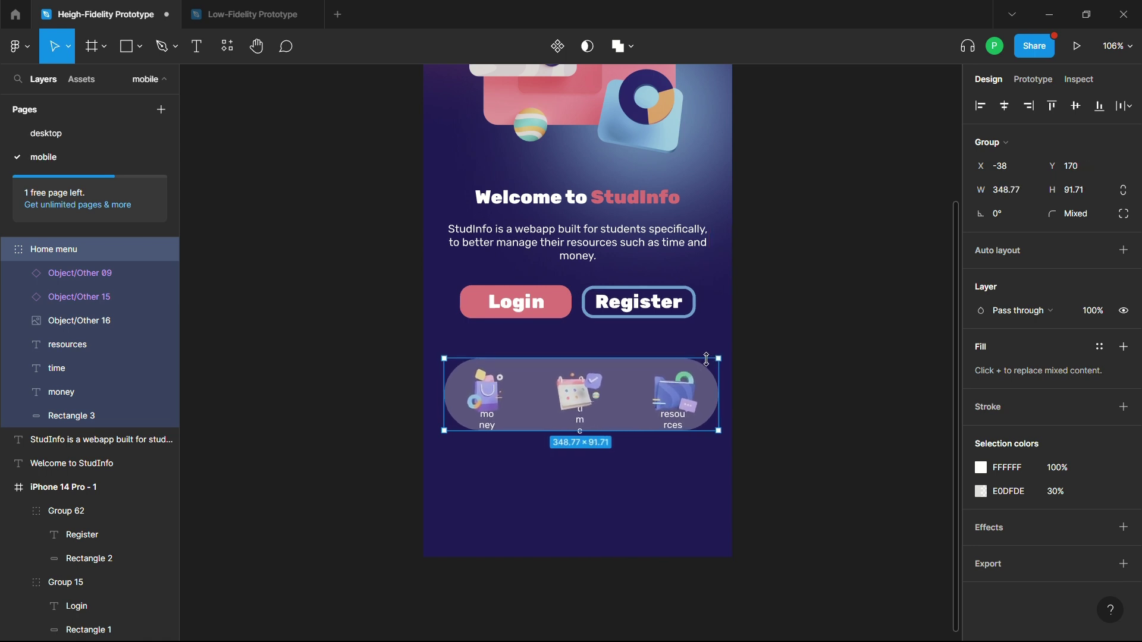
pyautogui.moveTo(649, 397); pyautogui.dragTo(644, 396)
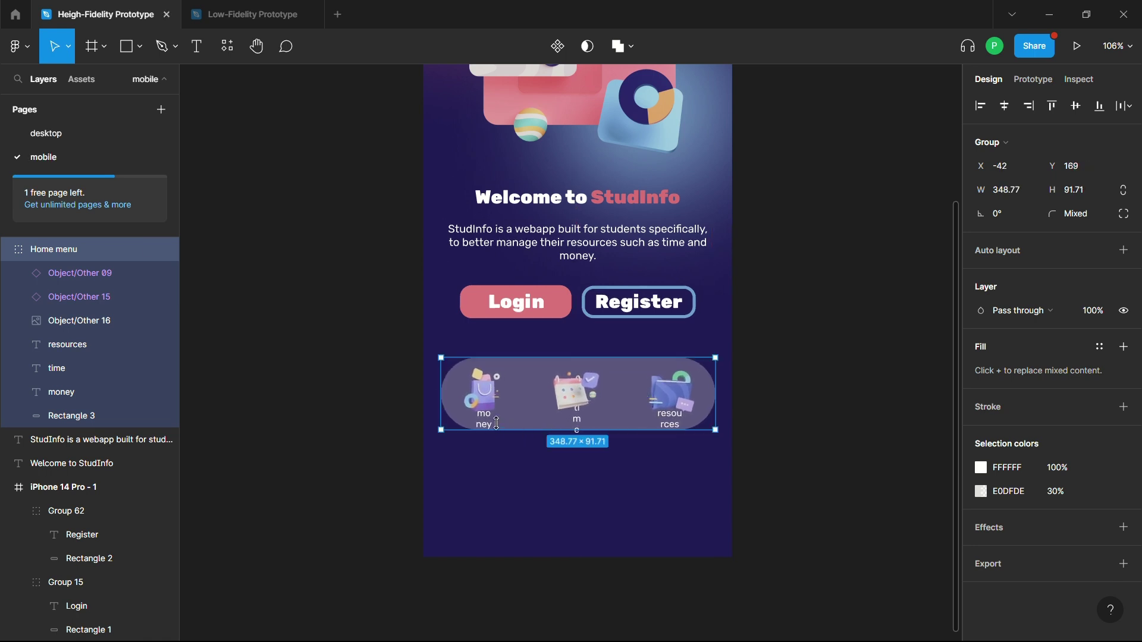
# Set the money, time and resources labels to auto width so each stays on one line.
pyautogui.doubleClick(493, 425)
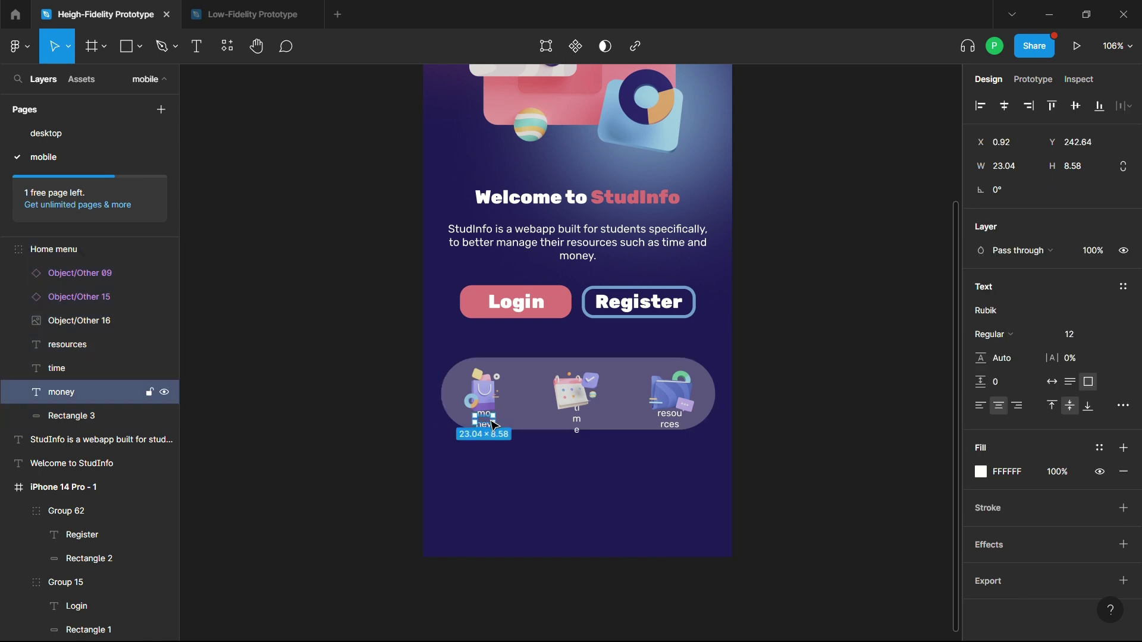
pyautogui.click(1052, 382)
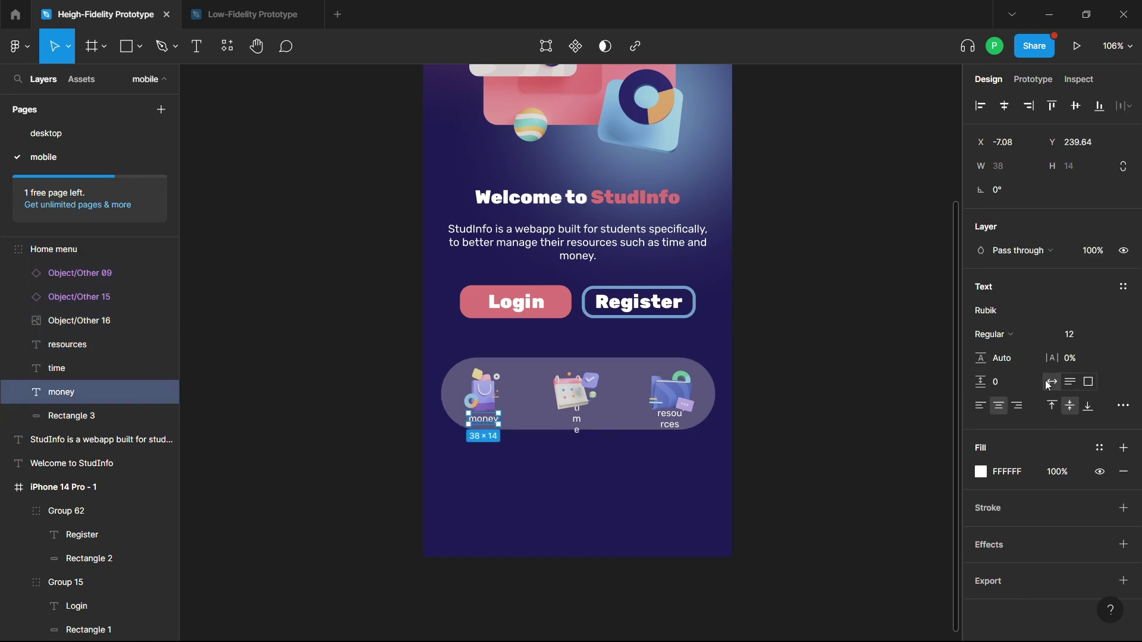
pyautogui.hotkey('shift', 'Tab')
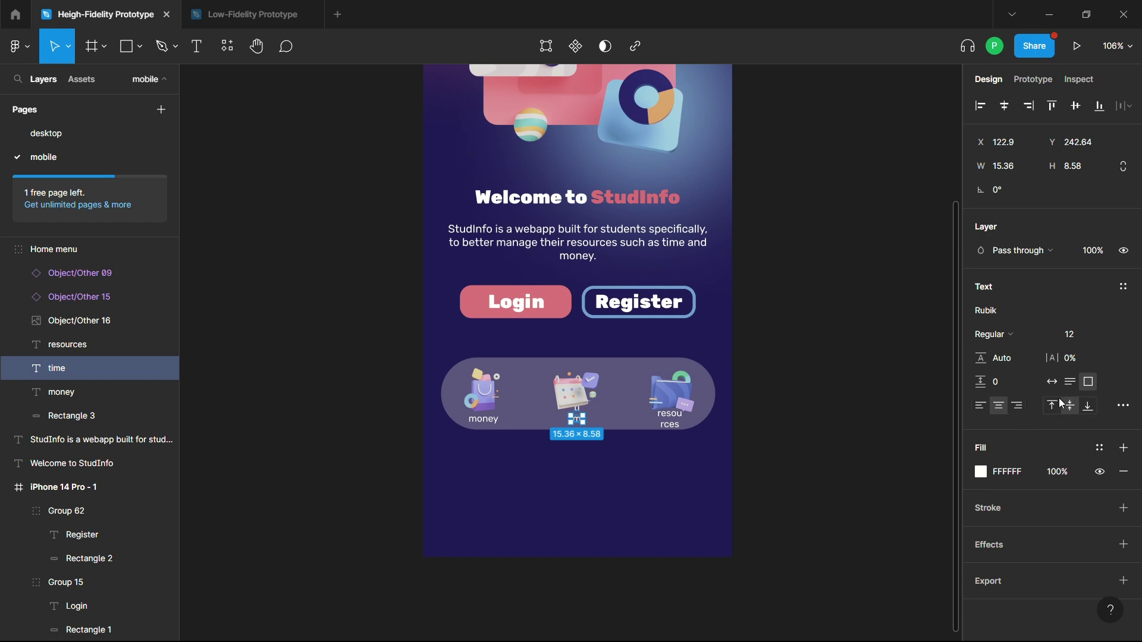
pyautogui.click(1052, 381)
pyautogui.click(674, 423)
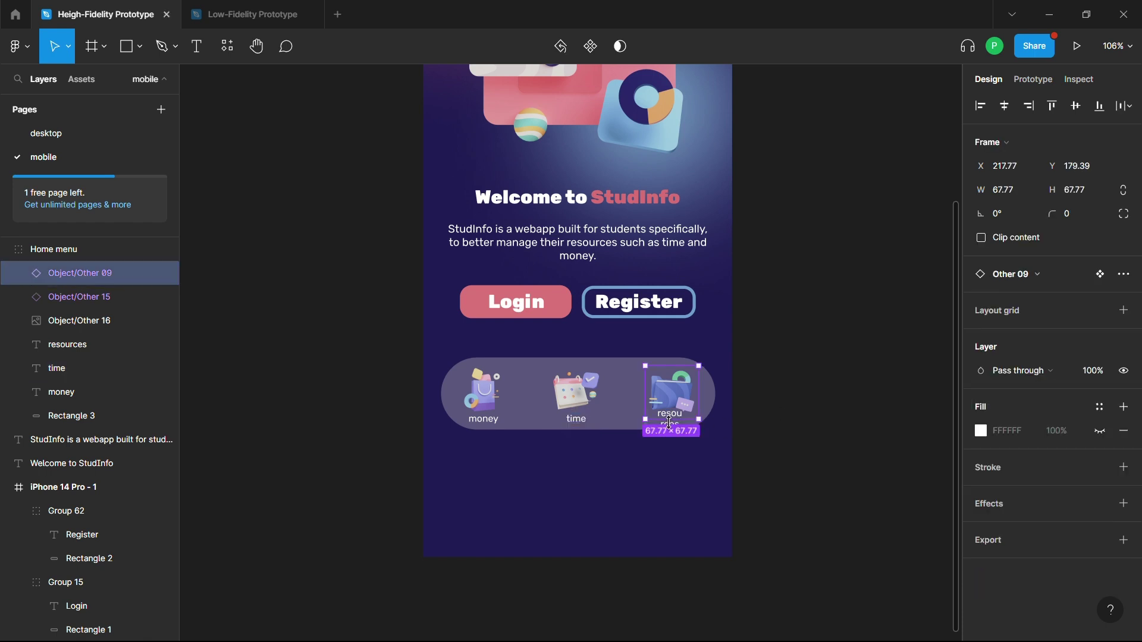
pyautogui.click(664, 427)
pyautogui.click(1052, 381)
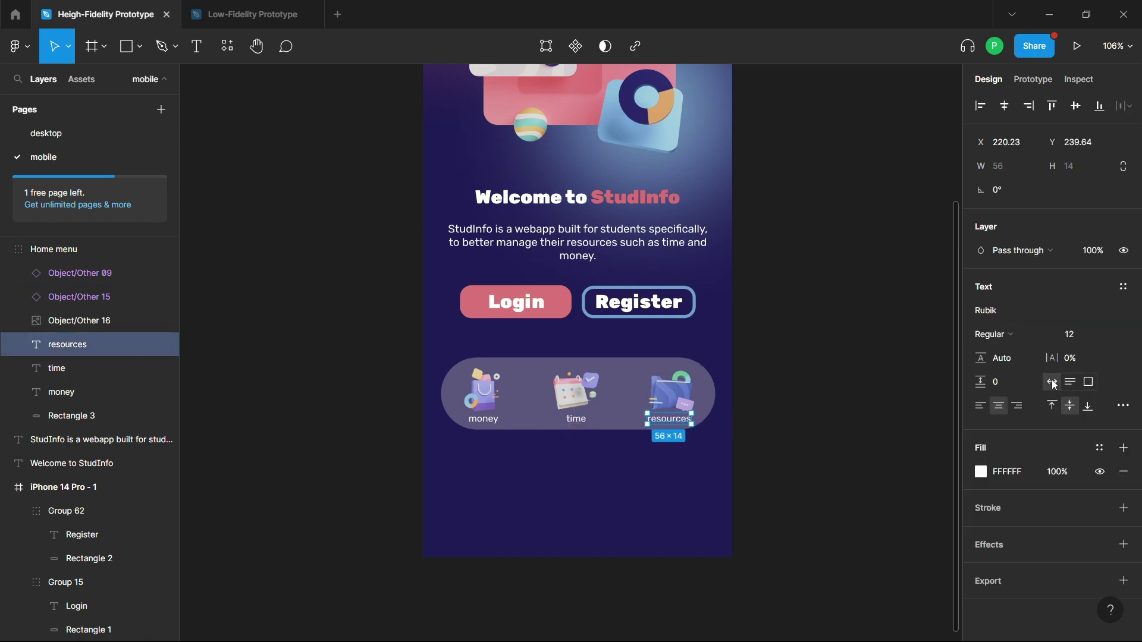
pyautogui.click(790, 490)
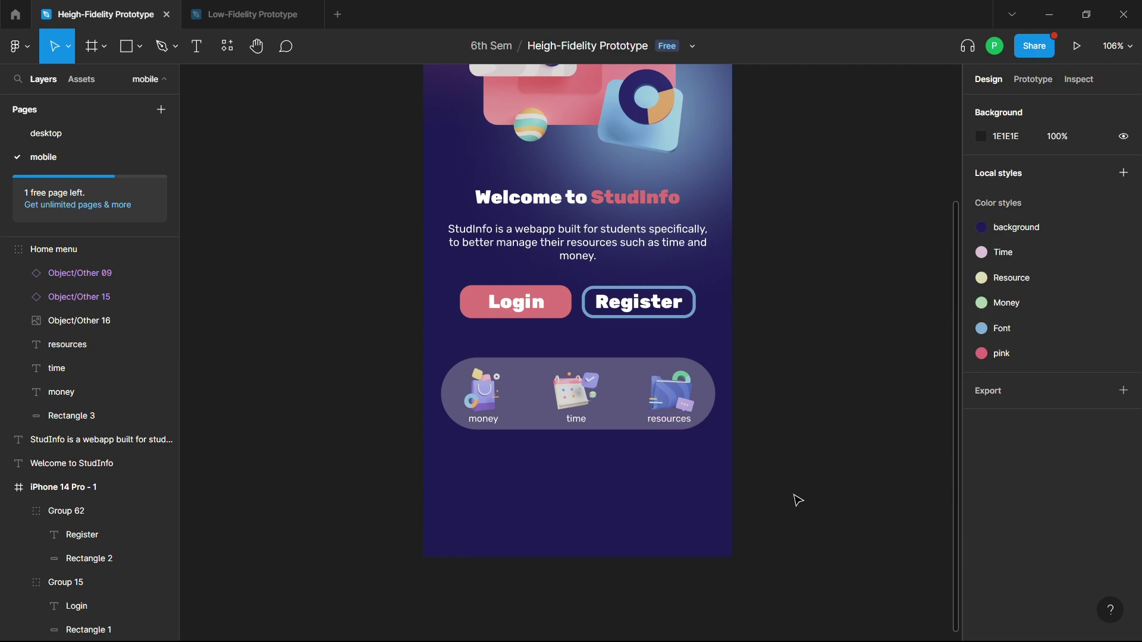
# Reduce the menu background rectangle's corner radius to 27.
pyautogui.scroll(3, 798, 501)
pyautogui.scroll(-3, 795, 500)
pyautogui.click(549, 409)
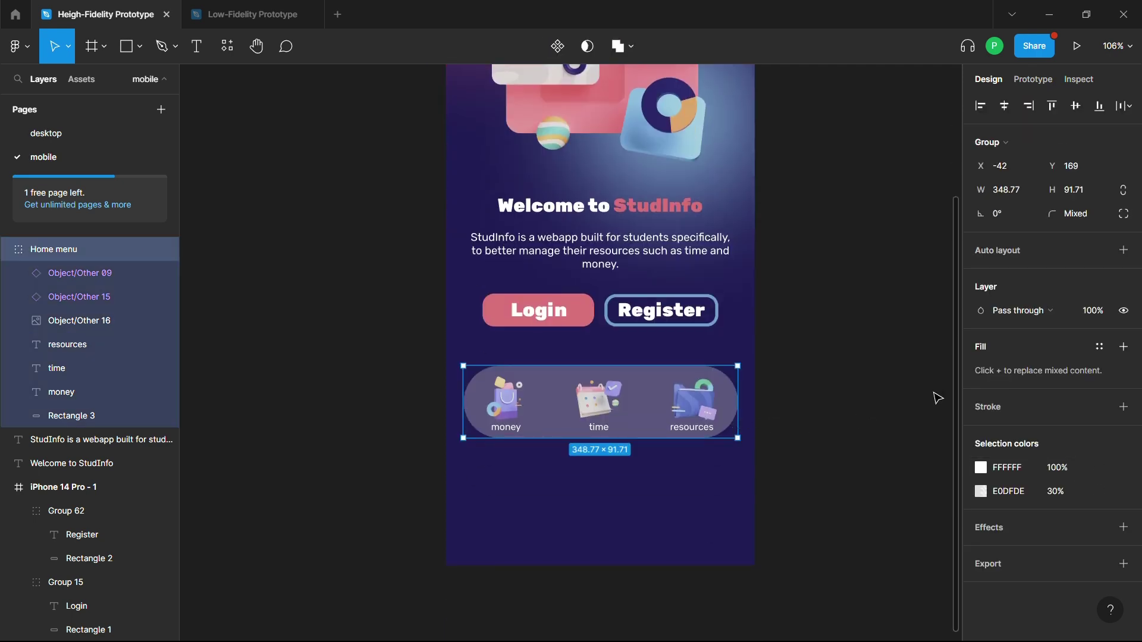
pyautogui.click(70, 417)
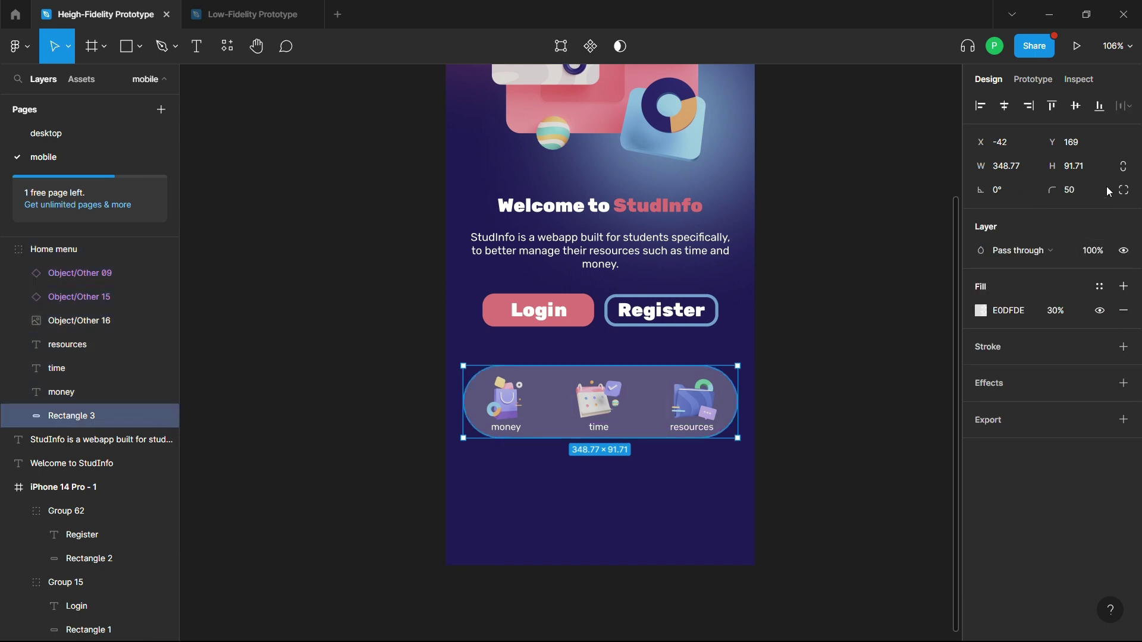
pyautogui.moveTo(1104, 188)
pyautogui.mouseDown()
pyautogui.moveTo(859, 211)
pyautogui.moveTo(689, 251)
pyautogui.moveTo(631, 235)
pyautogui.moveTo(578, 250)
pyautogui.mouseUp()
pyautogui.click(782, 314)
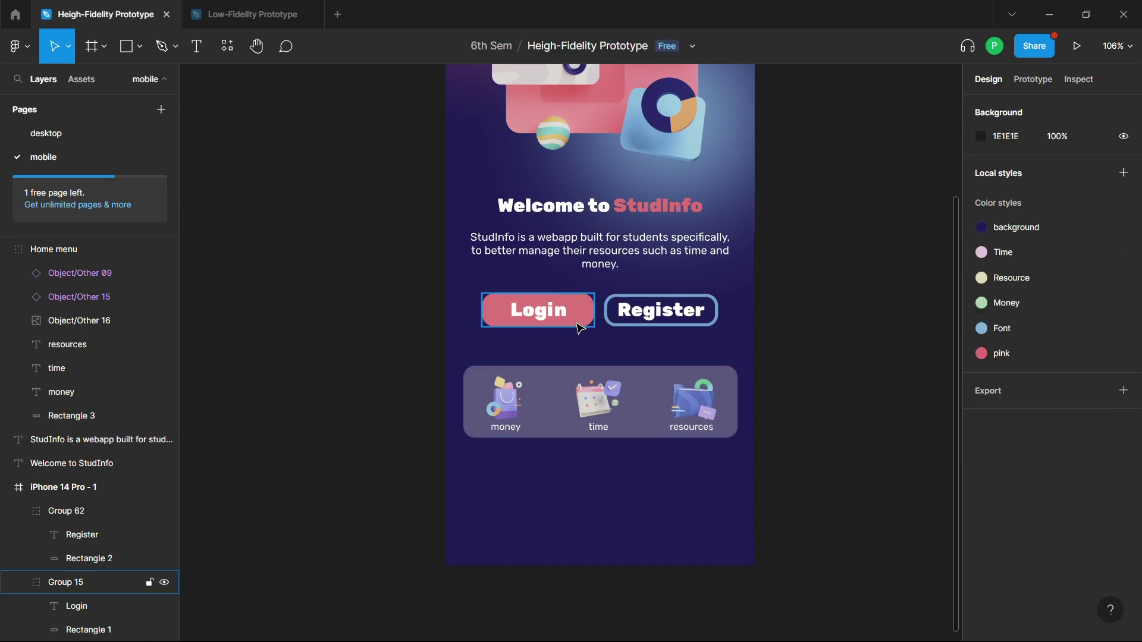
pyautogui.click(583, 321)
pyautogui.click(721, 316)
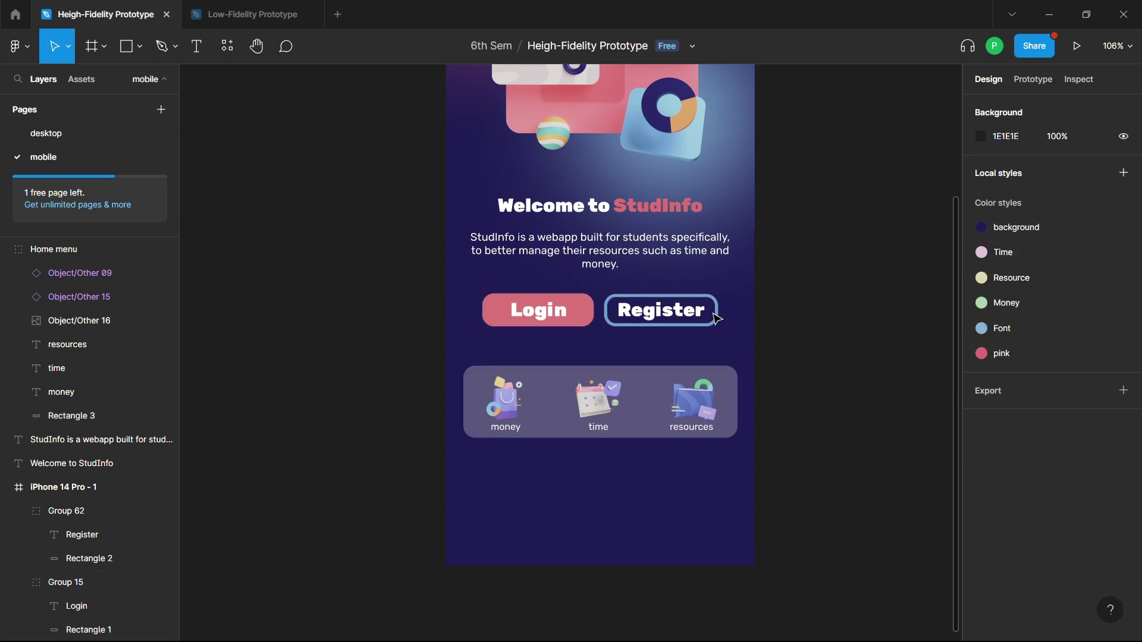
pyautogui.click(719, 311)
pyautogui.click(841, 306)
pyautogui.click(580, 310)
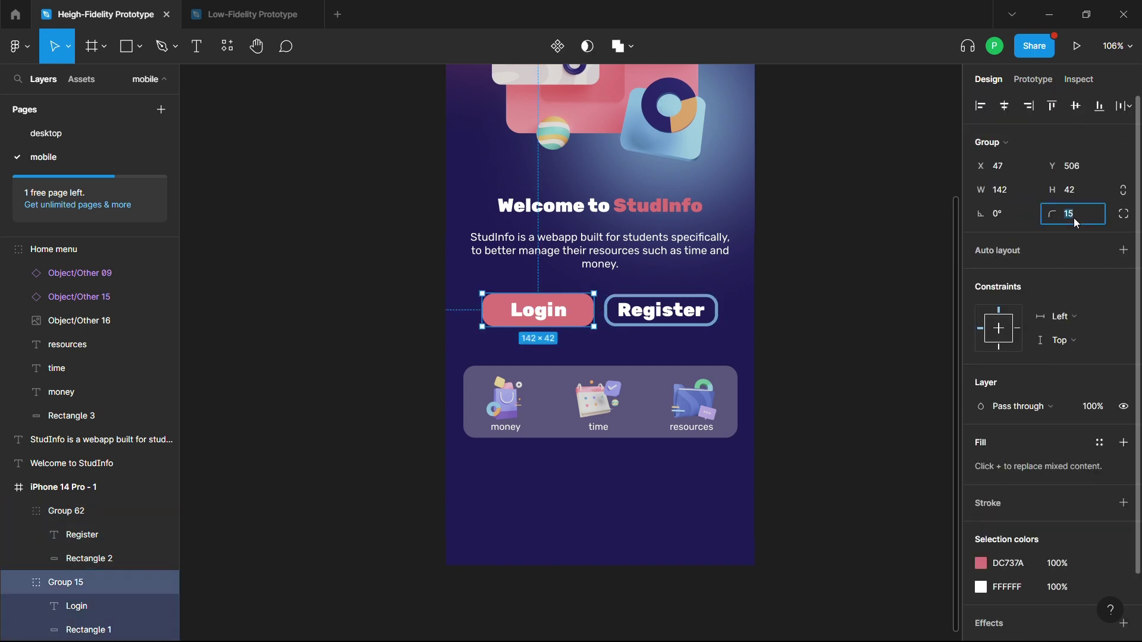
pyautogui.write('15')
pyautogui.click(712, 313)
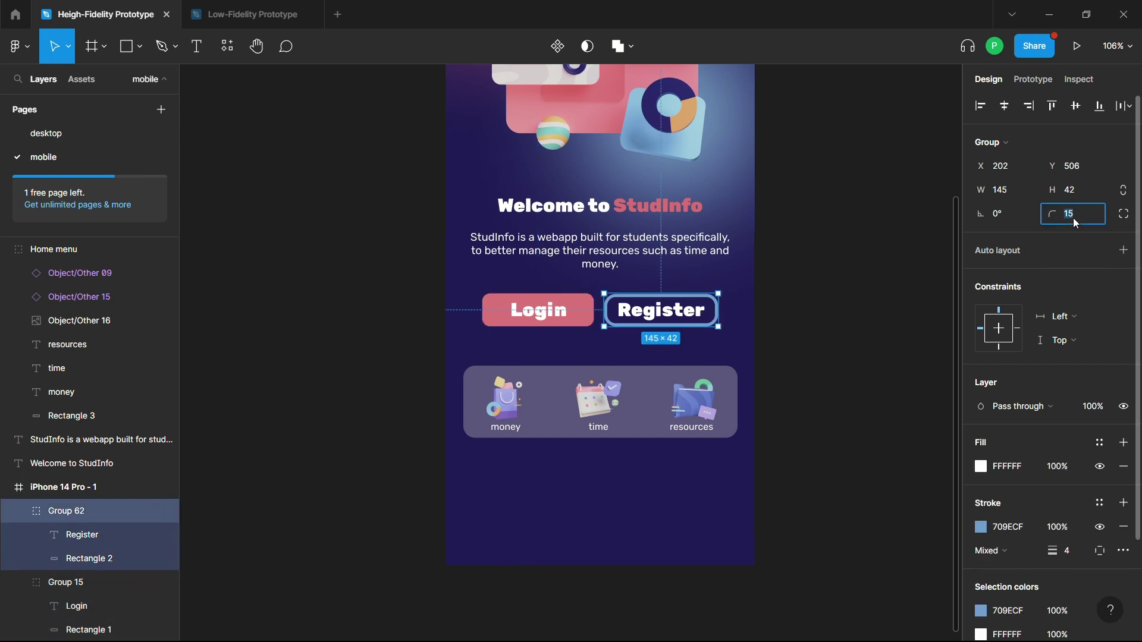
pyautogui.click(581, 300)
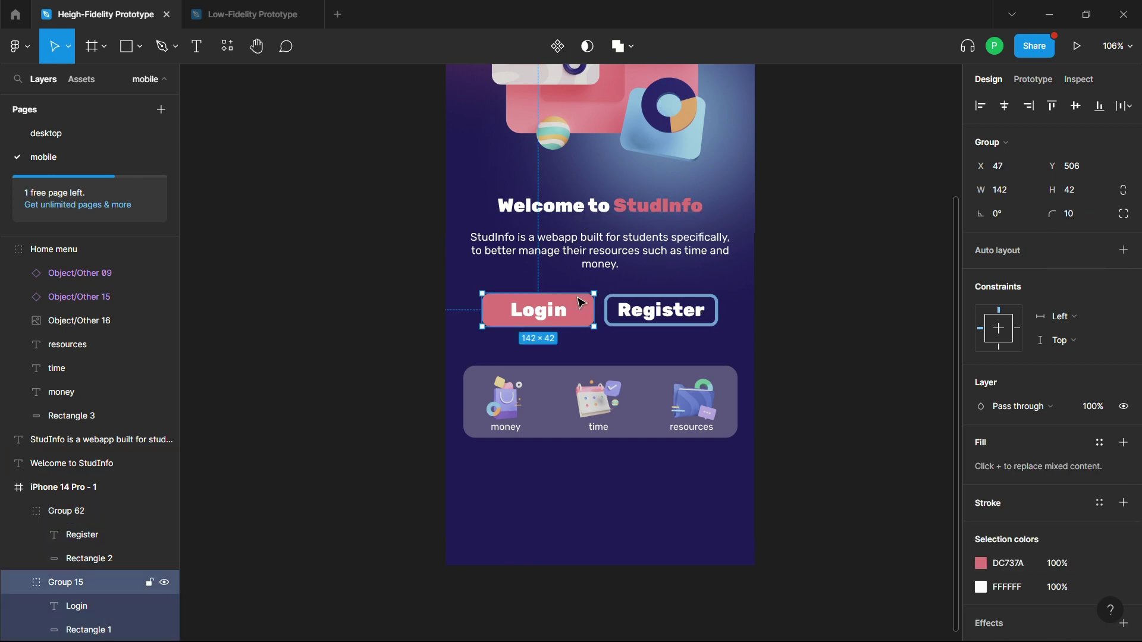
pyautogui.click(833, 301)
pyautogui.scroll(3, 830, 302)
pyautogui.scroll(-1, 826, 303)
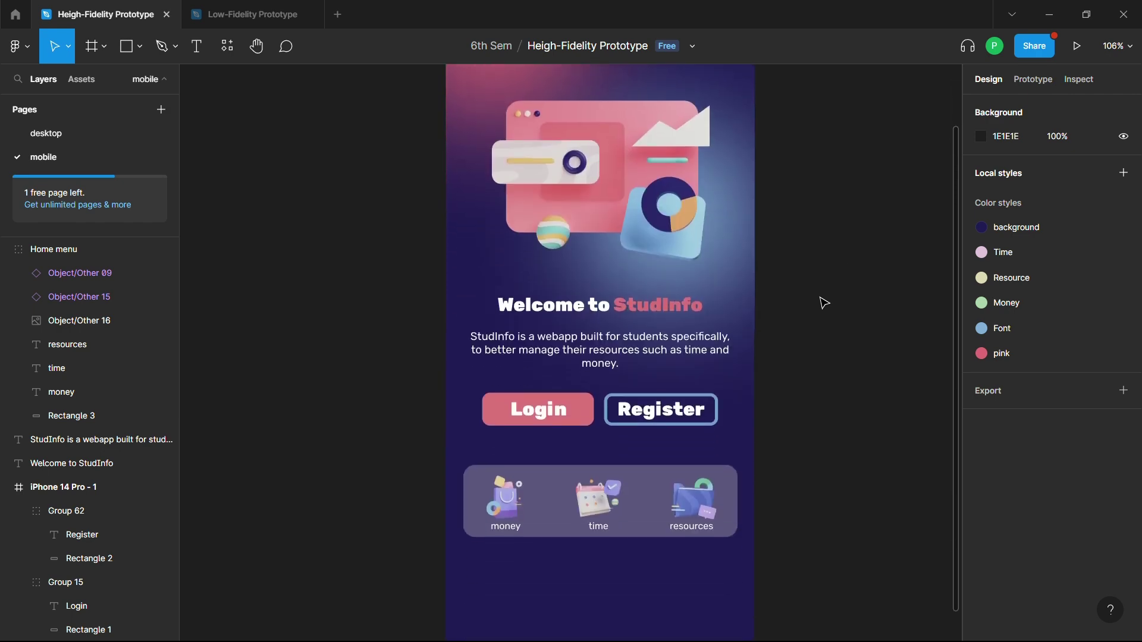
pyautogui.scroll(3, 300, 318)
pyautogui.scroll(-3, 300, 318)
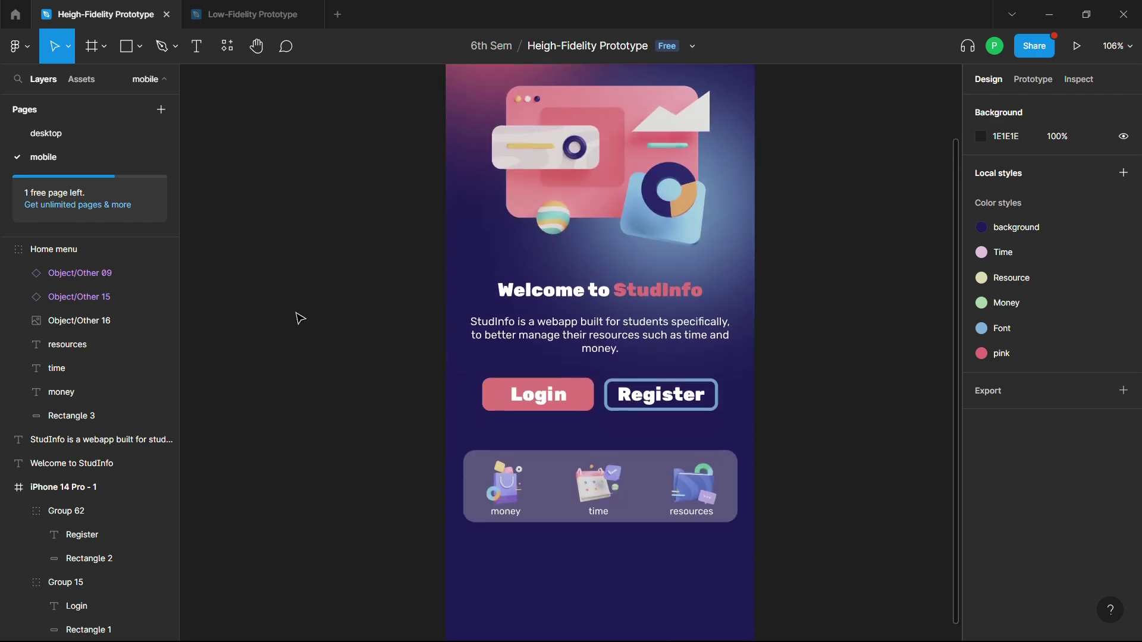
pyautogui.scroll(3, 300, 318)
pyautogui.scroll(-7, 299, 318)
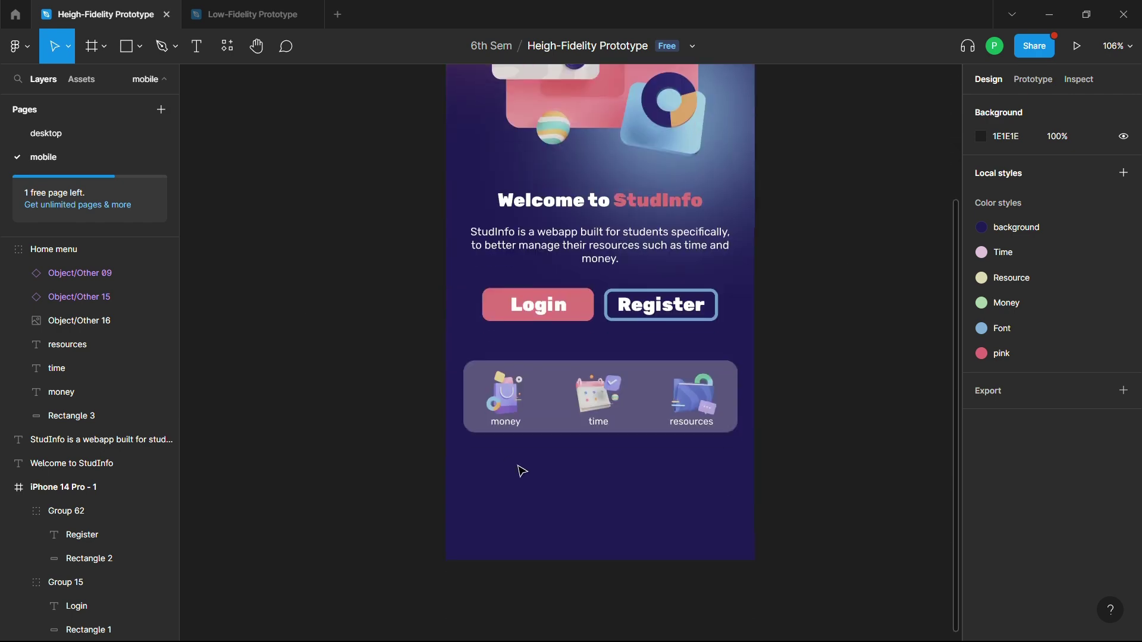
pyautogui.click(94, 134)
pyautogui.click(250, 14)
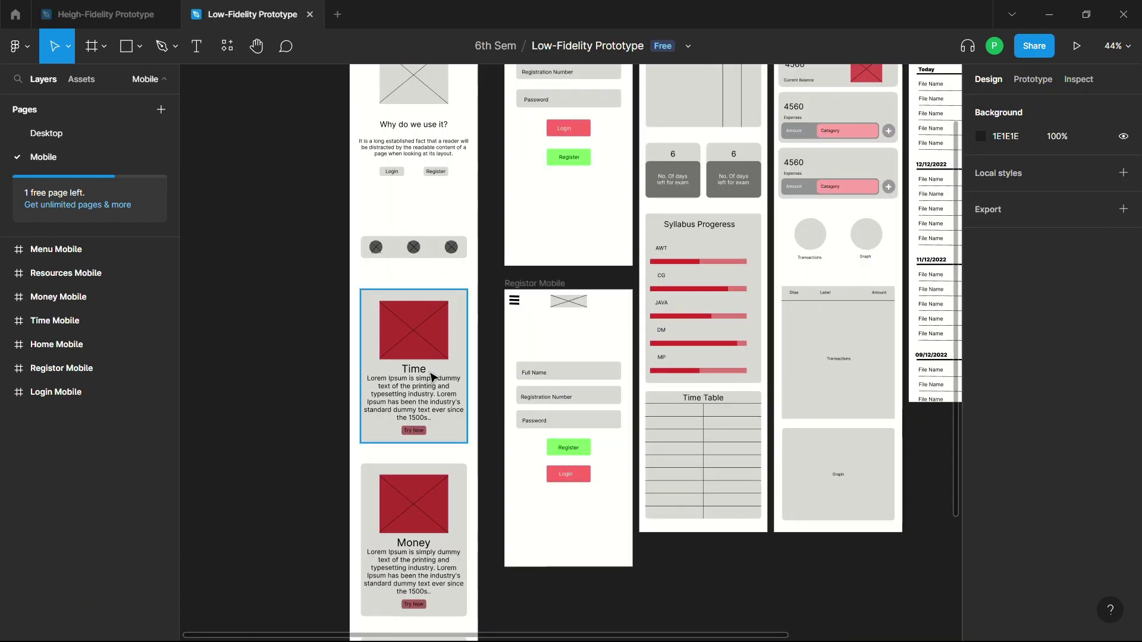
pyautogui.scroll(-10, 416, 476)
pyautogui.scroll(10, 417, 476)
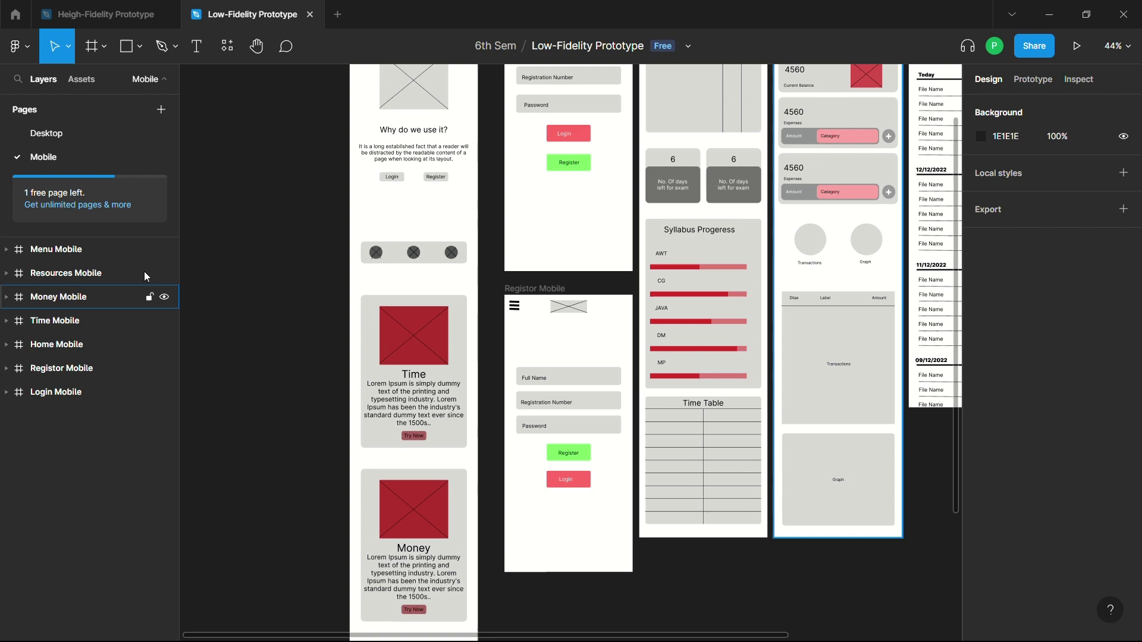
pyautogui.click(119, 9)
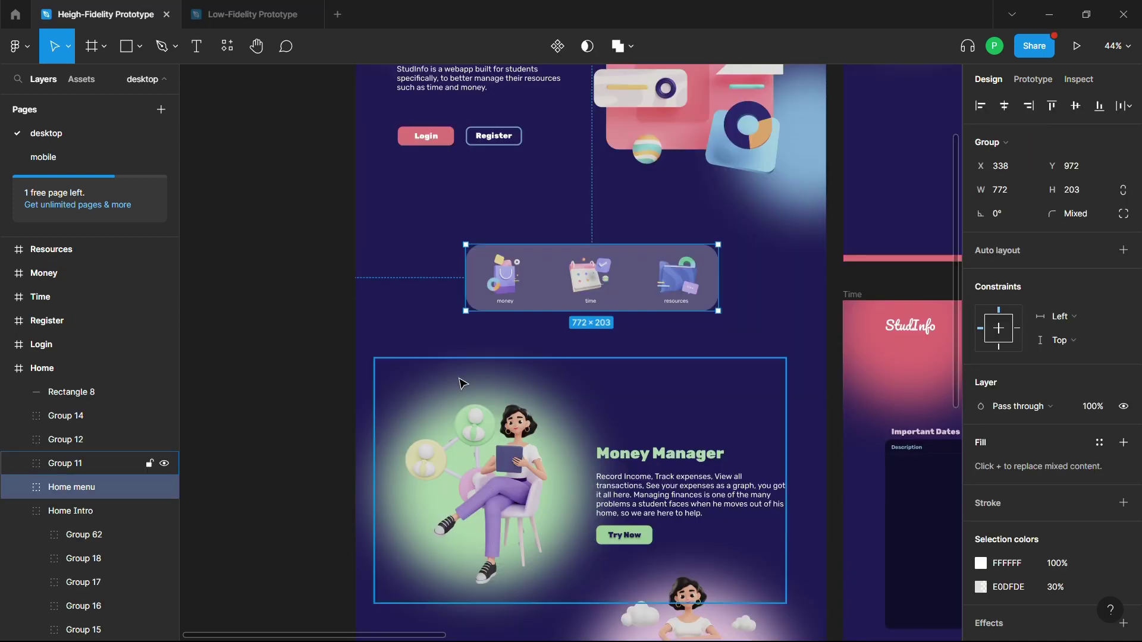
pyautogui.click(23, 157)
pyautogui.scroll(5, 418, 350)
pyautogui.scroll(-1, 421, 349)
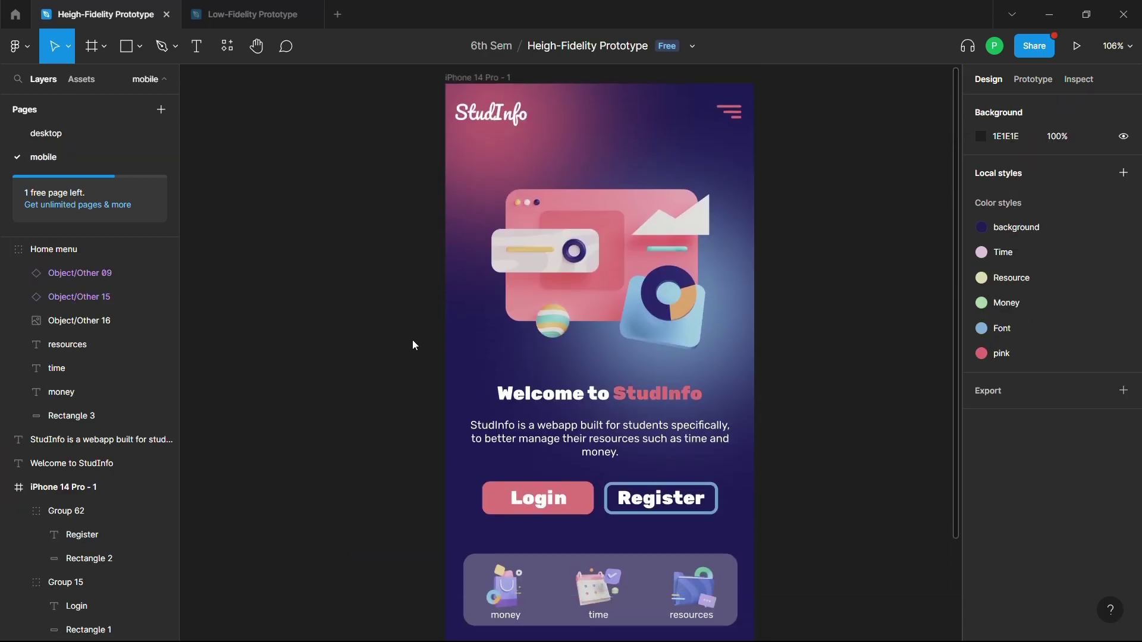
pyautogui.scroll(-6, 421, 349)
pyautogui.click(89, 135)
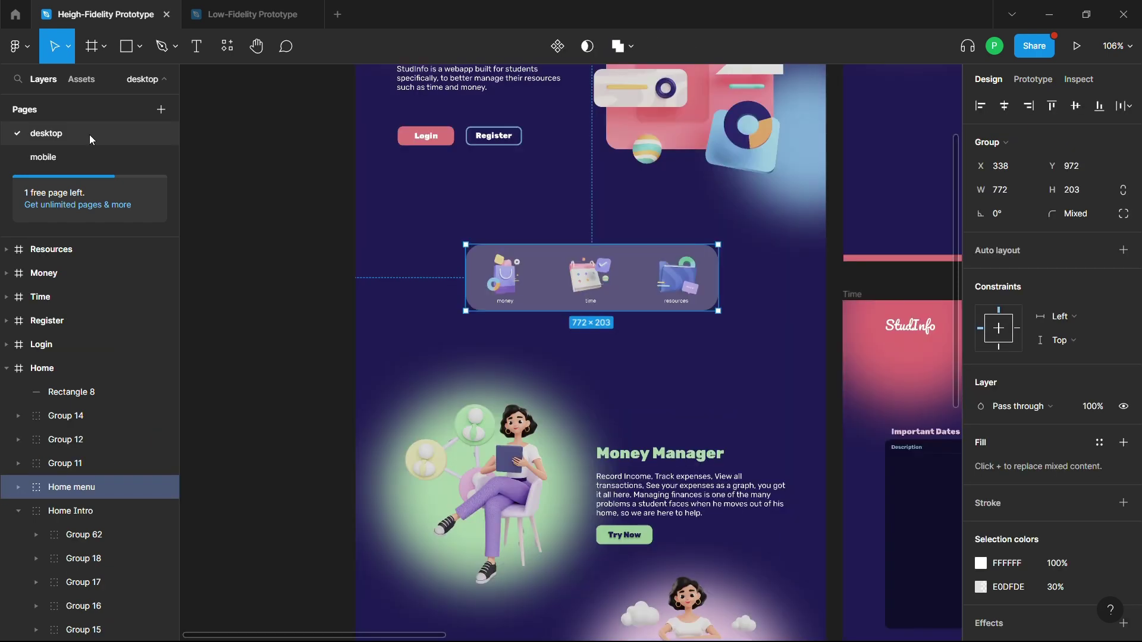
pyautogui.scroll(-8, 394, 399)
pyautogui.scroll(3, 477, 365)
pyautogui.doubleClick(477, 365)
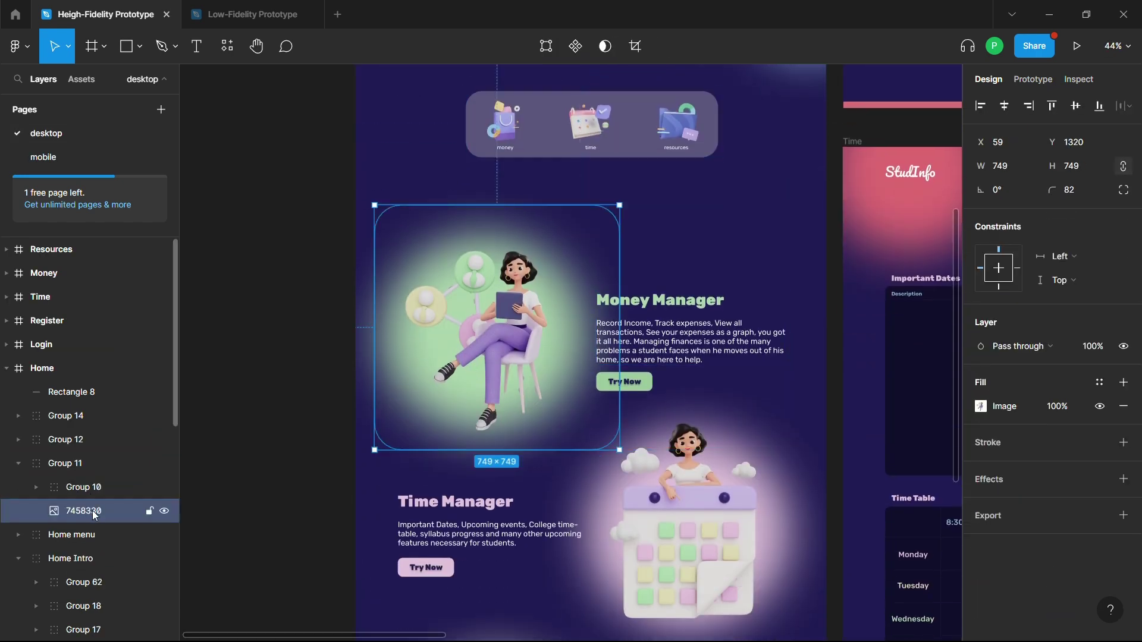
pyautogui.scroll(-5, 98, 511)
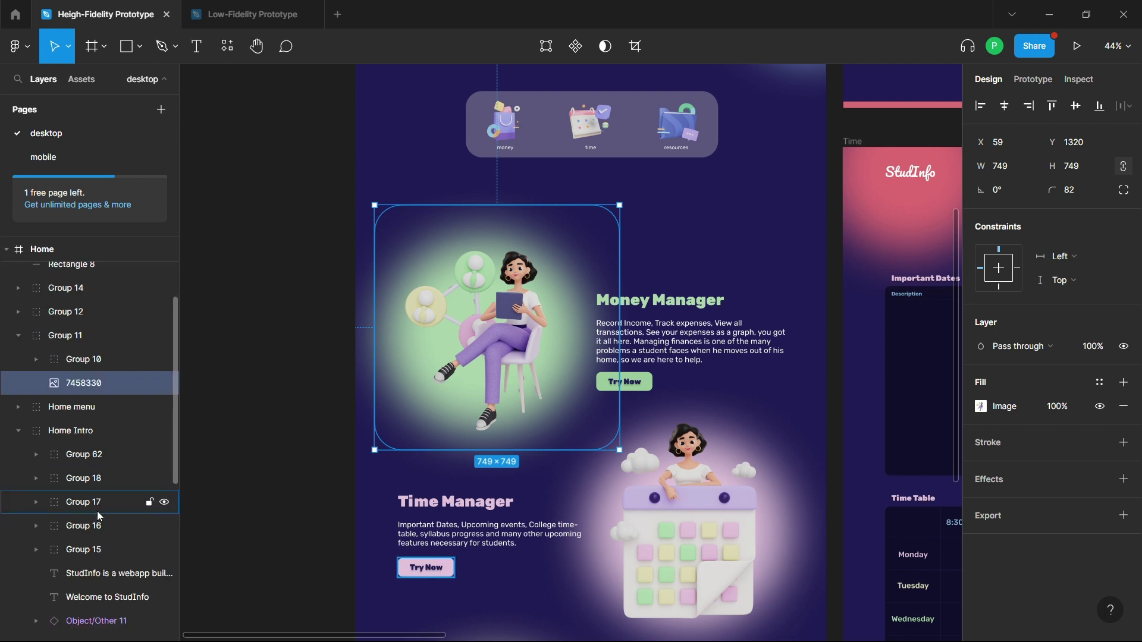
pyautogui.scroll(-5, 97, 512)
pyautogui.scroll(-3, 98, 512)
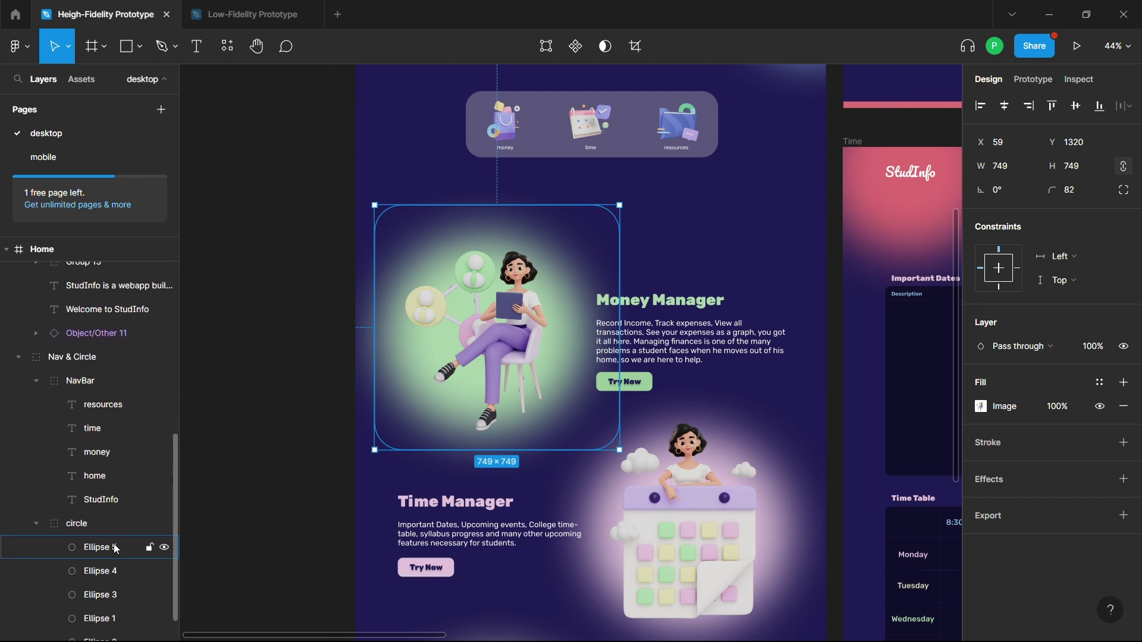
pyautogui.scroll(-1, 115, 589)
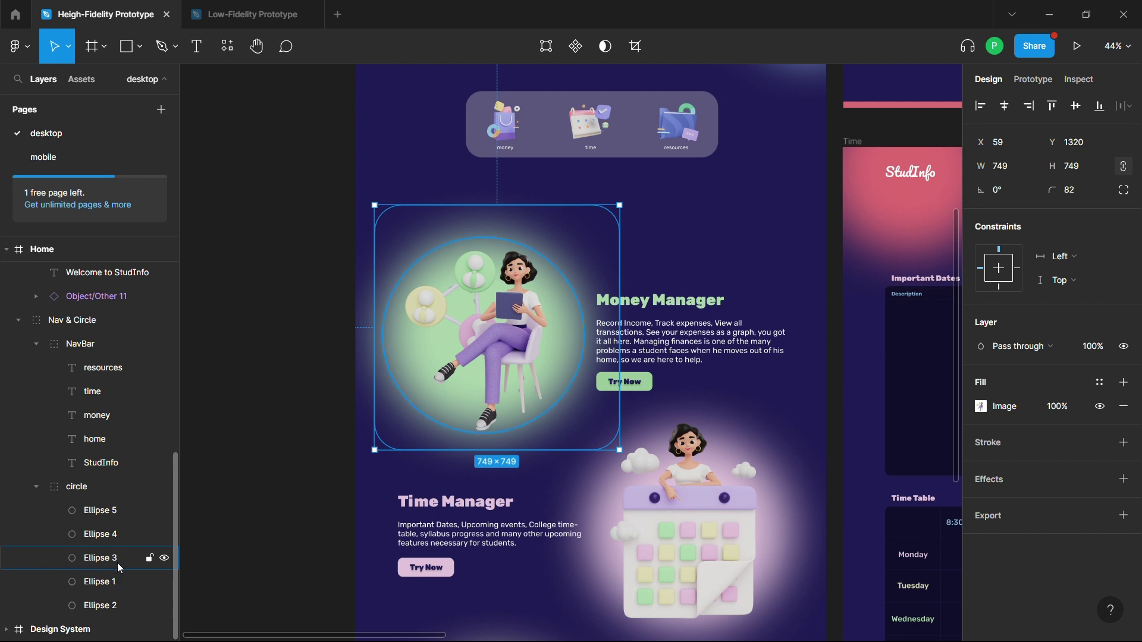
pyautogui.click(117, 563)
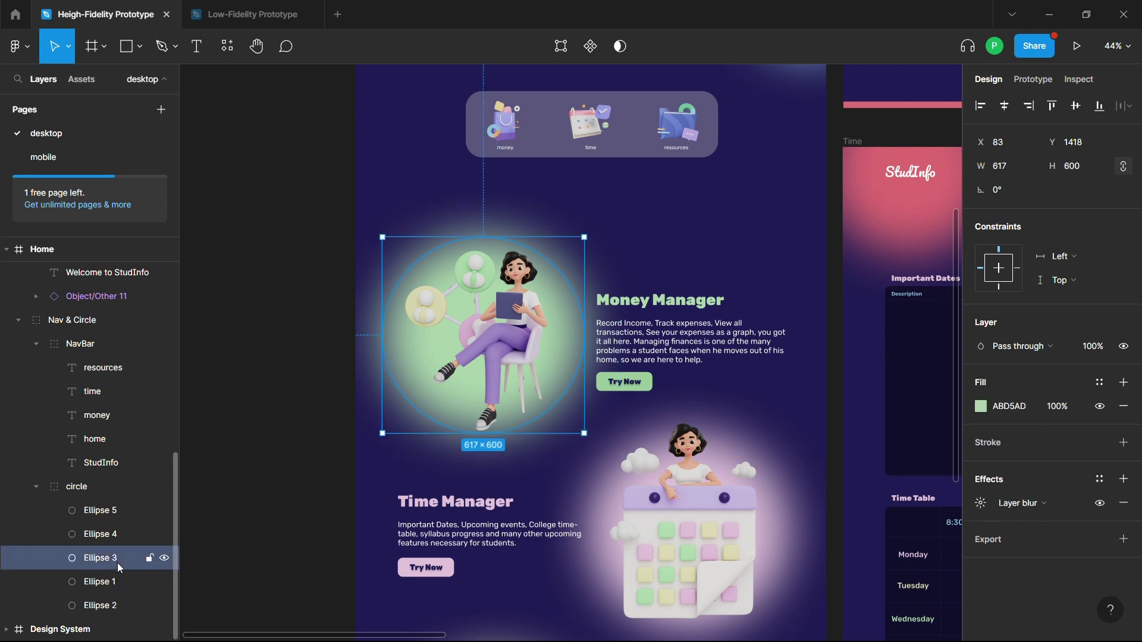
pyautogui.click(96, 156)
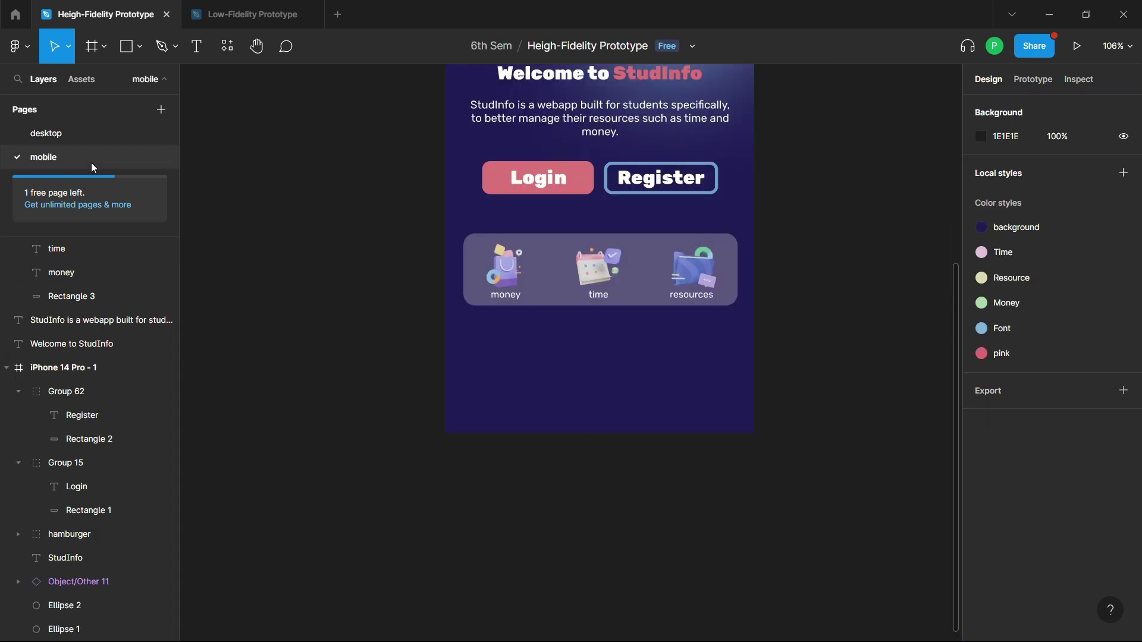
# Move the Home menu card and both welcome texts into the iPhone 14 Pro - 1 frame.
pyautogui.scroll(2, 109, 469)
pyautogui.scroll(-2, 47, 434)
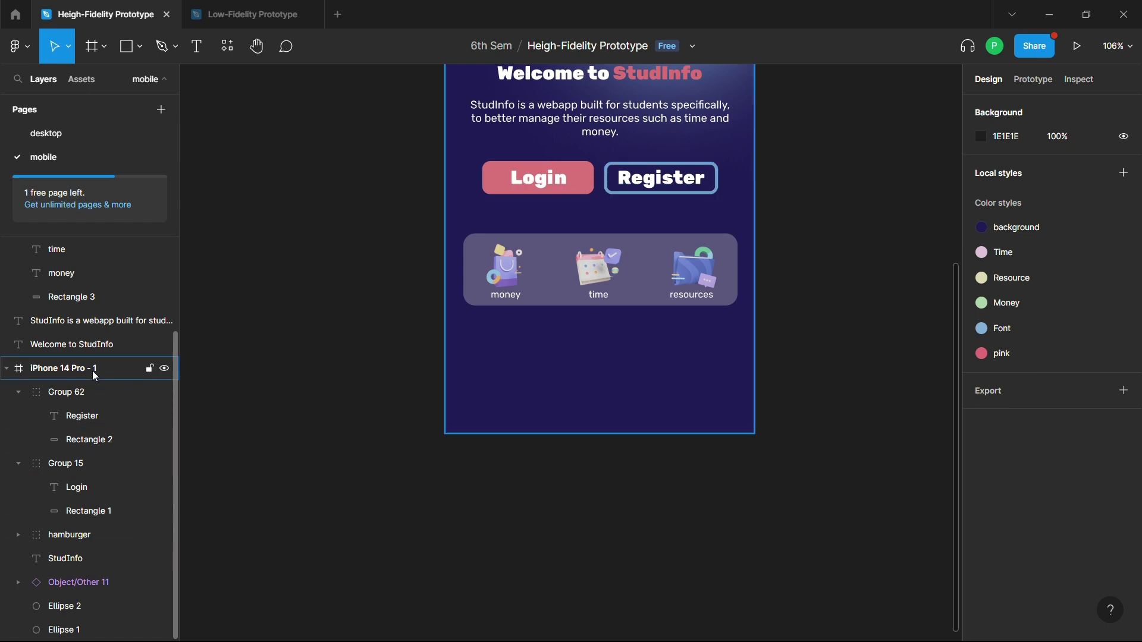
pyautogui.scroll(1, 95, 376)
pyautogui.scroll(2, 35, 298)
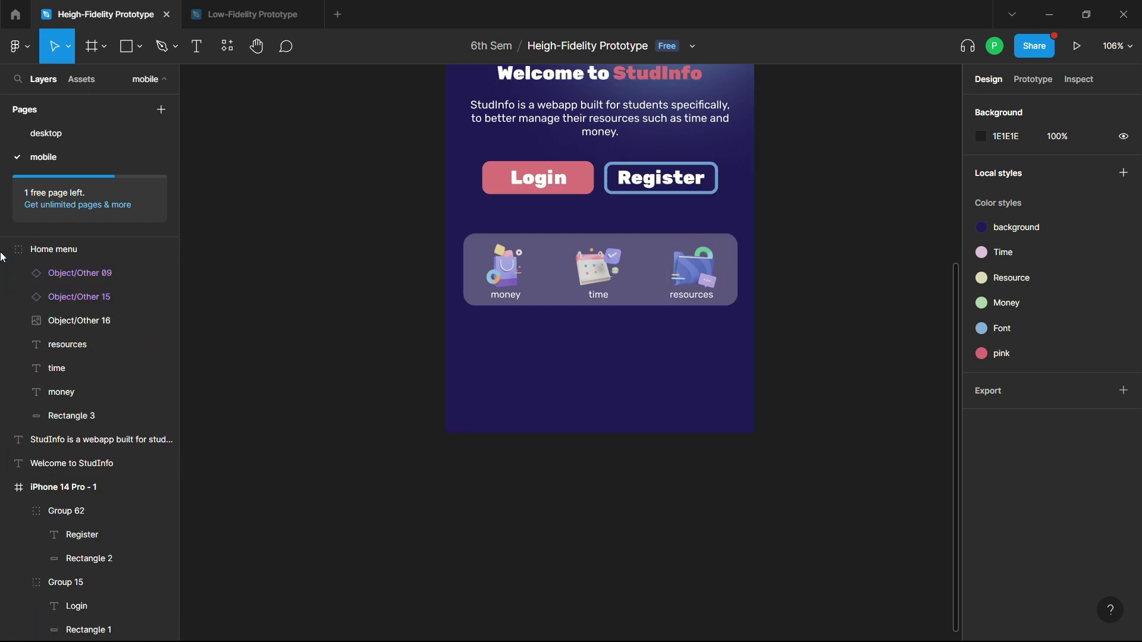
pyautogui.click(36, 252)
pyautogui.keyDown('shift'); pyautogui.click(72, 440); pyautogui.keyUp('shift')
pyautogui.keyDown('shift'); pyautogui.click(70, 461); pyautogui.keyUp('shift')
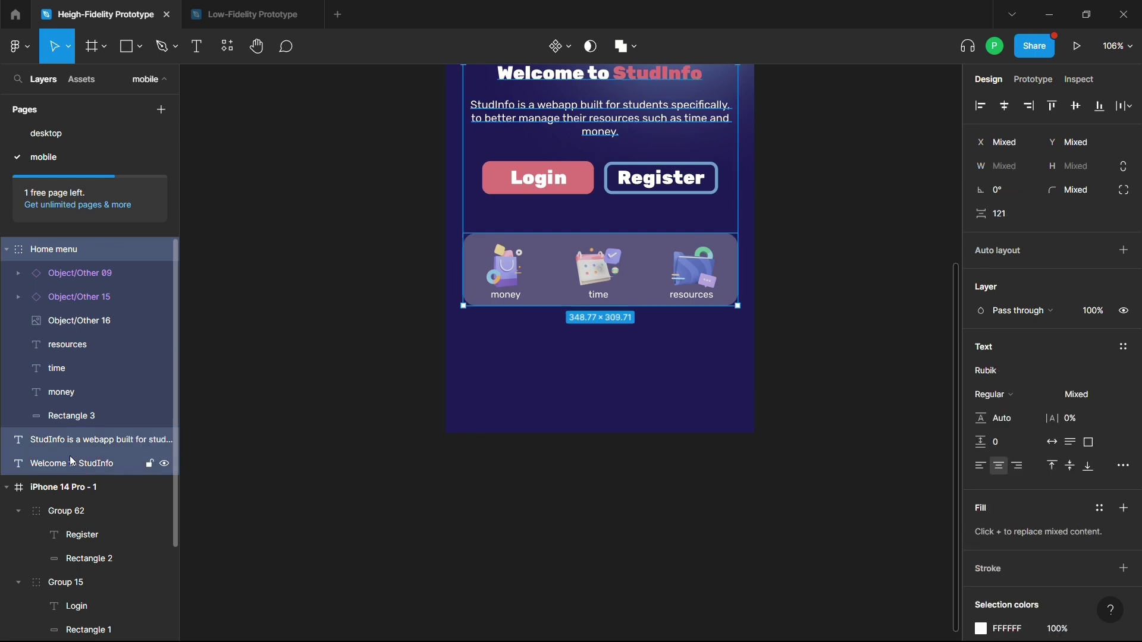
pyautogui.moveTo(80, 377); pyautogui.dragTo(73, 495)
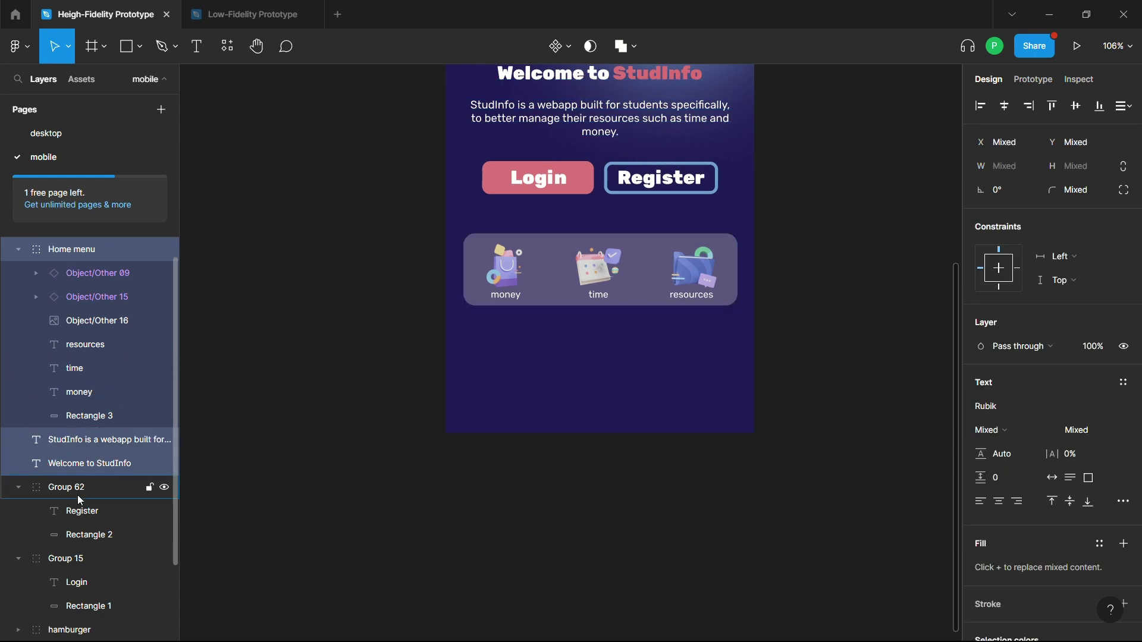
pyautogui.click(347, 501)
# Stretch the iPhone 14 Pro - 1 frame downward to 1396 px tall.
pyautogui.scroll(1, 12, 369)
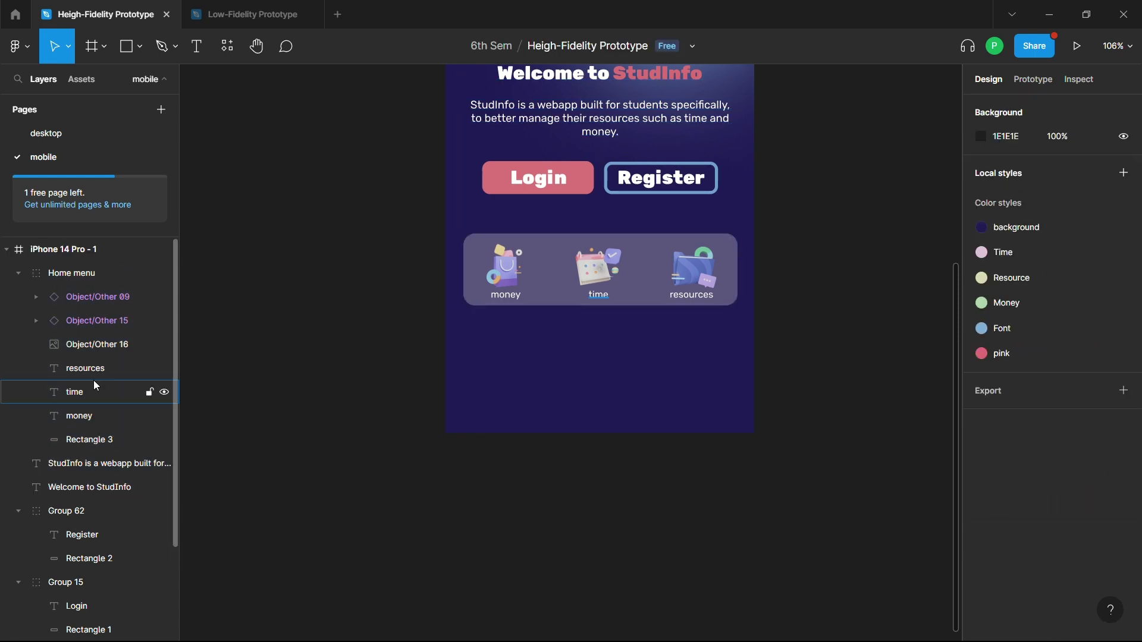
pyautogui.click(130, 256)
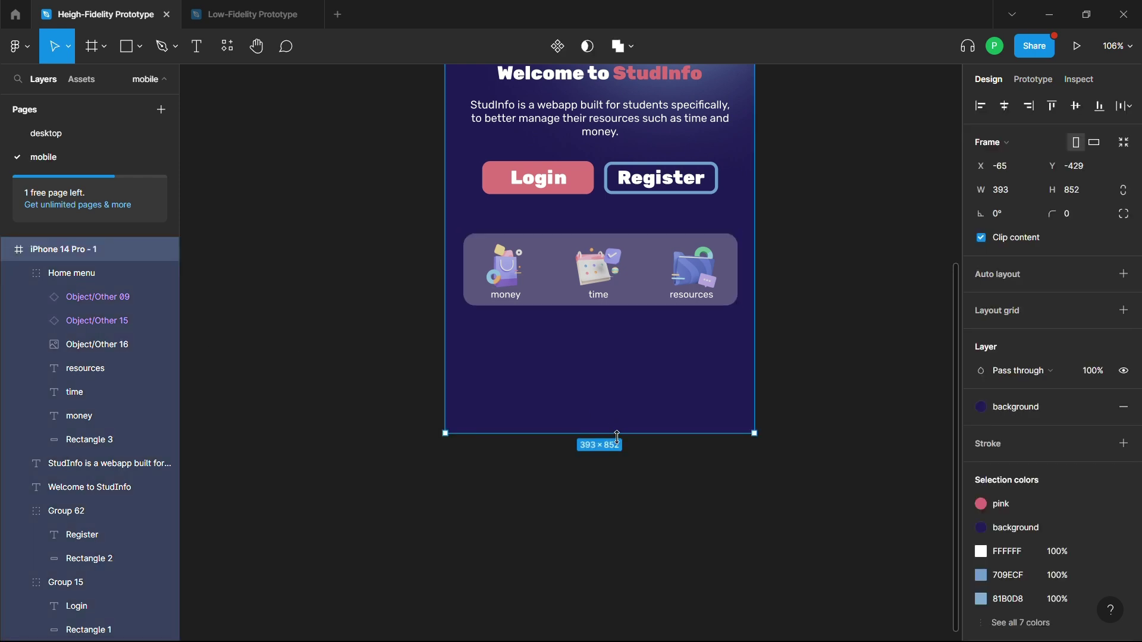
pyautogui.moveTo(618, 441); pyautogui.dragTo(624, 619)
pyautogui.scroll(5, 637, 443)
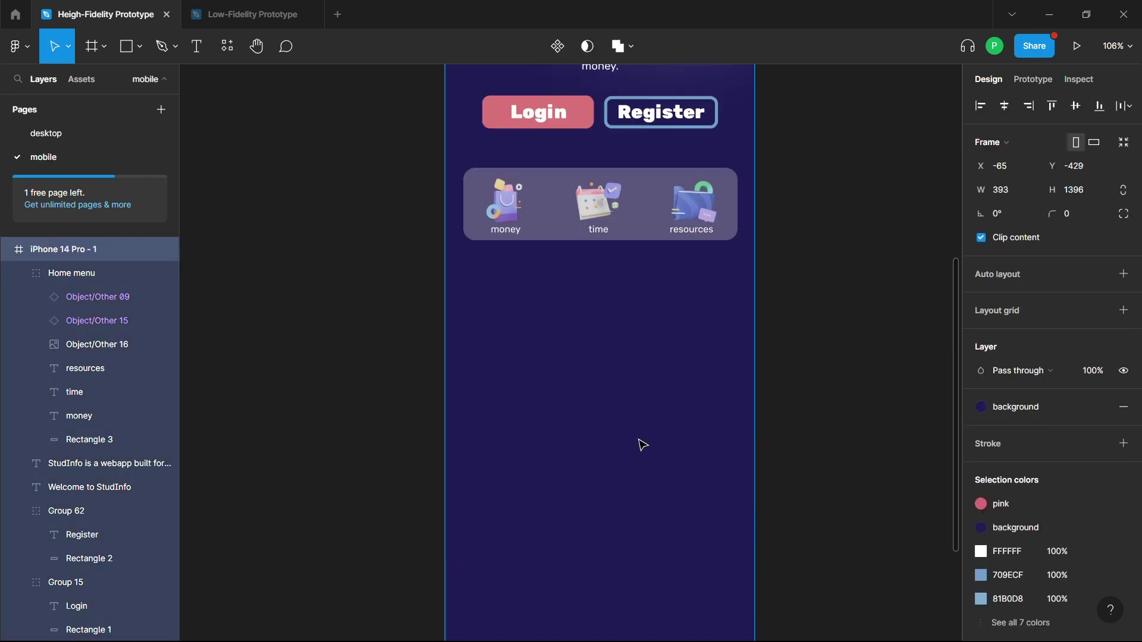
pyautogui.click(641, 445)
# Paste the green glow ellipse, shrink it to 285×277 and centre it under the icon card.
pyautogui.hotkey('ctrl', 'v')
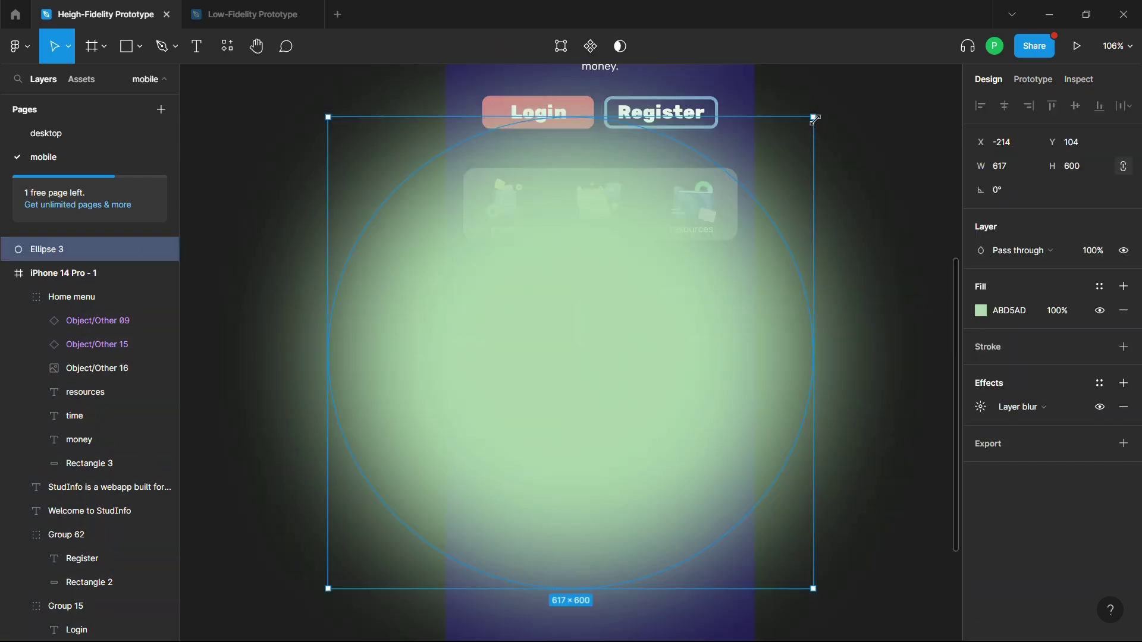
pyautogui.moveTo(815, 119); pyautogui.dragTo(587, 338)
pyautogui.moveTo(448, 454); pyautogui.dragTo(587, 396)
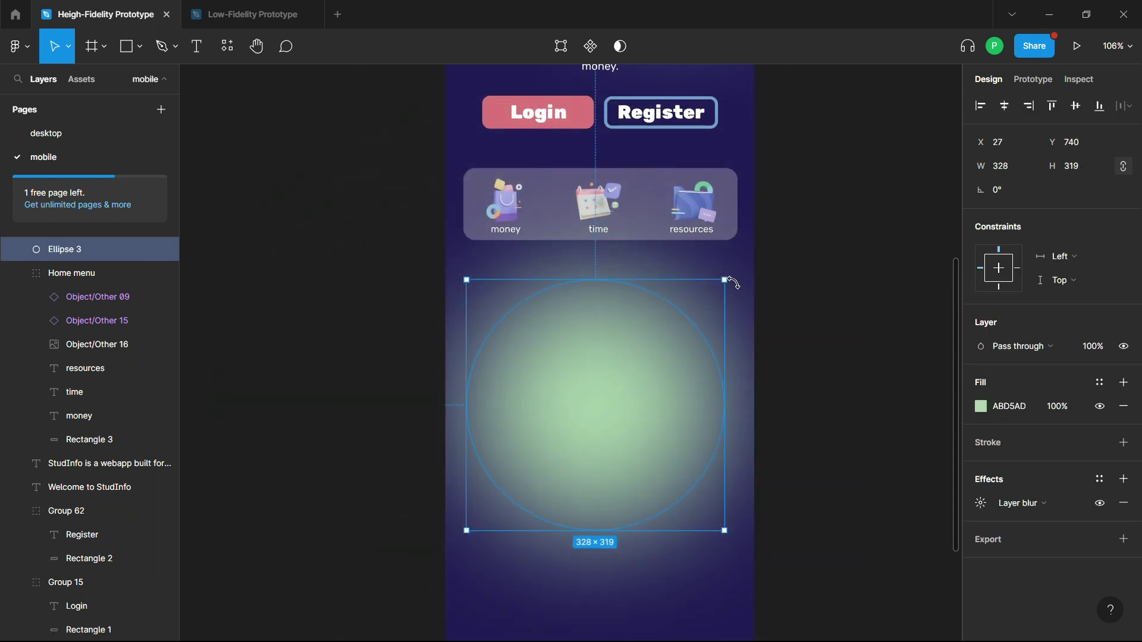
pyautogui.moveTo(726, 281); pyautogui.dragTo(704, 300)
pyautogui.moveTo(622, 386); pyautogui.dragTo(638, 387)
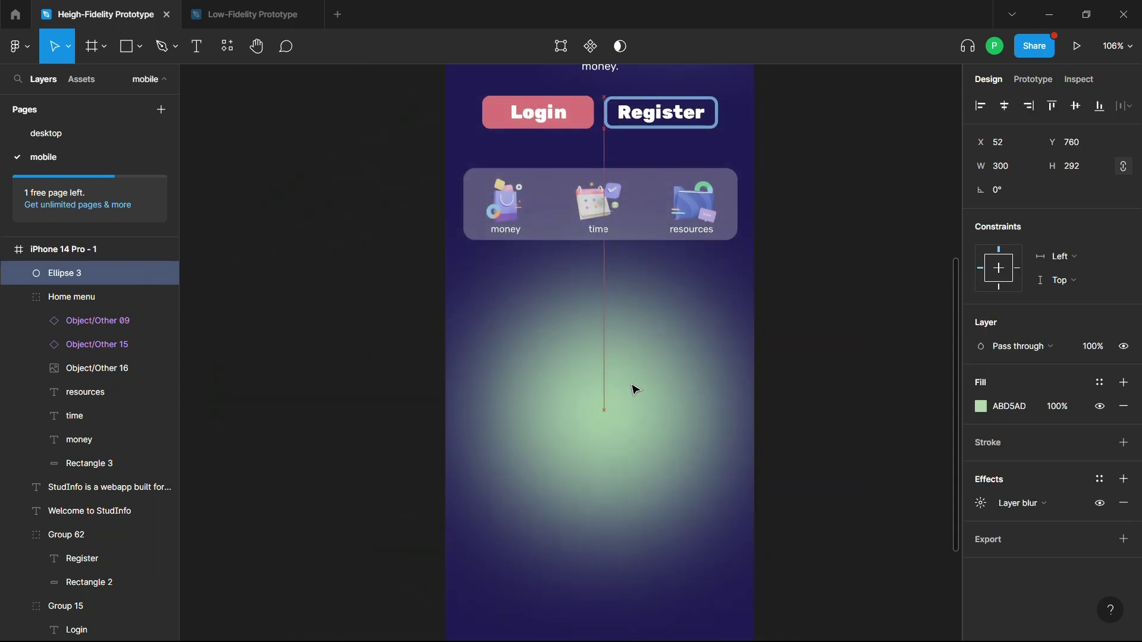
pyautogui.moveTo(722, 296); pyautogui.dragTo(710, 307)
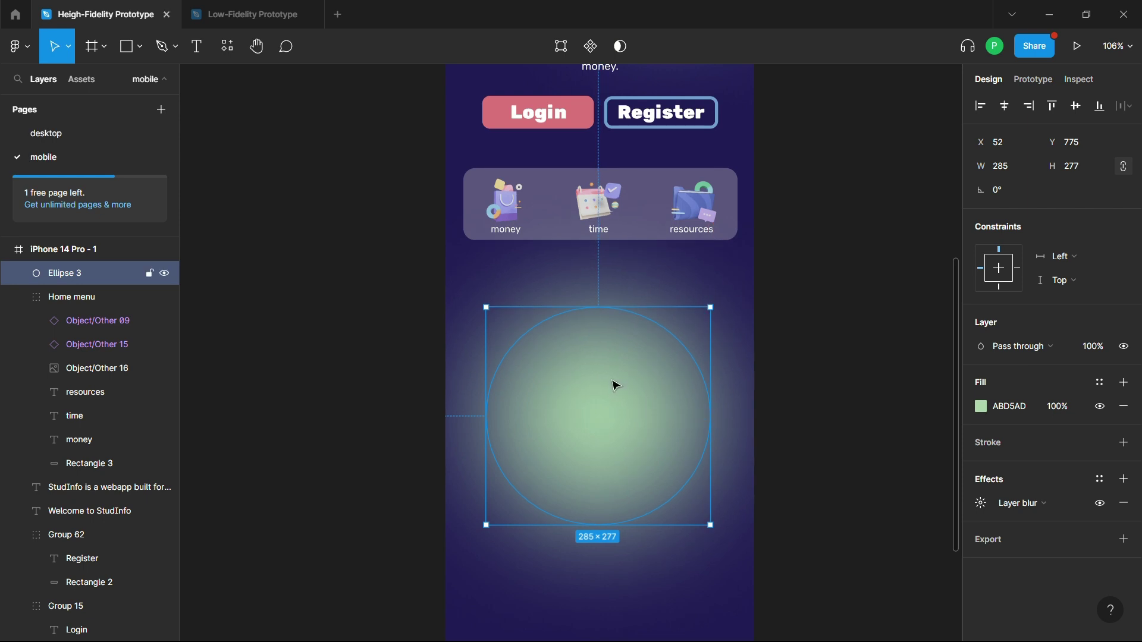
pyautogui.moveTo(616, 385); pyautogui.dragTo(618, 376)
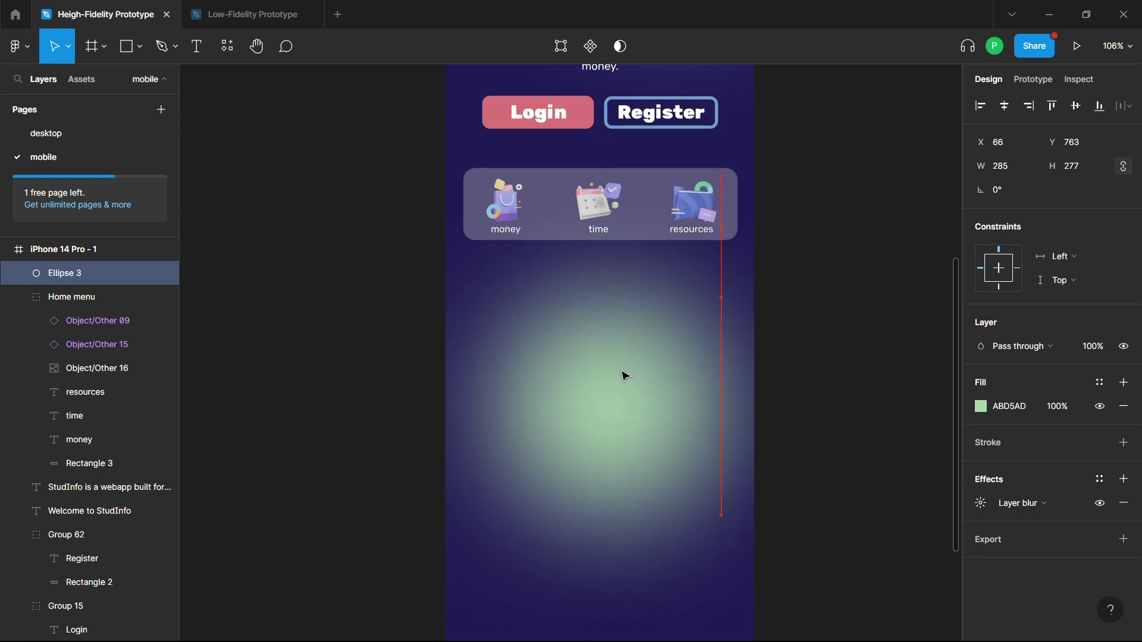
pyautogui.moveTo(618, 376); pyautogui.dragTo(616, 375)
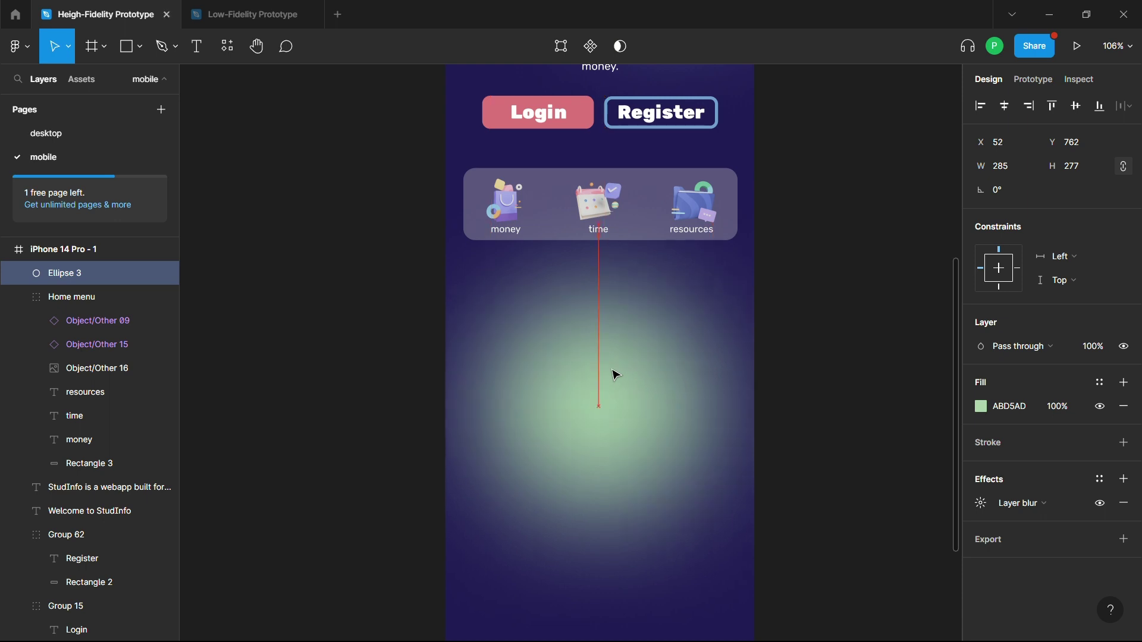
pyautogui.click(846, 273)
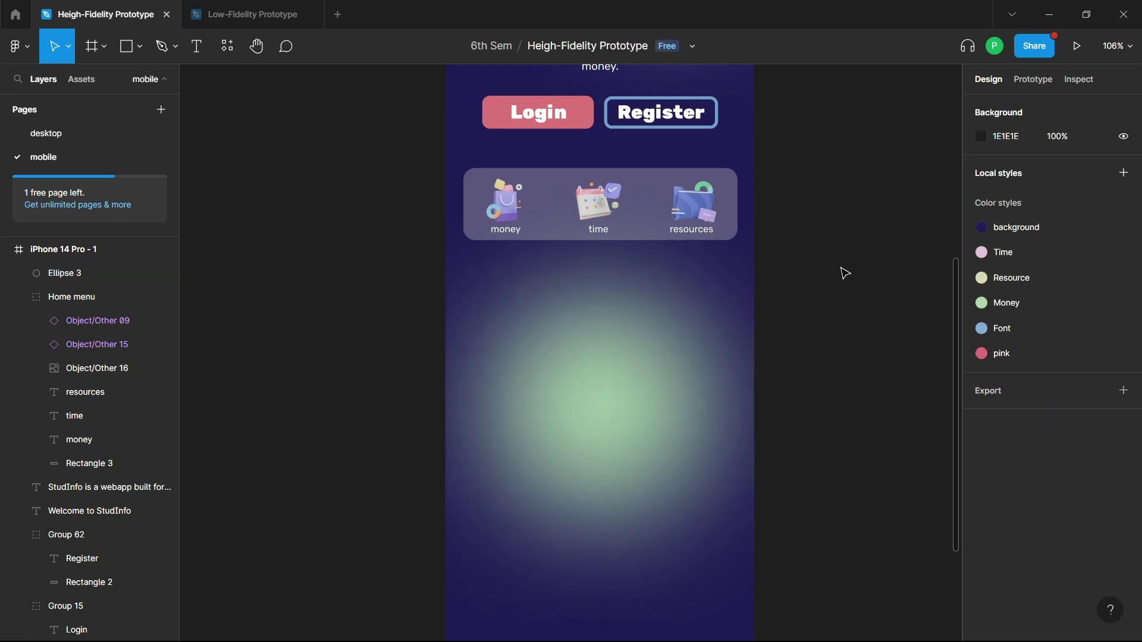
# Copy the Money Manager illustration from the desktop page.
pyautogui.click(233, 18)
pyautogui.scroll(-2, 469, 357)
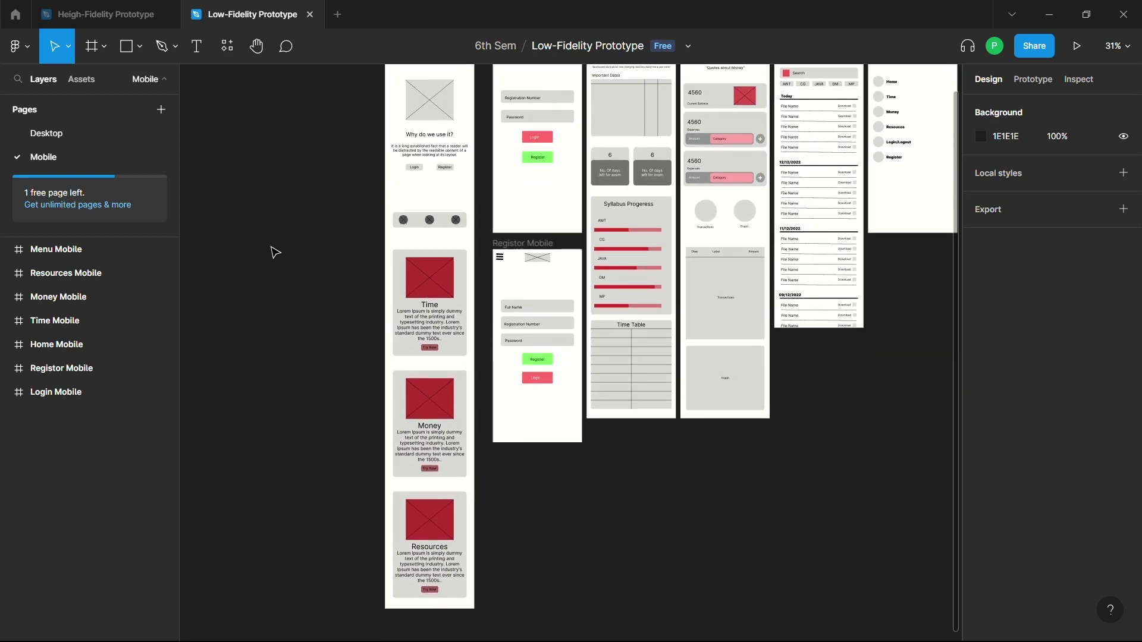
pyautogui.click(78, 16)
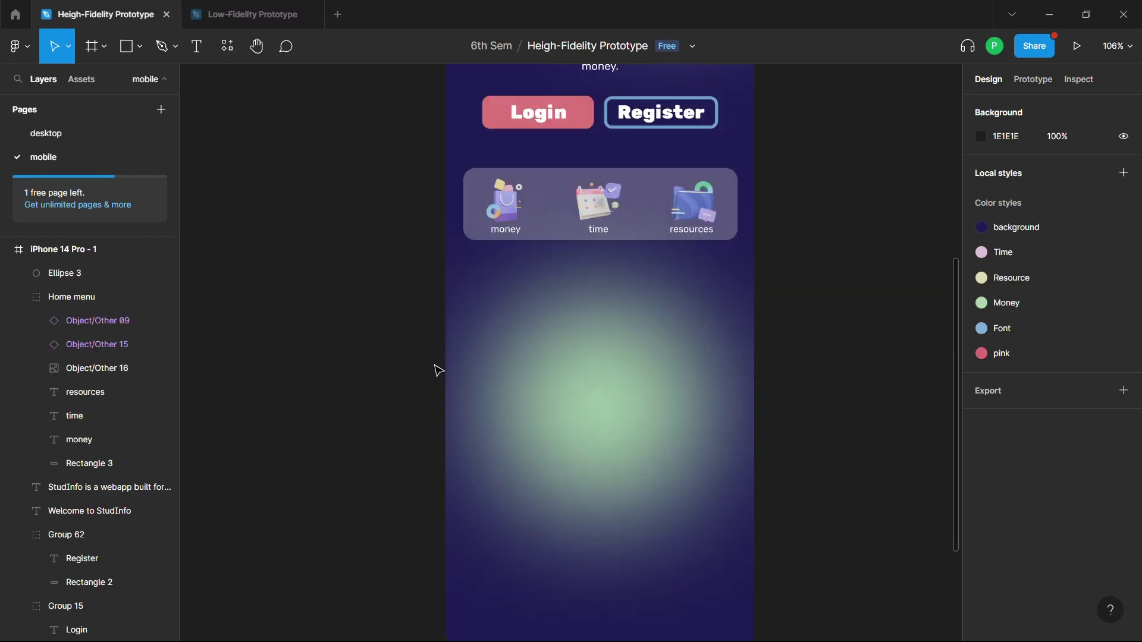
pyautogui.click(55, 135)
pyautogui.doubleClick(494, 330)
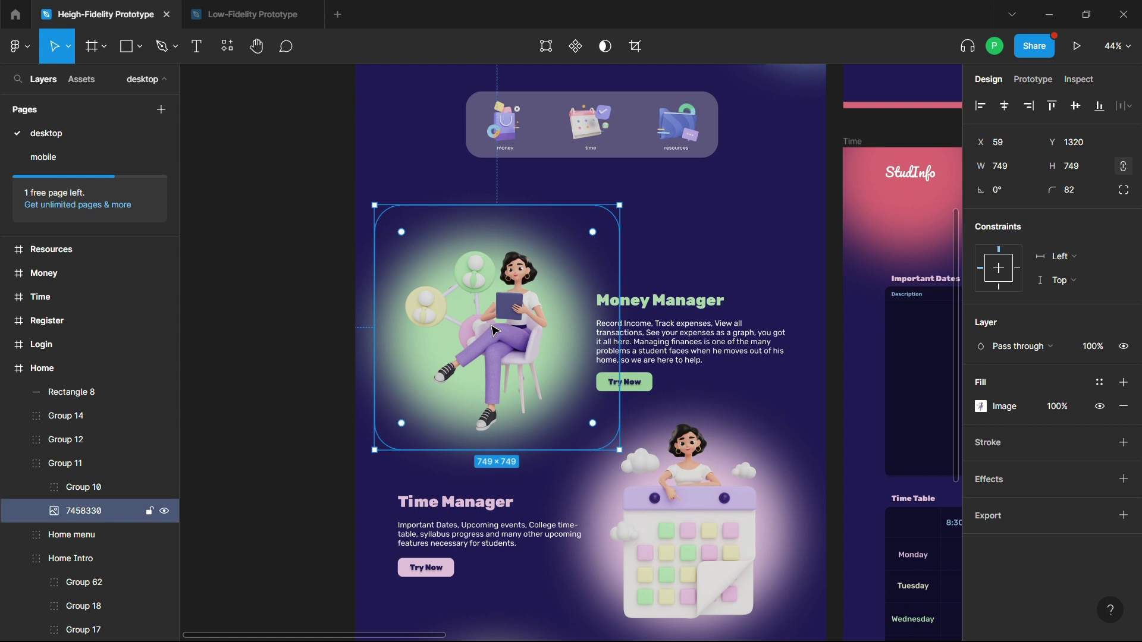
# Send Ellipse 3 behind all mobile layers and paste the illustration into the iPhone frame.
pyautogui.click(65, 154)
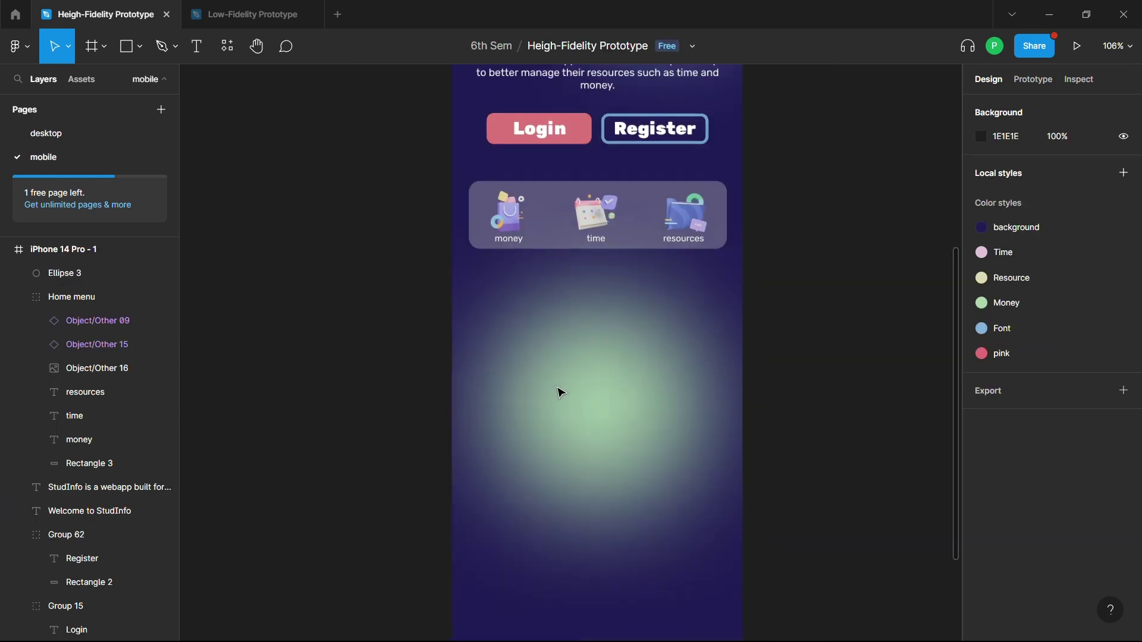
pyautogui.scroll(1, 559, 392)
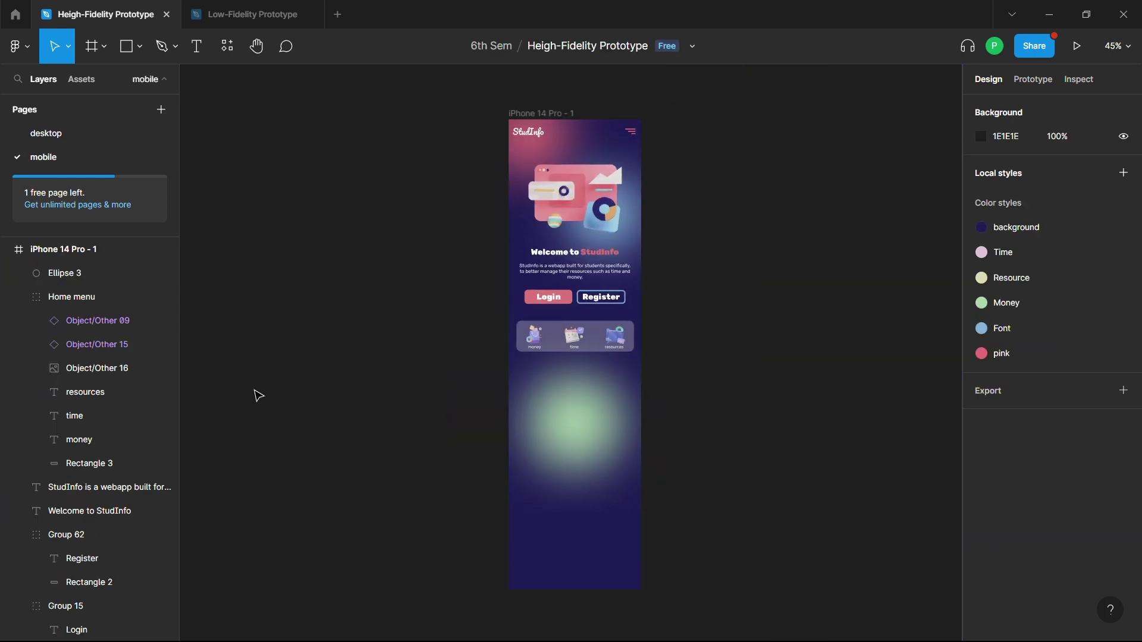
pyautogui.click(78, 277)
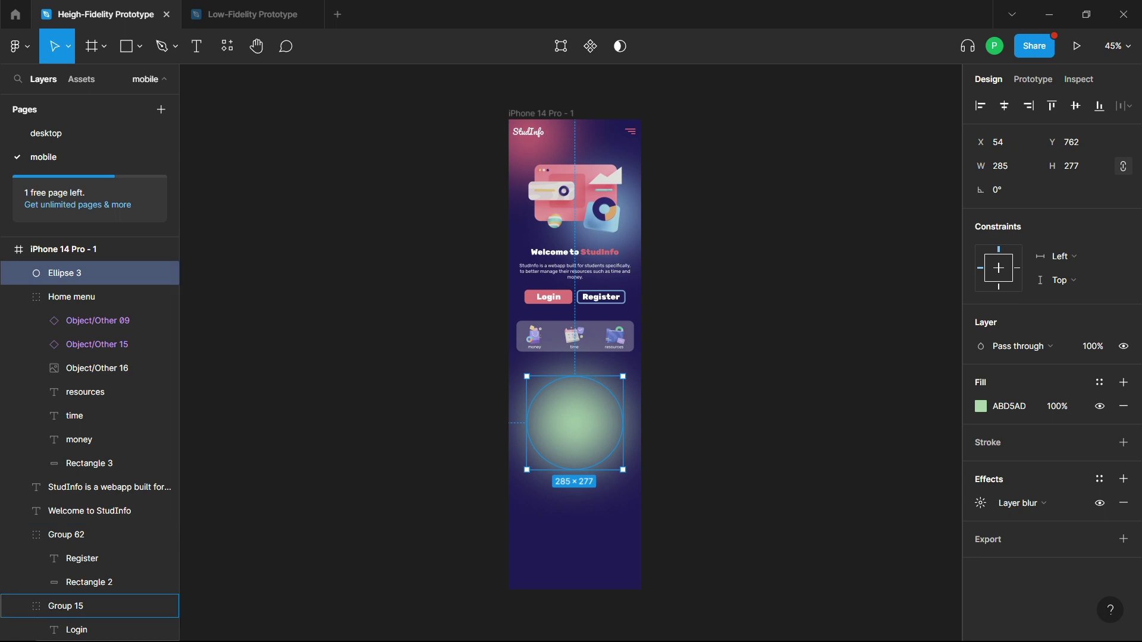
pyautogui.moveTo(116, 611); pyautogui.dragTo(116, 595)
pyautogui.scroll(-3, 119, 597)
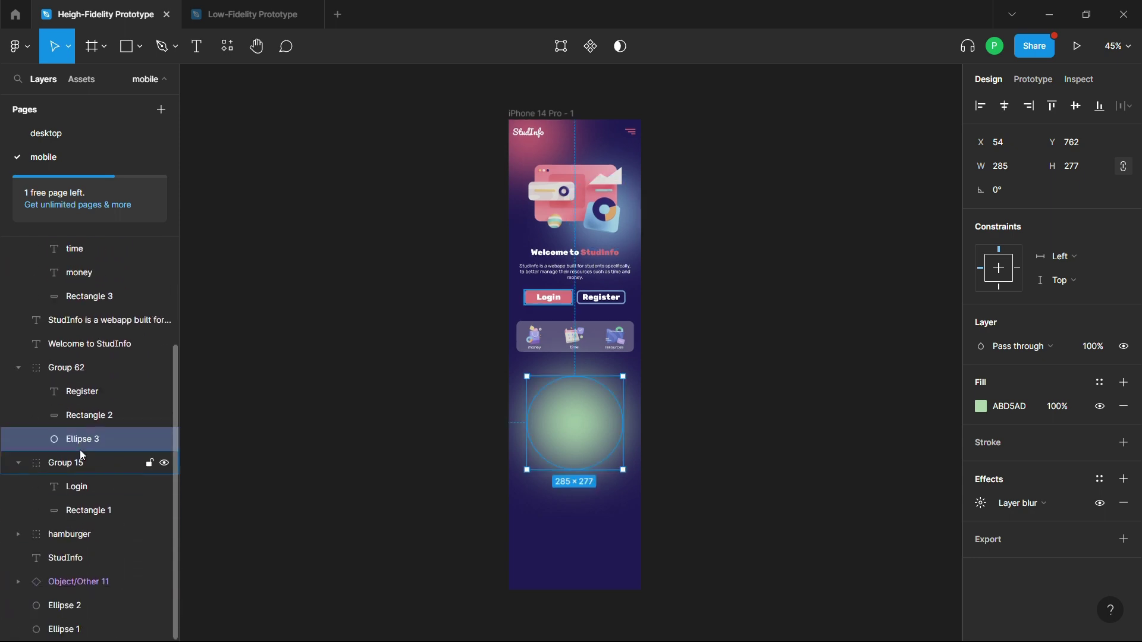
pyautogui.moveTo(81, 445); pyautogui.dragTo(59, 631)
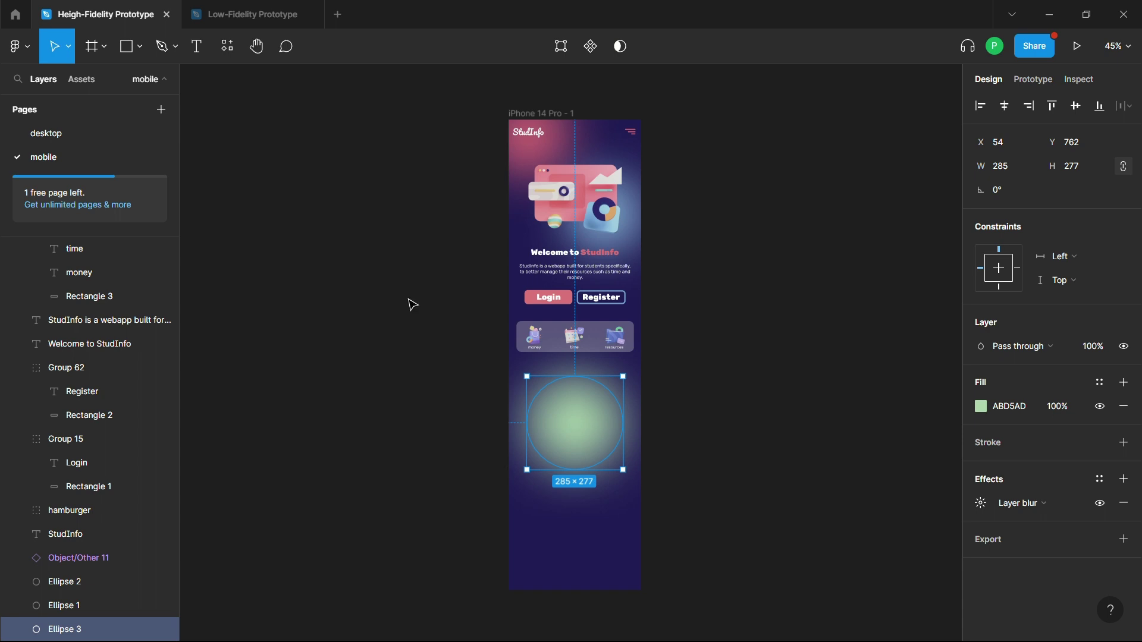
pyautogui.scroll(5, 70, 356)
pyautogui.click(94, 253)
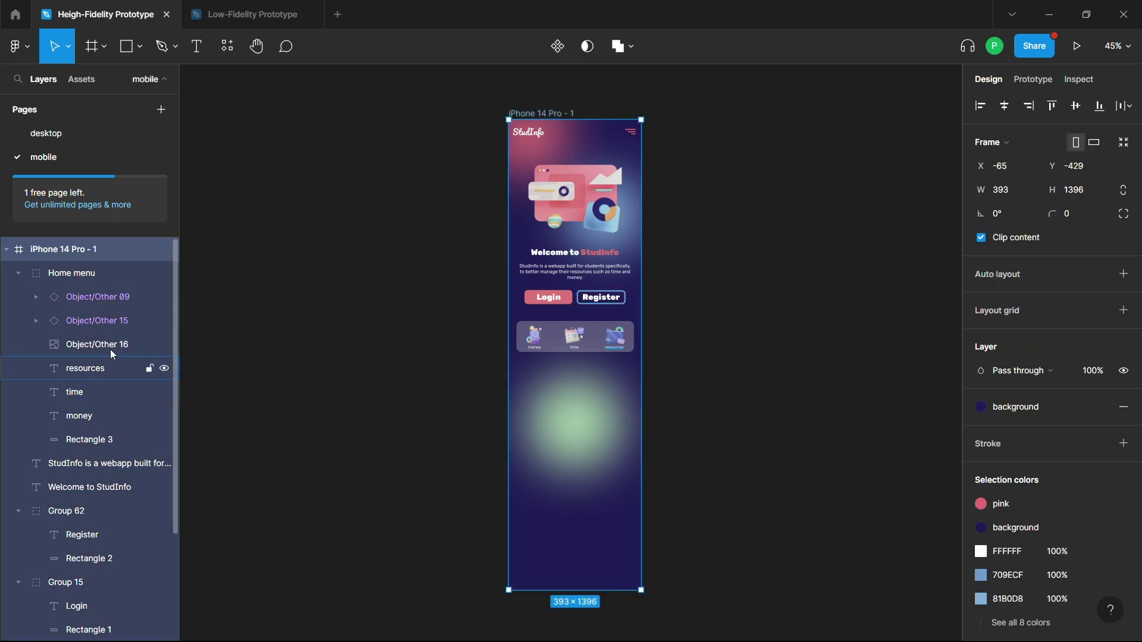
pyautogui.hotkey('ctrl', 'v')
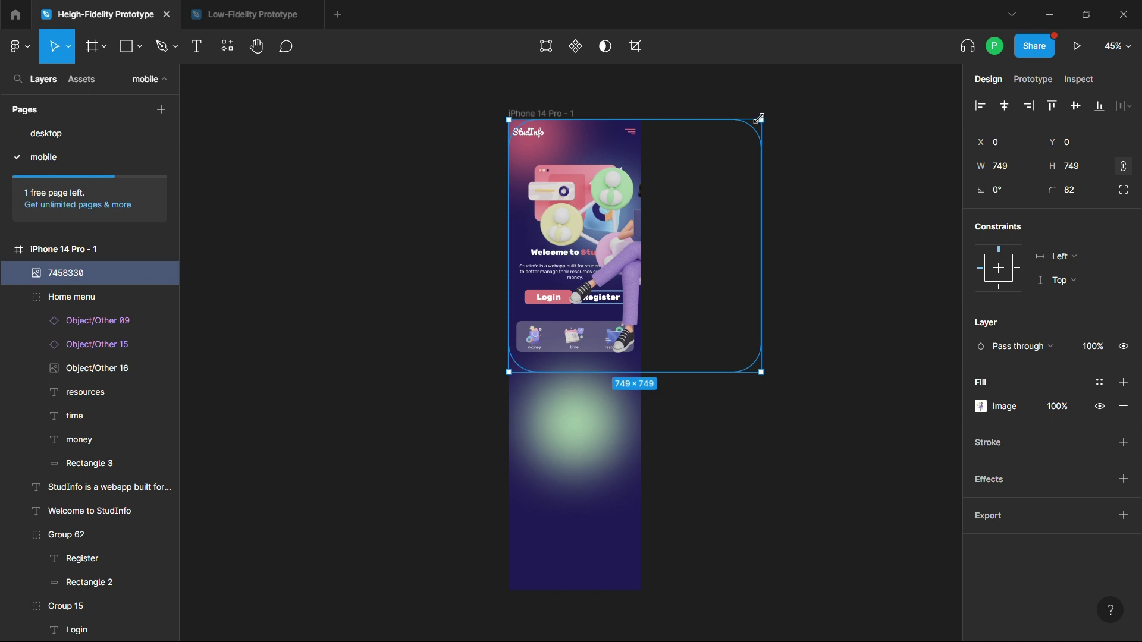
# Resize the illustration to 393×393 over the green glow, then return to the desktop page.
pyautogui.moveTo(760, 118); pyautogui.dragTo(641, 240)
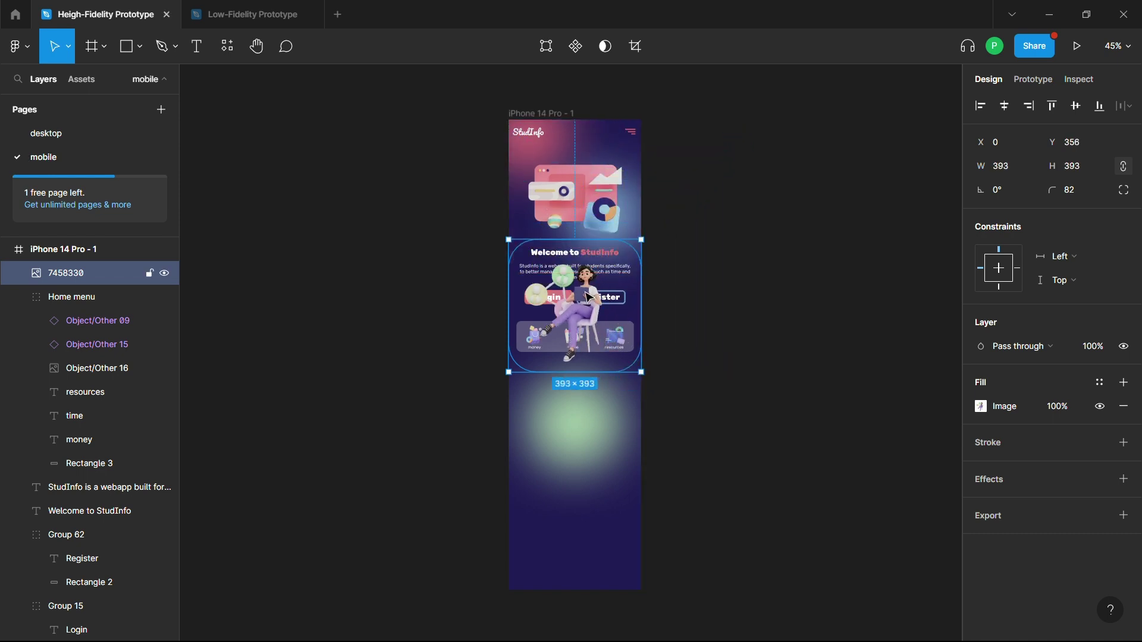
pyautogui.moveTo(587, 298); pyautogui.dragTo(591, 412)
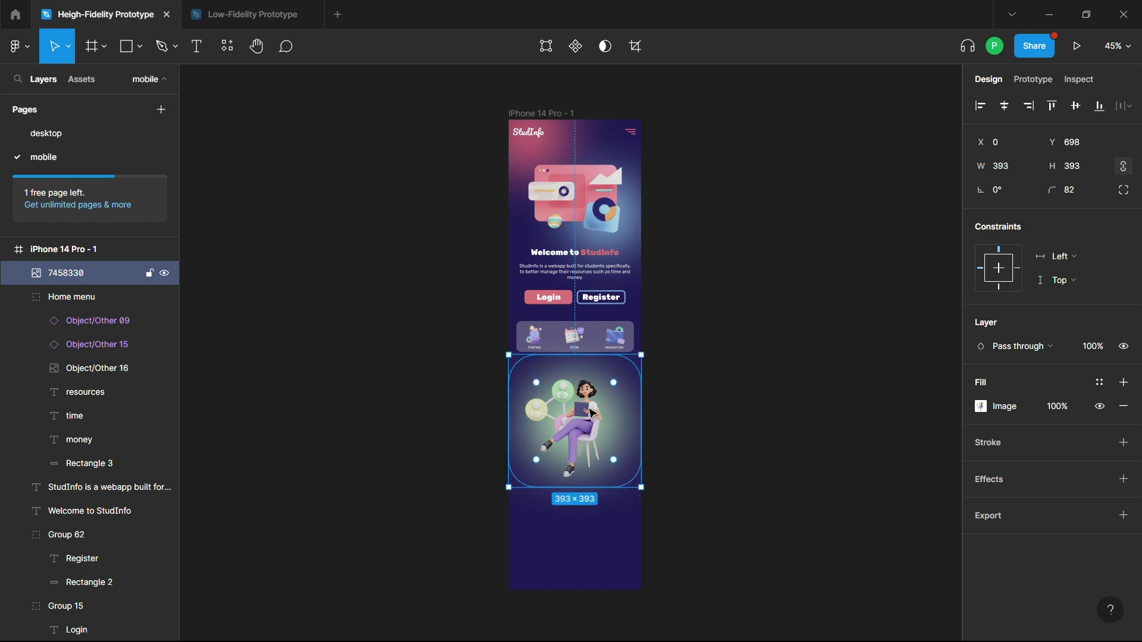
pyautogui.click(680, 420)
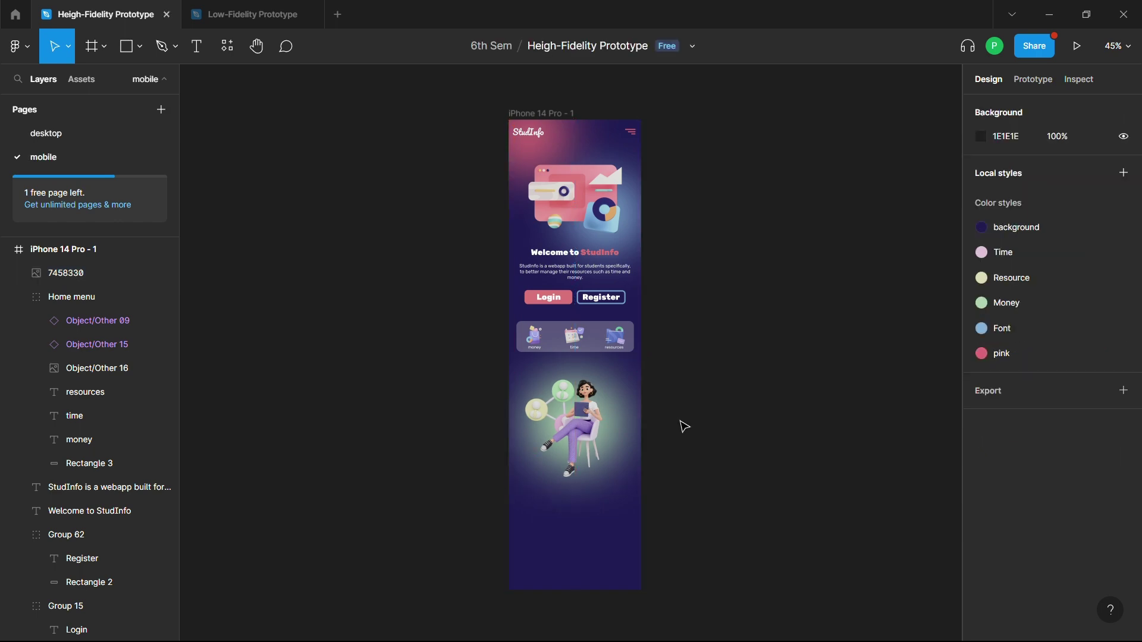
pyautogui.click(16, 132)
pyautogui.scroll(-3, 548, 297)
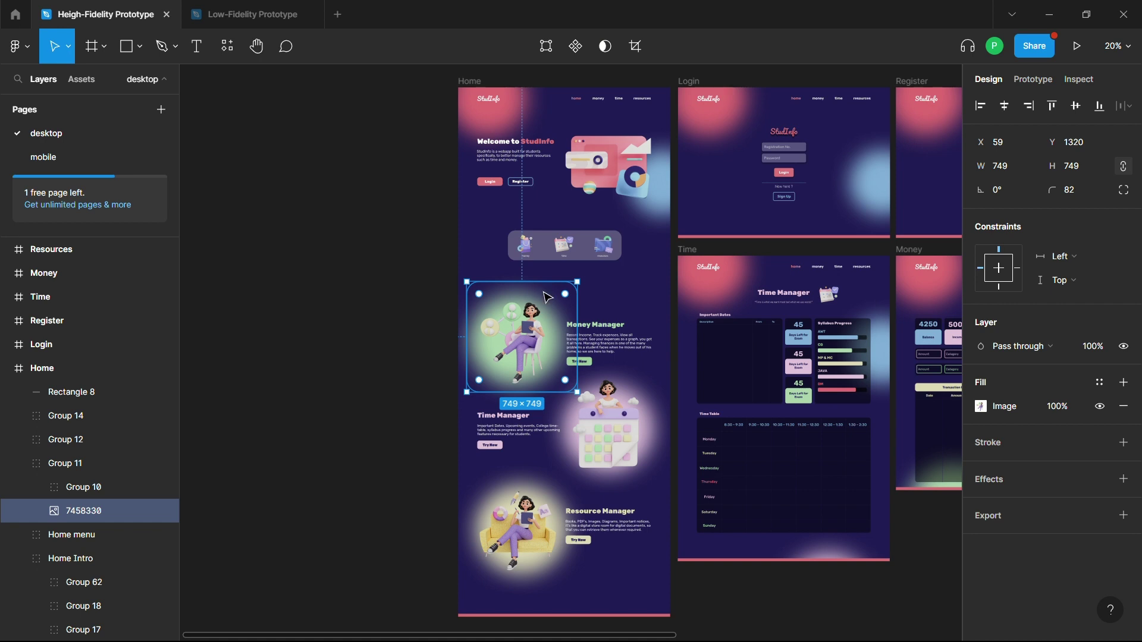
pyautogui.scroll(1, 547, 297)
pyautogui.click(403, 301)
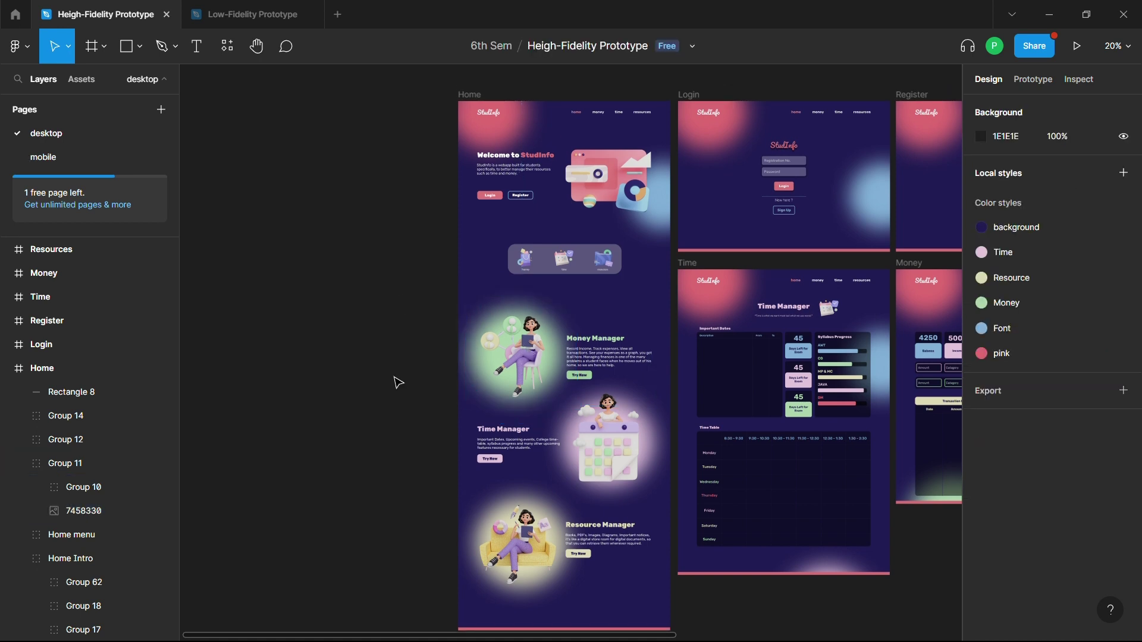
pyautogui.click(80, 148)
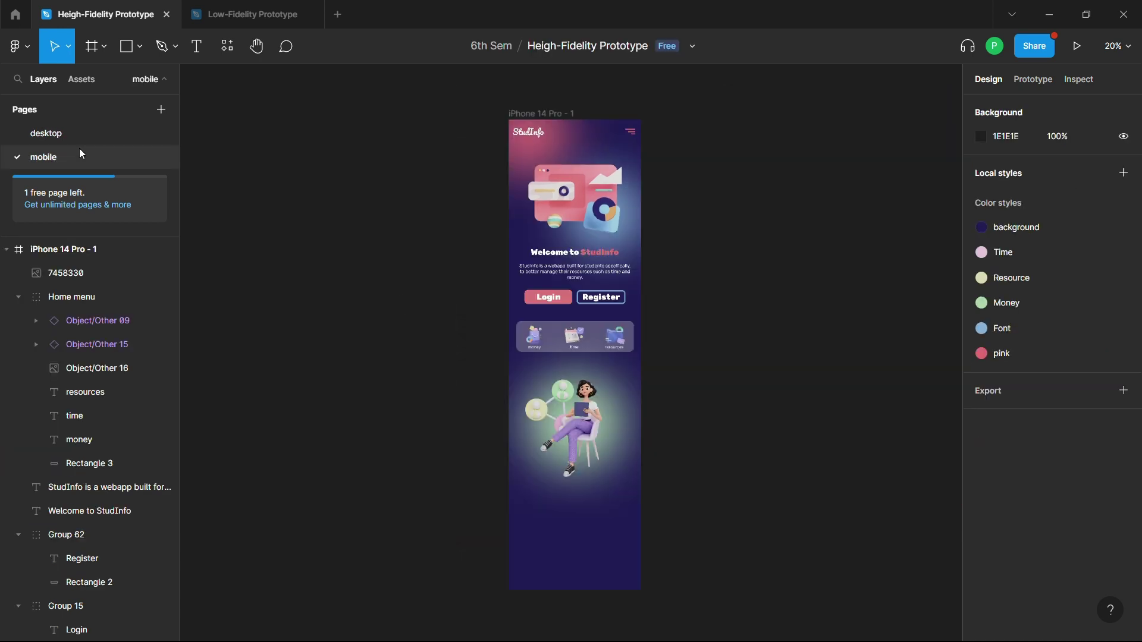
pyautogui.click(238, 8)
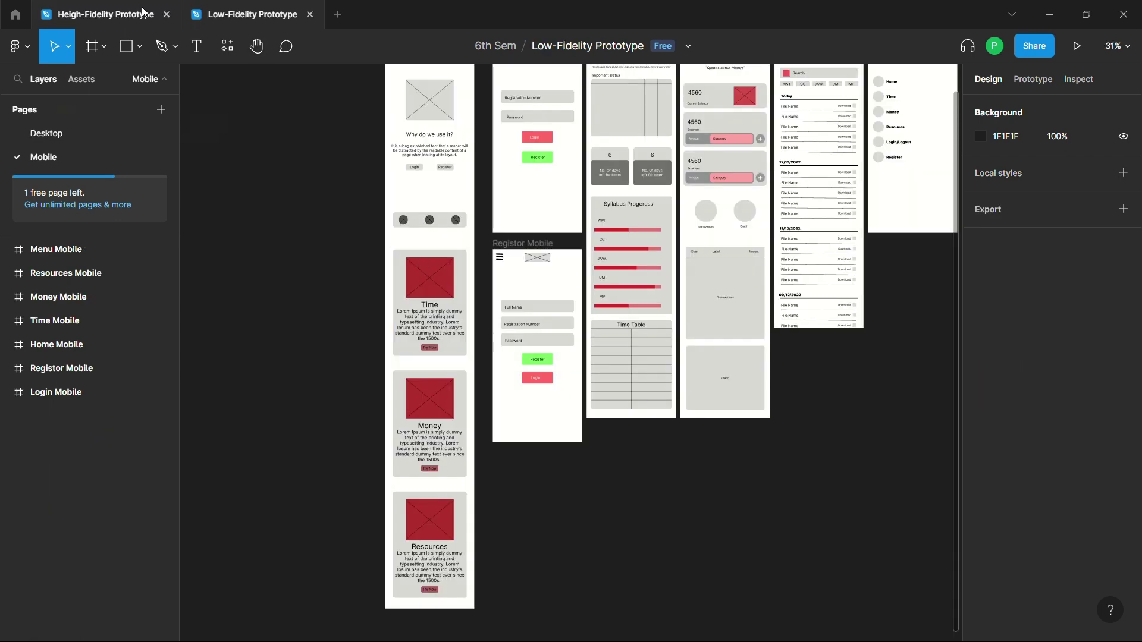
pyautogui.click(107, 15)
pyautogui.click(275, 14)
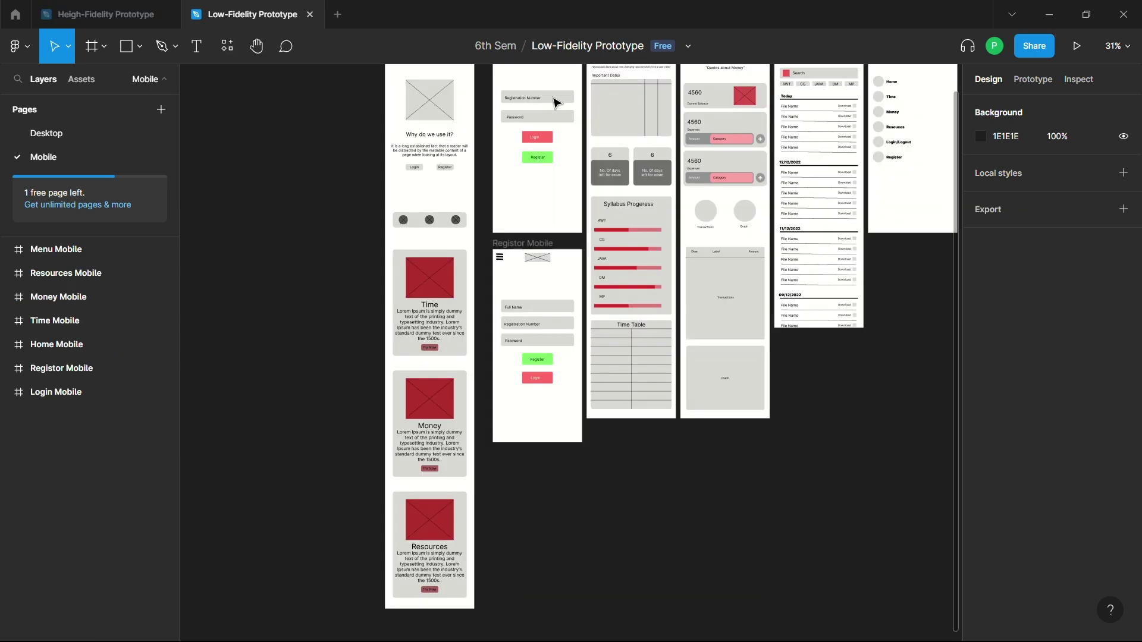
pyautogui.moveTo(105, 15)
pyautogui.click(132, 16)
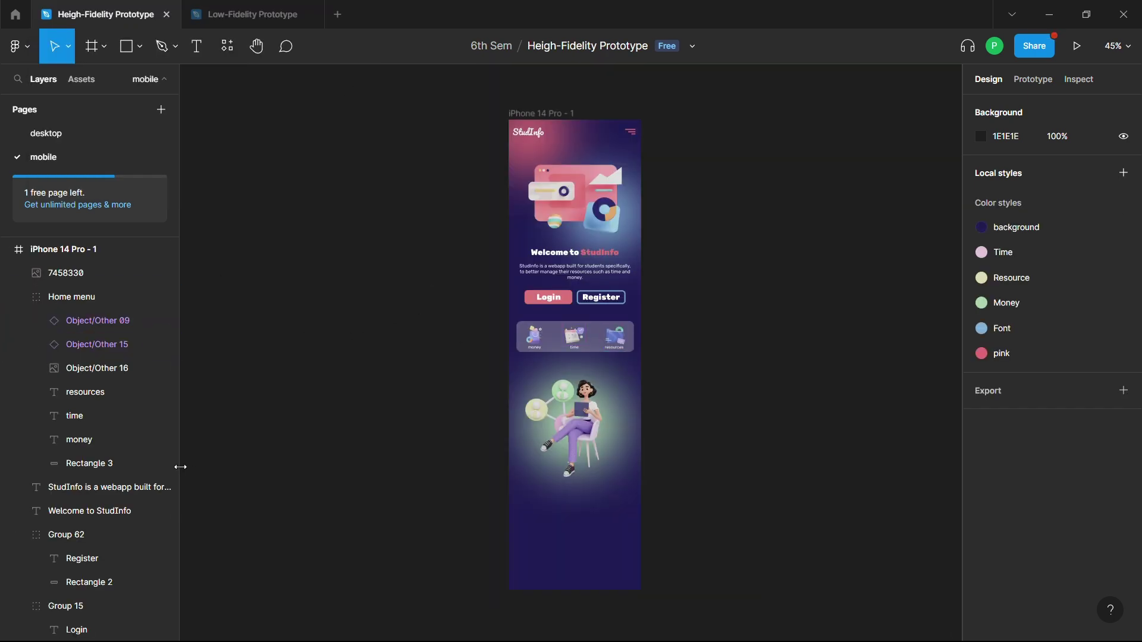
pyautogui.click(254, 13)
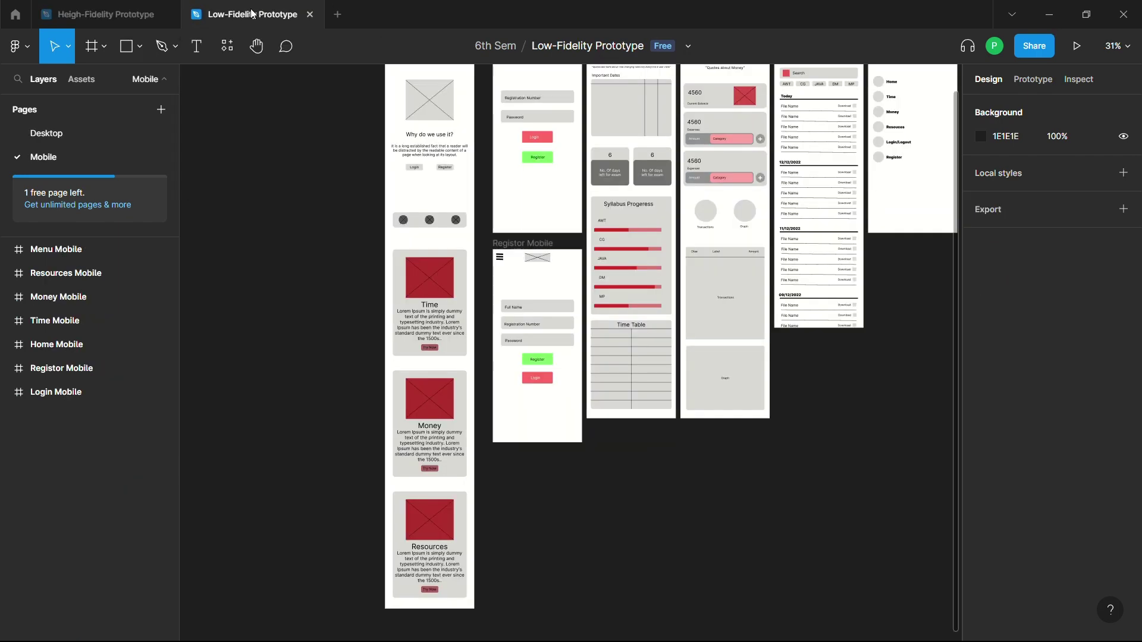
pyautogui.click(119, 14)
pyautogui.scroll(-3, 79, 491)
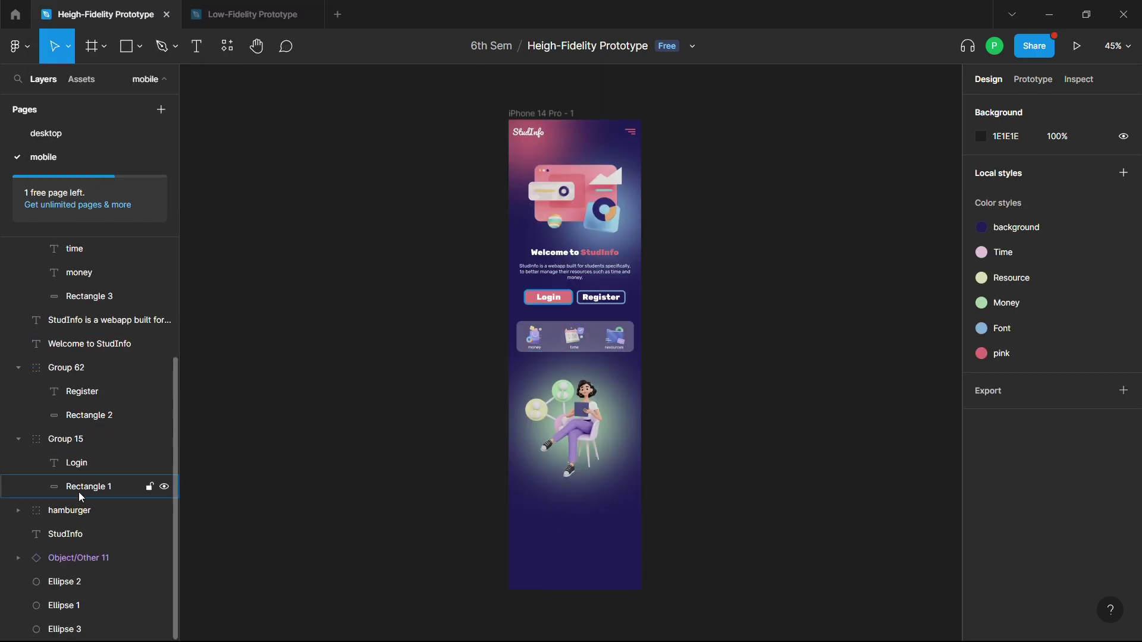
pyautogui.click(250, 14)
pyautogui.click(105, 14)
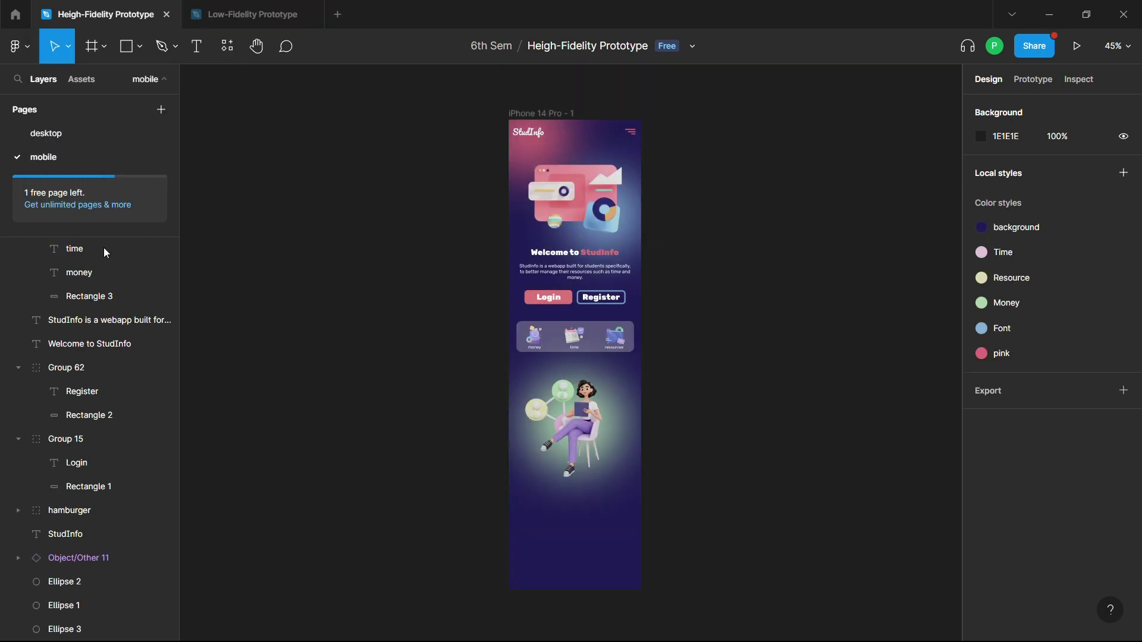
pyautogui.click(95, 134)
pyautogui.scroll(5, 611, 350)
# Copy the Money Manager heading from the desktop page and paste it on the mobile page.
pyautogui.click(602, 339)
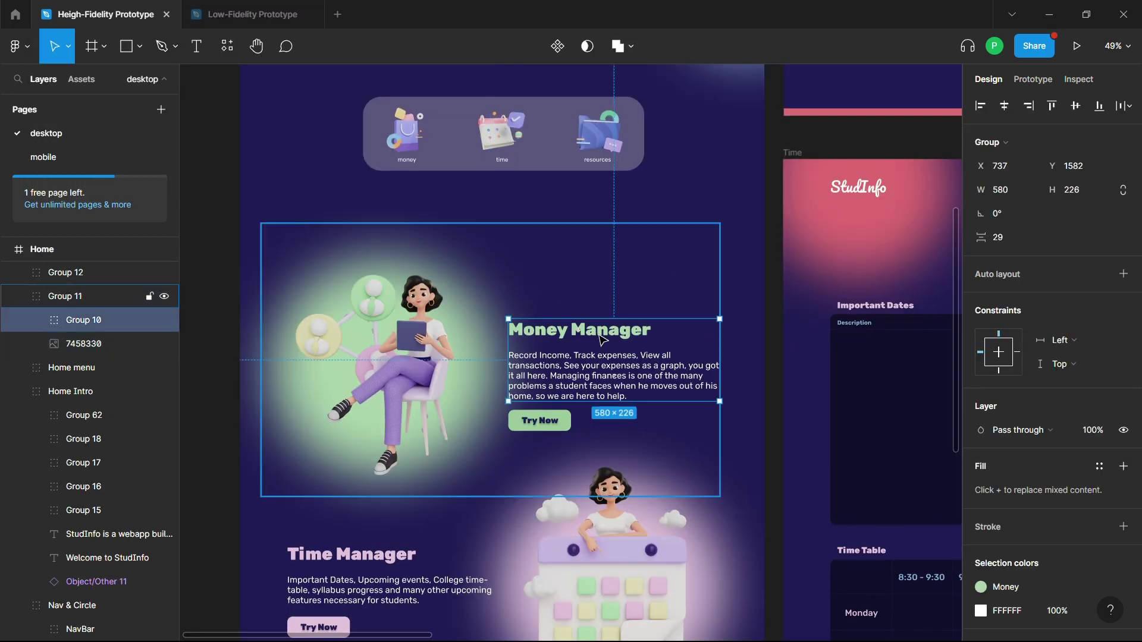
pyautogui.doubleClick(602, 339)
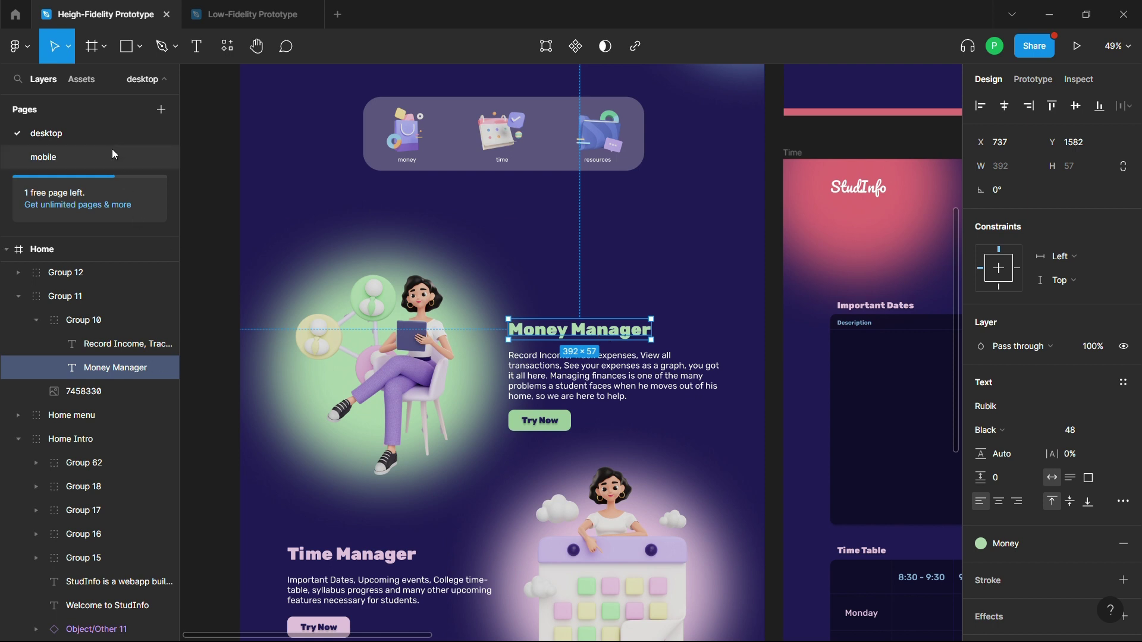
pyautogui.click(44, 158)
pyautogui.scroll(-3, 554, 499)
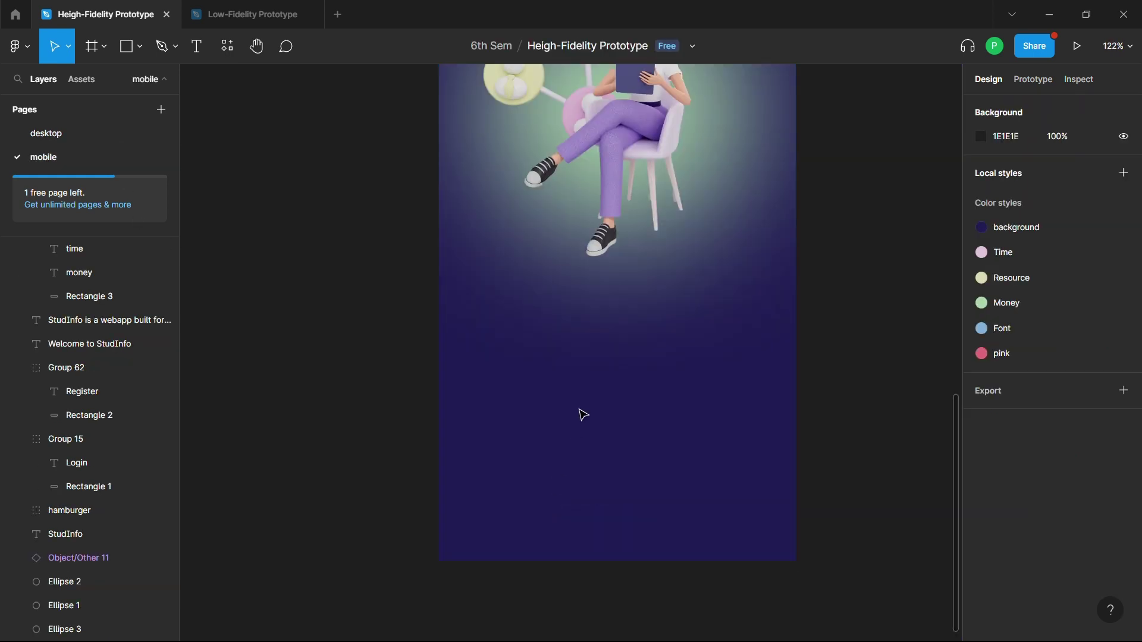
pyautogui.hotkey('ctrl', 'v')
pyautogui.moveTo(580, 358); pyautogui.dragTo(634, 299)
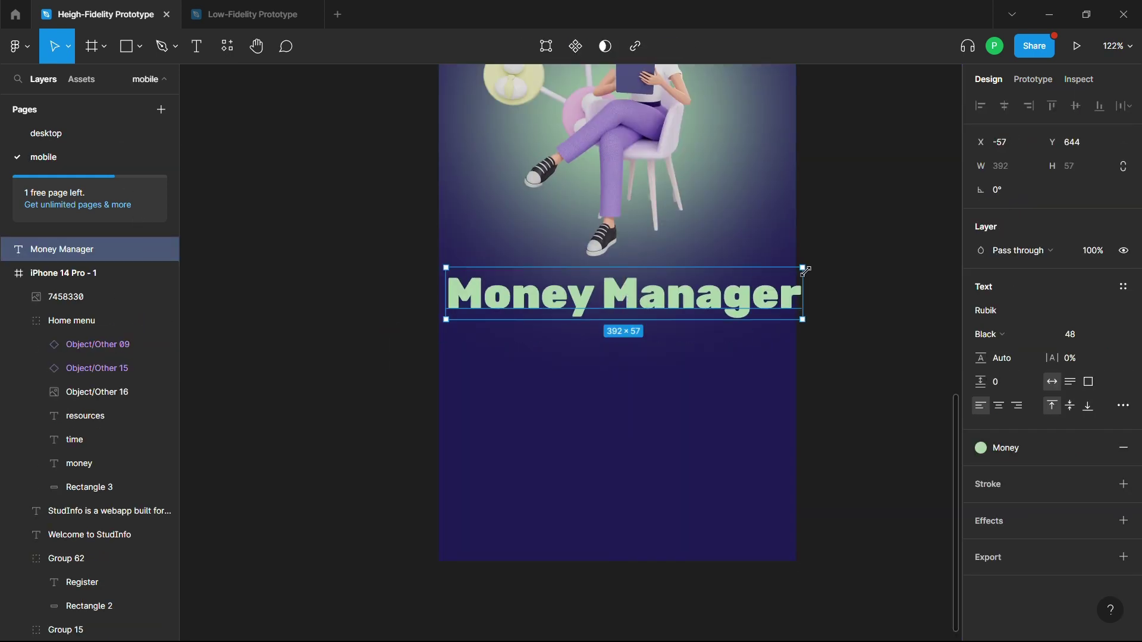
# Set the heading to 24 px and centre it beneath the illustration.
pyautogui.click(1092, 335)
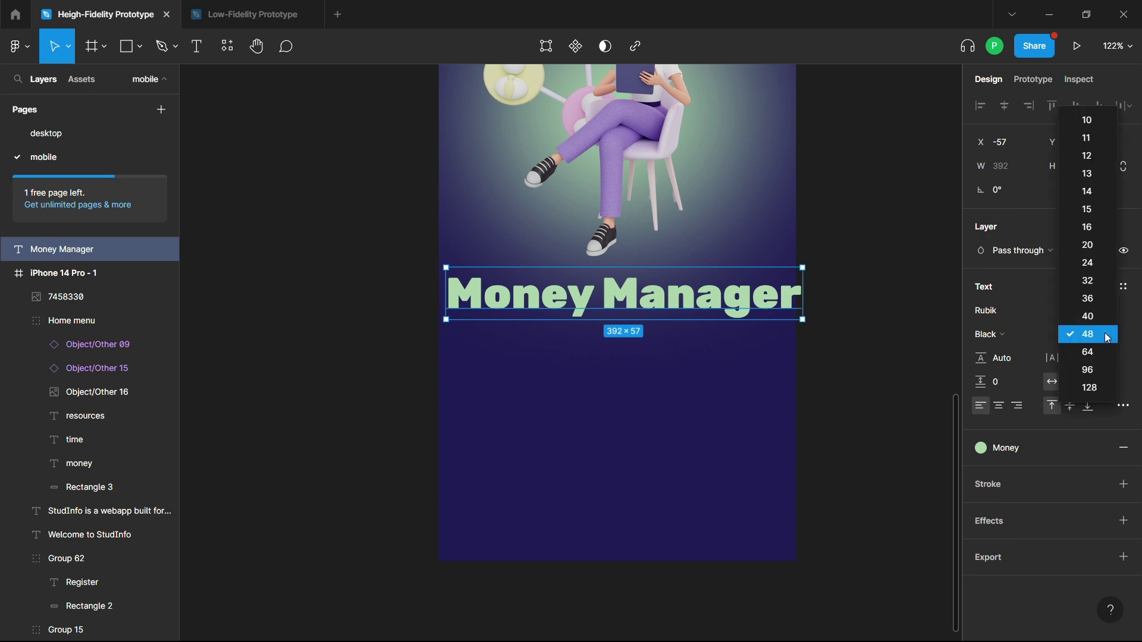
pyautogui.click(1101, 265)
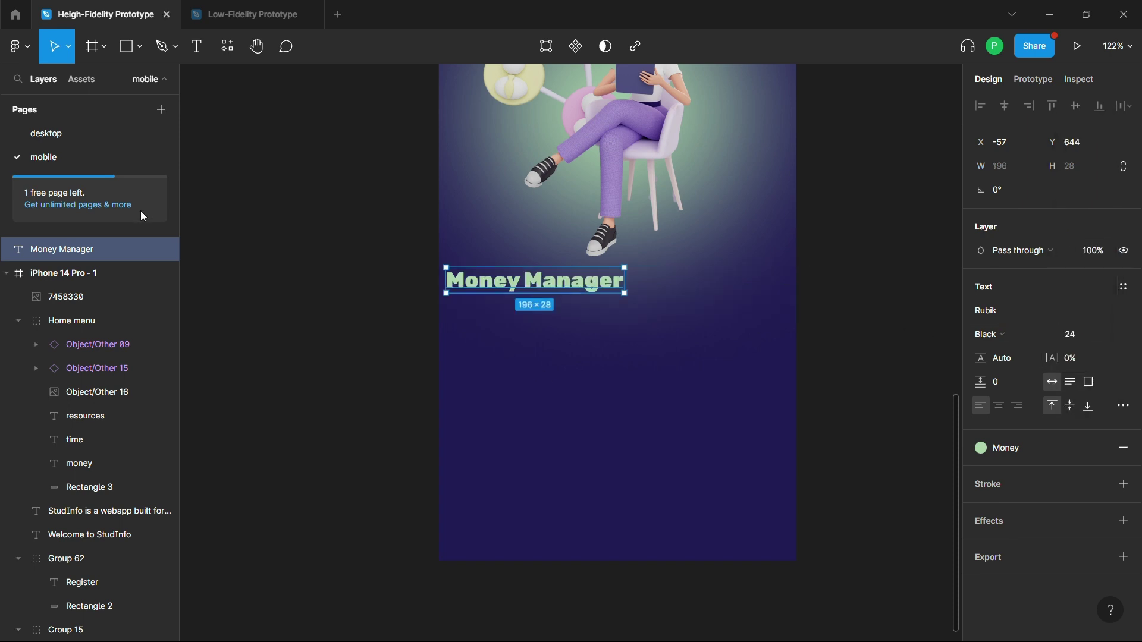
pyautogui.moveTo(513, 287); pyautogui.dragTo(596, 302)
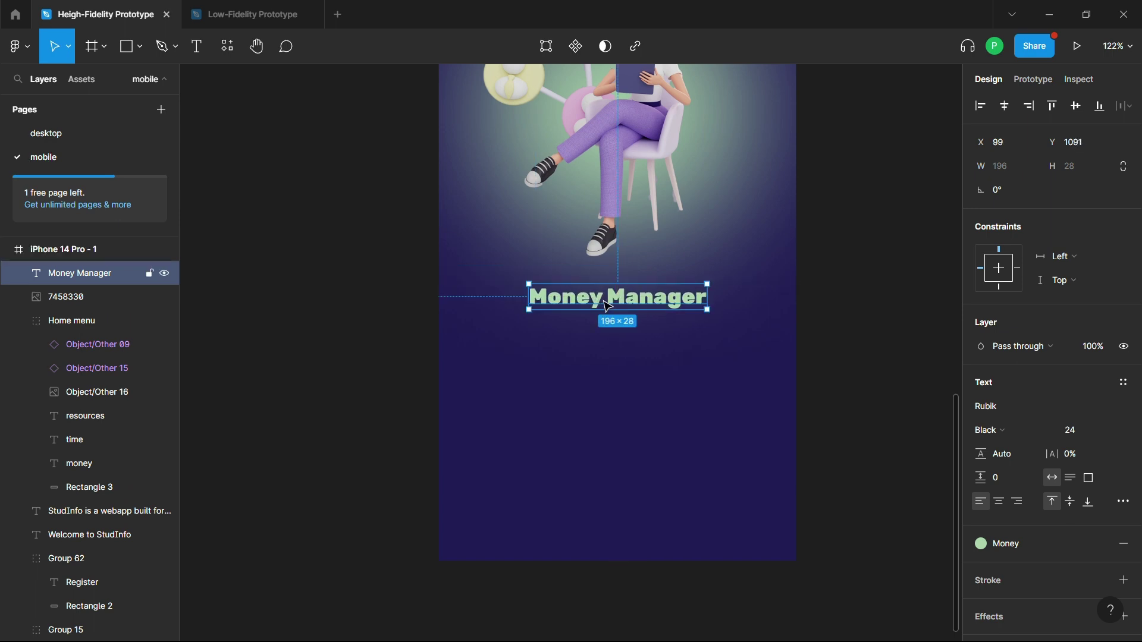
pyautogui.scroll(5, 798, 354)
pyautogui.scroll(-2, 798, 353)
pyautogui.click(879, 337)
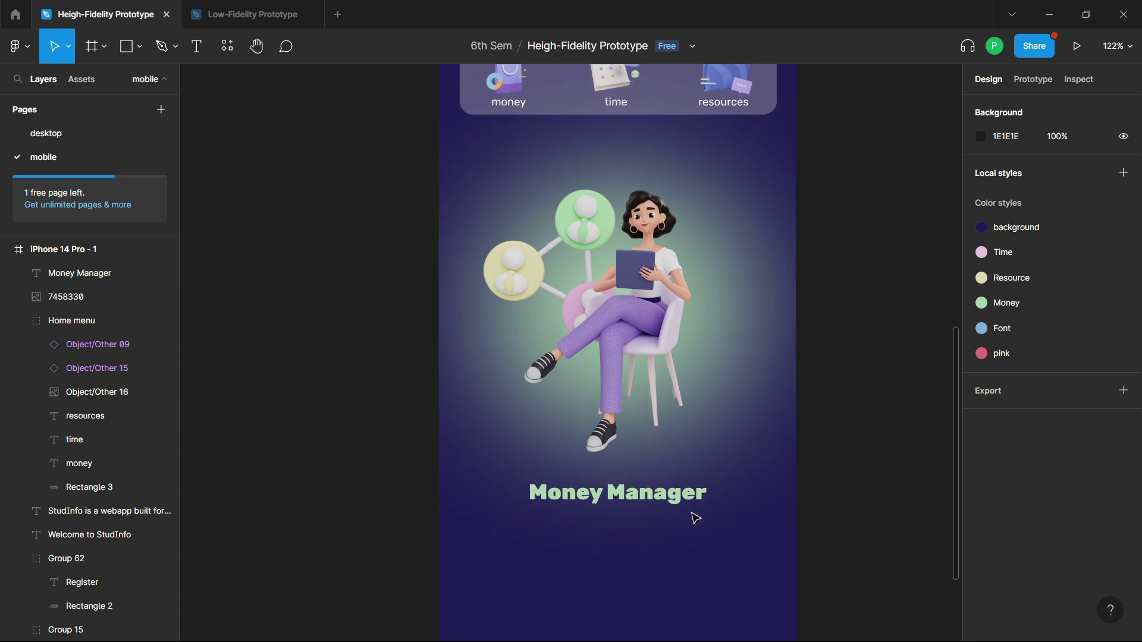
pyautogui.scroll(3, 691, 517)
pyautogui.scroll(-2, 693, 518)
pyautogui.keyDown('ctrl'); pyautogui.scroll(-5, 696, 519); pyautogui.keyUp('ctrl')
# Move the Money Manager illustration slightly lower in the phone frame.
pyautogui.scroll(3, 694, 517)
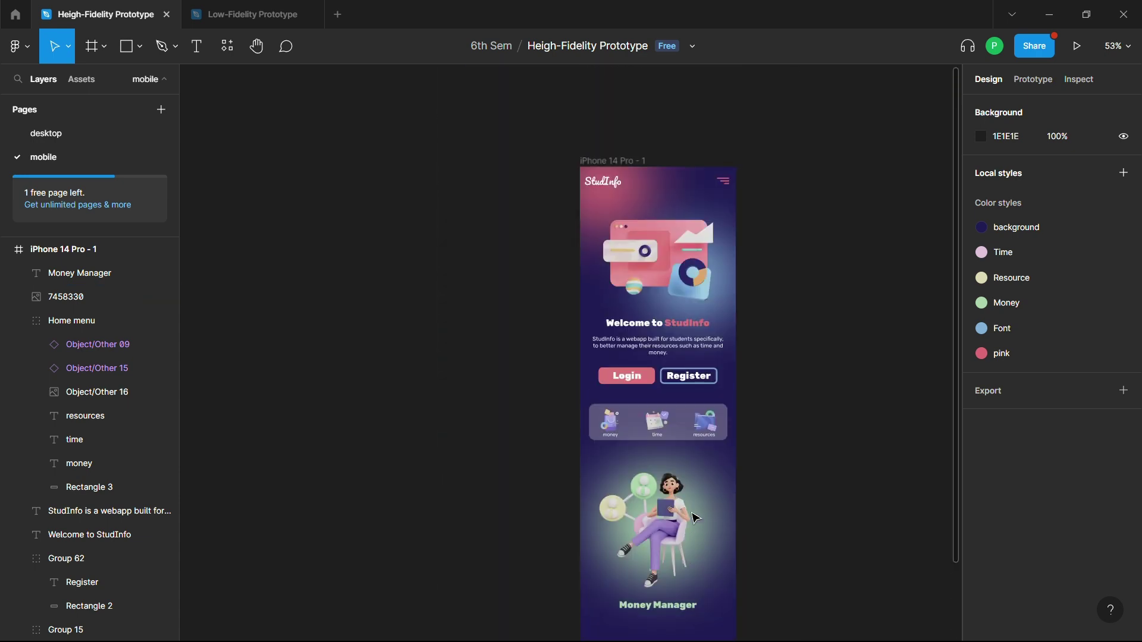
pyautogui.scroll(-5, 692, 518)
pyautogui.keyDown('ctrl'); pyautogui.scroll(2, 691, 518); pyautogui.keyUp('ctrl')
pyautogui.keyDown('ctrl'); pyautogui.scroll(3, 691, 518); pyautogui.keyUp('ctrl')
pyautogui.click(645, 369)
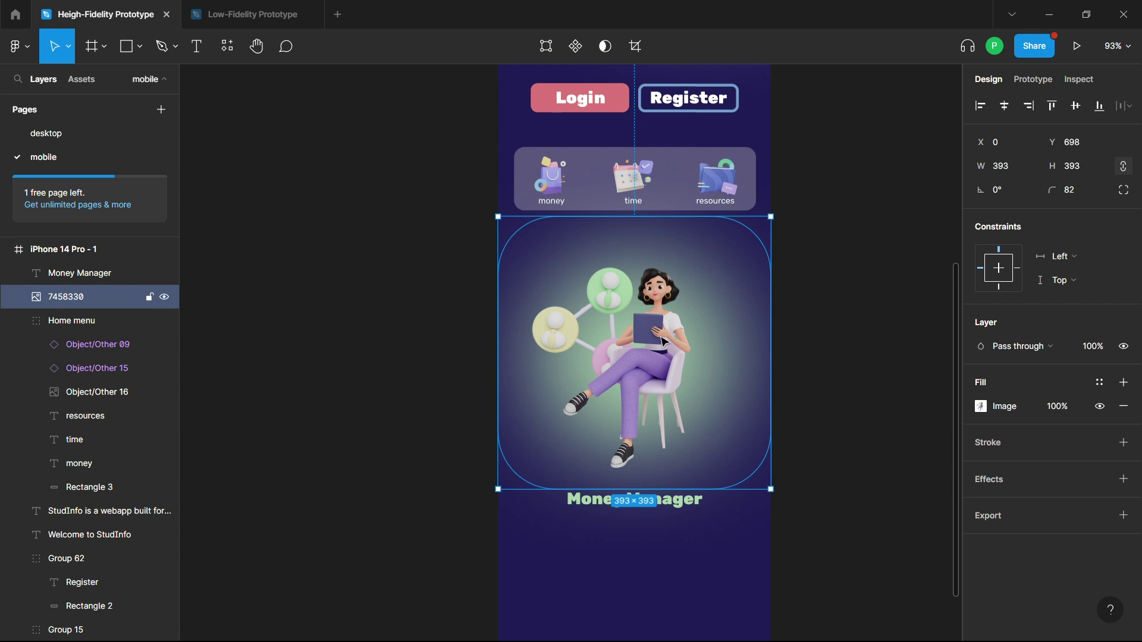
pyautogui.moveTo(665, 342); pyautogui.dragTo(668, 361)
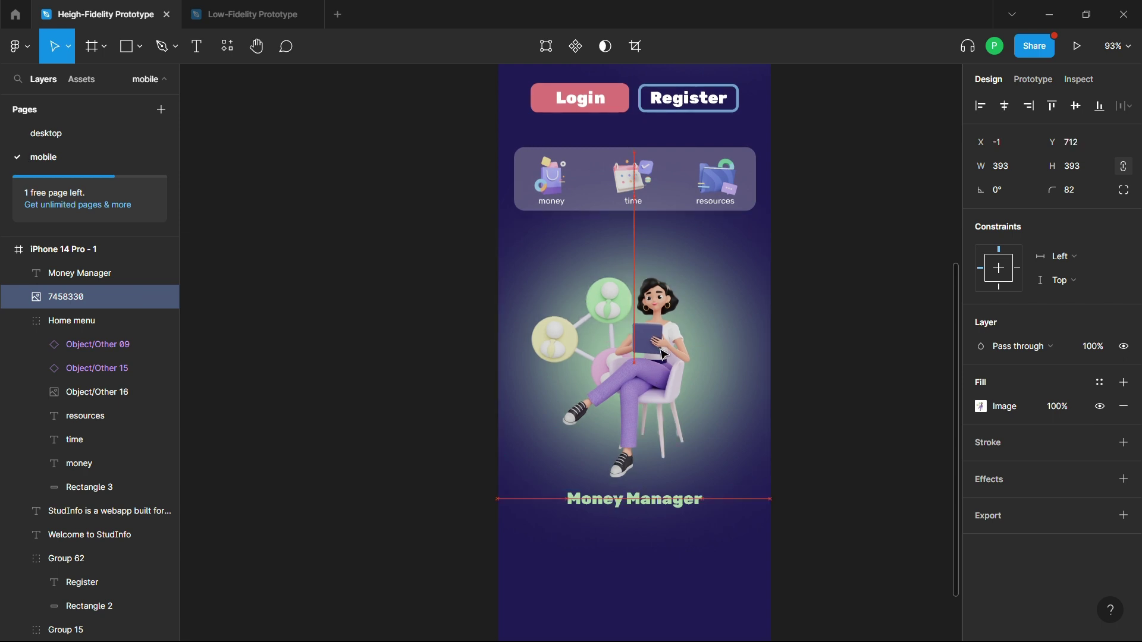
pyautogui.doubleClick(734, 337)
pyautogui.moveTo(693, 310); pyautogui.dragTo(691, 316)
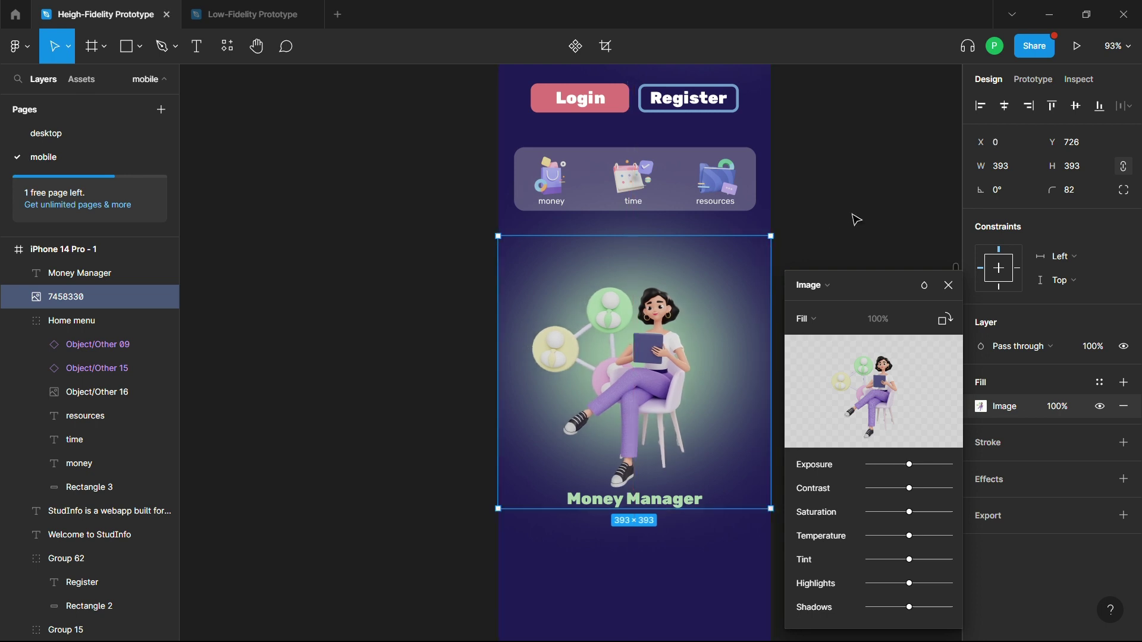
pyautogui.press('Down')
pyautogui.press('Down')
pyautogui.press('Down')
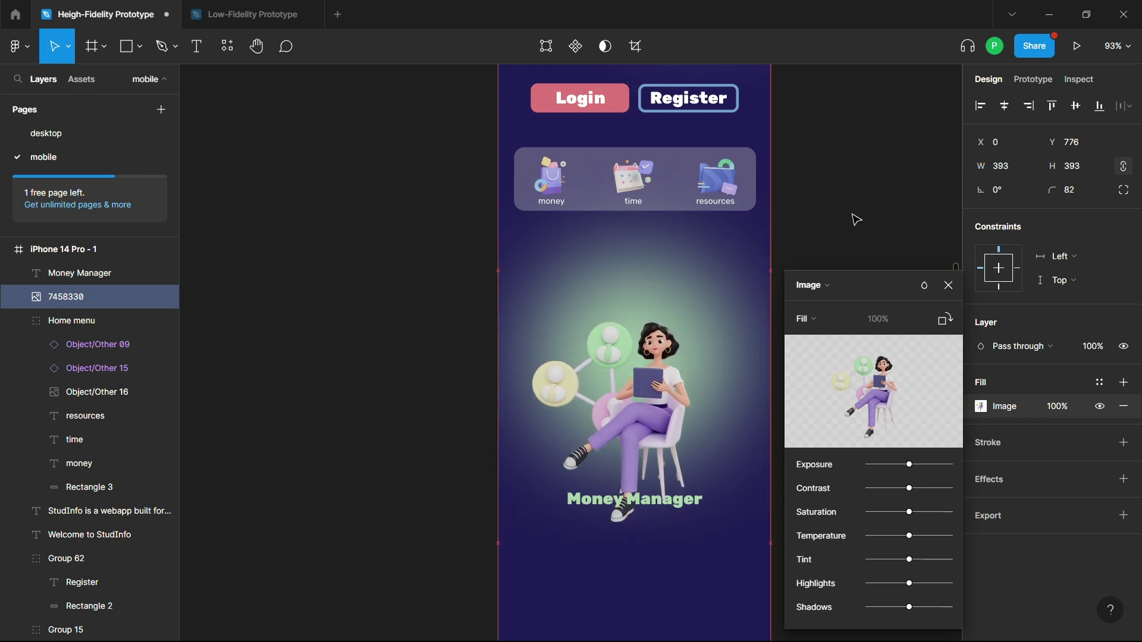
pyautogui.click(408, 334)
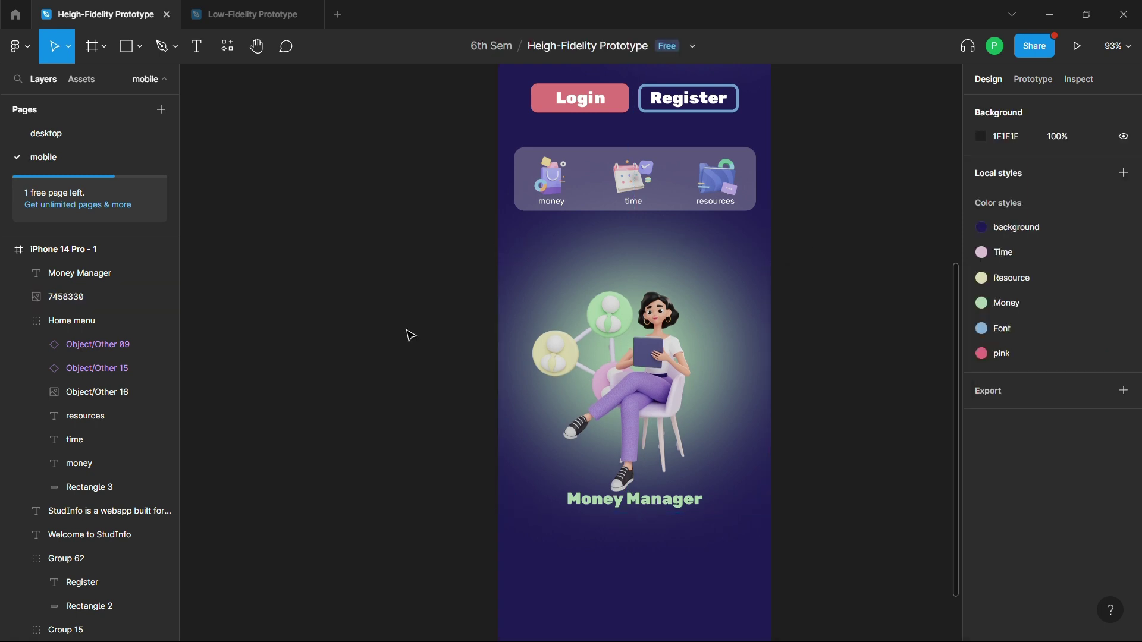
# Nudge the green glow circle down behind the illustration.
pyautogui.scroll(-4, 91, 510)
pyautogui.click(62, 628)
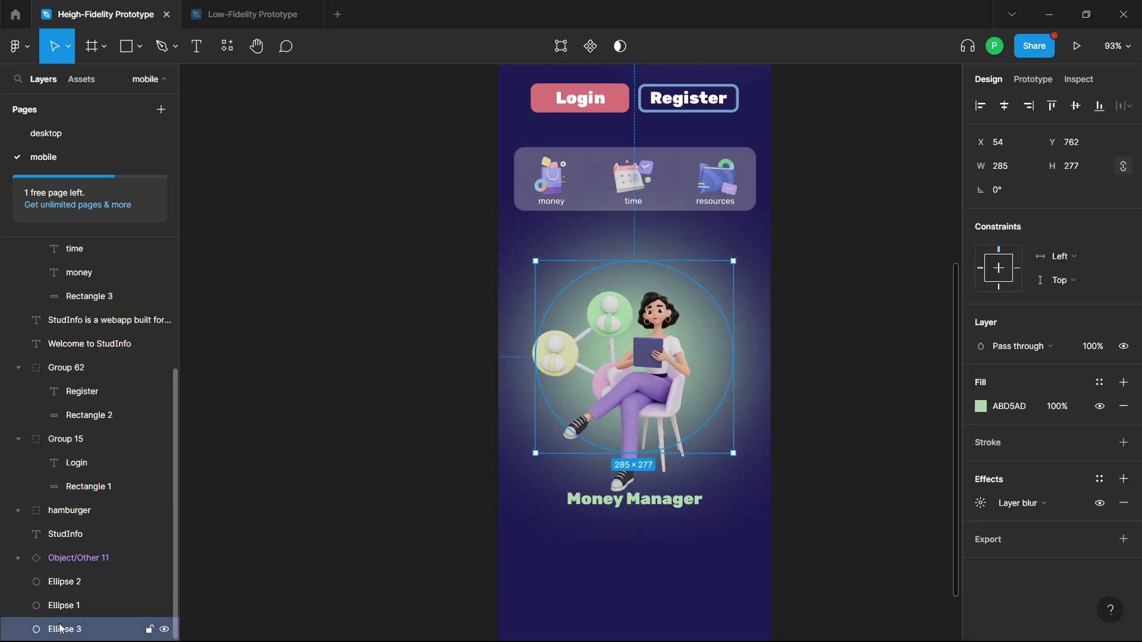
pyautogui.hotkey('shift', 'Down')
pyautogui.hotkey('shift', 'Down')
pyautogui.press('Down')
pyautogui.press('Down')
pyautogui.press('Down')
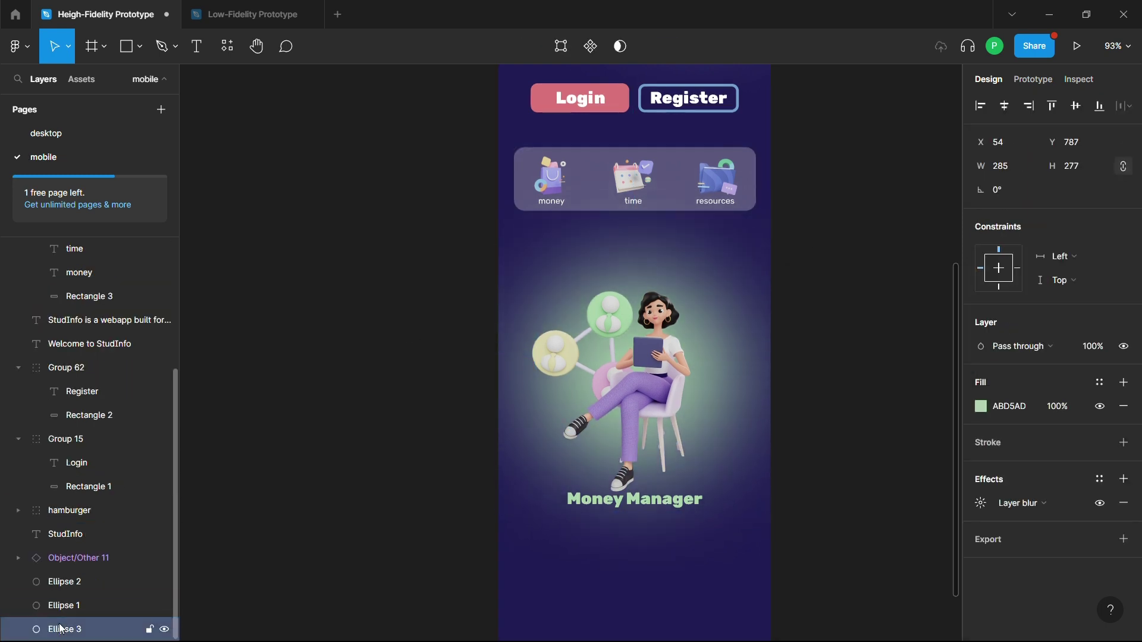
# Nudge the Money Manager heading lower to match.
pyautogui.click(633, 509)
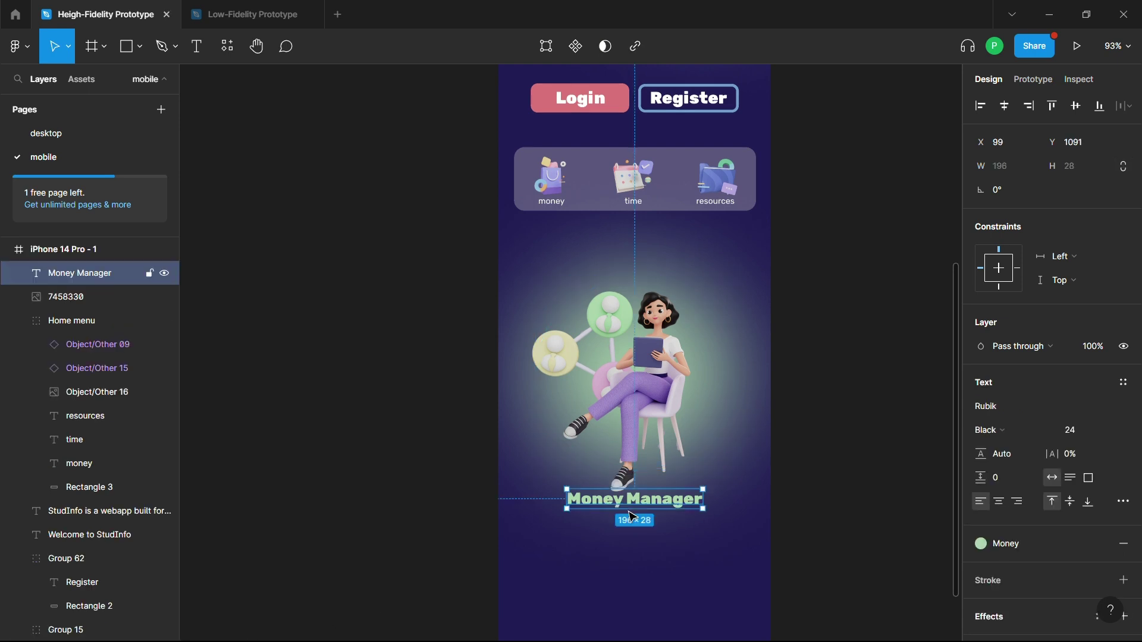
pyautogui.hotkey('shift', 'Down')
pyautogui.press('Down')
pyautogui.press('Down')
pyautogui.press('Down')
pyautogui.press('Down')
pyautogui.press('Down')
pyautogui.press('Down')
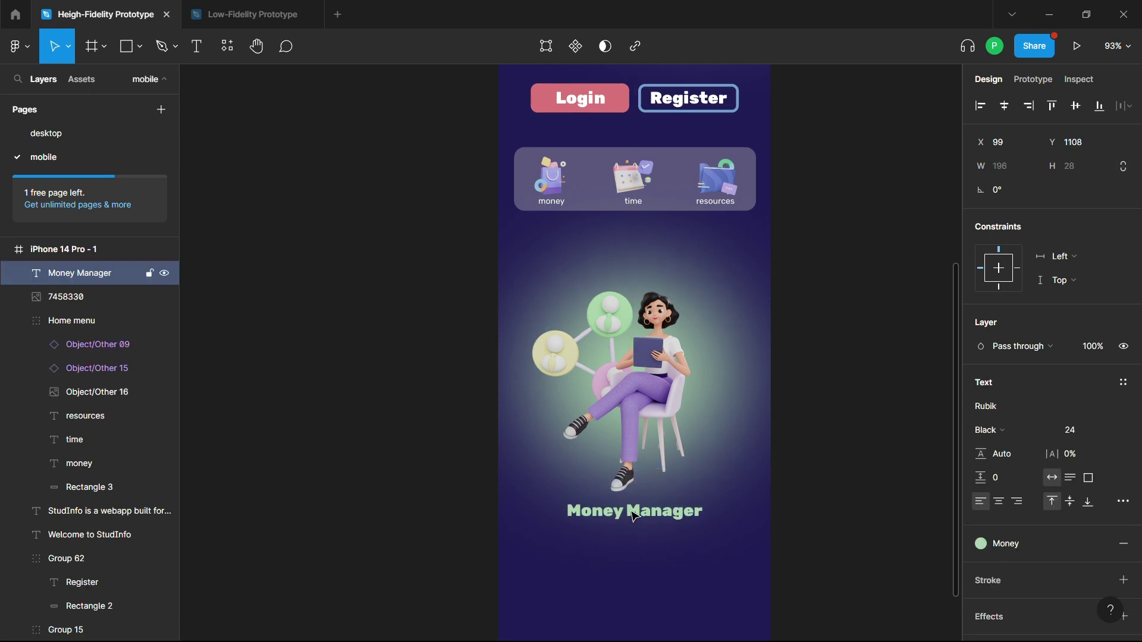
pyautogui.moveTo(635, 516); pyautogui.dragTo(634, 518)
pyautogui.click(830, 430)
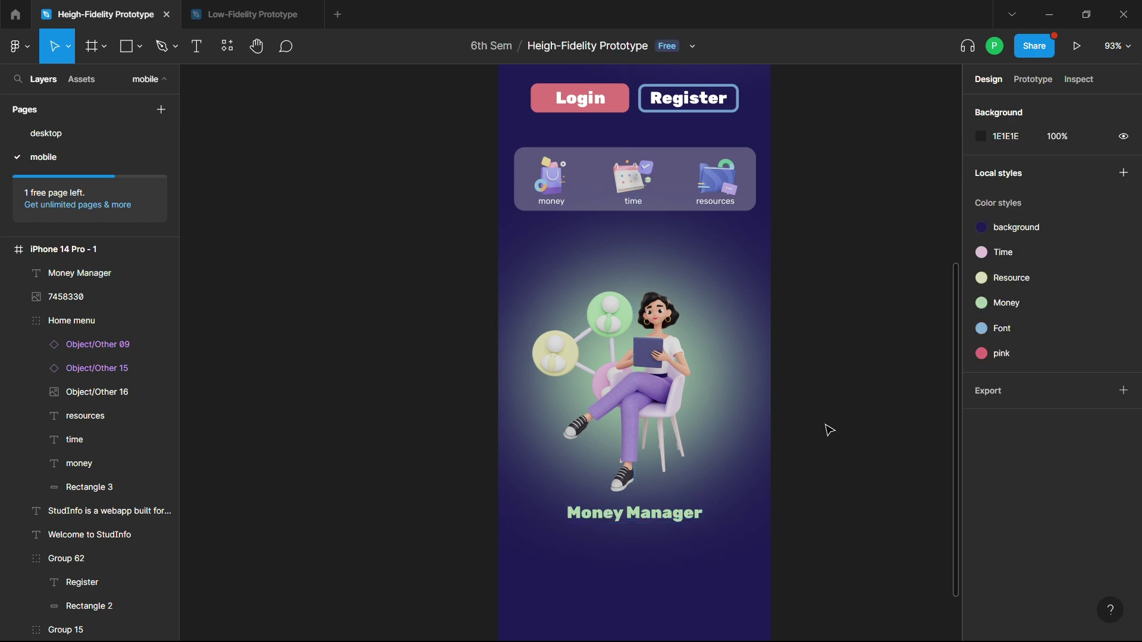
# Paste the Record Income description into the iPhone frame at 12 px.
pyautogui.click(102, 130)
pyautogui.click(619, 391)
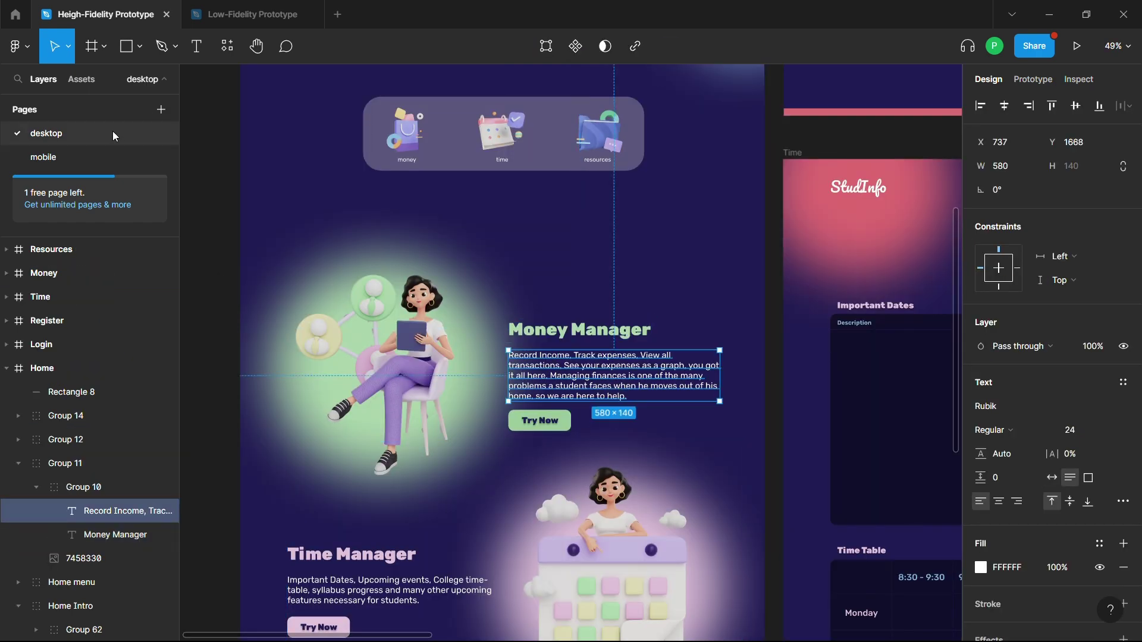
pyautogui.click(43, 157)
pyautogui.click(65, 249)
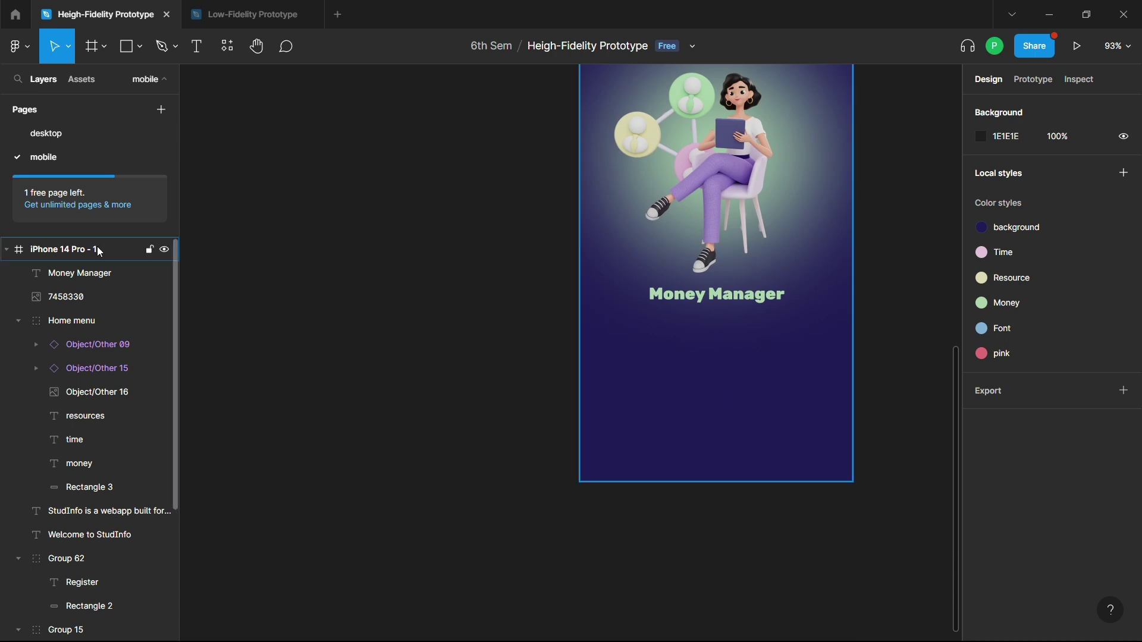
pyautogui.hotkey('ctrl', 'v')
pyautogui.click(1112, 333)
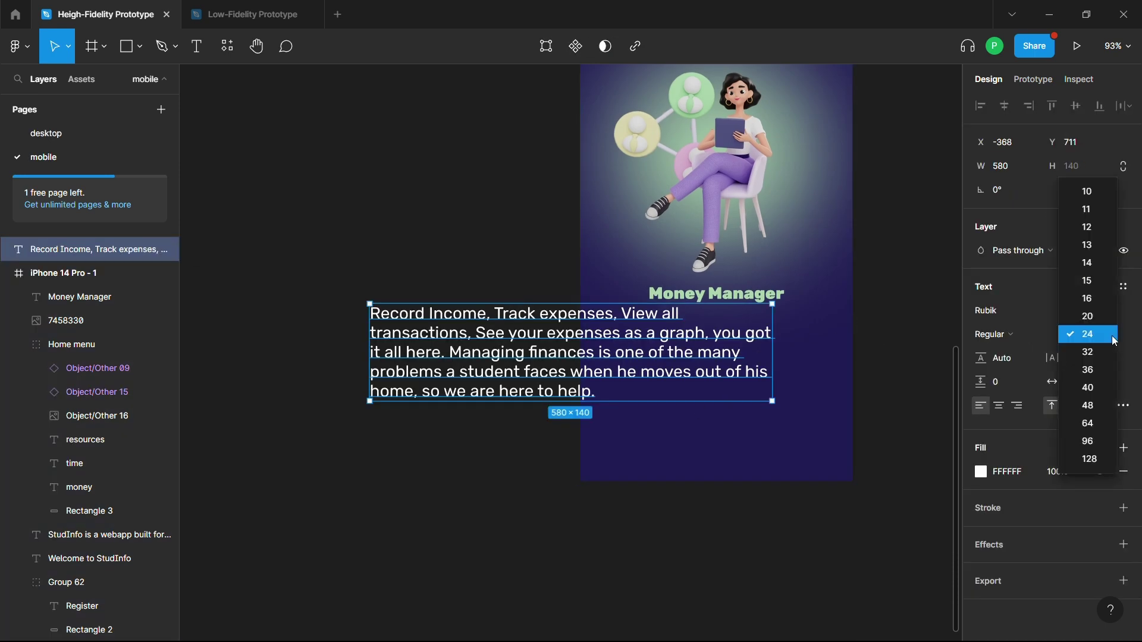
pyautogui.click(1093, 226)
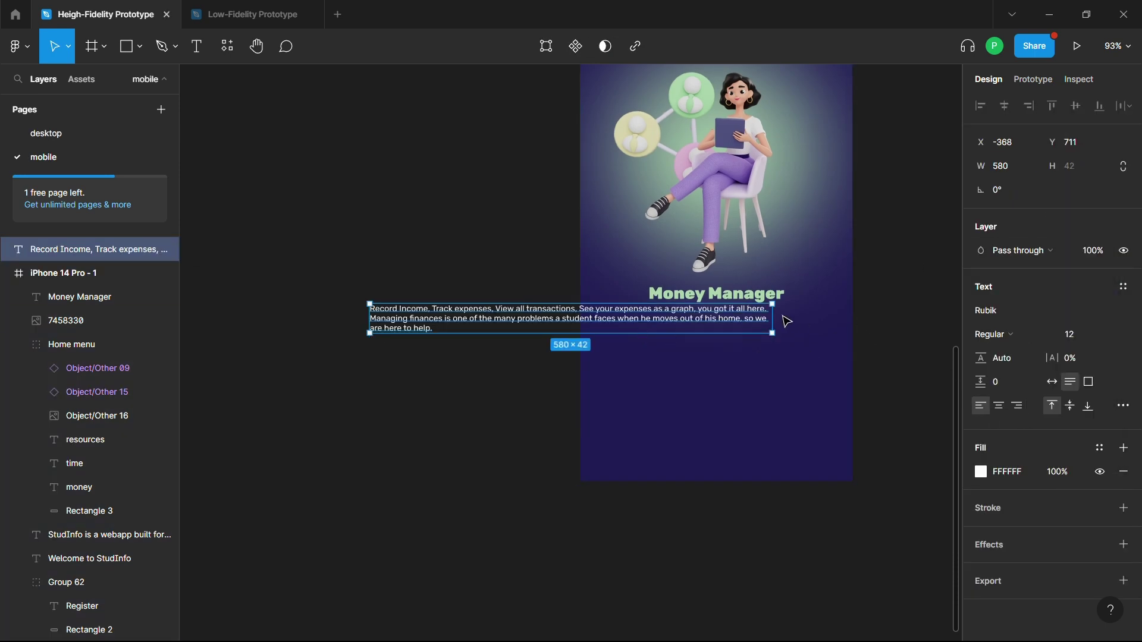
# Narrow the description to 303 px so it wraps, centred under a slightly lowered heading.
pyautogui.moveTo(772, 318)
pyautogui.mouseDown()
pyautogui.moveTo(619, 319)
pyautogui.moveTo(773, 334)
pyautogui.moveTo(833, 327)
pyautogui.moveTo(778, 336)
pyautogui.mouseUp()
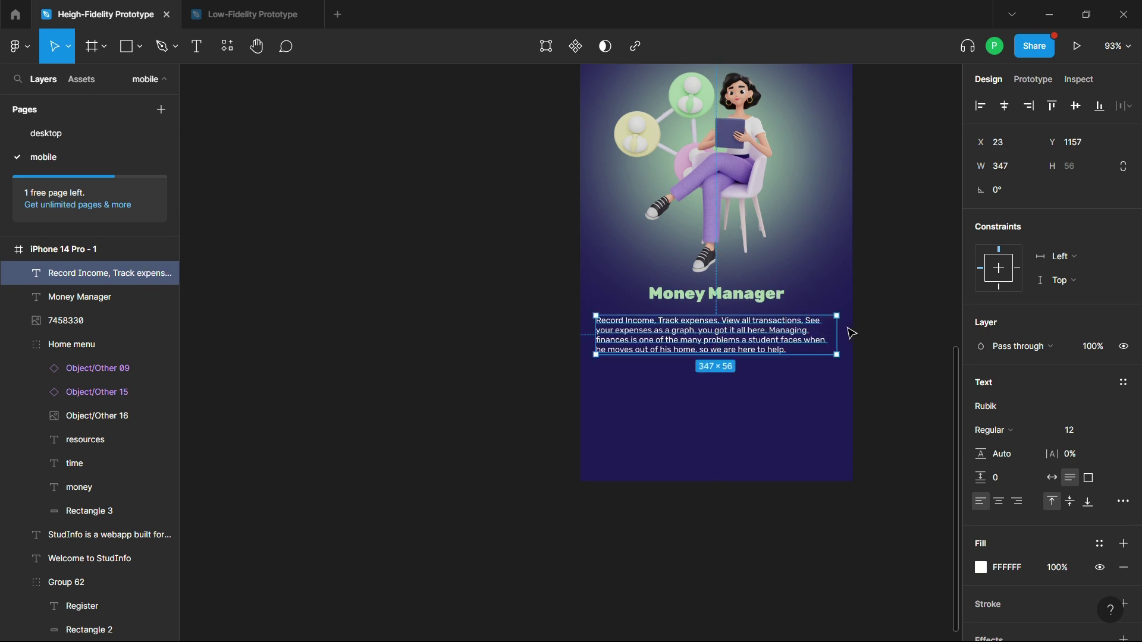
pyautogui.moveTo(837, 330); pyautogui.dragTo(828, 329)
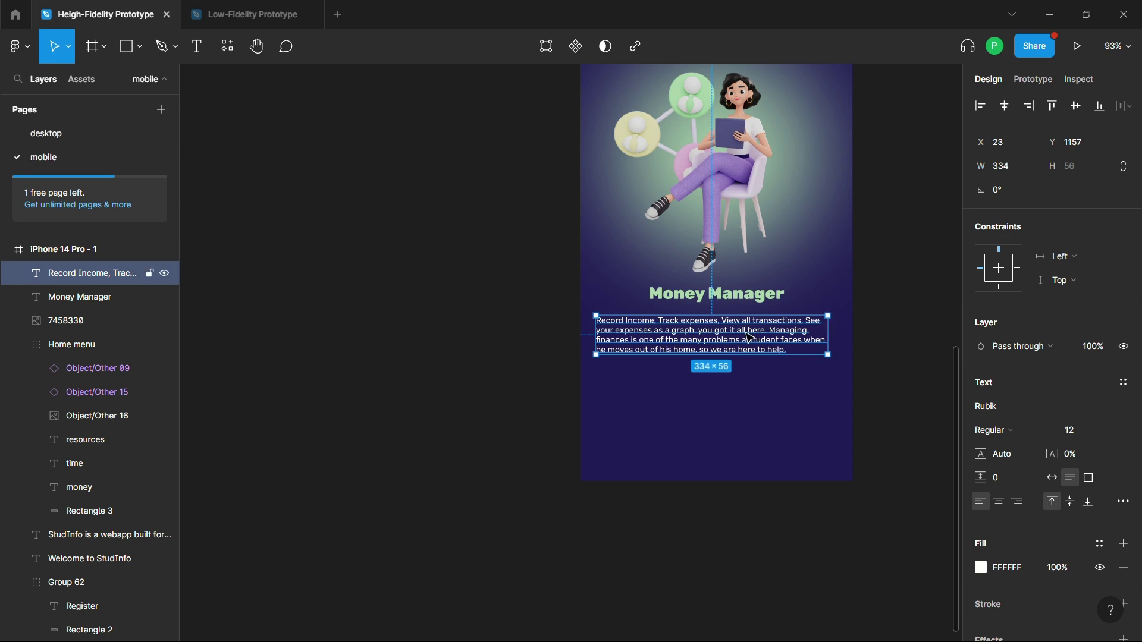
pyautogui.moveTo(745, 333); pyautogui.dragTo(752, 339)
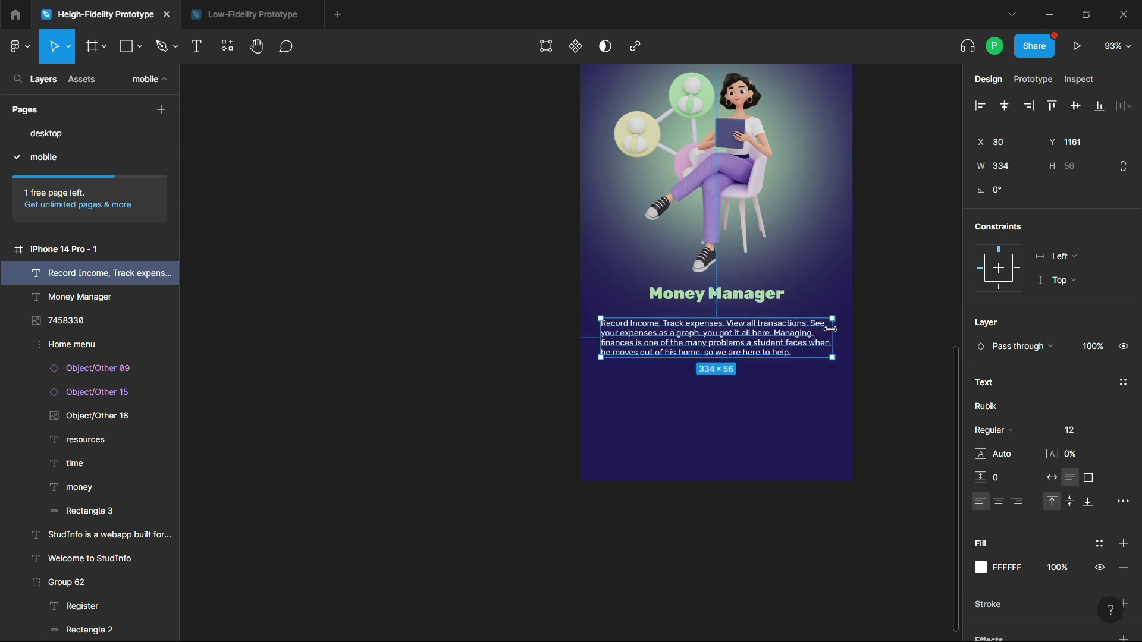
pyautogui.scroll(-1, 831, 329)
pyautogui.scroll(-5, 831, 329)
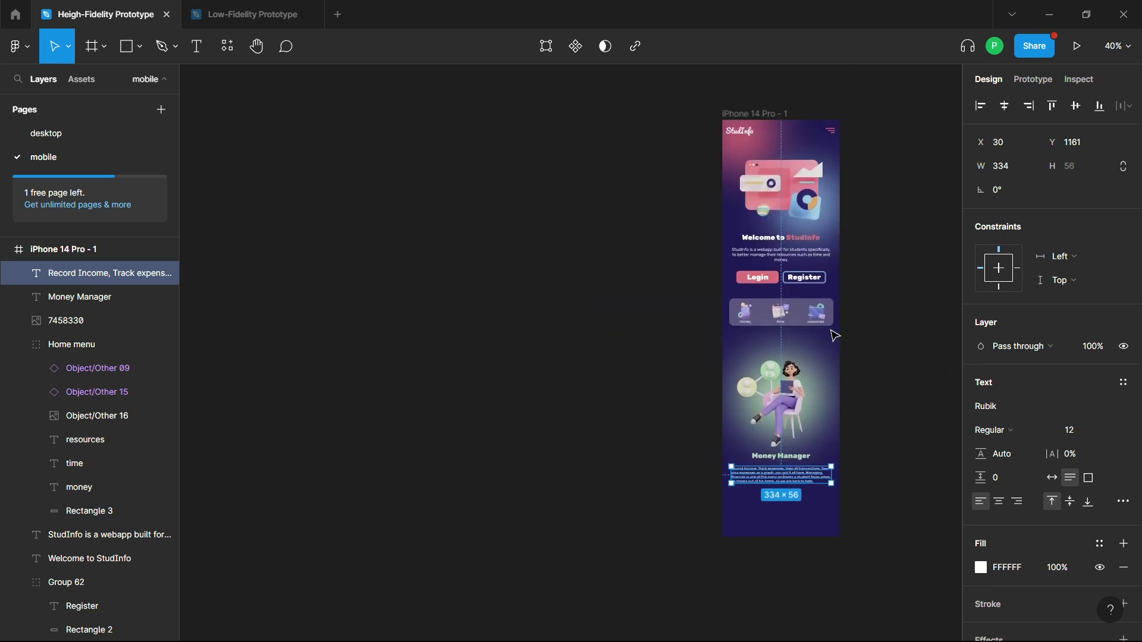
pyautogui.scroll(2, 835, 332)
pyautogui.scroll(5, 834, 357)
pyautogui.scroll(2, 851, 329)
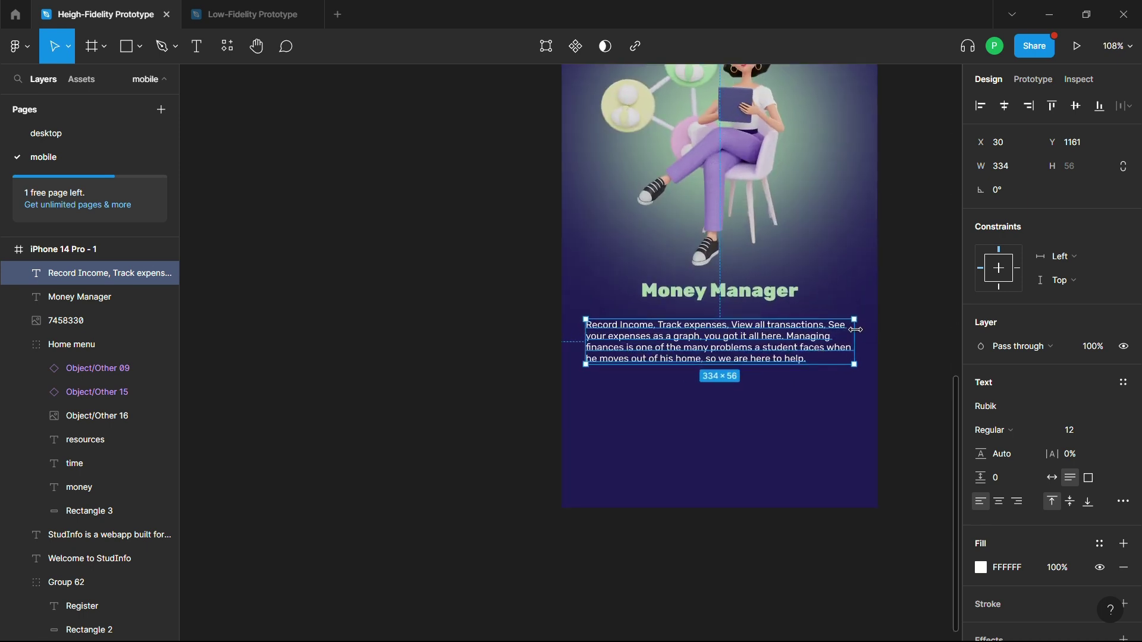
pyautogui.moveTo(857, 329); pyautogui.dragTo(782, 337)
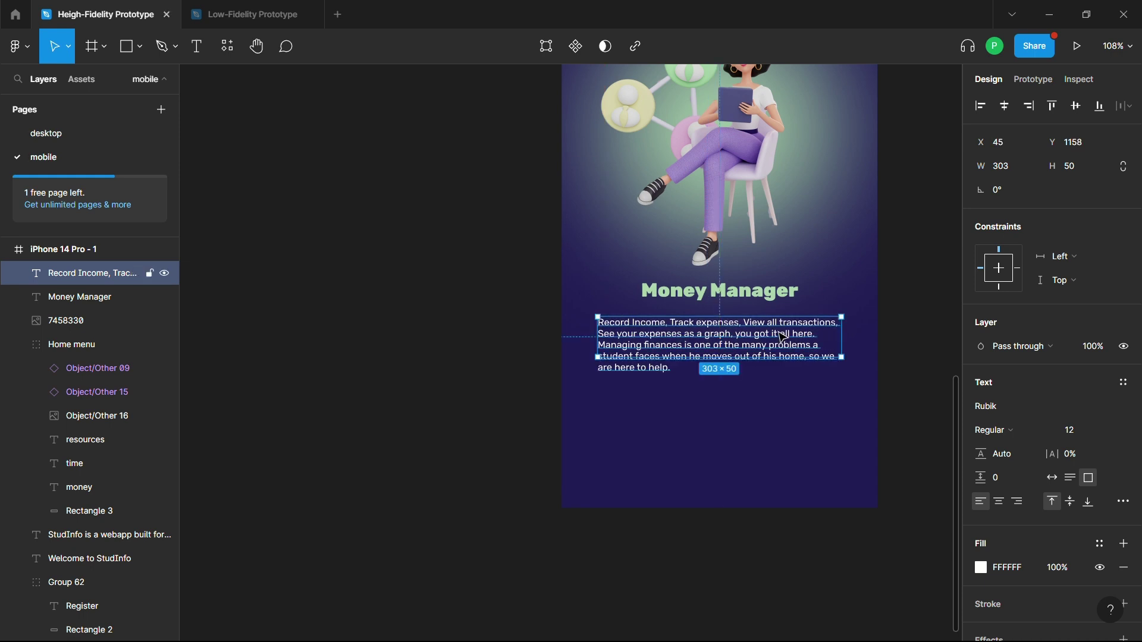
pyautogui.moveTo(754, 291); pyautogui.dragTo(755, 284)
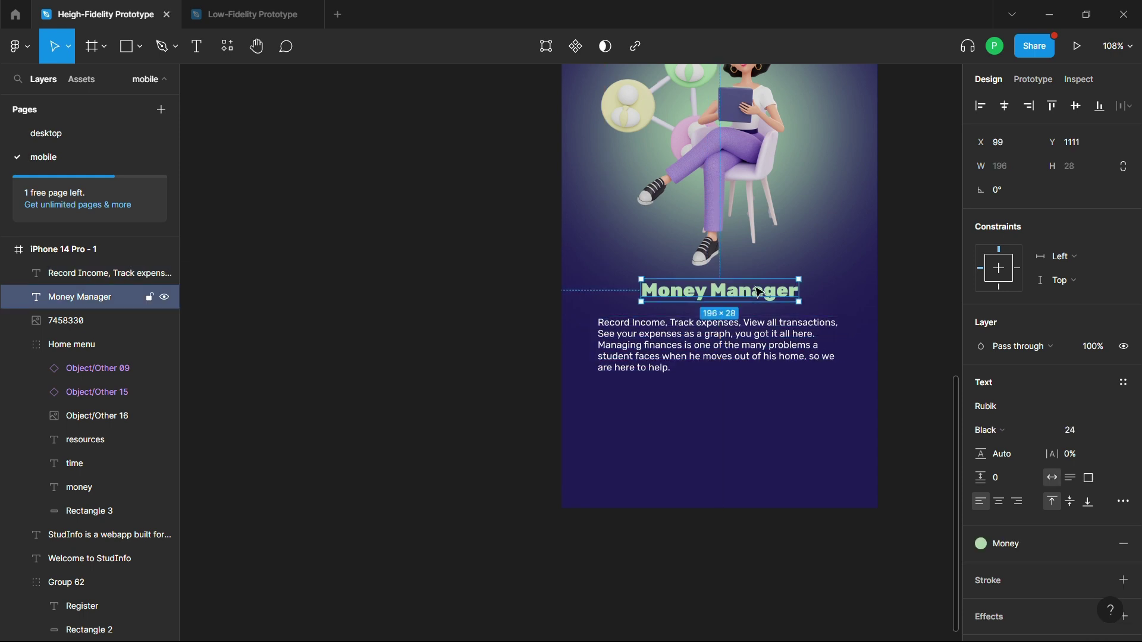
pyautogui.click(934, 321)
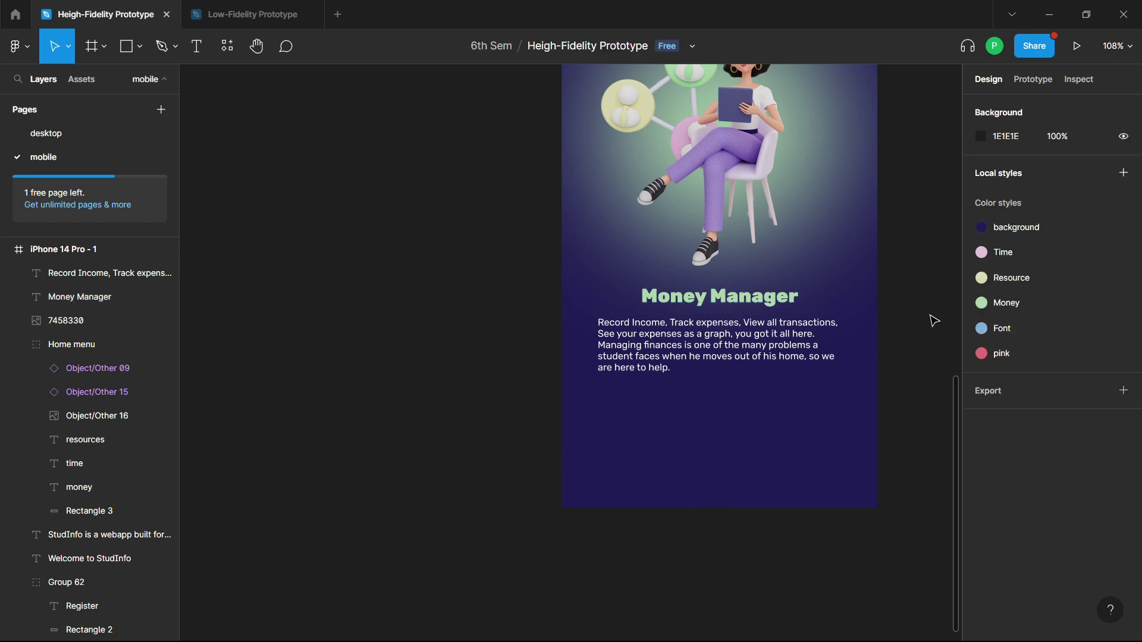
pyautogui.keyDown('ctrl'); pyautogui.scroll(-5, 934, 322); pyautogui.keyUp('ctrl')
pyautogui.hscroll(3, 934, 322)
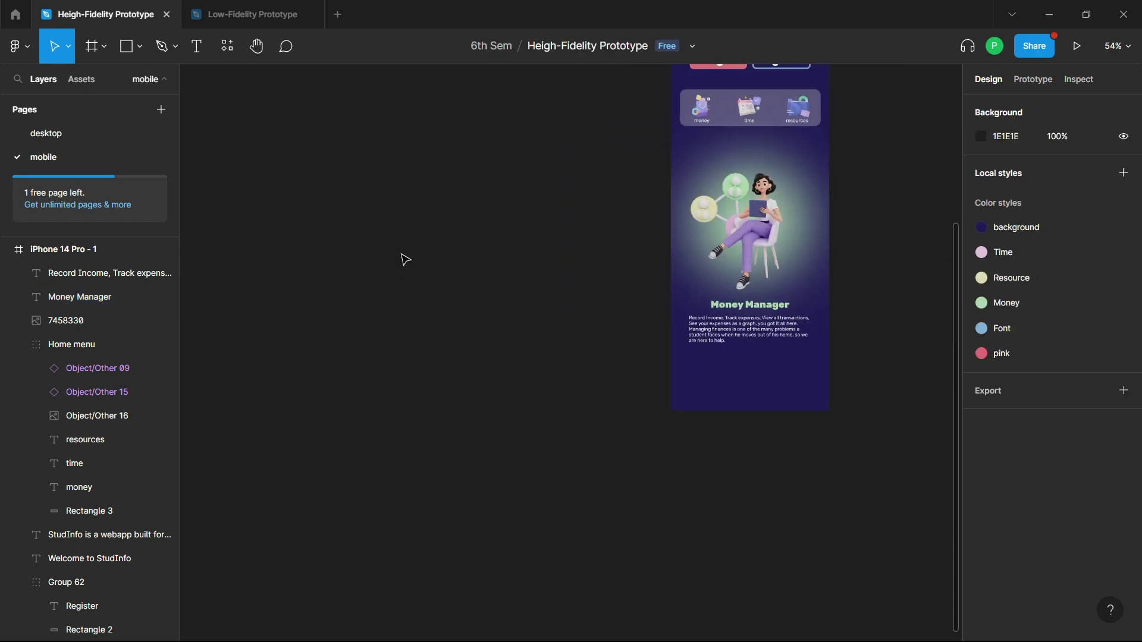
# Copy the desktop Try Now button and place it under the mobile description.
pyautogui.click(98, 132)
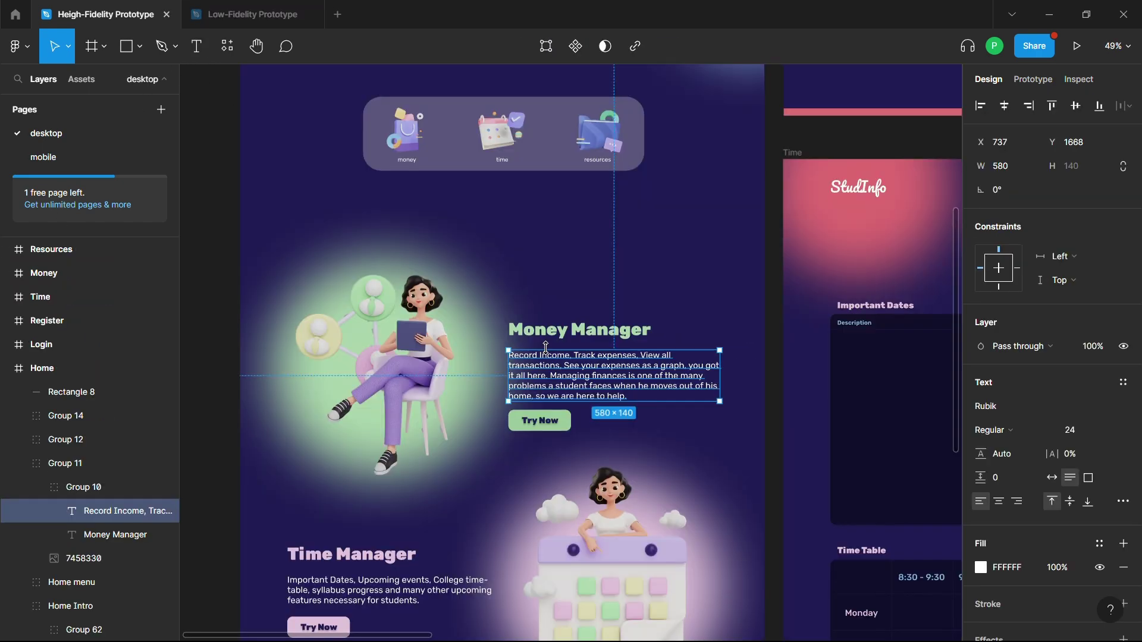
pyautogui.doubleClick(559, 433)
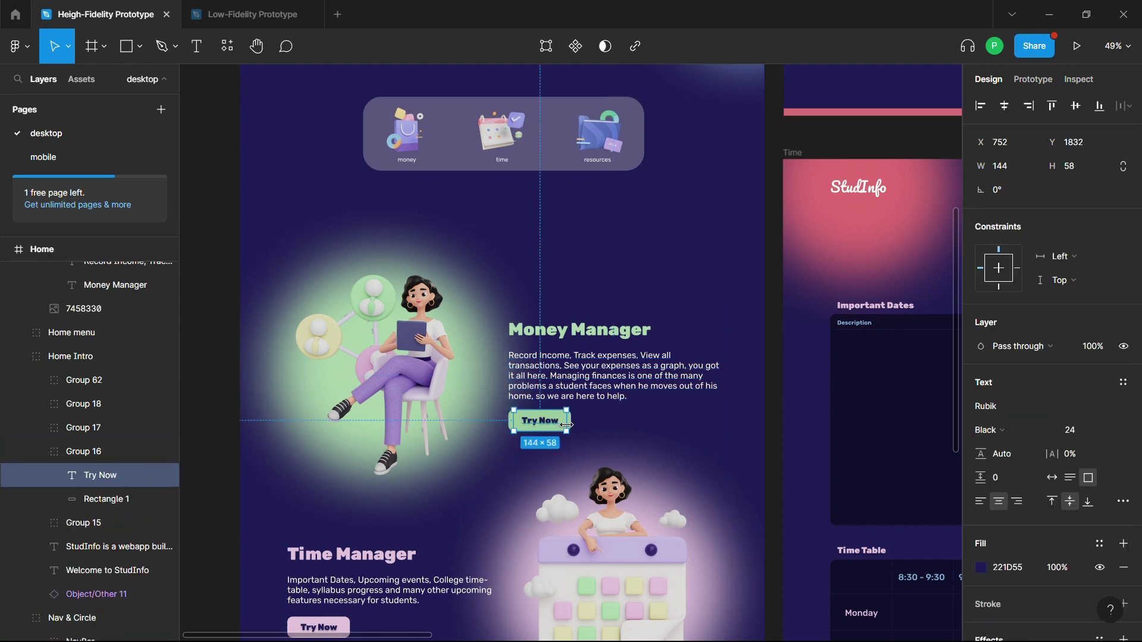
pyautogui.press('Escape')
pyautogui.click(570, 424)
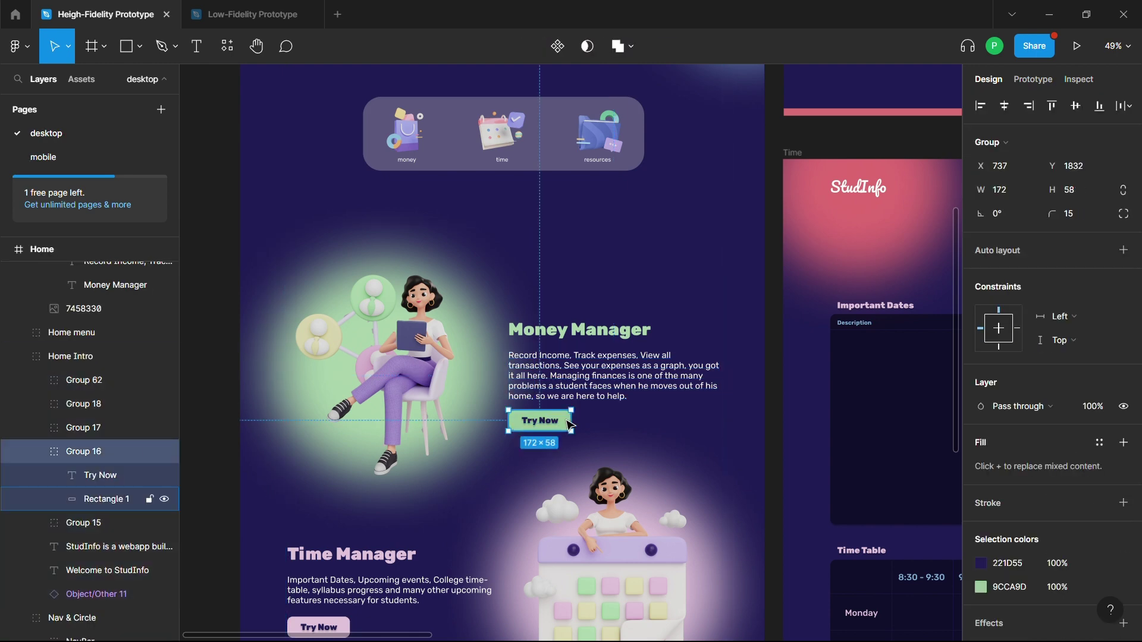
pyautogui.click(249, 14)
pyautogui.click(118, 16)
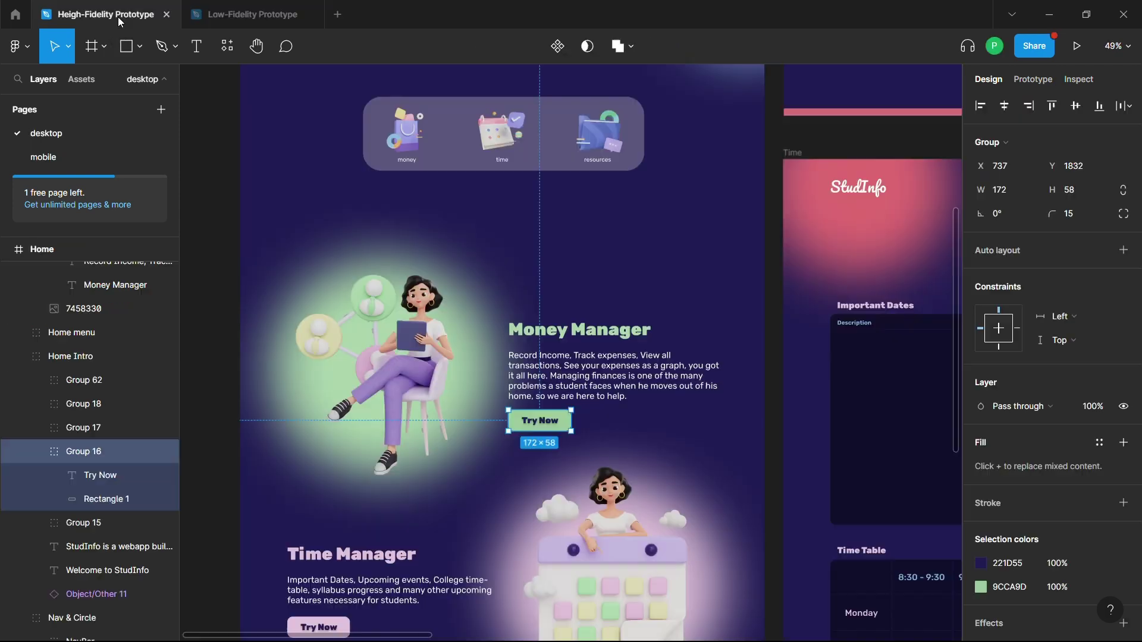
pyautogui.click(88, 151)
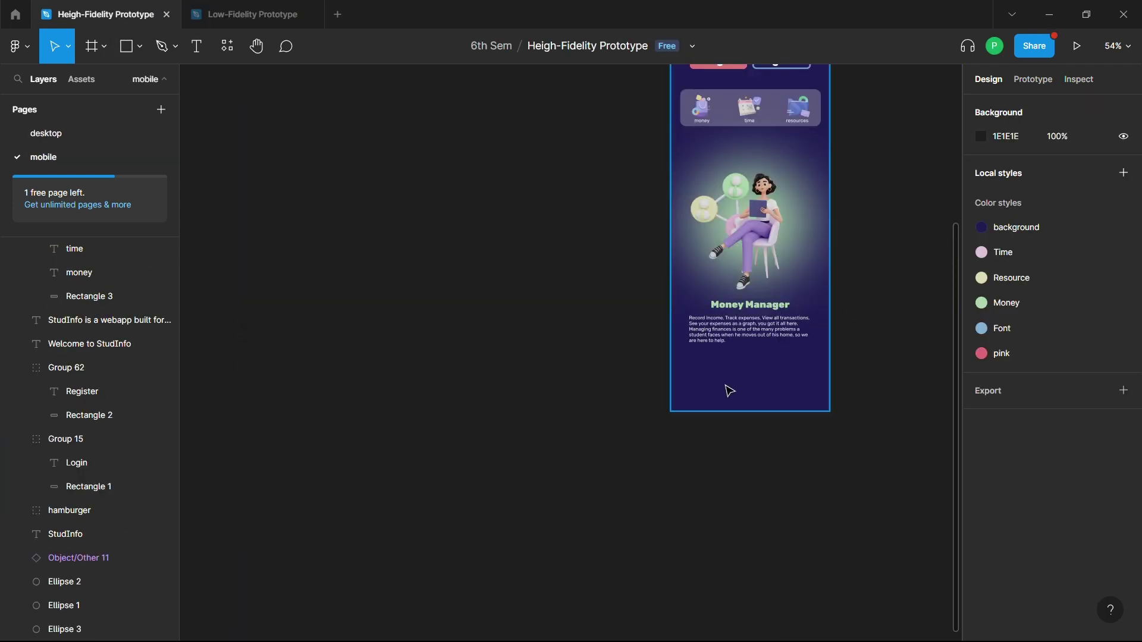
pyautogui.hotkey('ctrl', 'v')
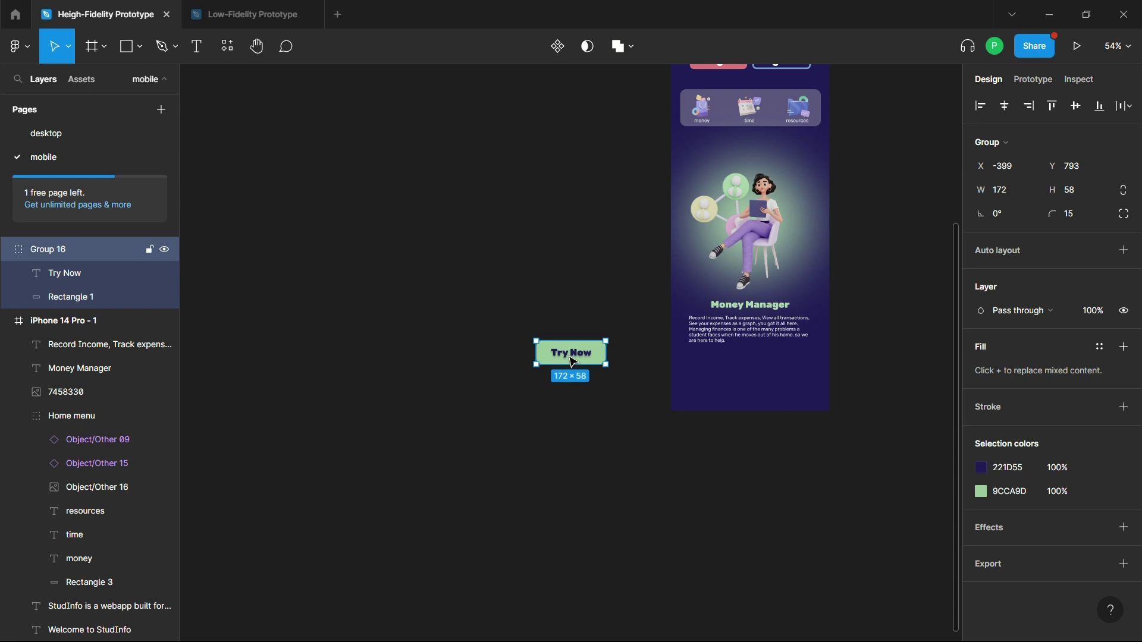
pyautogui.moveTo(573, 361); pyautogui.dragTo(750, 379)
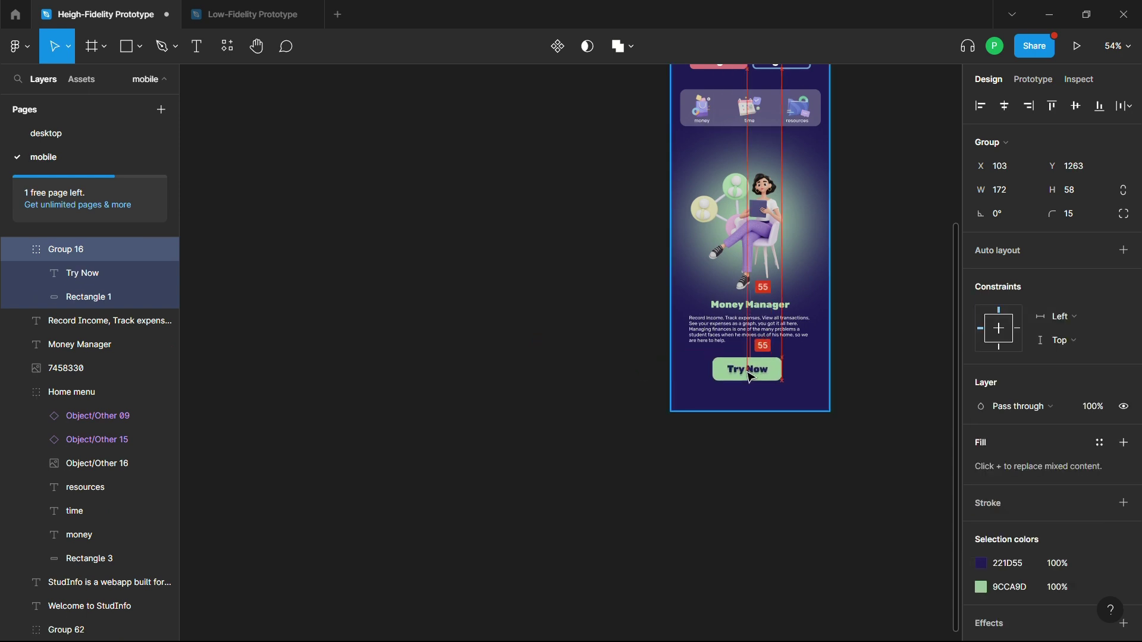
# Try a 16 px label and a 133×45 background, then undo both changes.
pyautogui.scroll(5, 751, 379)
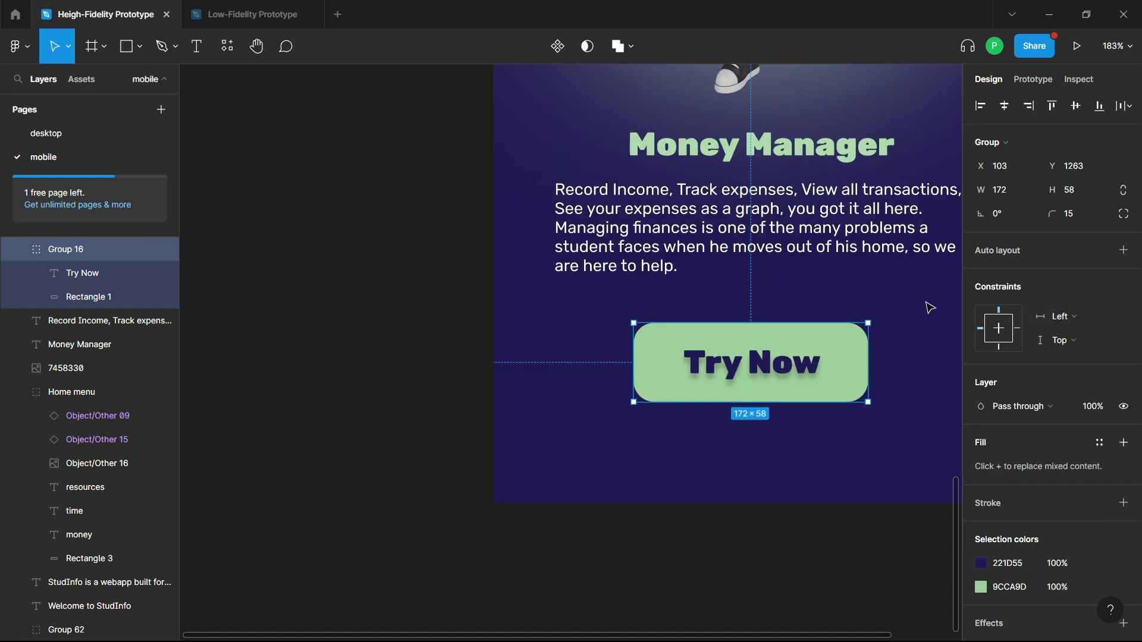
pyautogui.doubleClick(796, 367)
pyautogui.click(1108, 431)
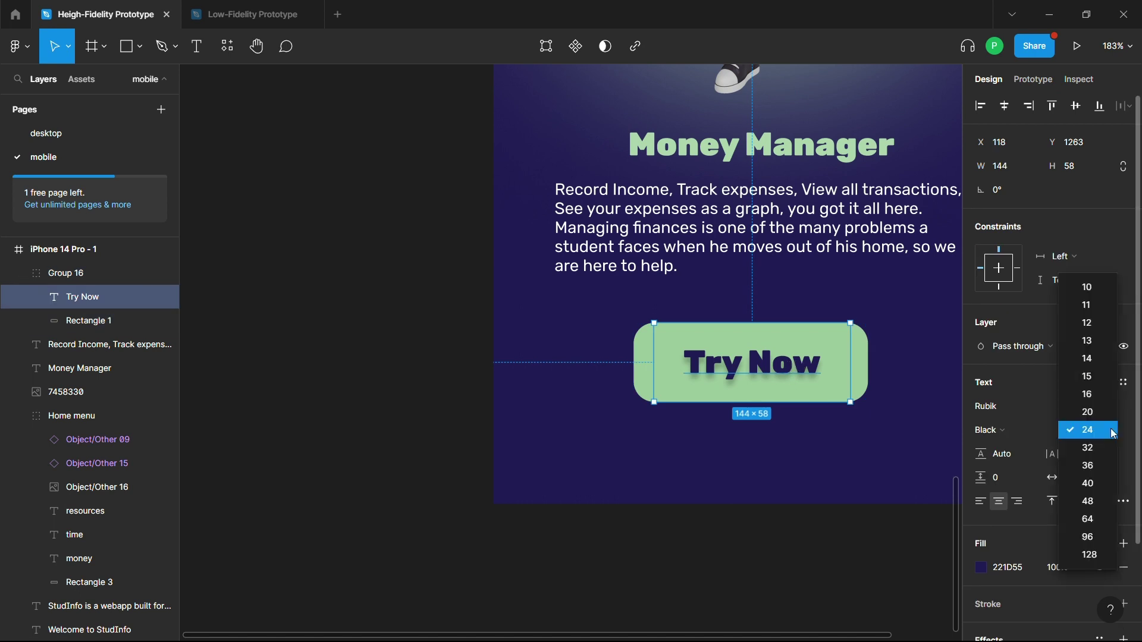
pyautogui.click(1100, 394)
pyautogui.click(859, 360)
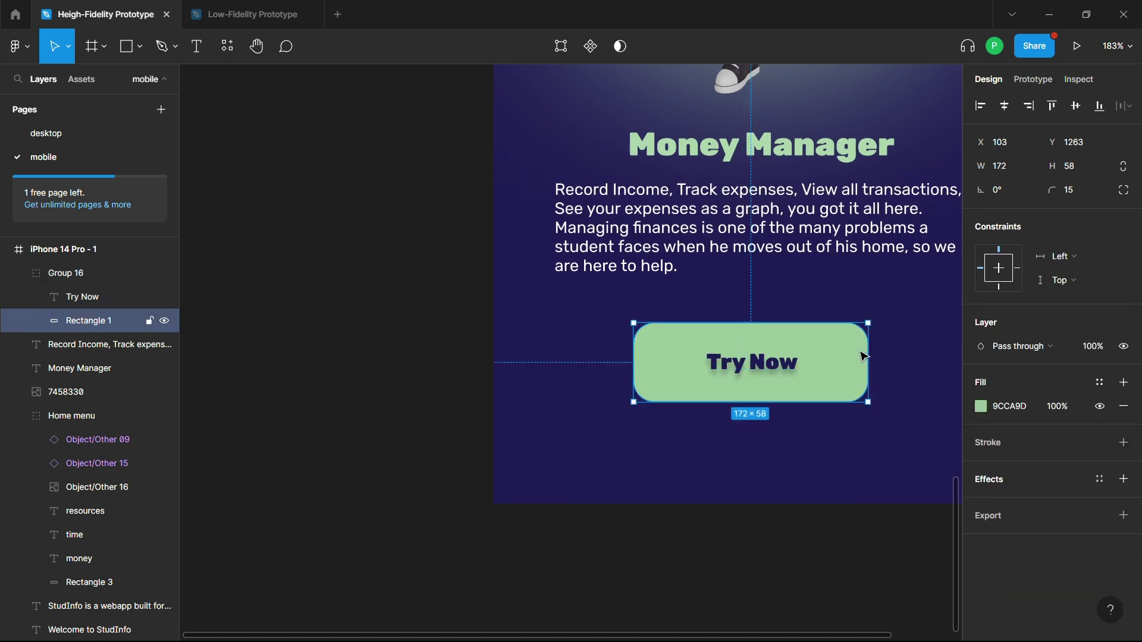
pyautogui.moveTo(868, 402); pyautogui.dragTo(815, 384)
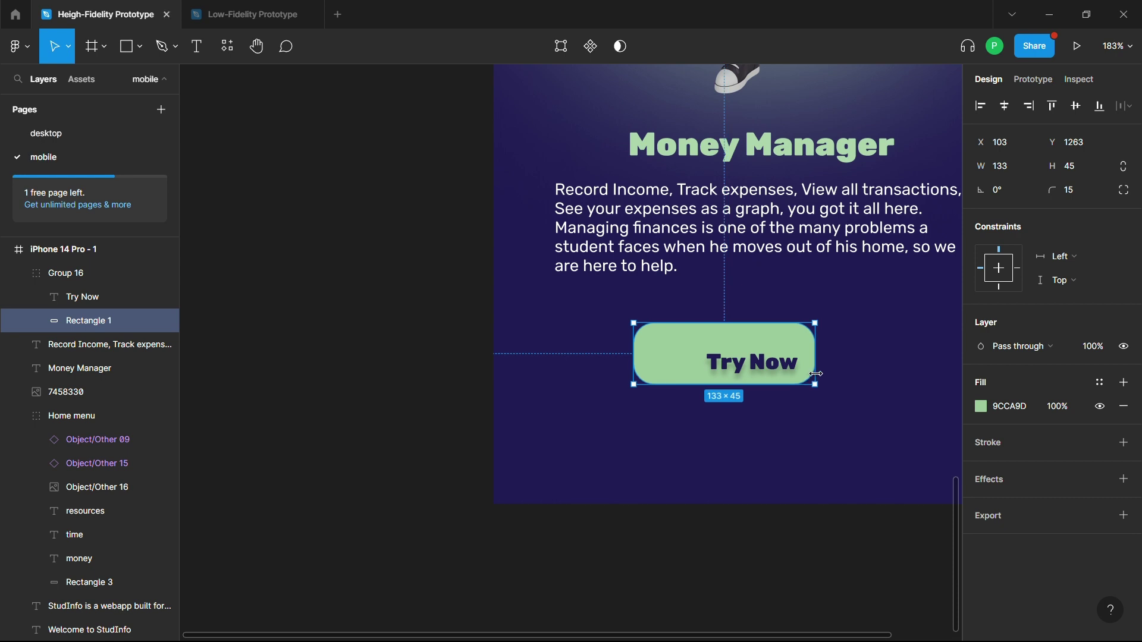
pyautogui.hotkey('ctrl', 'z')
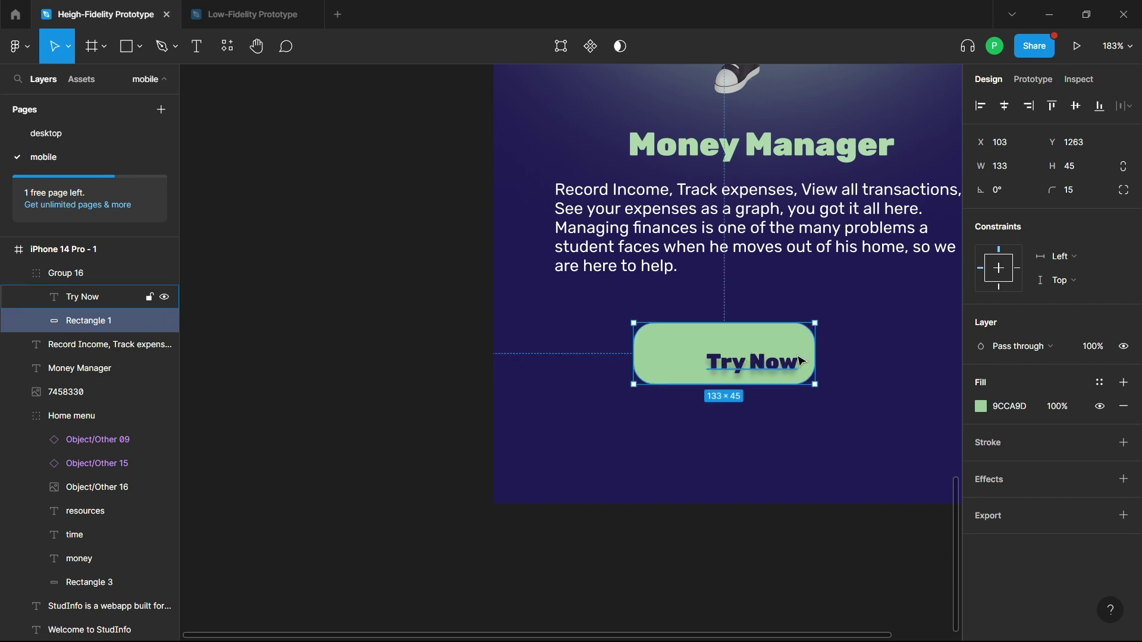
pyautogui.hotkey('ctrl', 'z')
pyautogui.hotkey('ctrl', 'z')
# Shrink the whole Try Now button and set its label to 16 px.
pyautogui.click(874, 354)
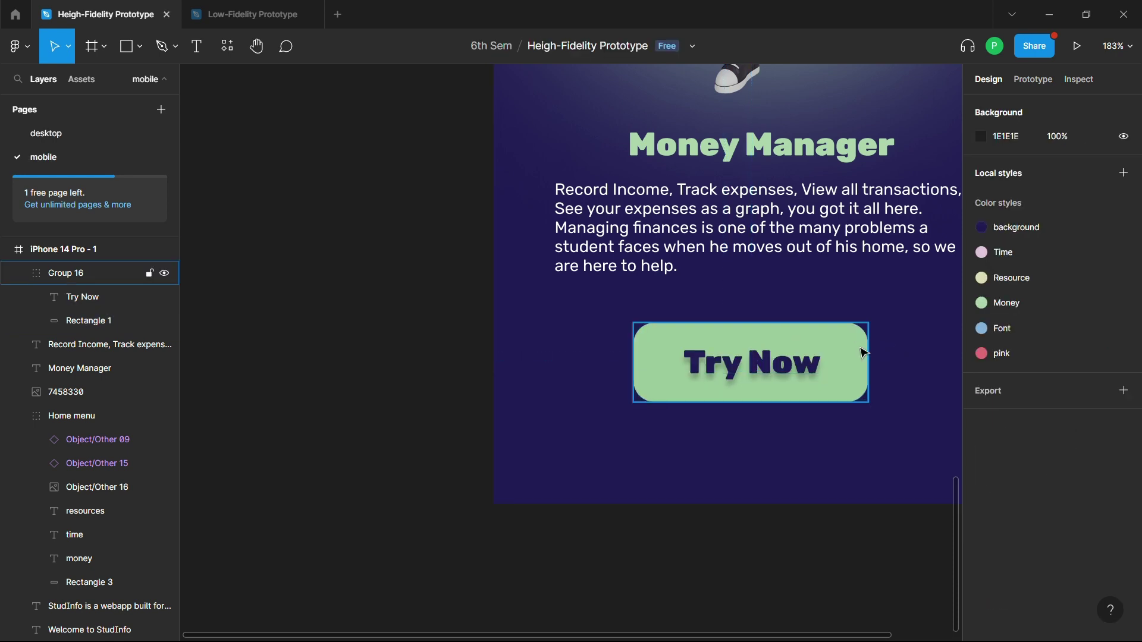
pyautogui.moveTo(868, 354); pyautogui.dragTo(795, 355)
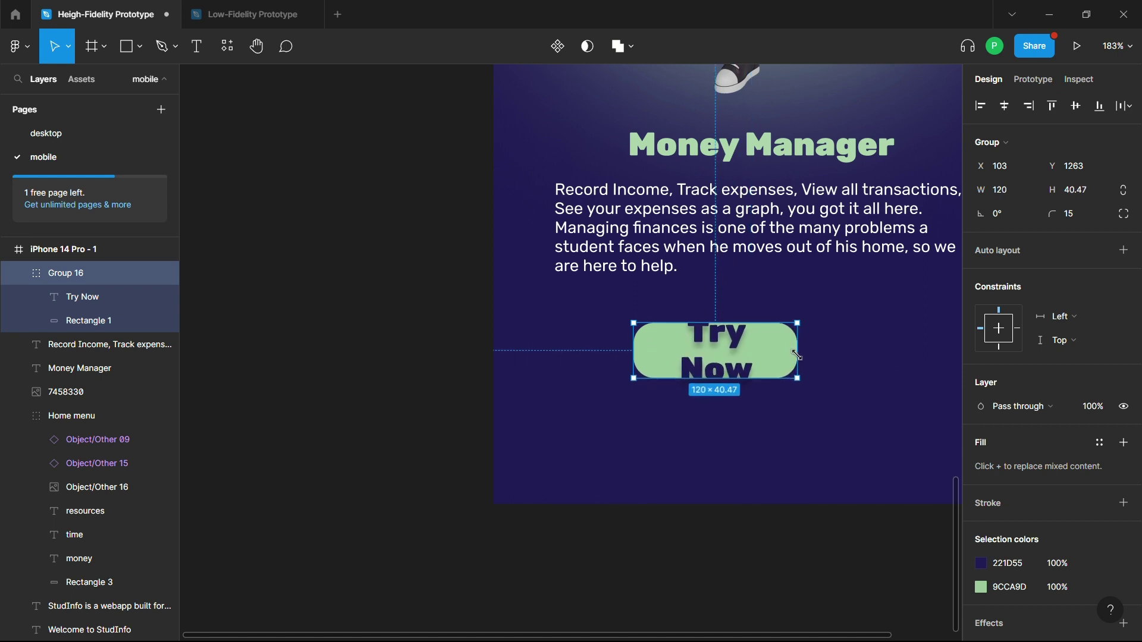
pyautogui.doubleClick(772, 356)
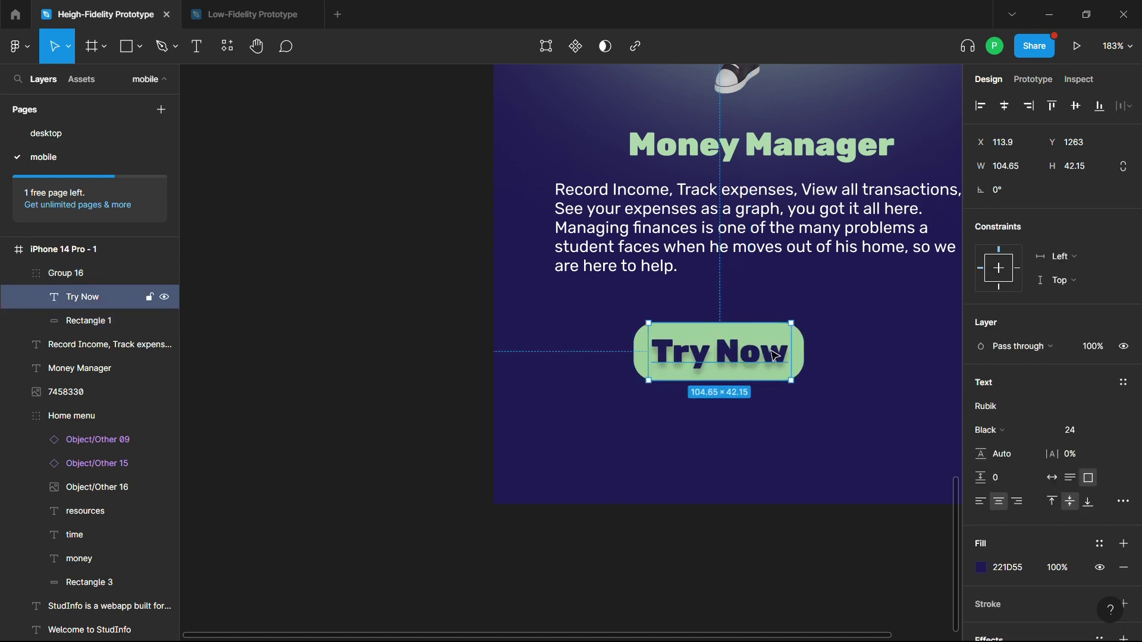
pyautogui.click(1101, 430)
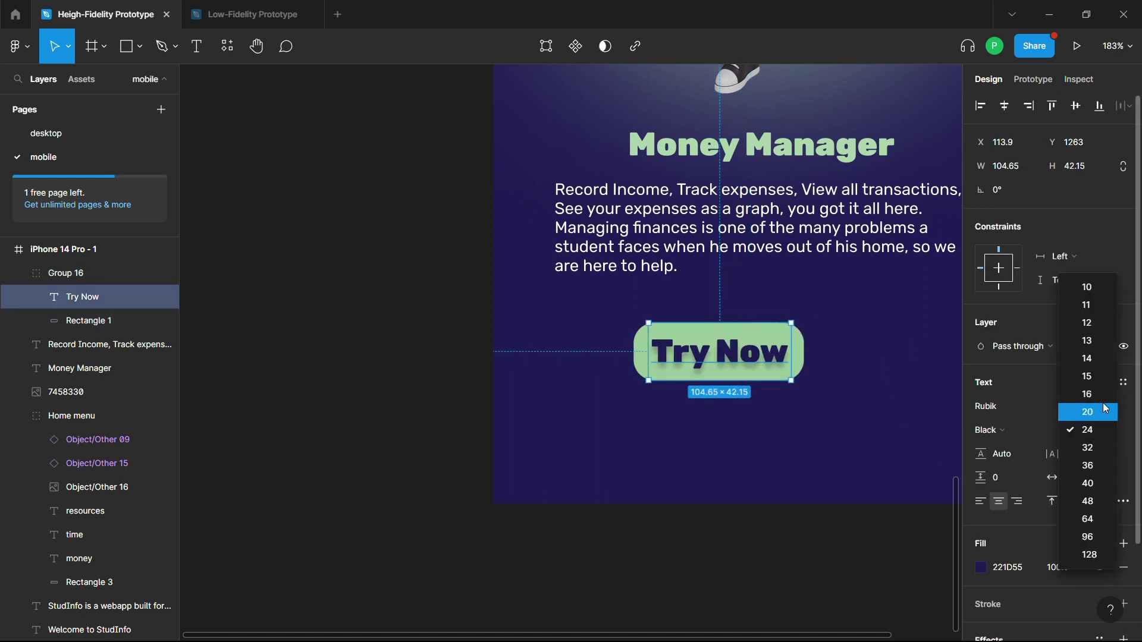
pyautogui.click(1087, 395)
pyautogui.click(859, 395)
pyautogui.click(785, 355)
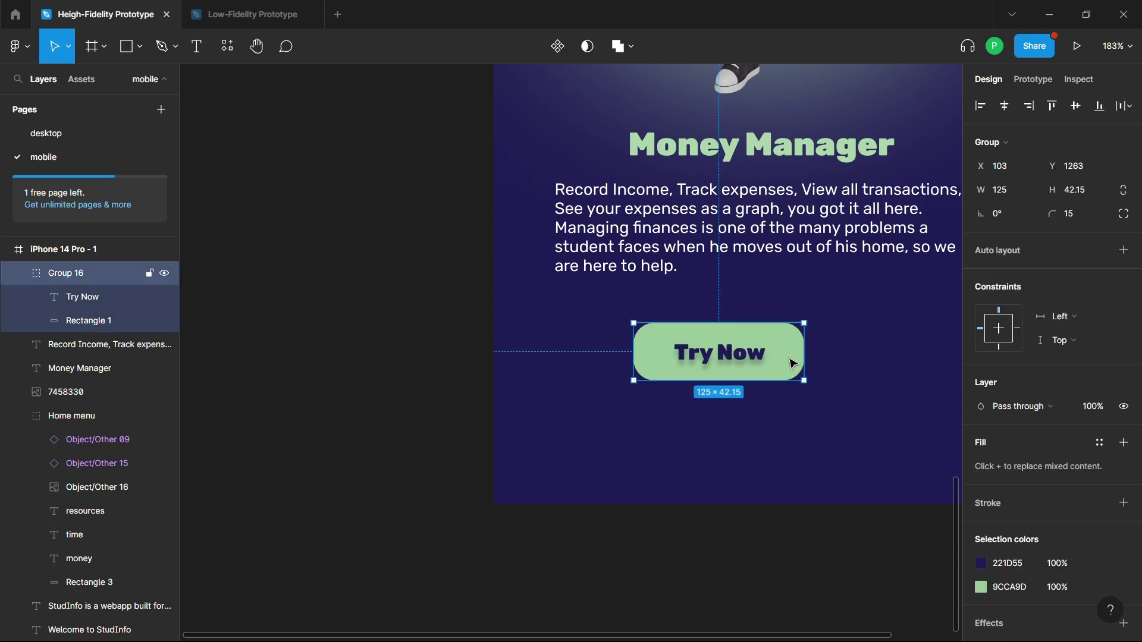
pyautogui.click(849, 343)
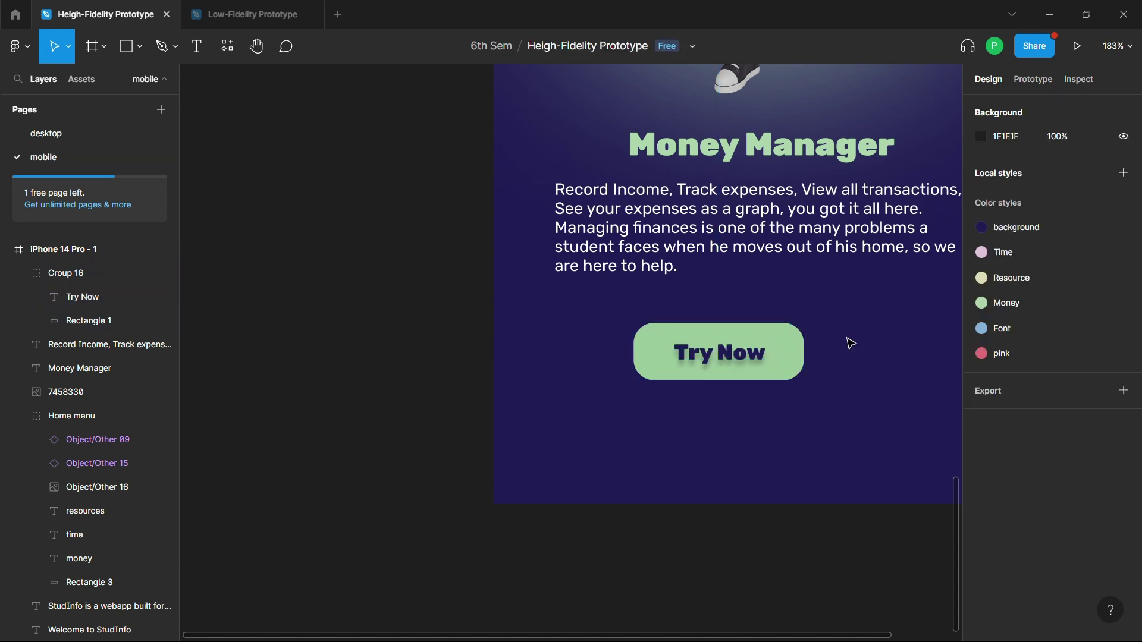
pyautogui.scroll(-5, 848, 343)
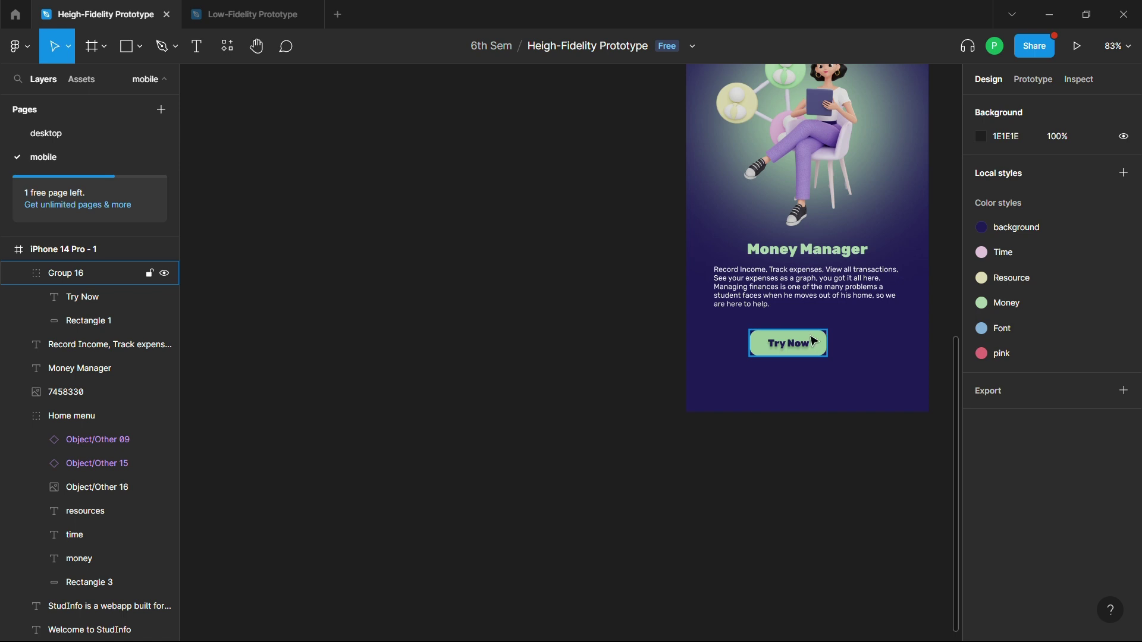
# Widen the Try Now button to about 294 px across the frame.
pyautogui.click(821, 348)
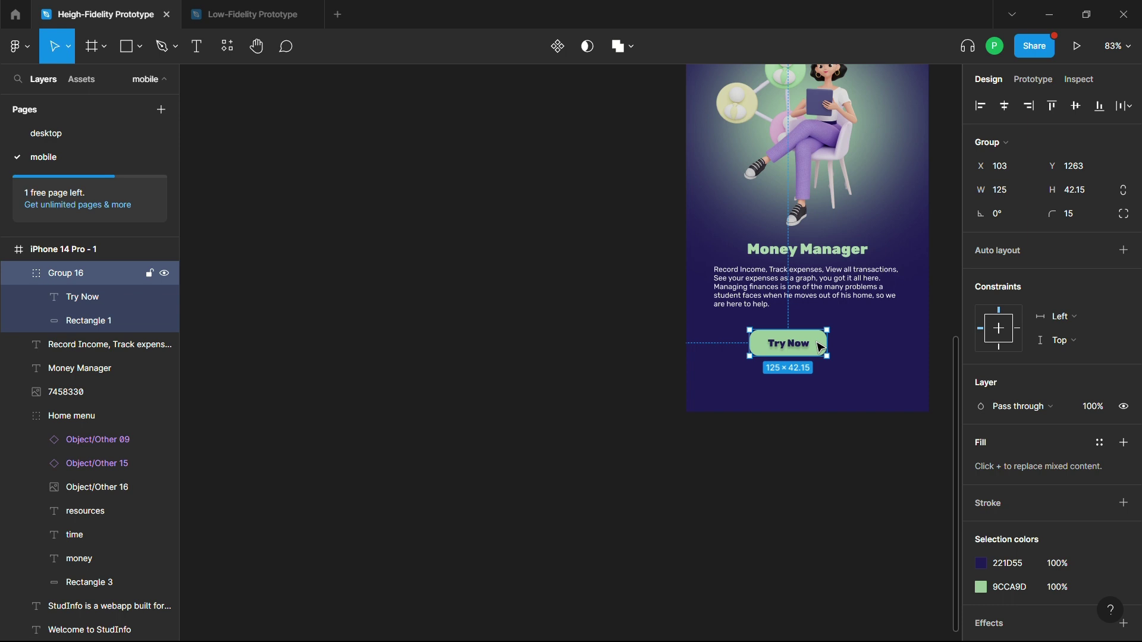
pyautogui.moveTo(827, 343)
pyautogui.mouseDown()
pyautogui.moveTo(919, 342)
pyautogui.moveTo(862, 331)
pyautogui.moveTo(901, 329)
pyautogui.mouseUp()
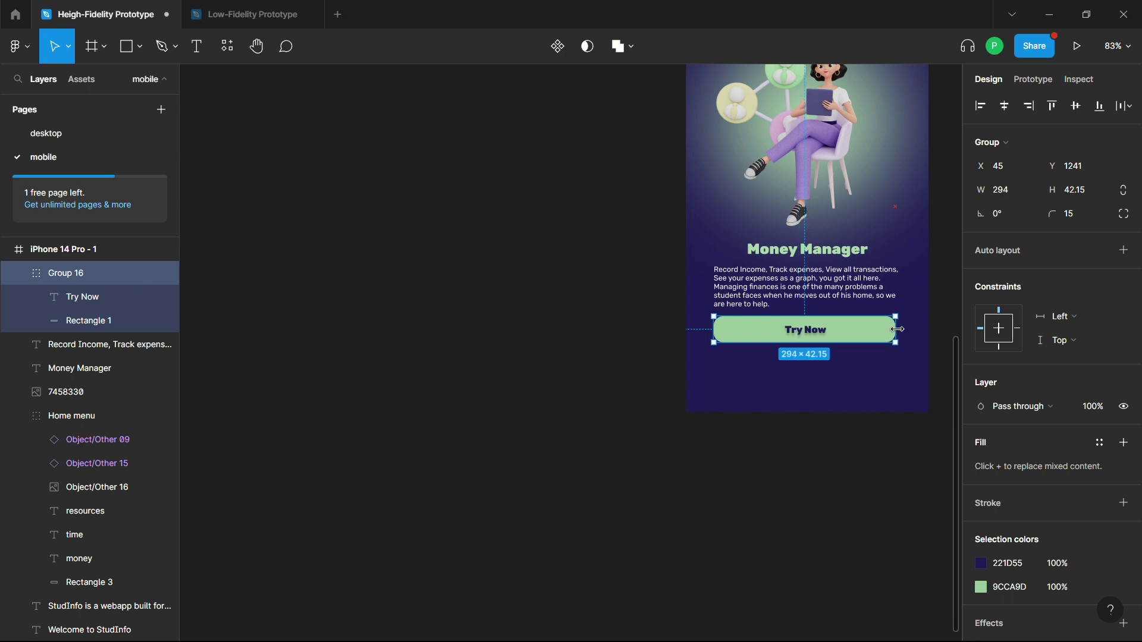
pyautogui.click(860, 470)
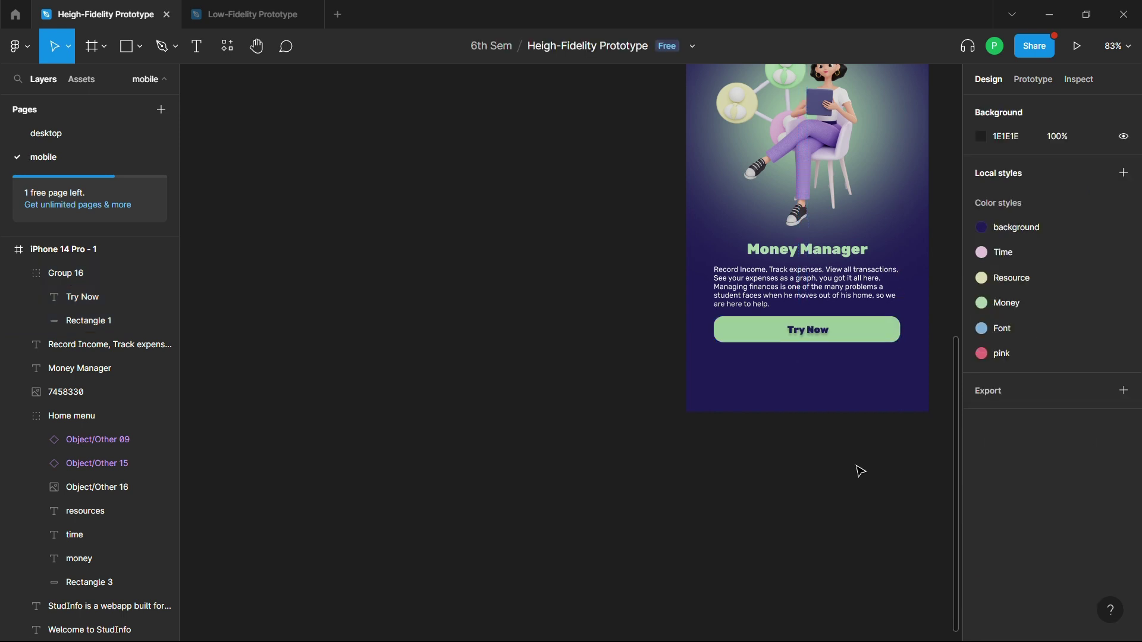
# Centre-align the Record Income description paragraph.
pyautogui.click(860, 304)
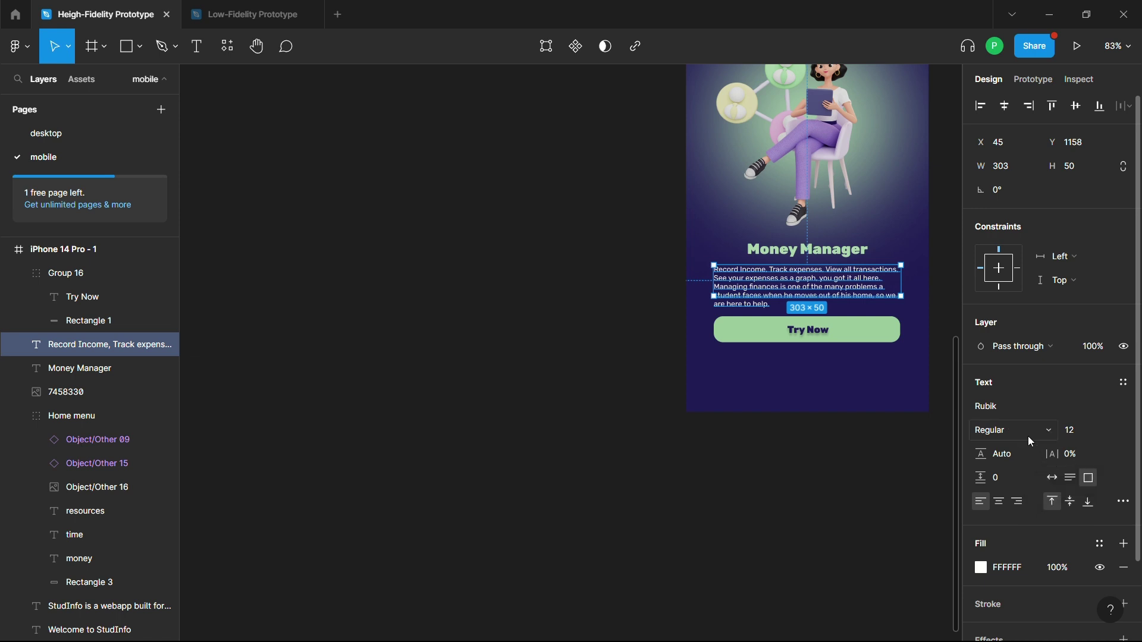
pyautogui.click(1003, 505)
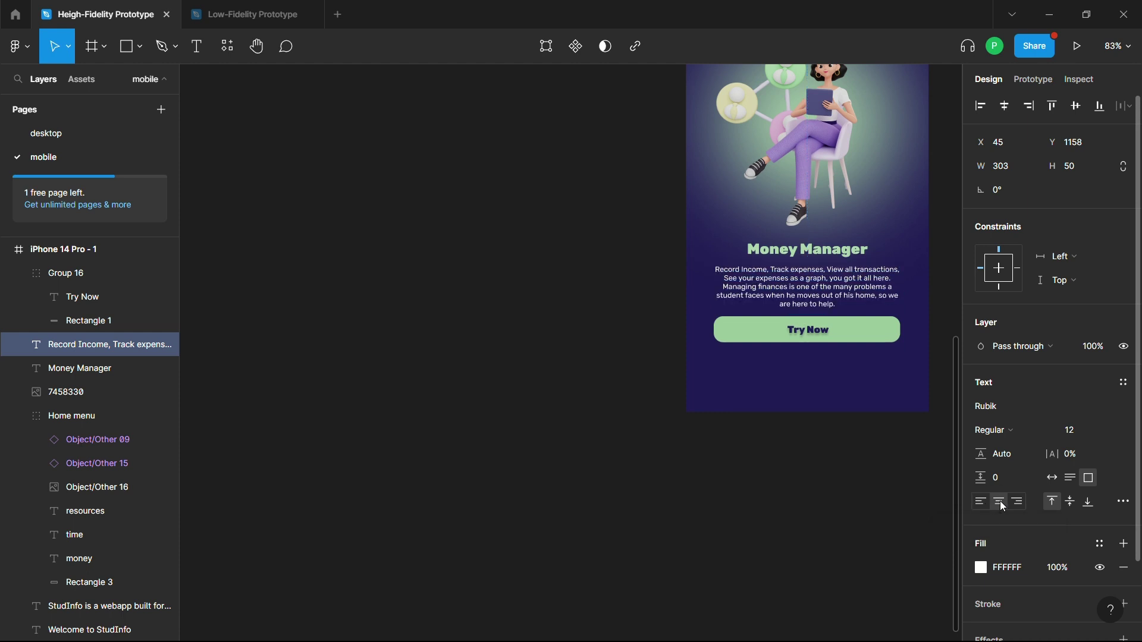
pyautogui.click(699, 486)
pyautogui.scroll(5, 699, 486)
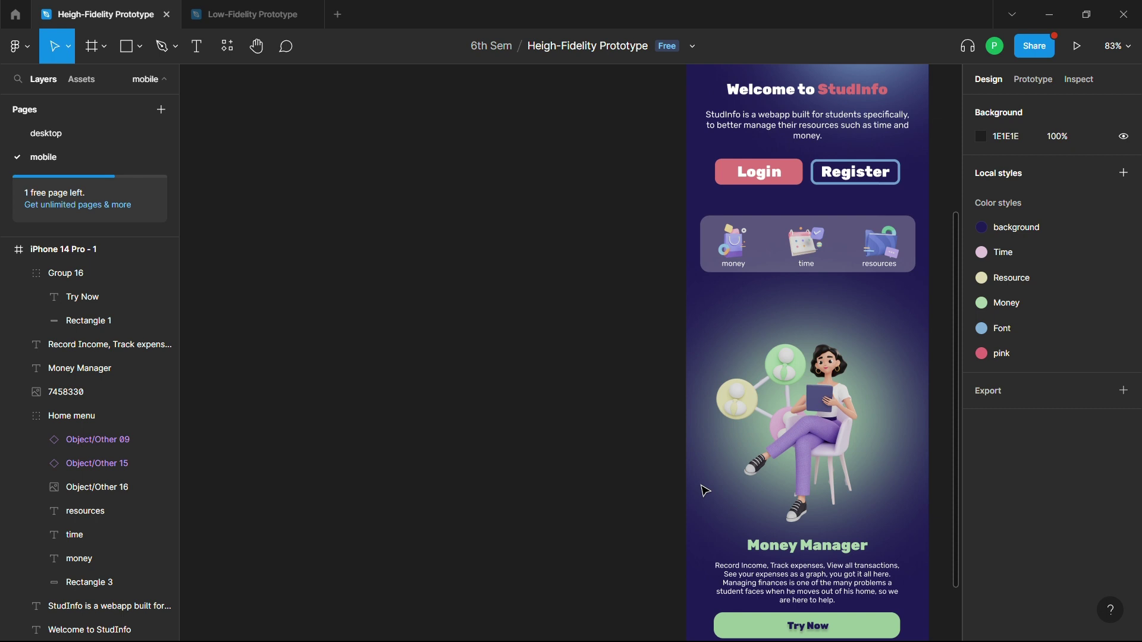
pyautogui.scroll(-2, 705, 491)
pyautogui.scroll(-5, 706, 491)
pyautogui.scroll(8, 706, 491)
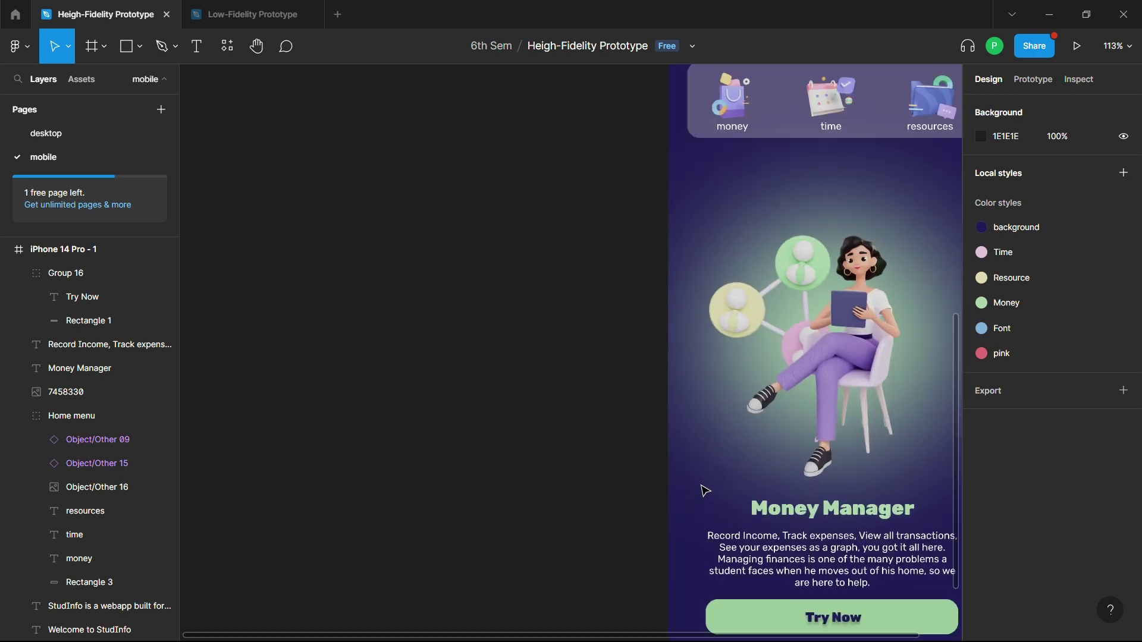
pyautogui.scroll(-2, 706, 491)
pyautogui.hscroll(2, 706, 491)
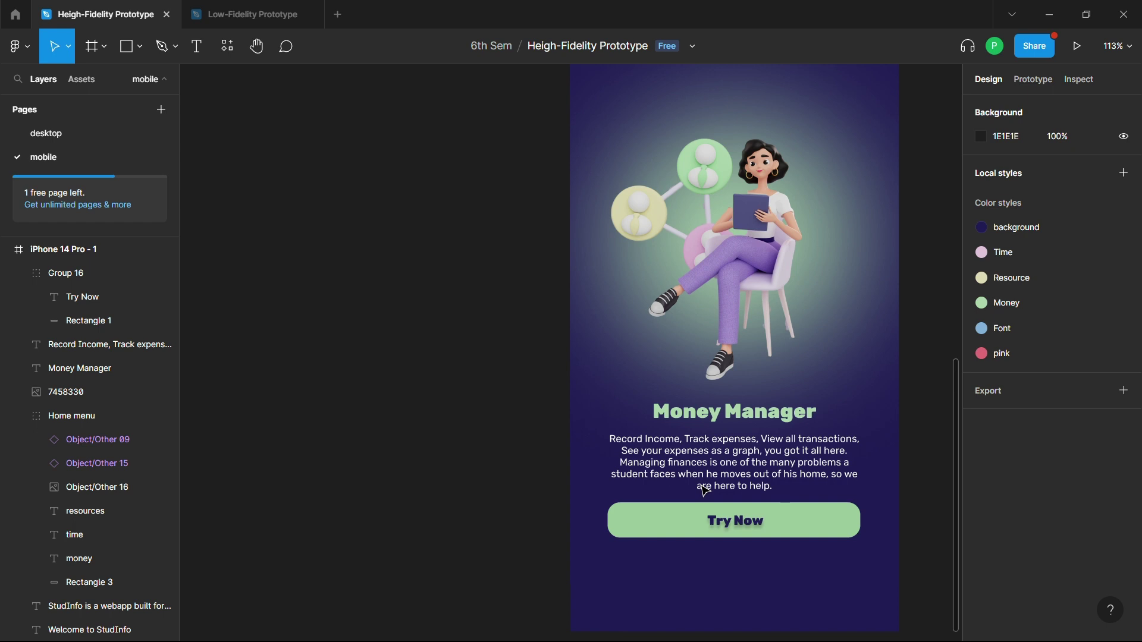
pyautogui.scroll(5, 704, 489)
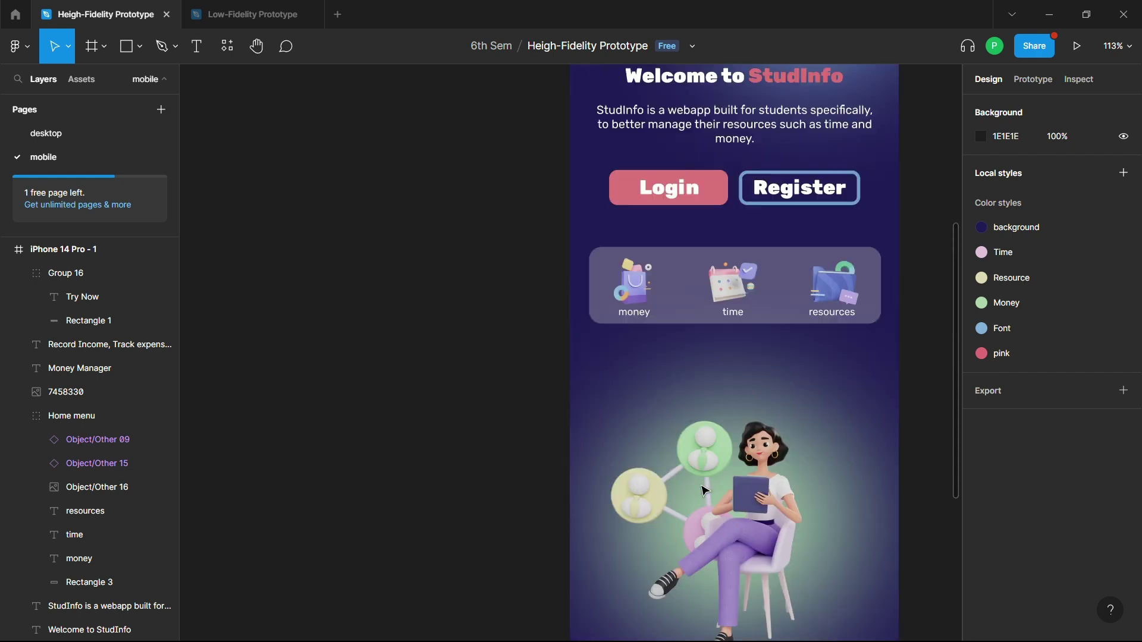
pyautogui.scroll(-5, 704, 490)
pyautogui.scroll(-5, 700, 487)
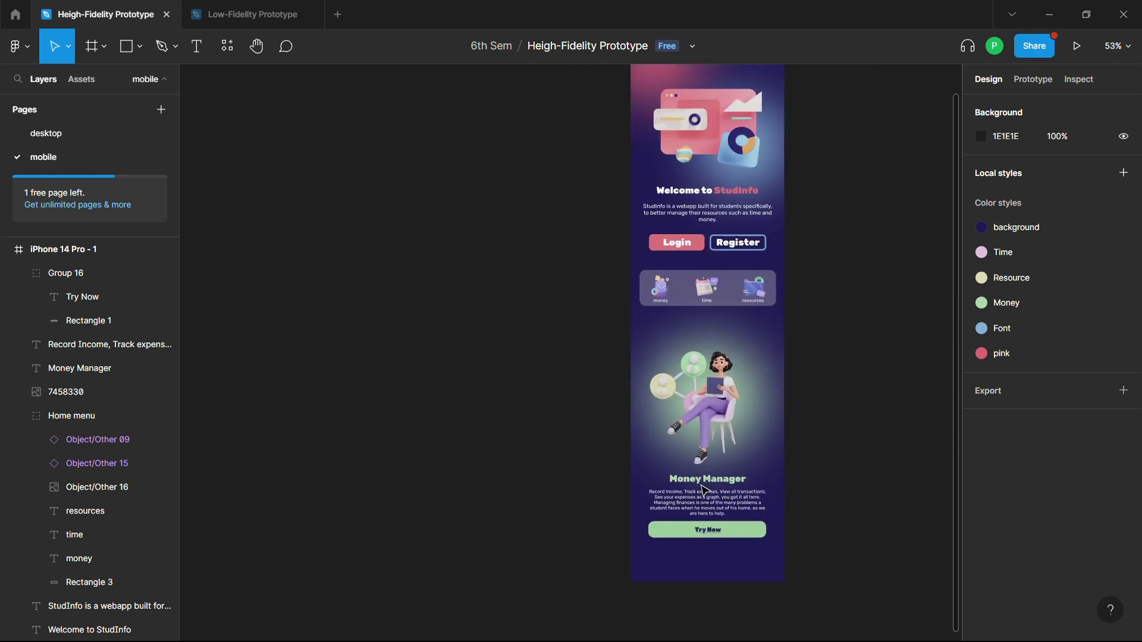
pyautogui.scroll(2, 702, 488)
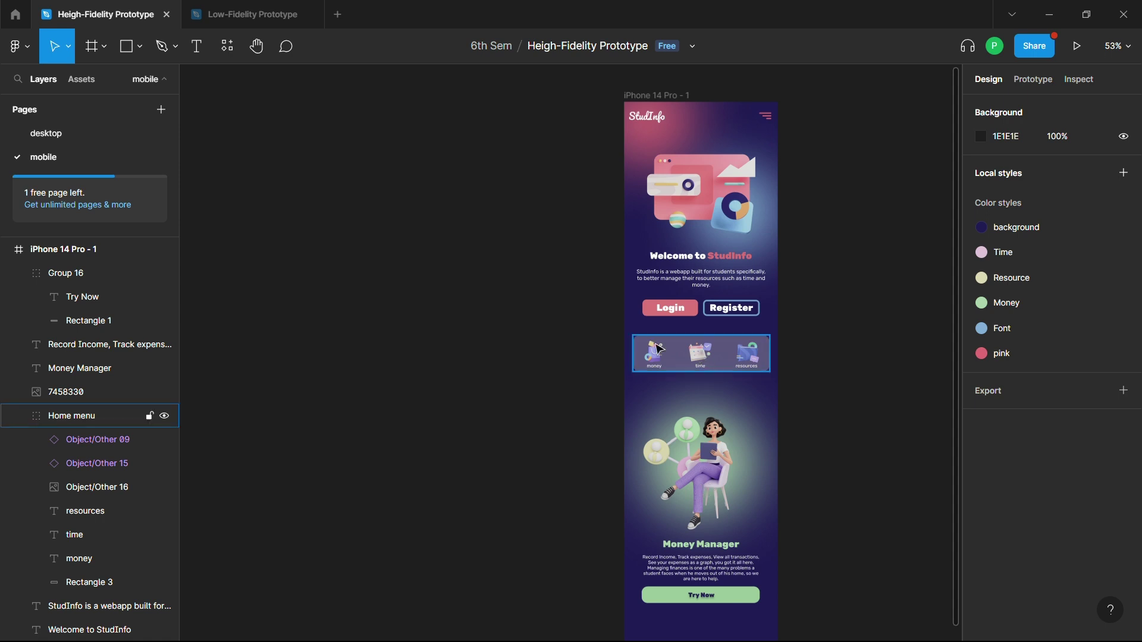
pyautogui.scroll(2, 836, 311)
pyautogui.scroll(2, 839, 312)
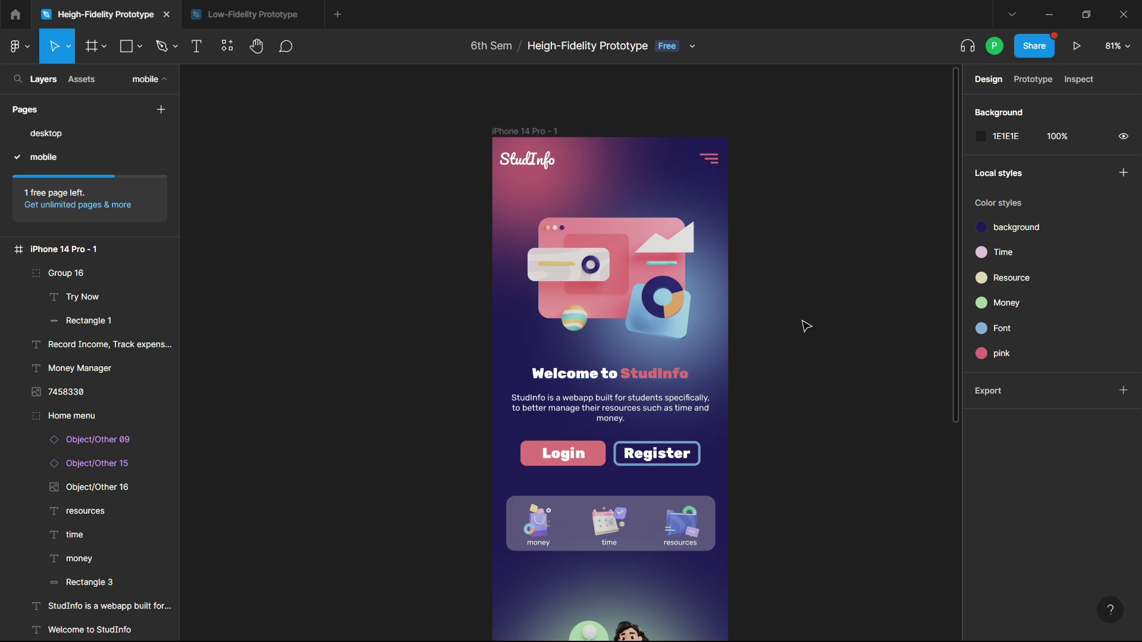
pyautogui.scroll(-3, 807, 326)
pyautogui.scroll(-2, 806, 326)
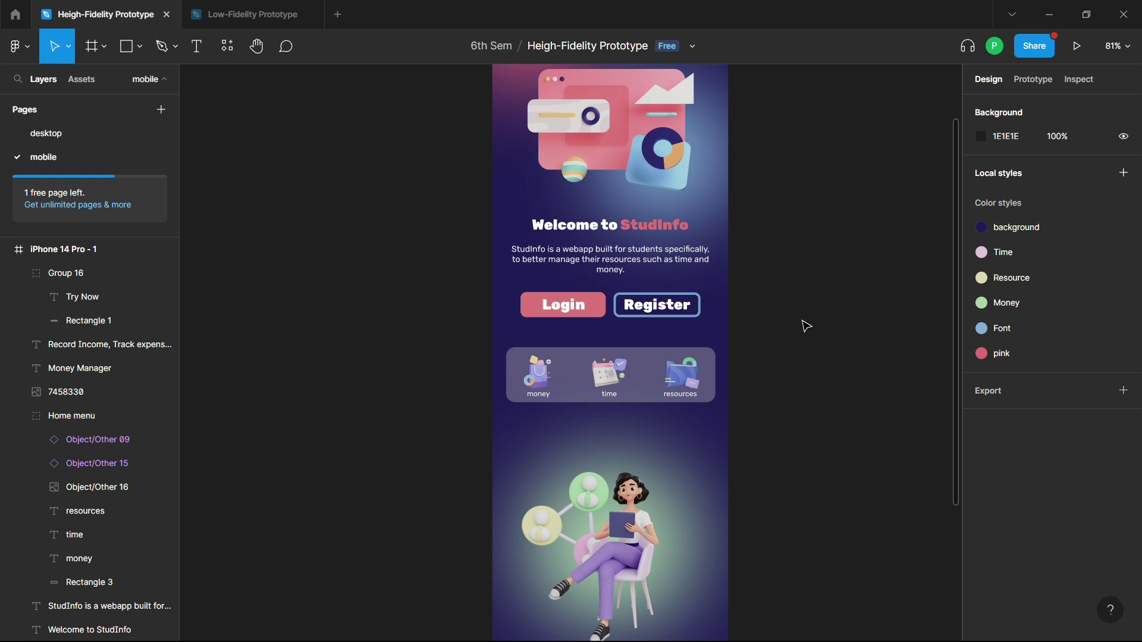
pyautogui.scroll(-5, 806, 326)
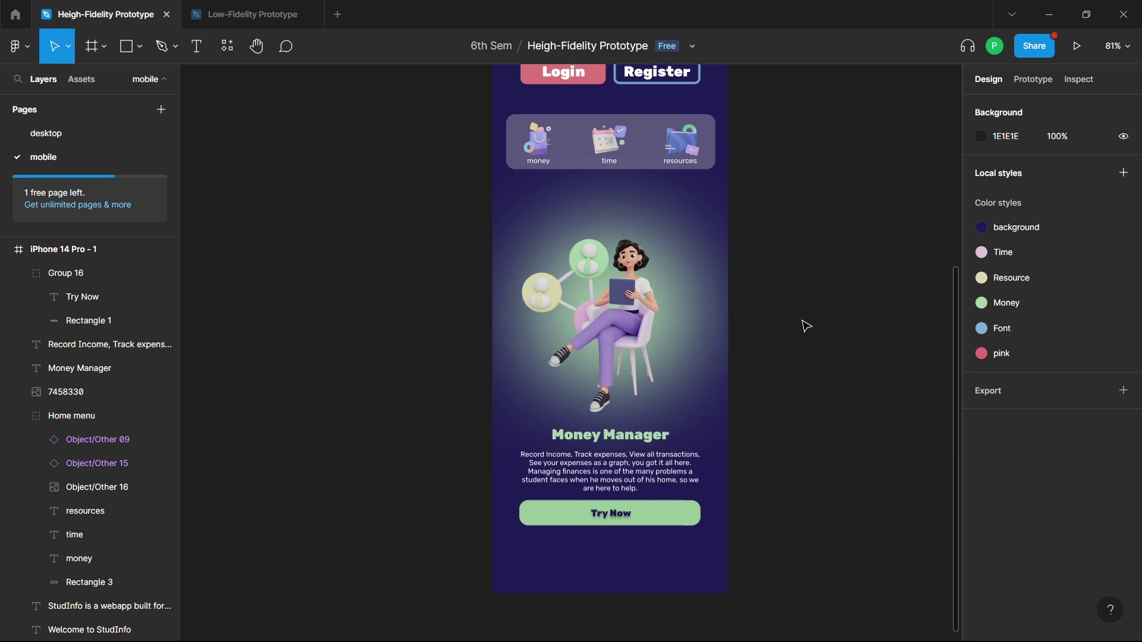
pyautogui.scroll(-3, 806, 326)
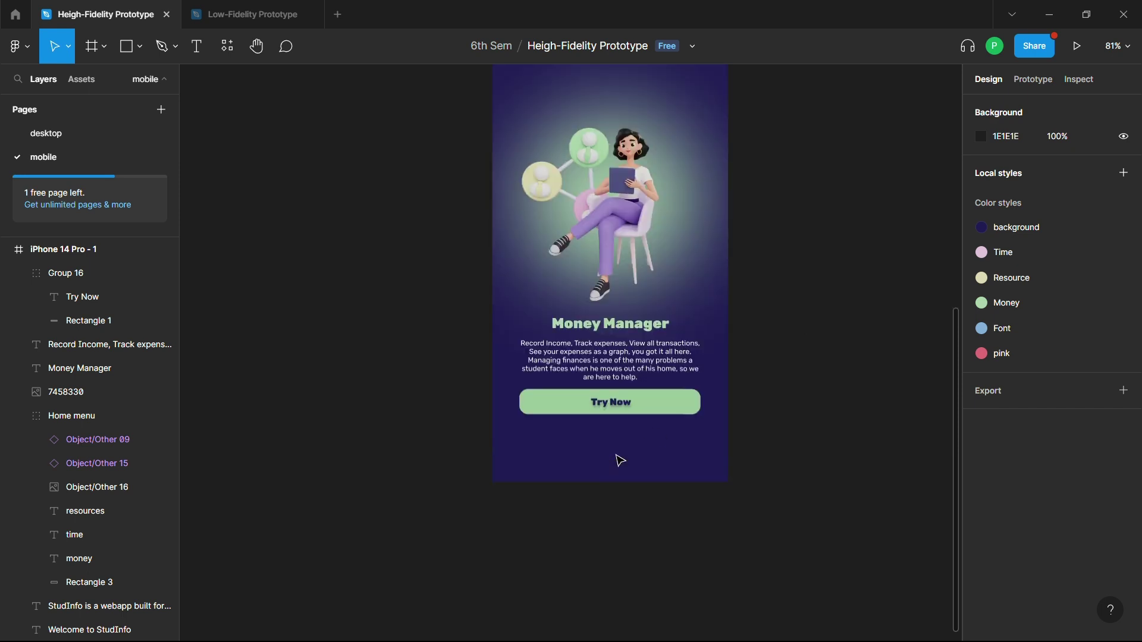
pyautogui.scroll(10, 619, 461)
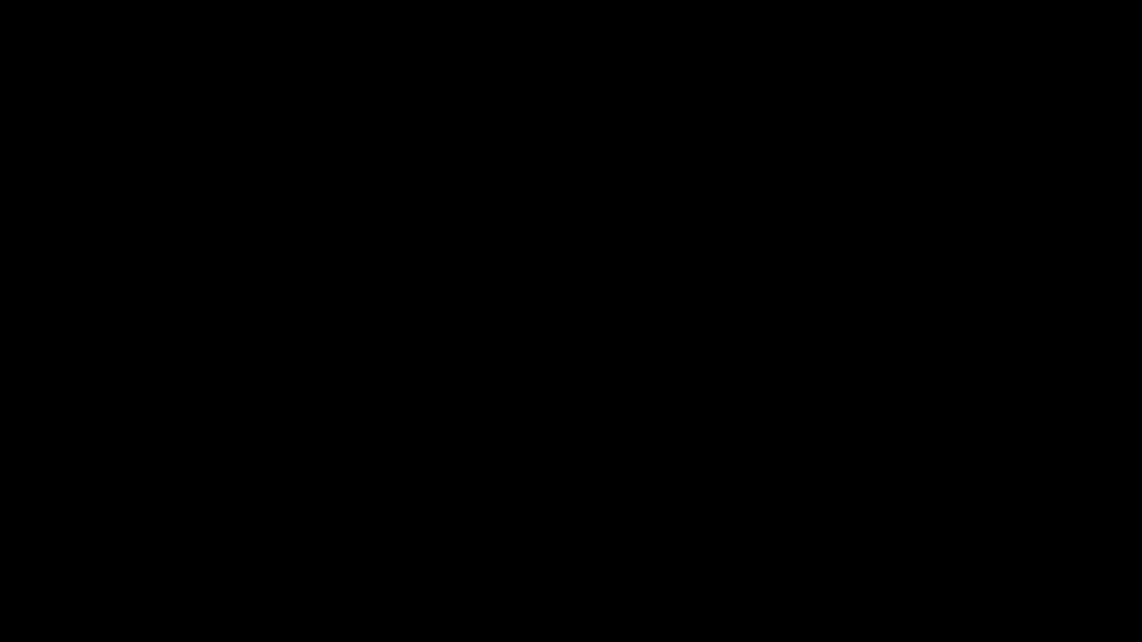